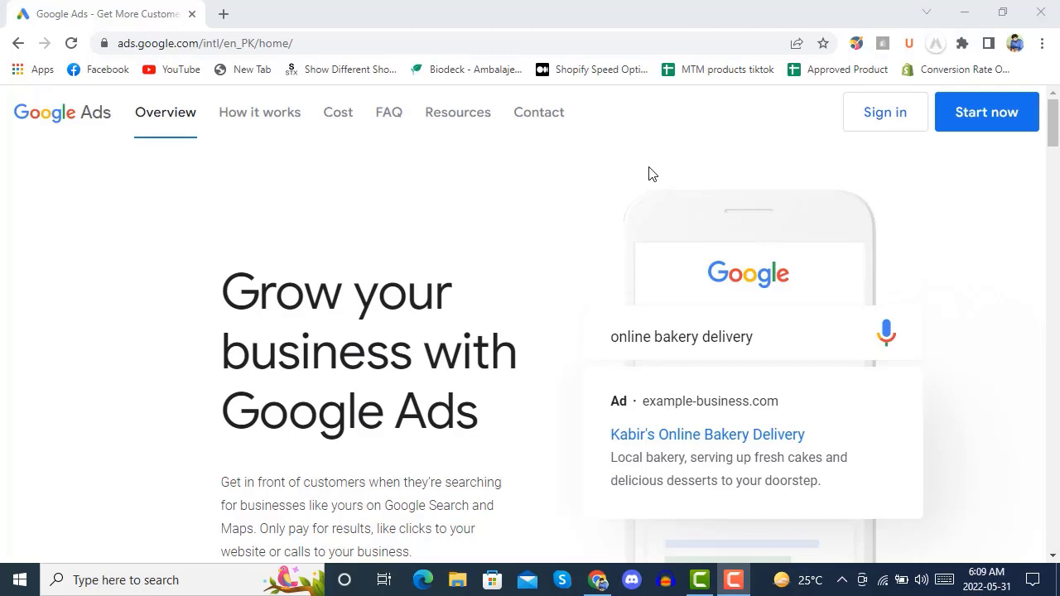
# Step: Sign in to the Google Ads account, dismiss the notification banner and start a new campaign
pyautogui.click(883, 125)
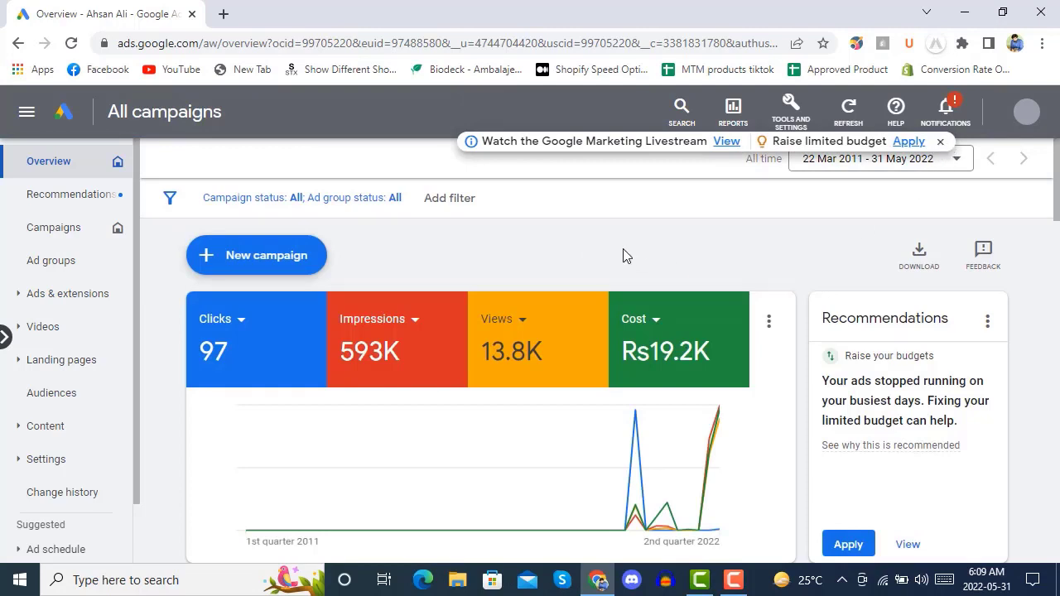
pyautogui.click(942, 145)
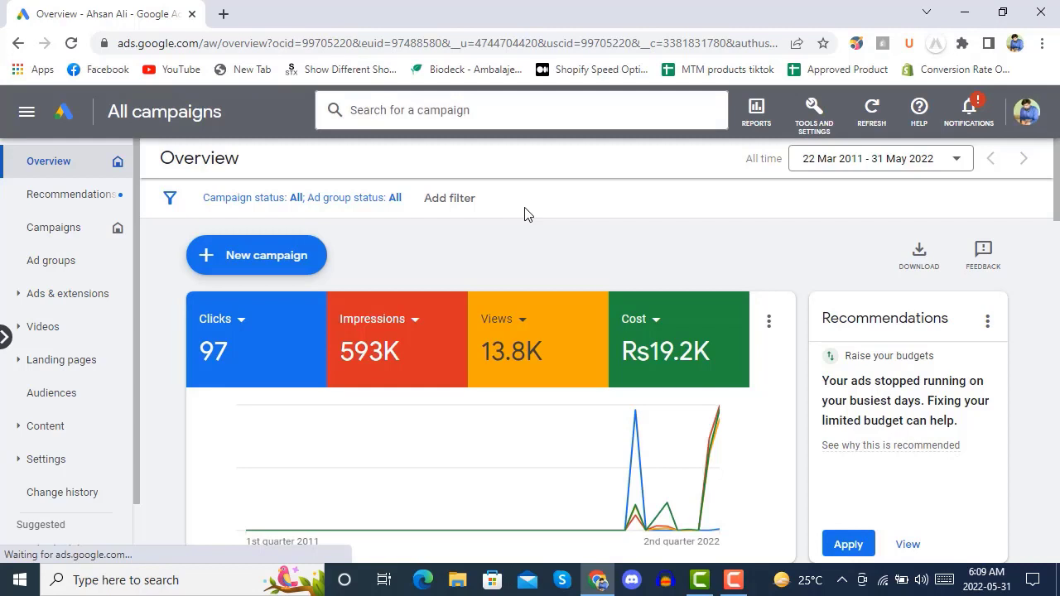
pyautogui.click(247, 262)
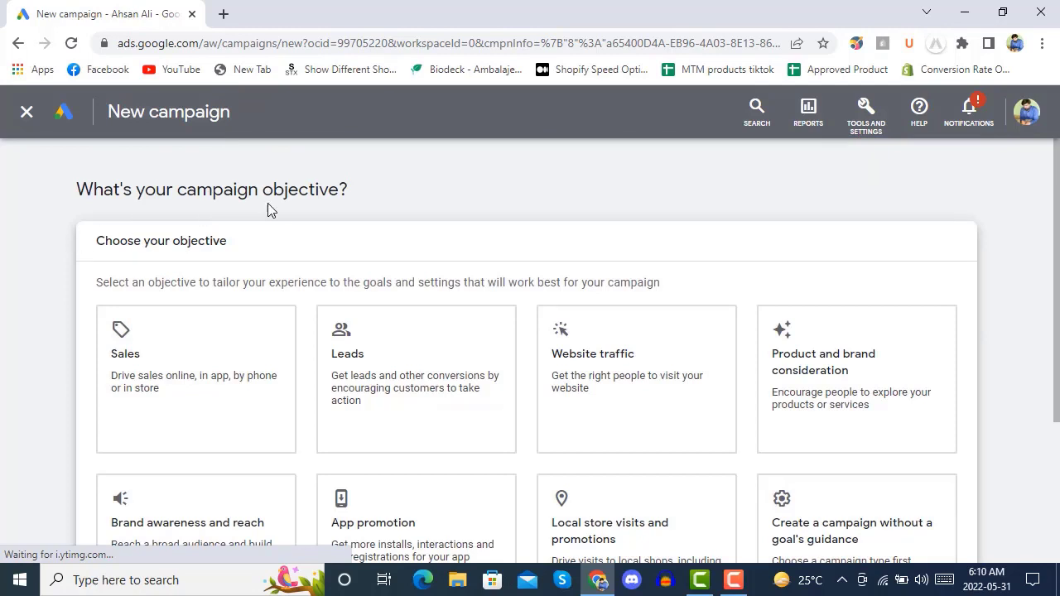
# Step: Choose Sales as the campaign objective and continue with the account-default conversion goals
pyautogui.scroll(-3, 38, 263)
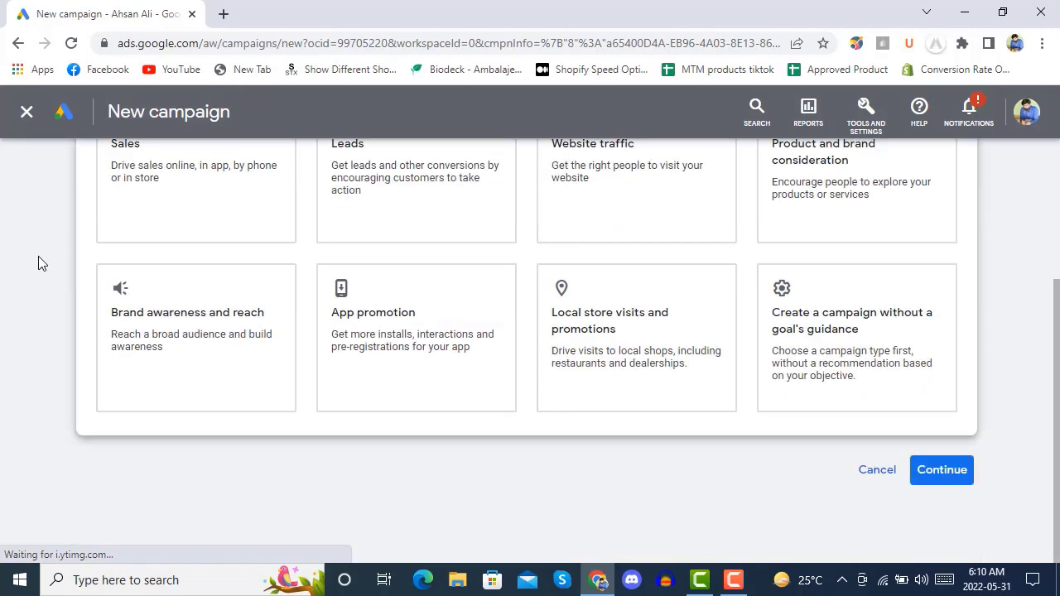
pyautogui.scroll(2, 38, 259)
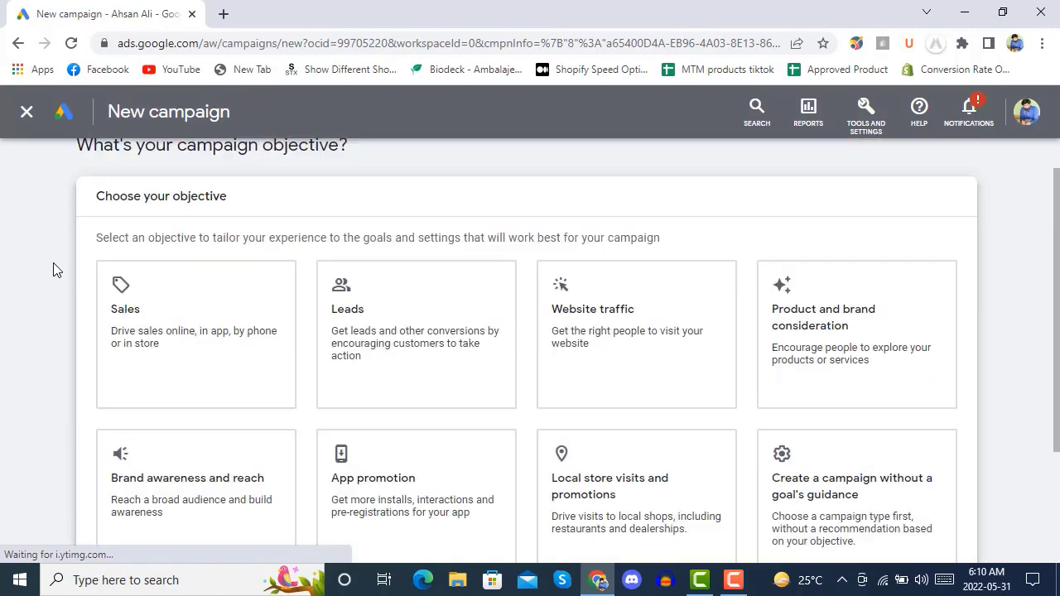
pyautogui.scroll(-1, 175, 303)
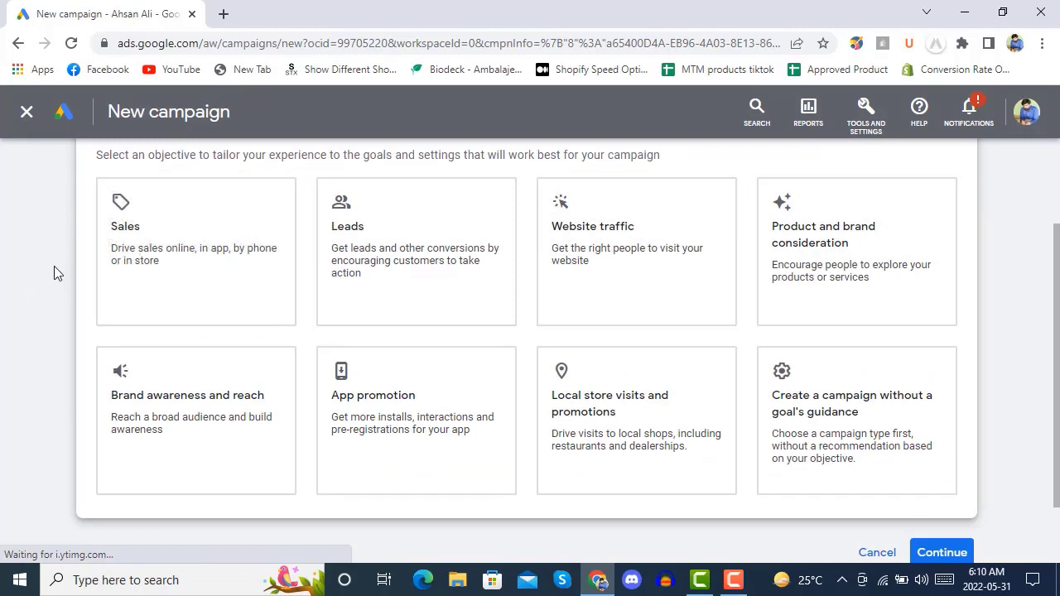
pyautogui.scroll(1, 87, 262)
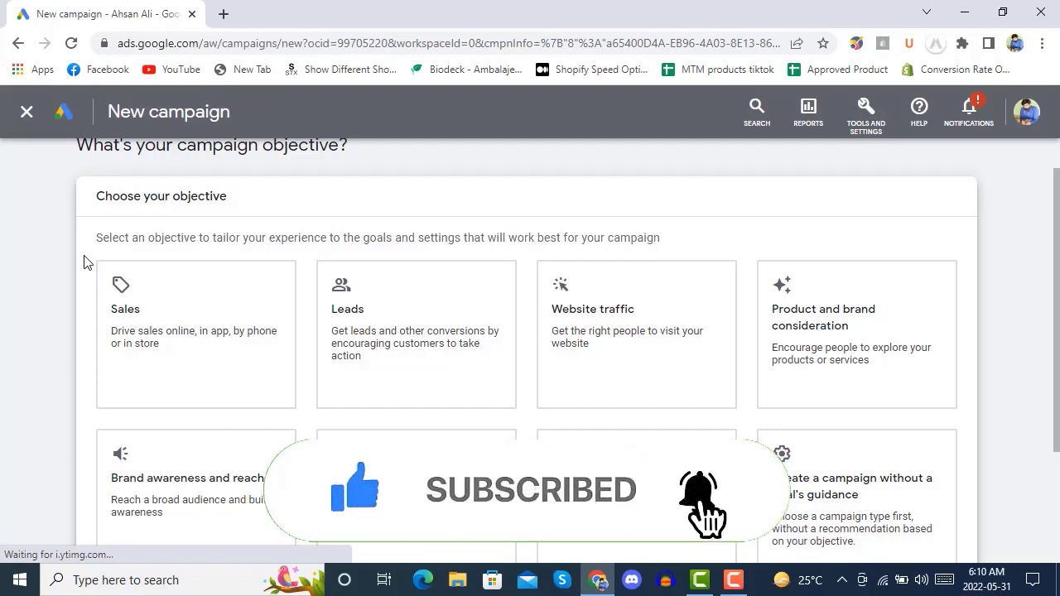
pyautogui.click(204, 307)
pyautogui.scroll(-5, 204, 300)
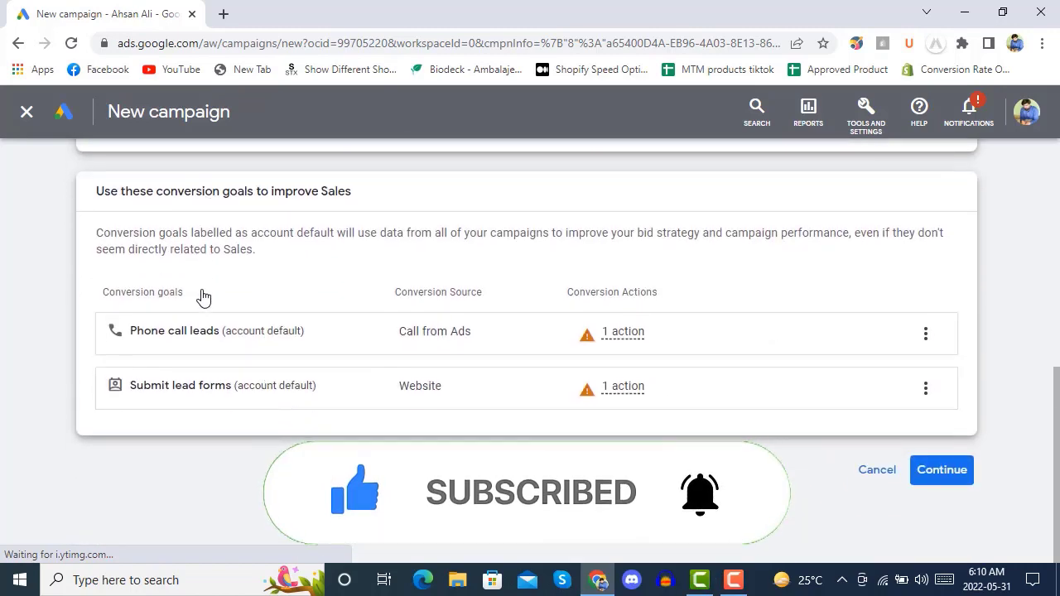
pyautogui.scroll(4, 204, 298)
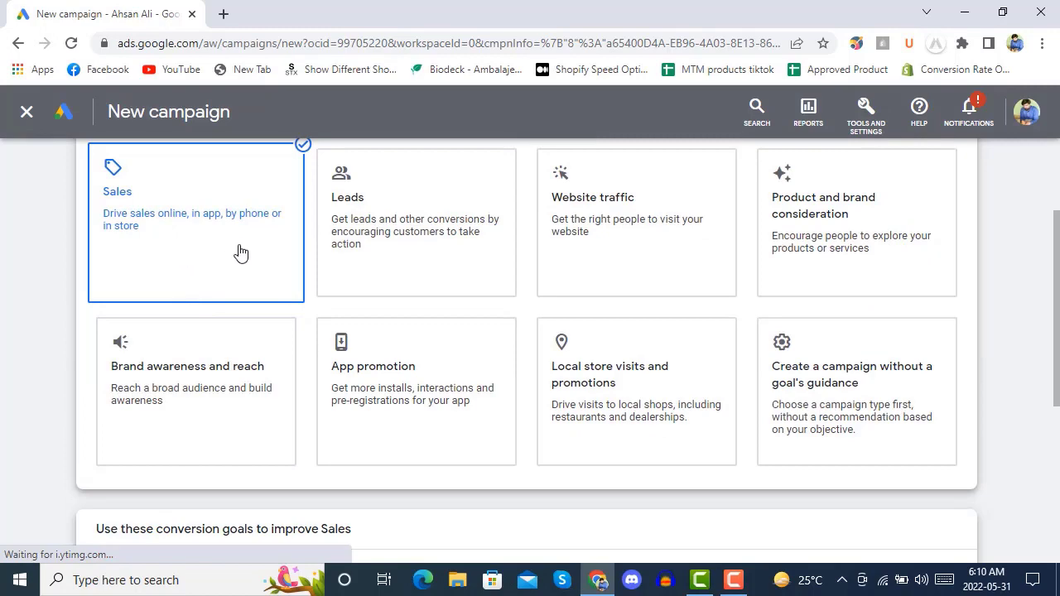
pyautogui.scroll(-4, 211, 264)
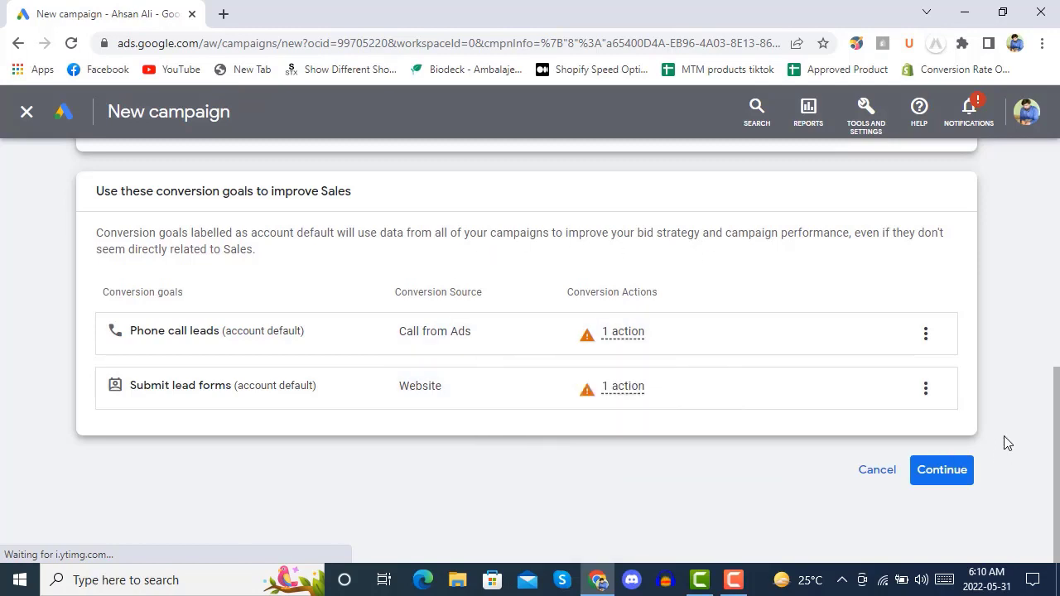
pyautogui.click(944, 472)
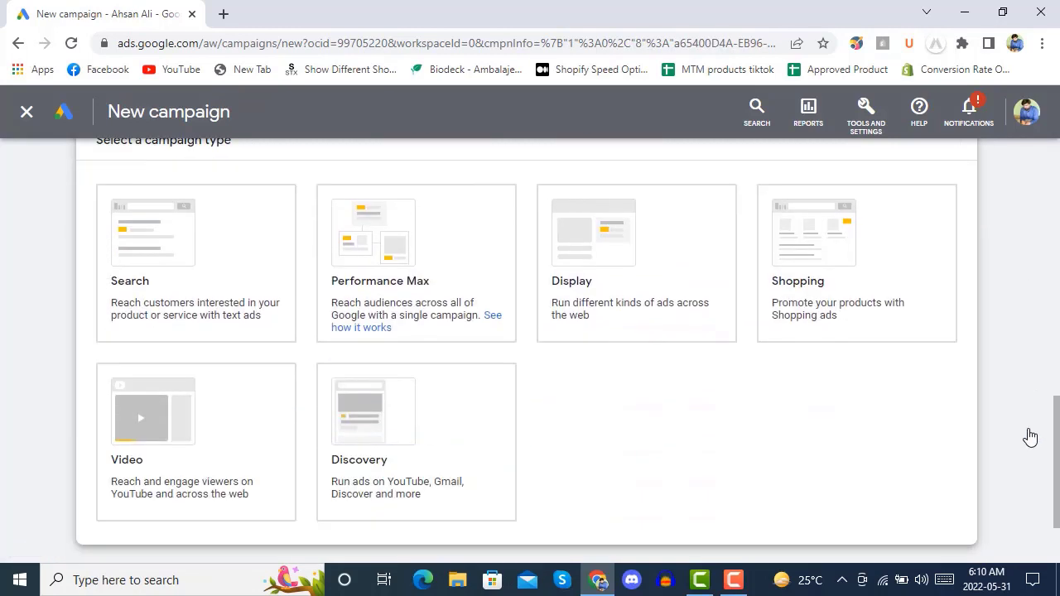
# Step: Examine the available campaign types: Search, Performance Max, Display, Shopping, Video and Discovery
pyautogui.scroll(2, 1022, 376)
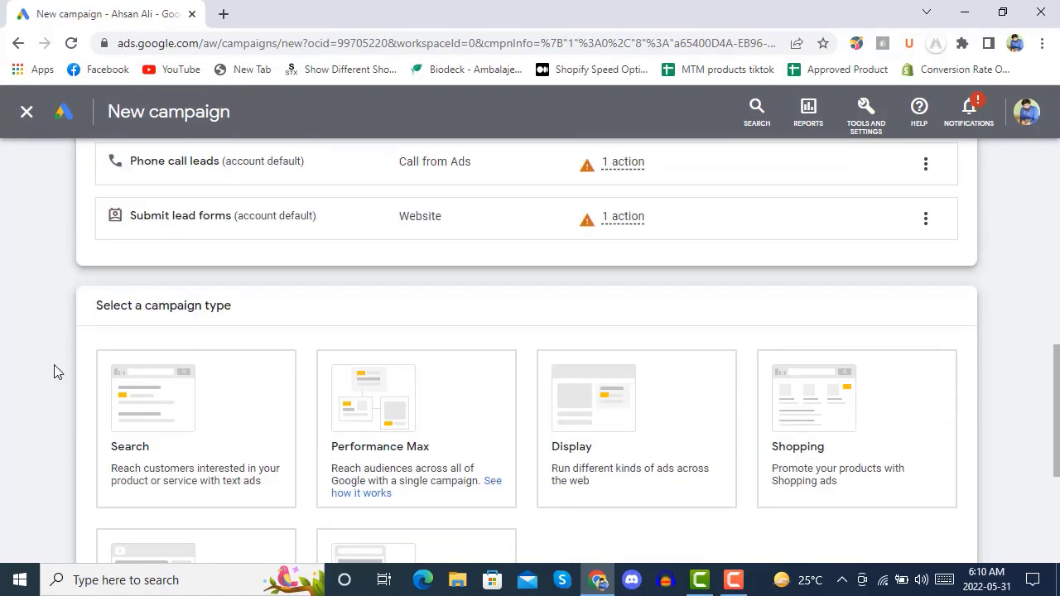
pyautogui.scroll(-3, 59, 351)
pyautogui.scroll(1, 59, 351)
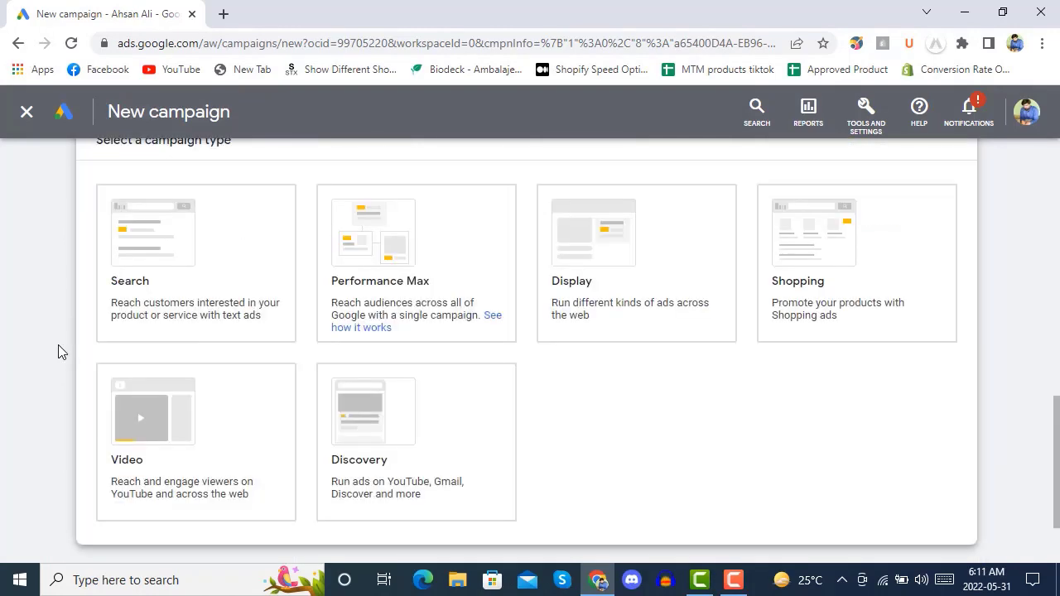
pyautogui.scroll(1, 59, 351)
pyautogui.click(165, 339)
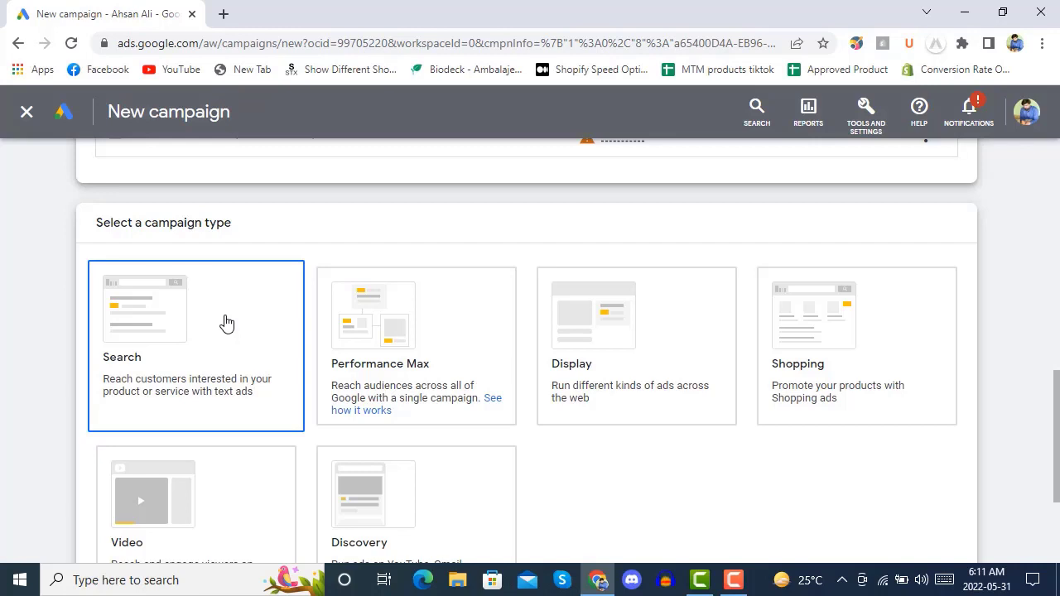
pyautogui.click(406, 317)
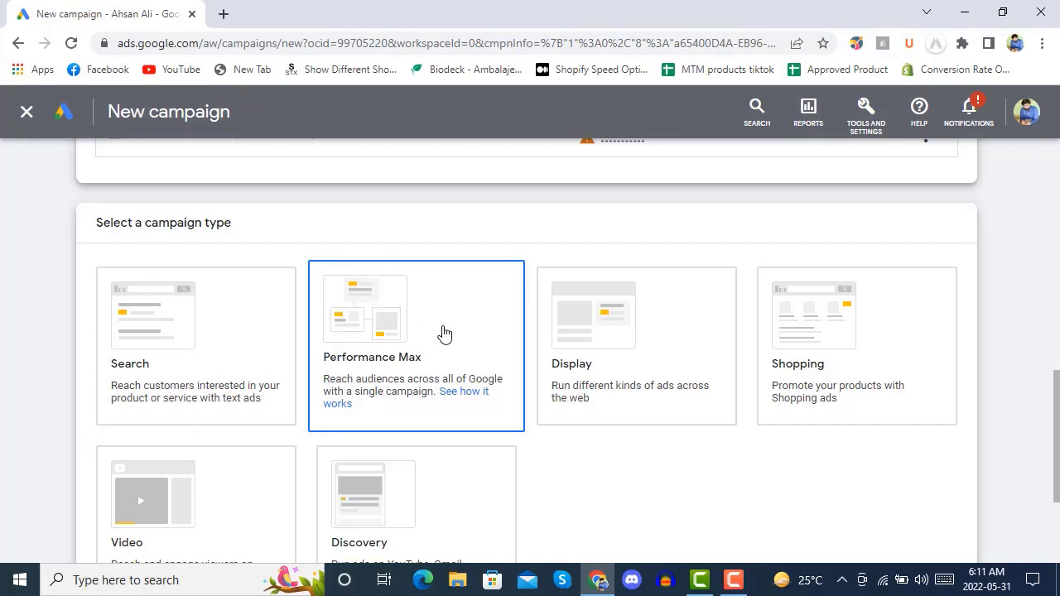
pyautogui.click(591, 321)
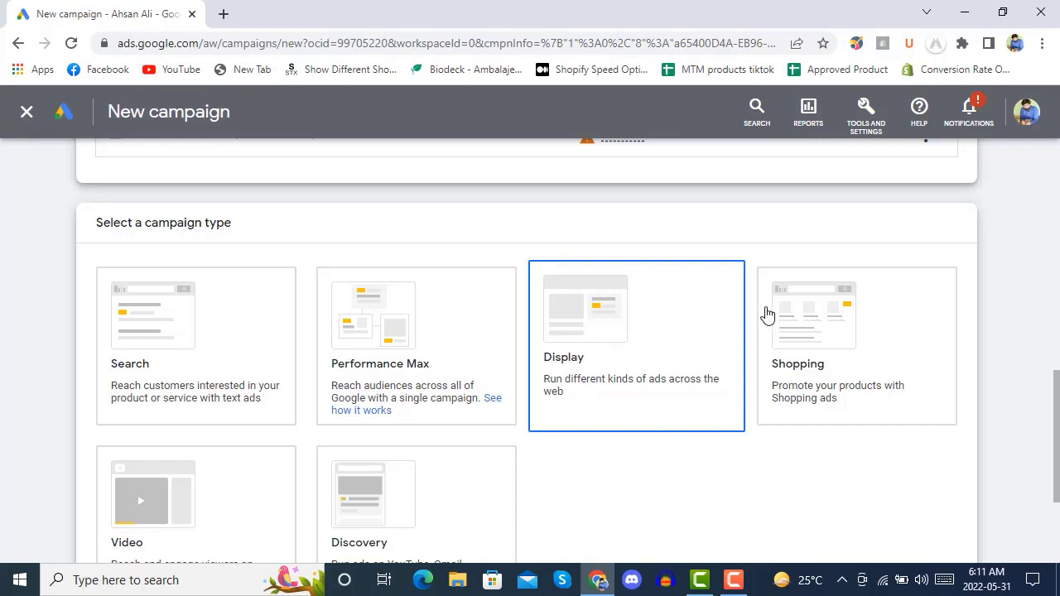
pyautogui.click(903, 319)
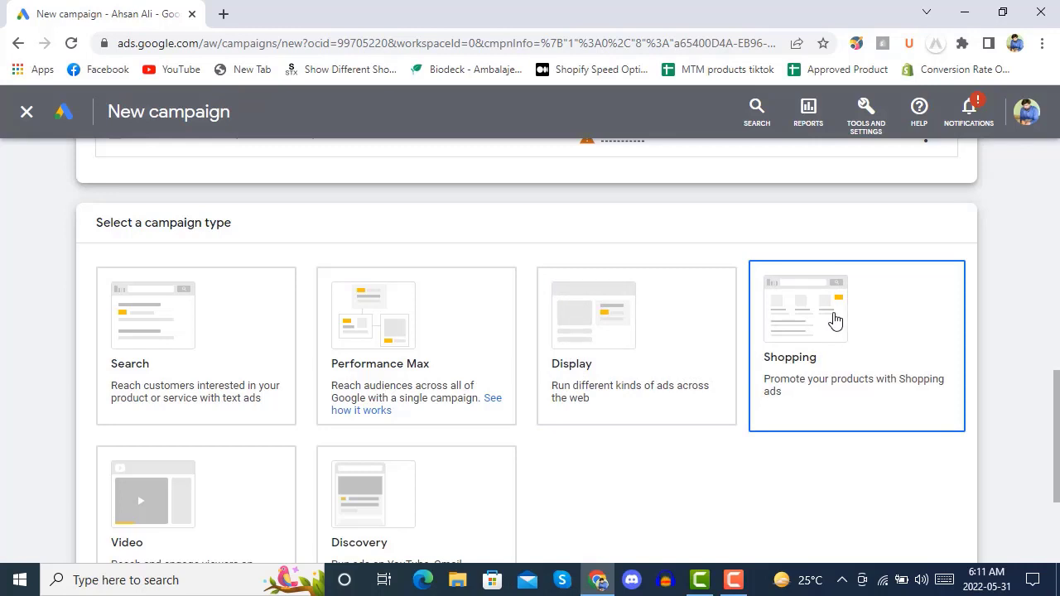
pyautogui.scroll(-2, 1006, 291)
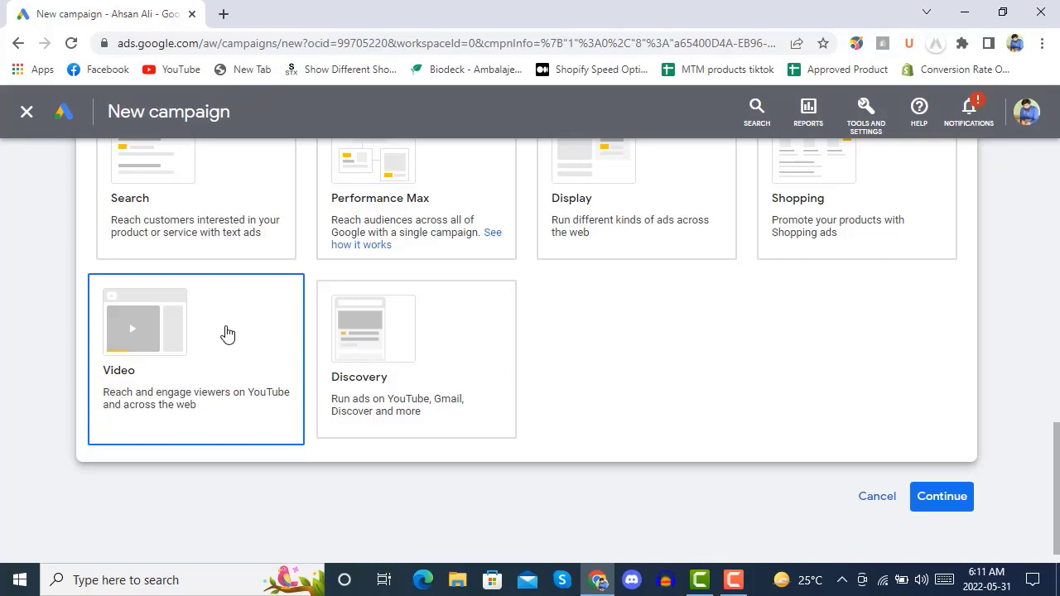
pyautogui.click(460, 333)
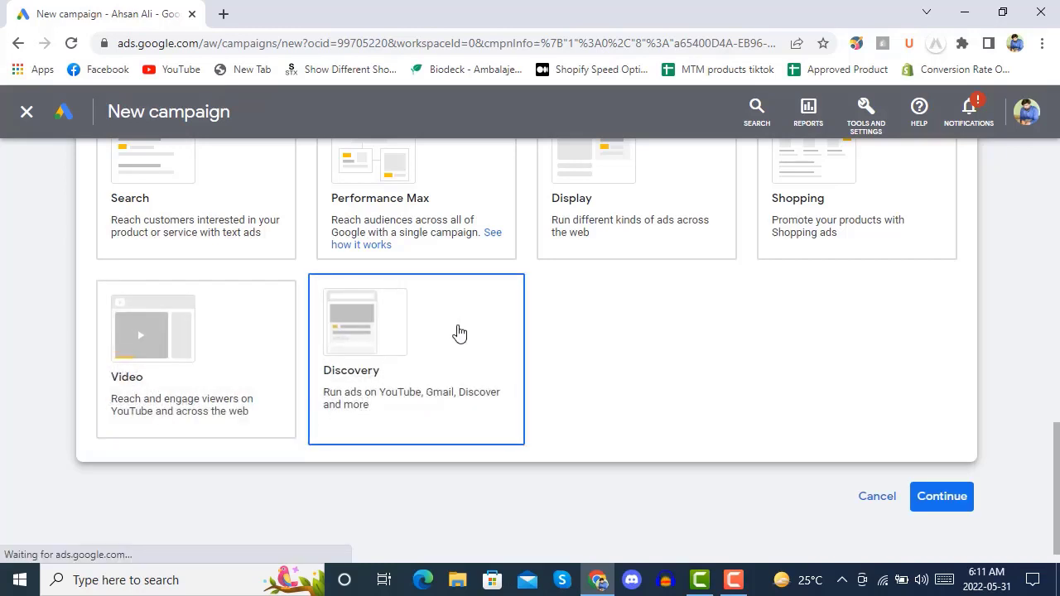
pyautogui.scroll(2, 699, 357)
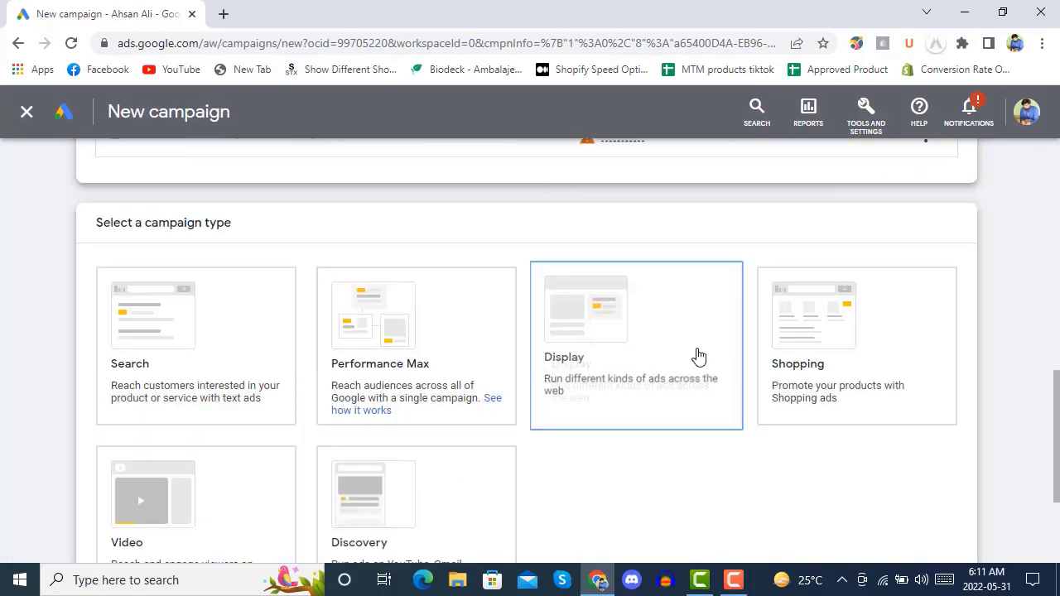
# Step: Choose Search as the campaign type
pyautogui.click(213, 329)
pyautogui.scroll(-5, 213, 329)
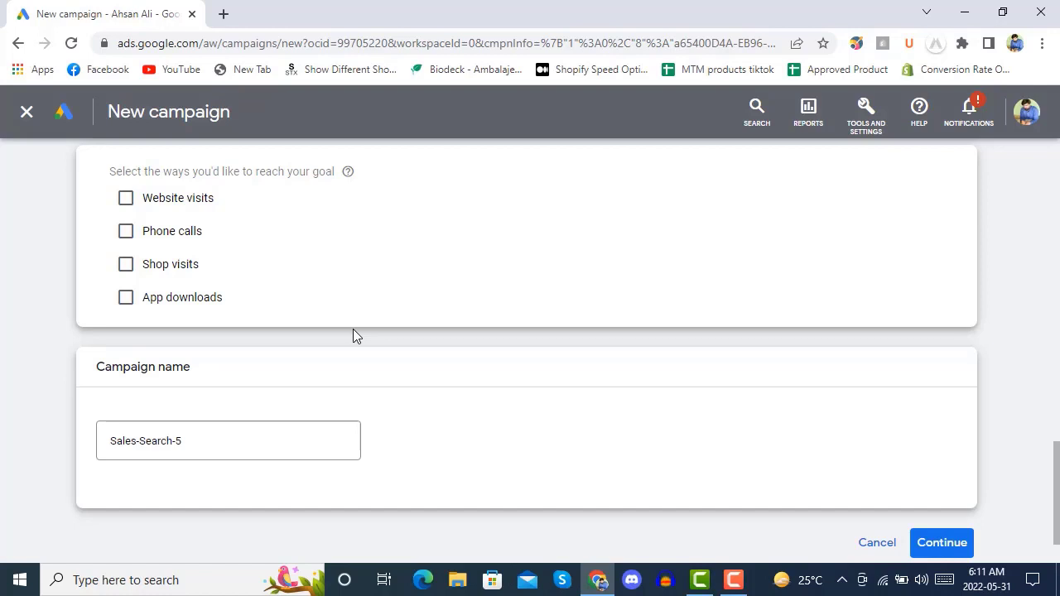
pyautogui.scroll(5, 353, 336)
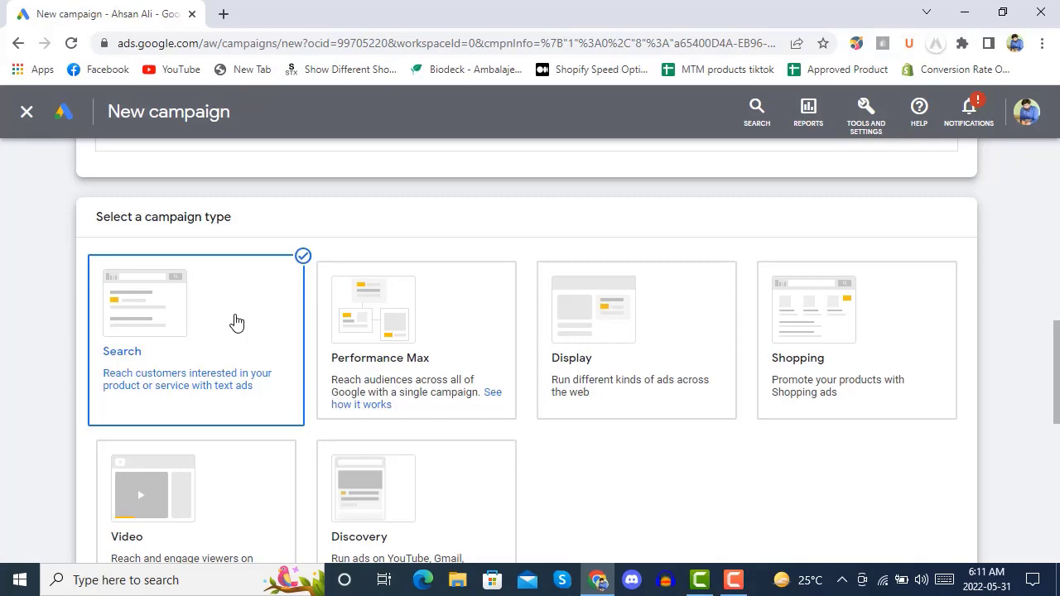
pyautogui.scroll(-4, 237, 322)
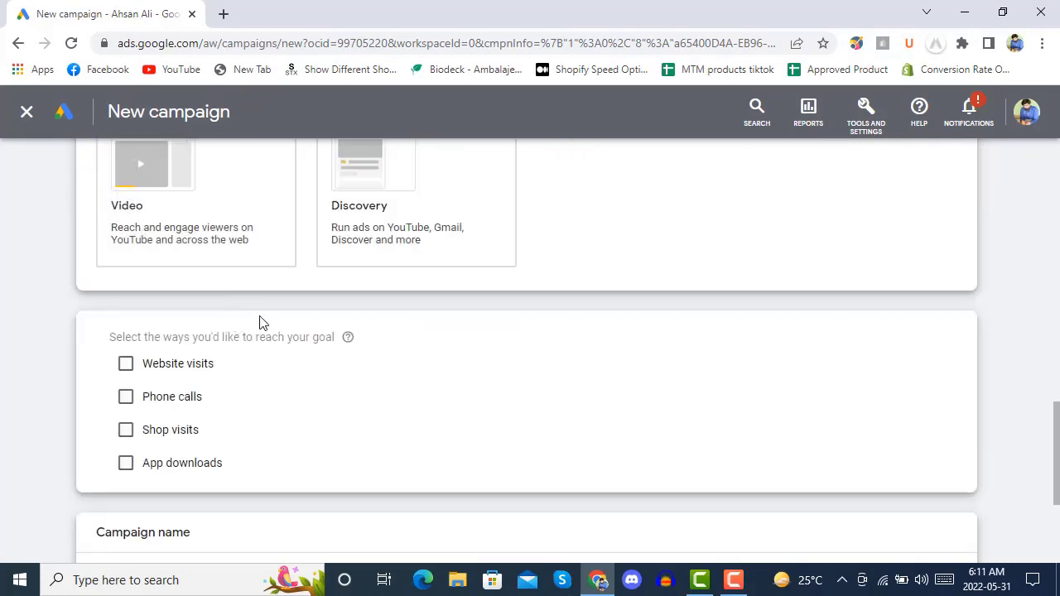
pyautogui.scroll(-1, 269, 323)
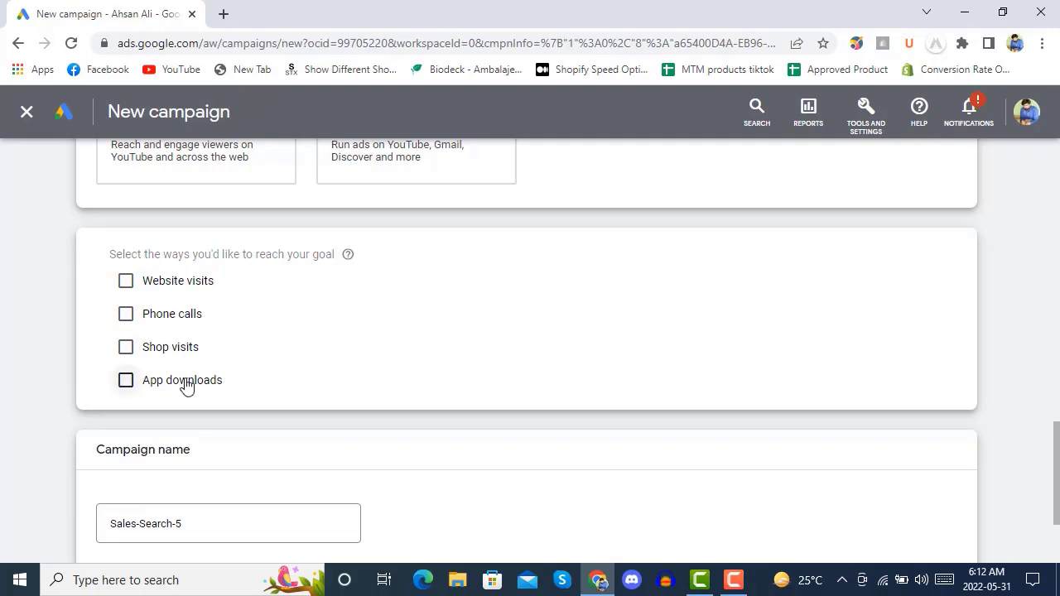
pyautogui.click(126, 282)
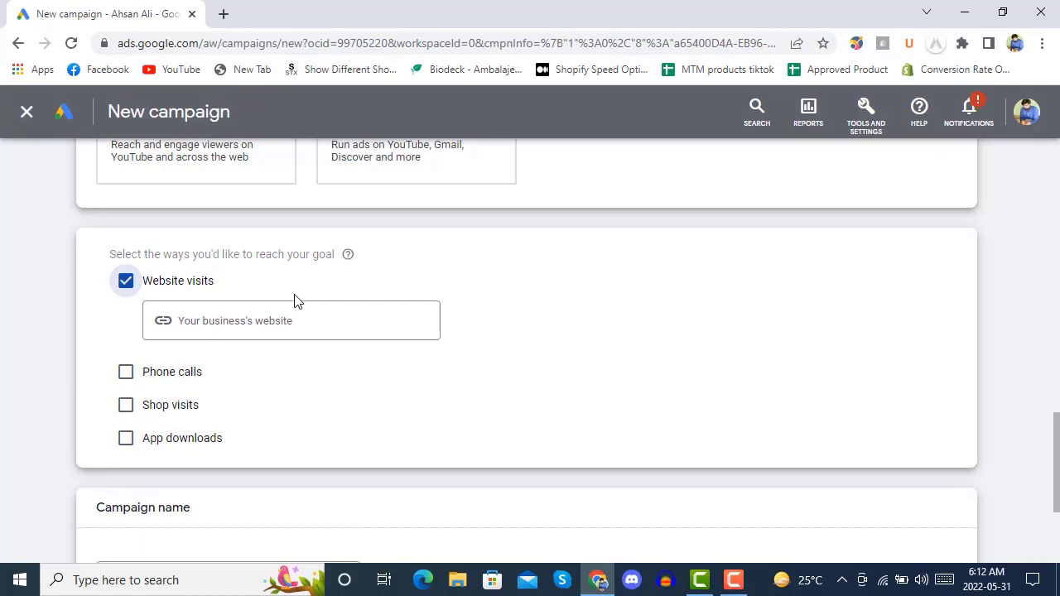
pyautogui.click(265, 324)
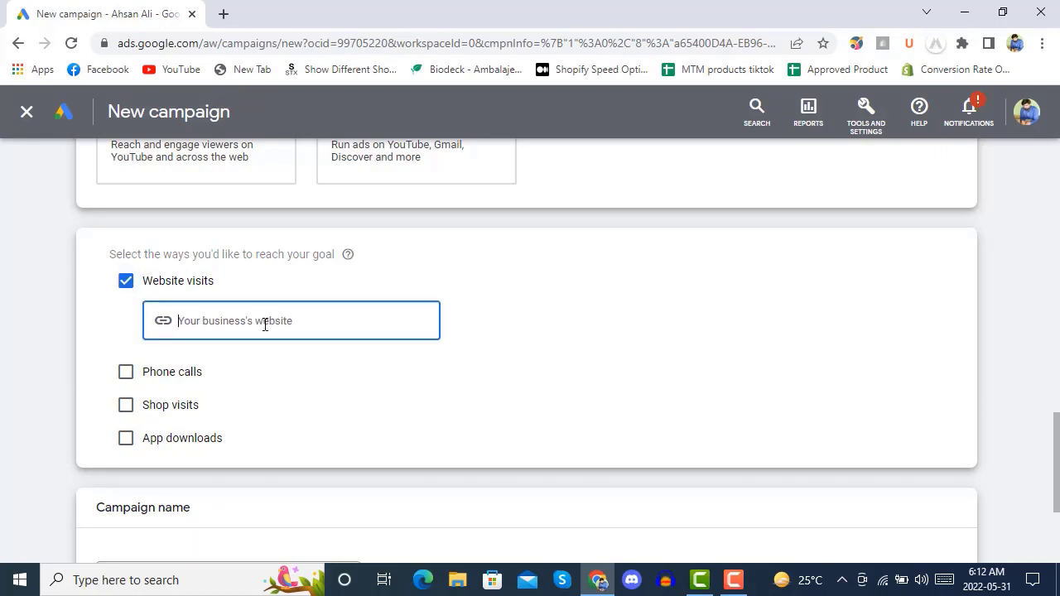
pyautogui.write('www.ecomm')
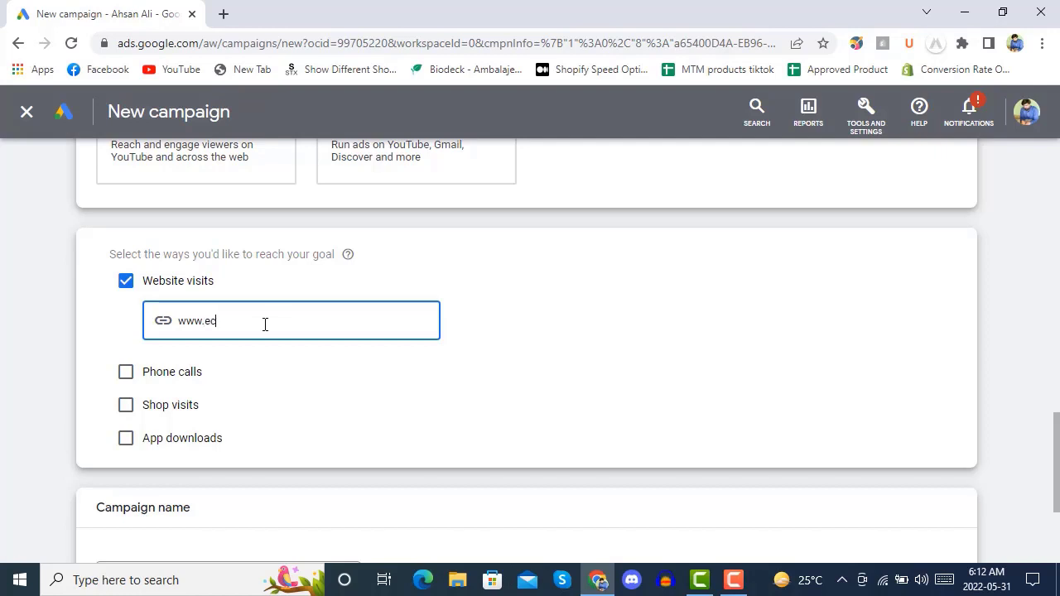
pyautogui.write('mium.com')
pyautogui.click(584, 308)
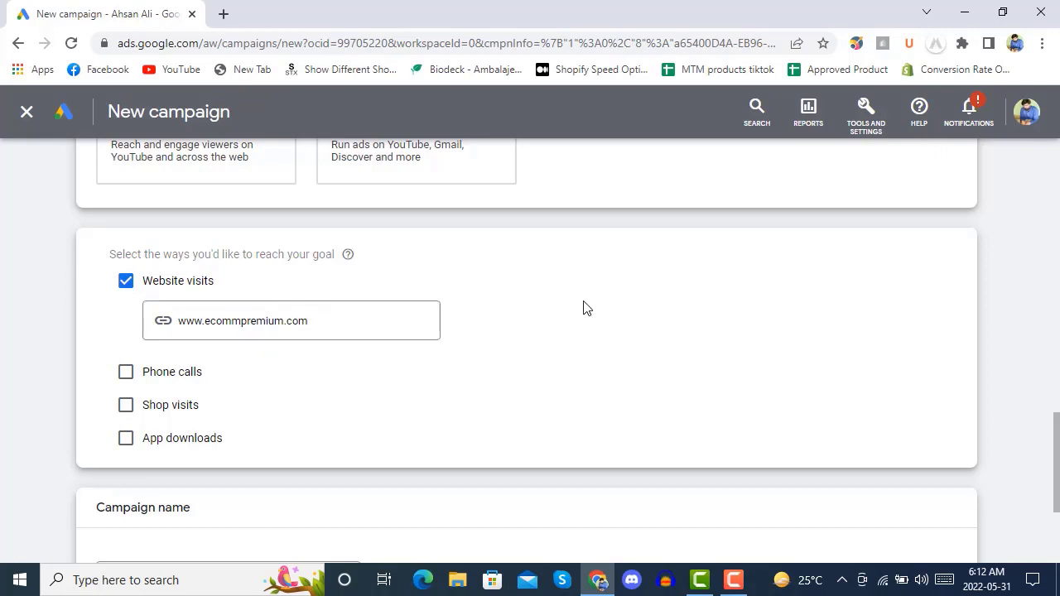
# Step: Name the campaign "Google search type" and continue to the budget and bidding settings
pyautogui.scroll(-3, 445, 287)
pyautogui.click(257, 364)
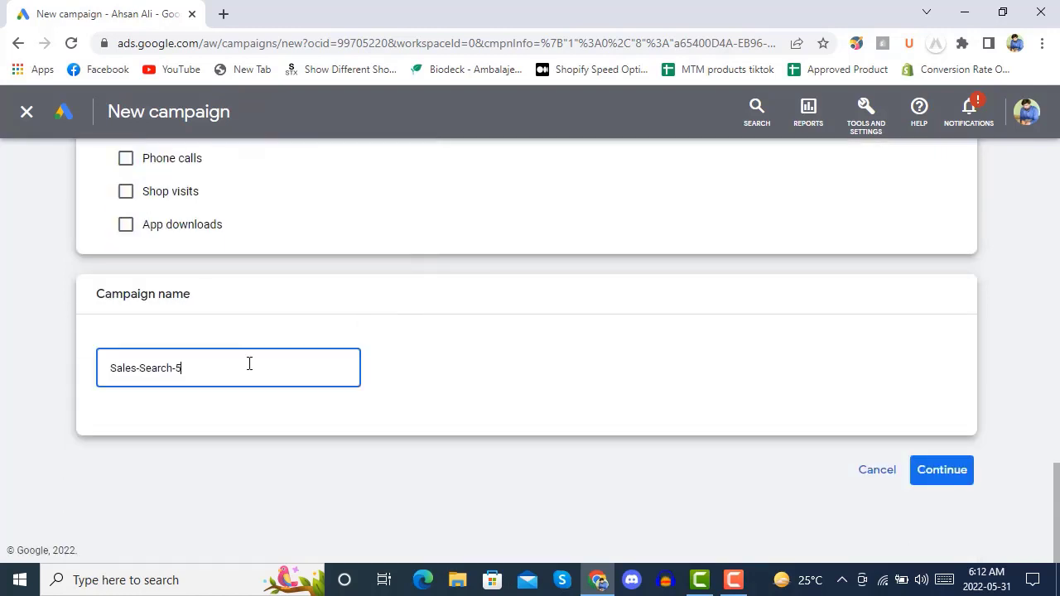
pyautogui.moveTo(250, 364); pyautogui.dragTo(109, 373)
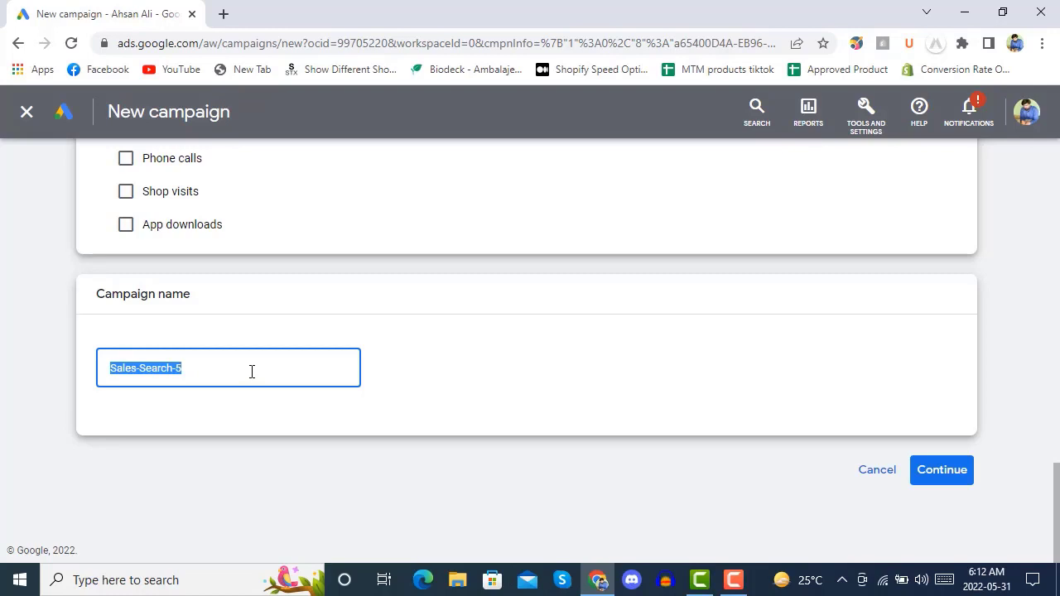
pyautogui.write('Google')
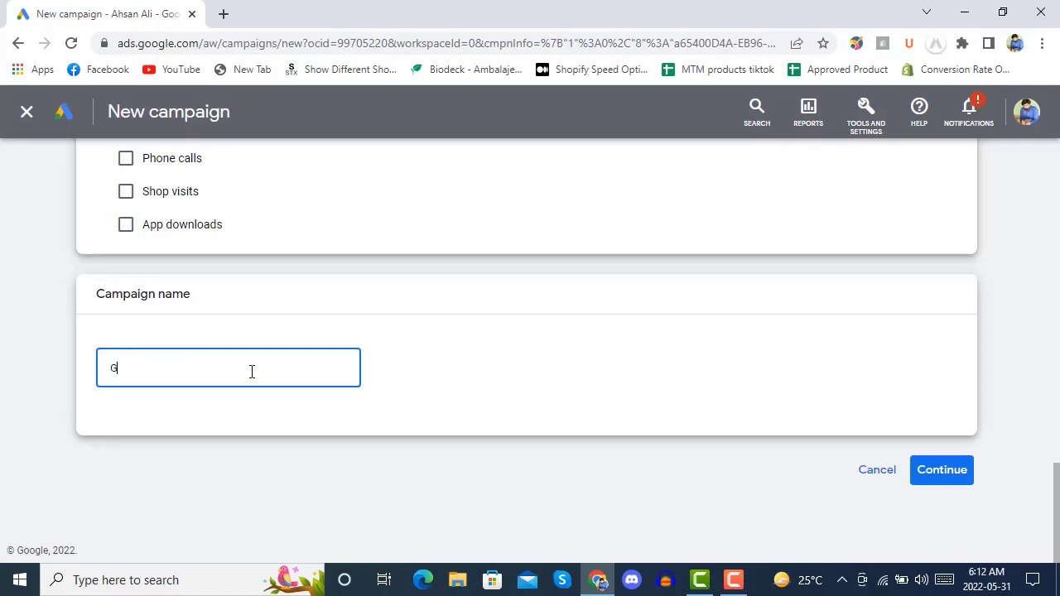
pyautogui.write(' search type')
pyautogui.click(941, 479)
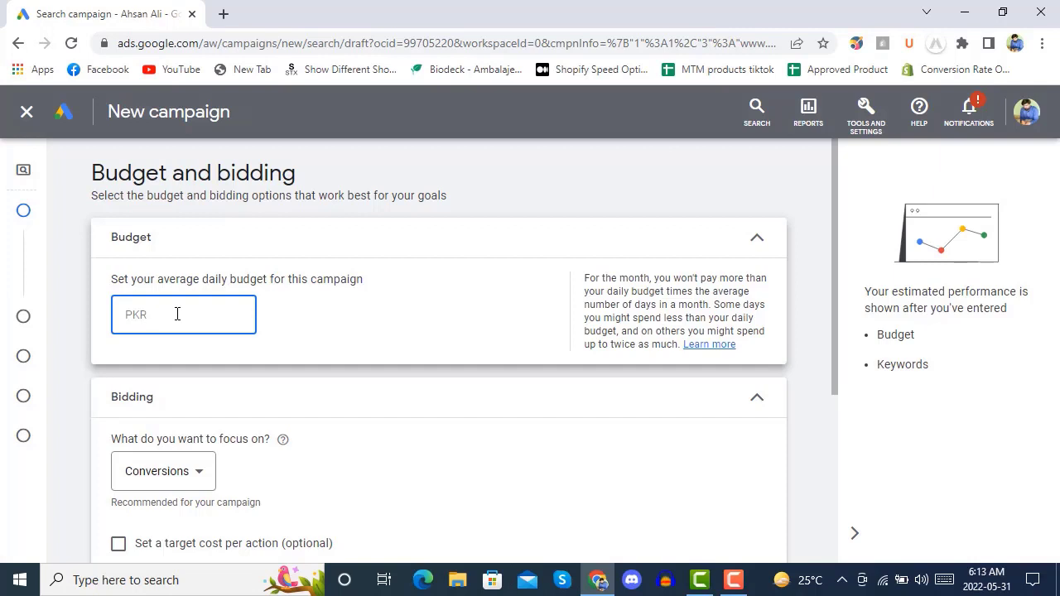
# Step: Set the campaign's average daily budget to PKR 500
pyautogui.write('500')
pyautogui.click(393, 342)
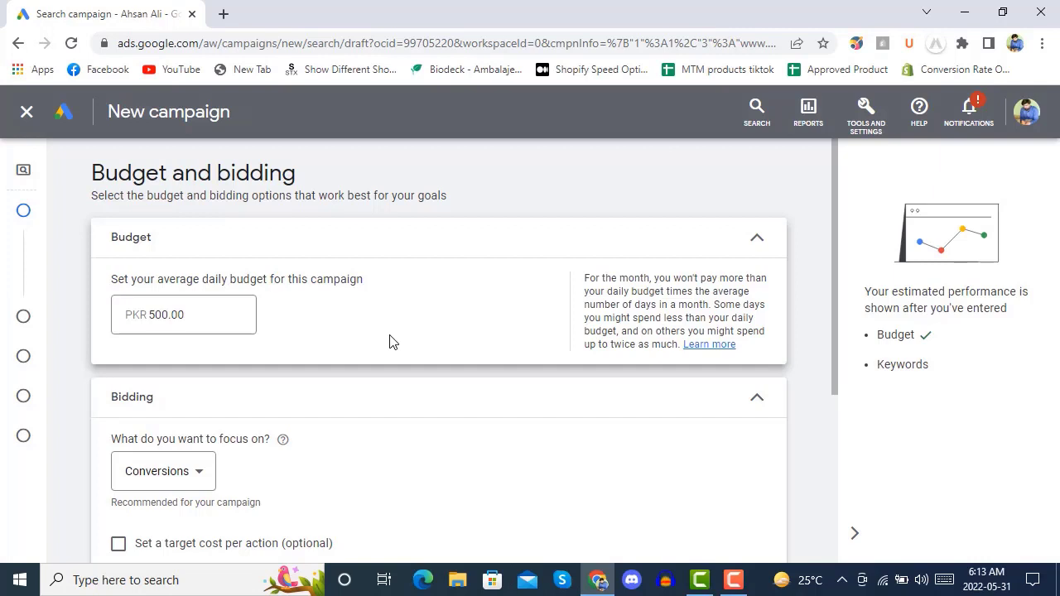
# Step: Check the bidding focus options and keep Conversions as the campaign's focus
pyautogui.scroll(-2, 391, 340)
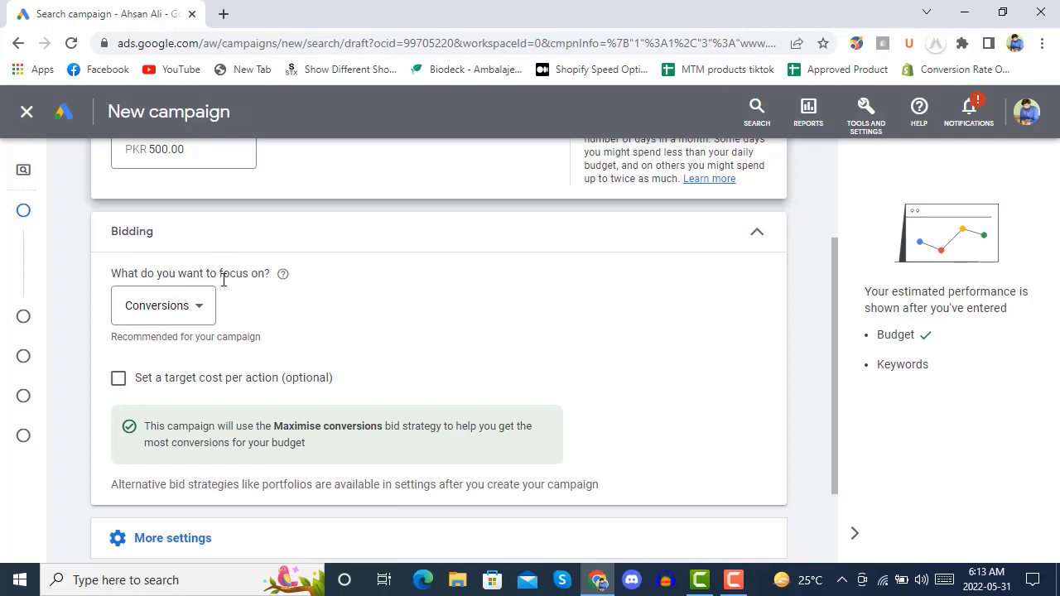
pyautogui.click(201, 310)
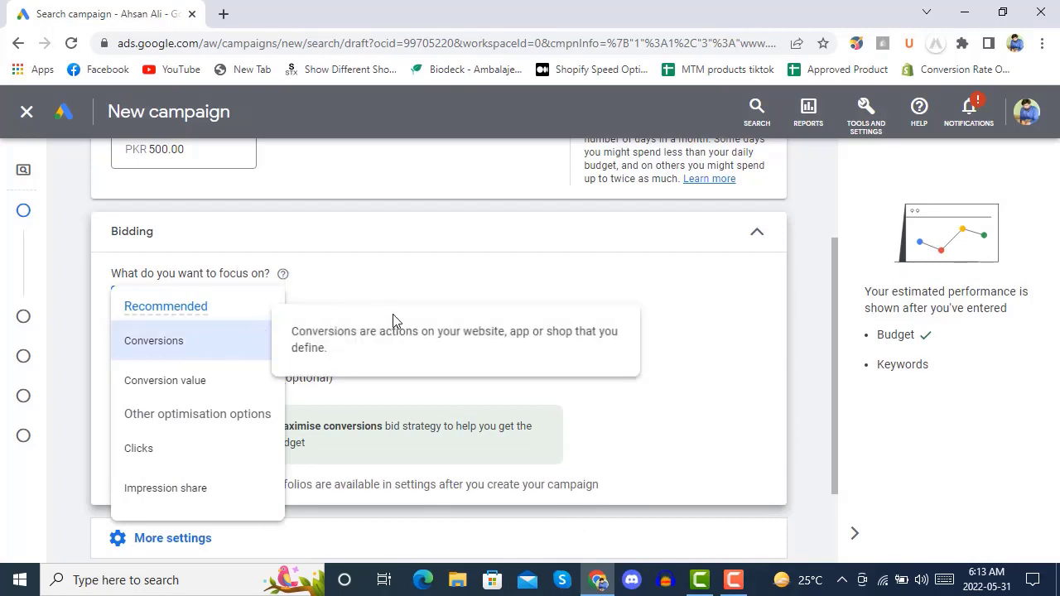
pyautogui.click(481, 297)
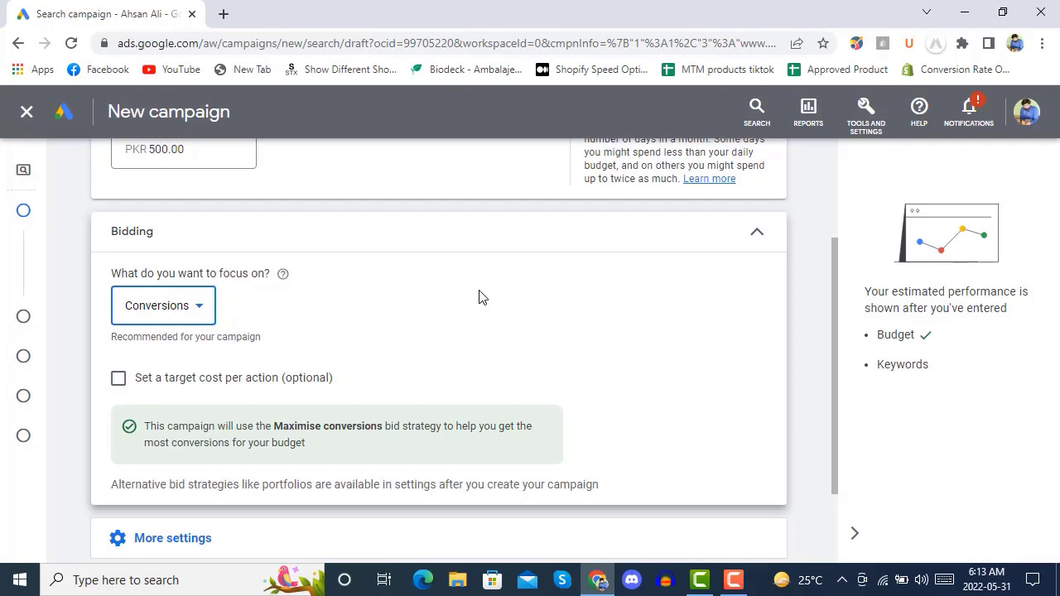
# Step: Review the ad rotation options, keeping the preference for best performing ads, and continue to the campaign settings
pyautogui.scroll(-2, 478, 297)
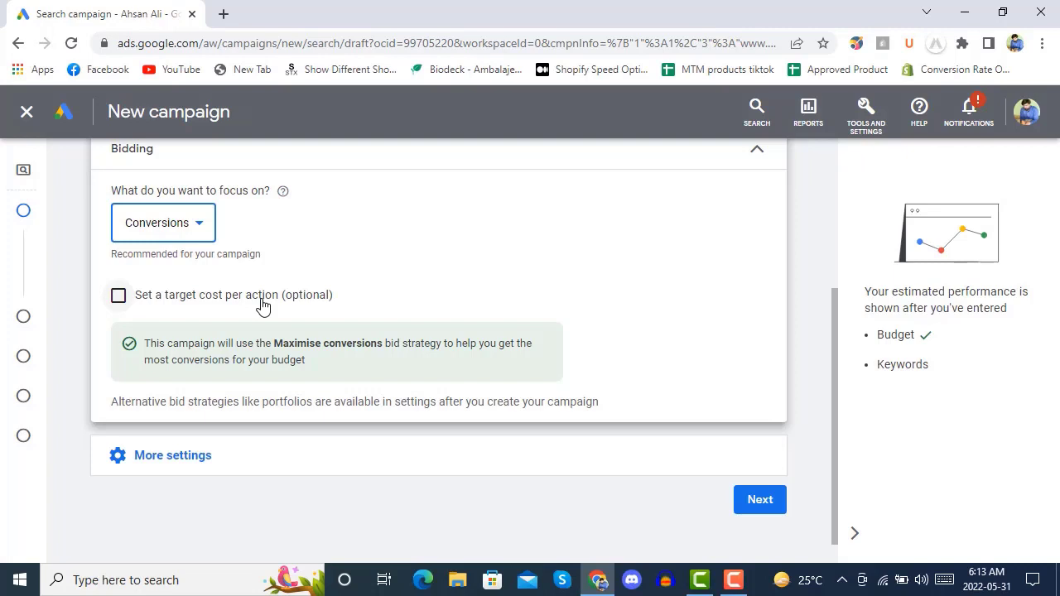
pyautogui.click(192, 466)
pyautogui.scroll(-1, 572, 307)
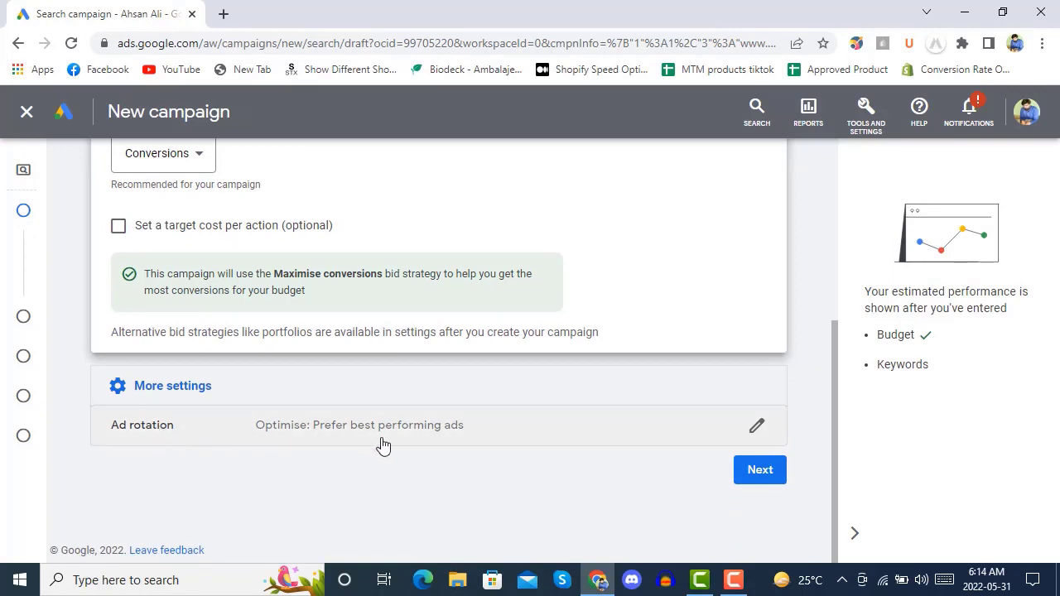
pyautogui.click(521, 436)
pyautogui.scroll(-1, 530, 328)
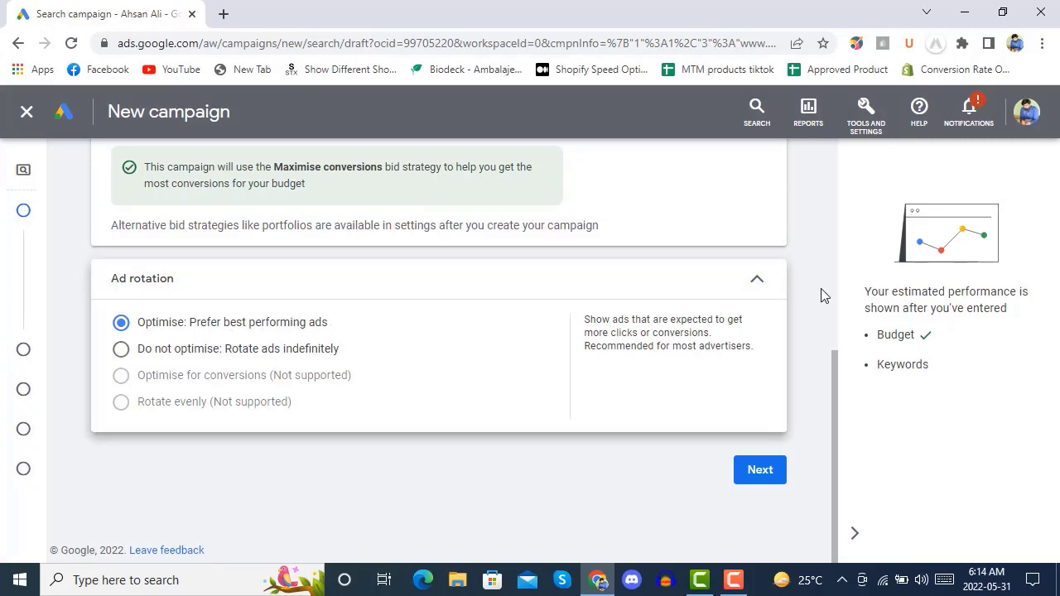
pyautogui.click(768, 474)
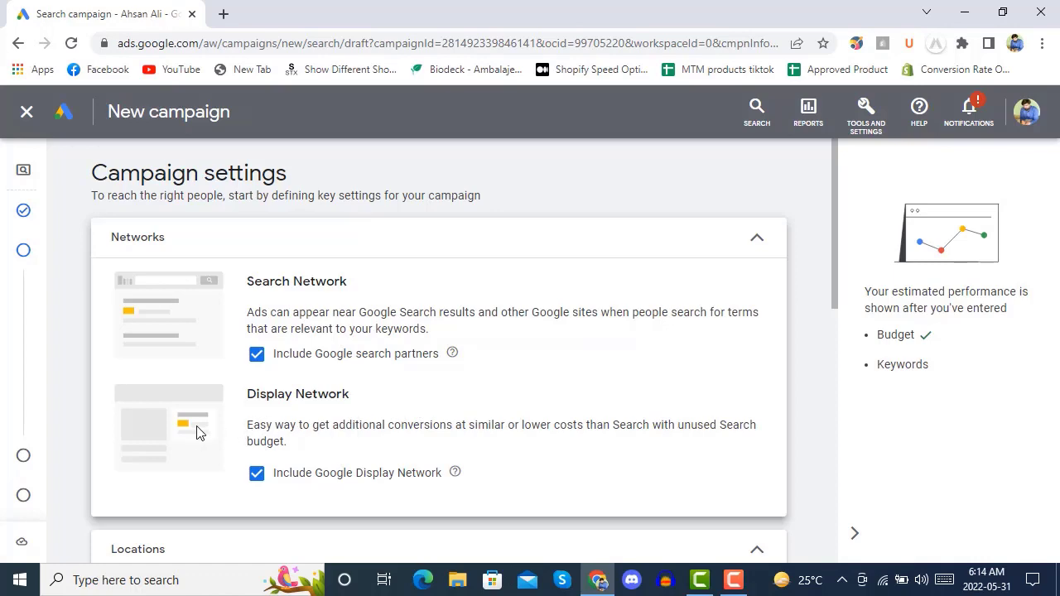
# Step: Target the United States as the campaign's location instead of all countries and territories
pyautogui.scroll(-2, 244, 422)
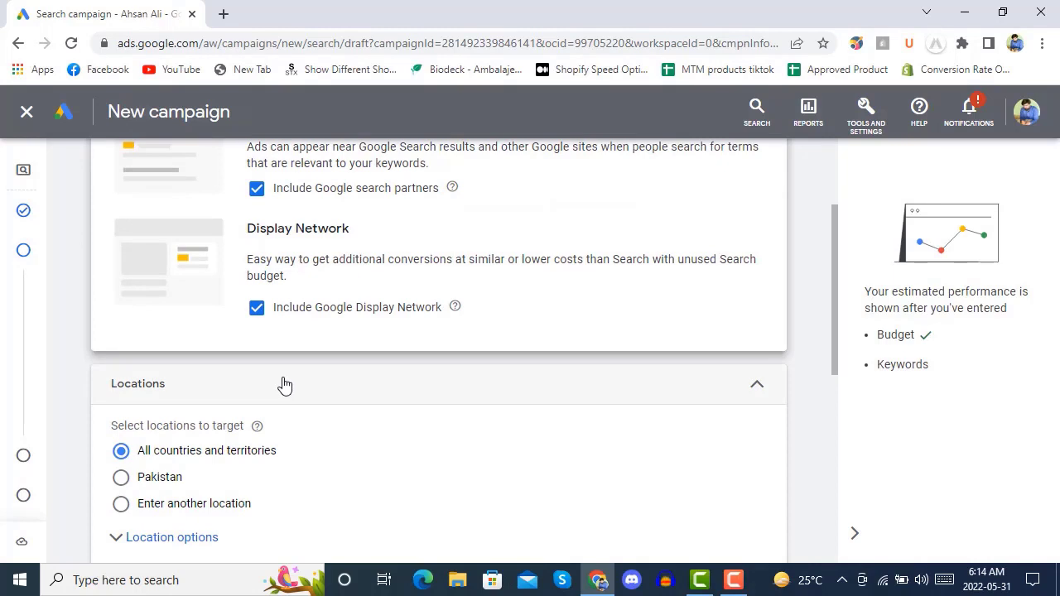
pyautogui.scroll(-2, 281, 310)
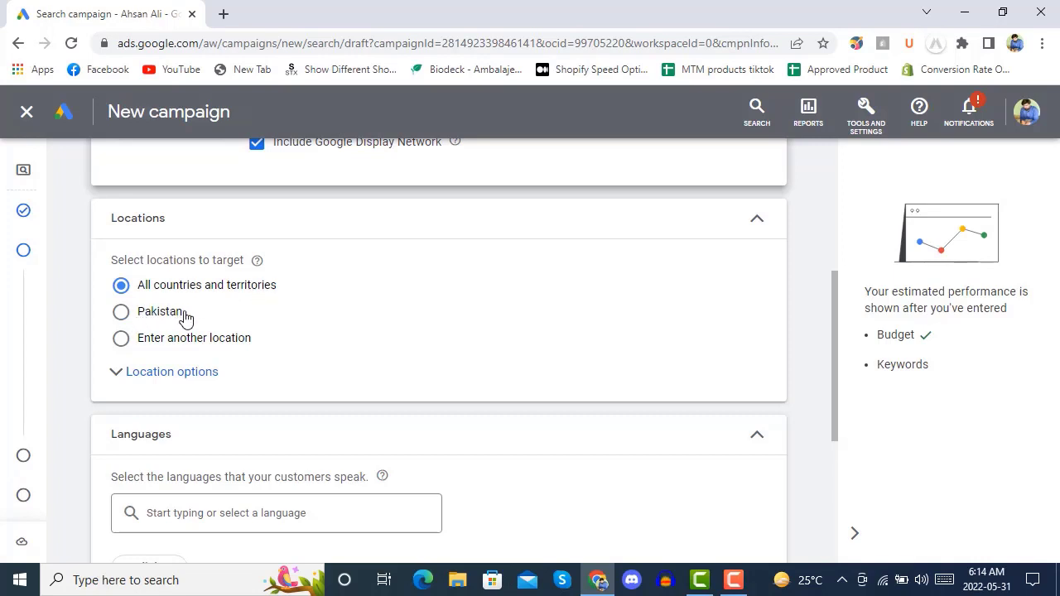
pyautogui.click(237, 349)
pyautogui.click(304, 386)
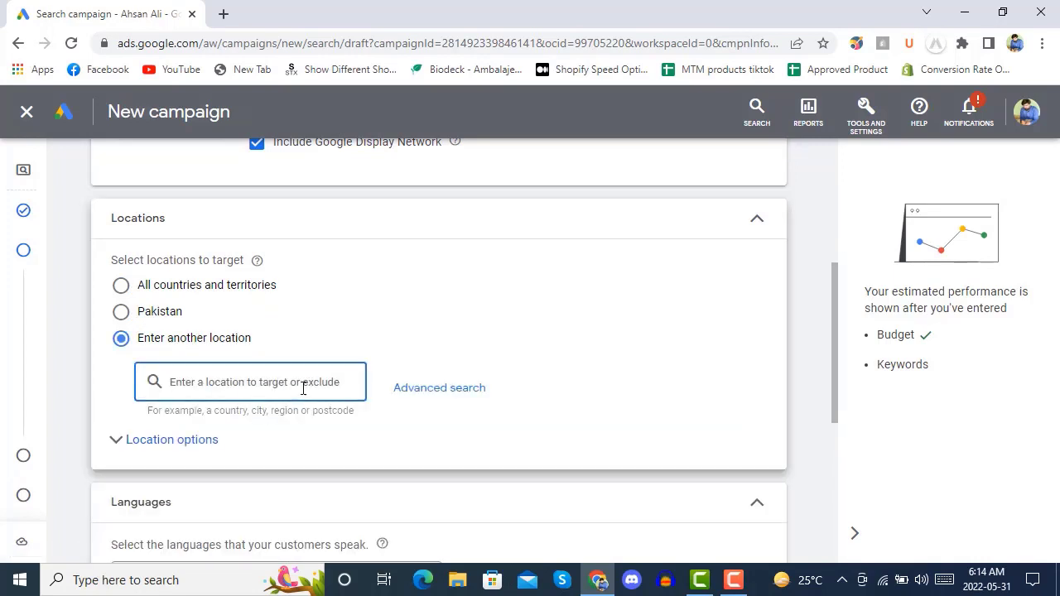
pyautogui.write('unit')
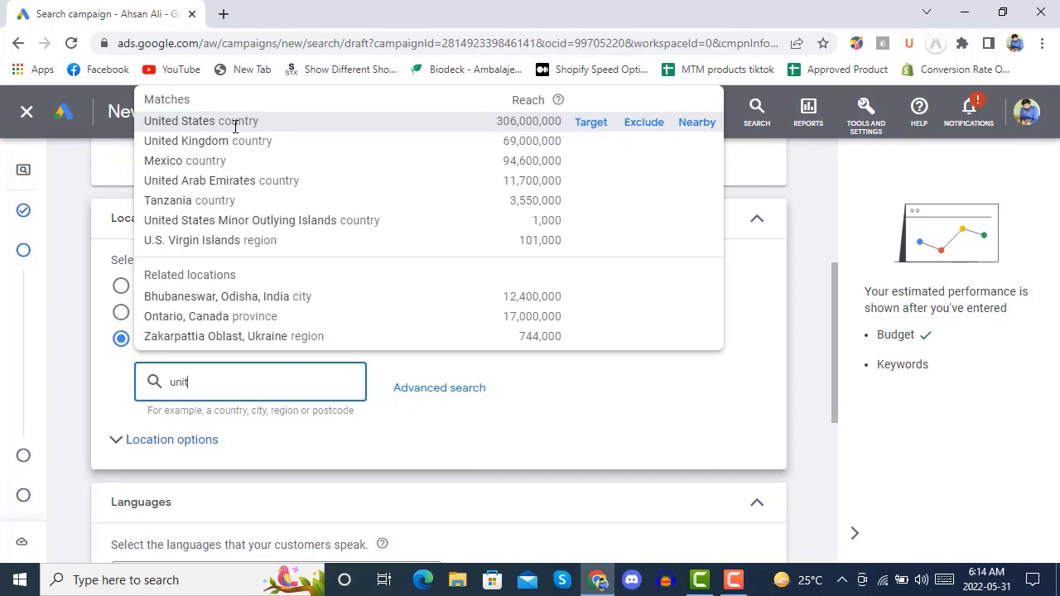
pyautogui.press('Return')
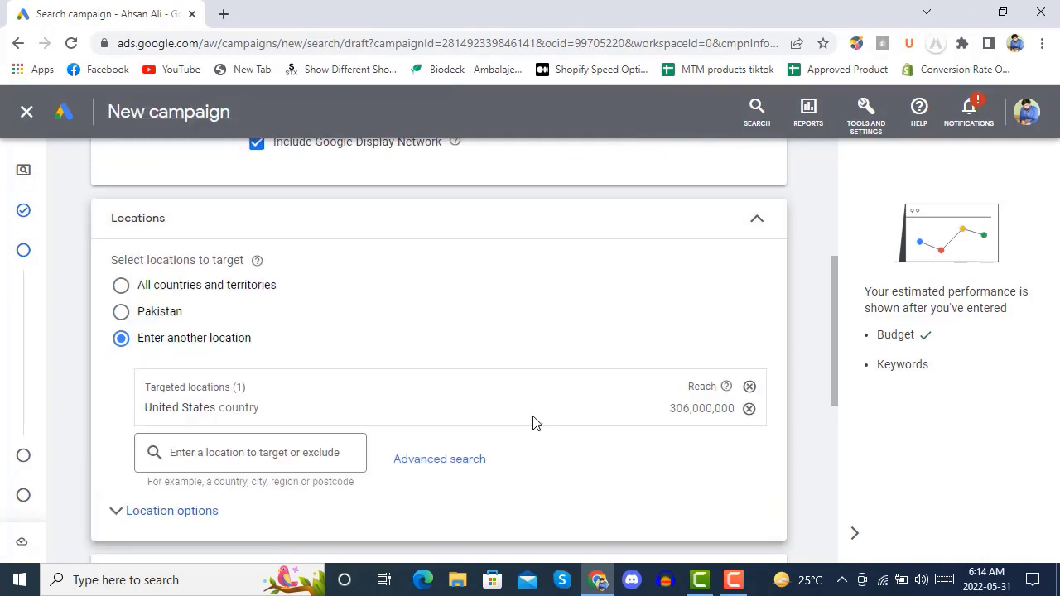
# Step: Examine the campaign's language, audience segments and Dynamic Search Ads settings
pyautogui.scroll(-3, 577, 341)
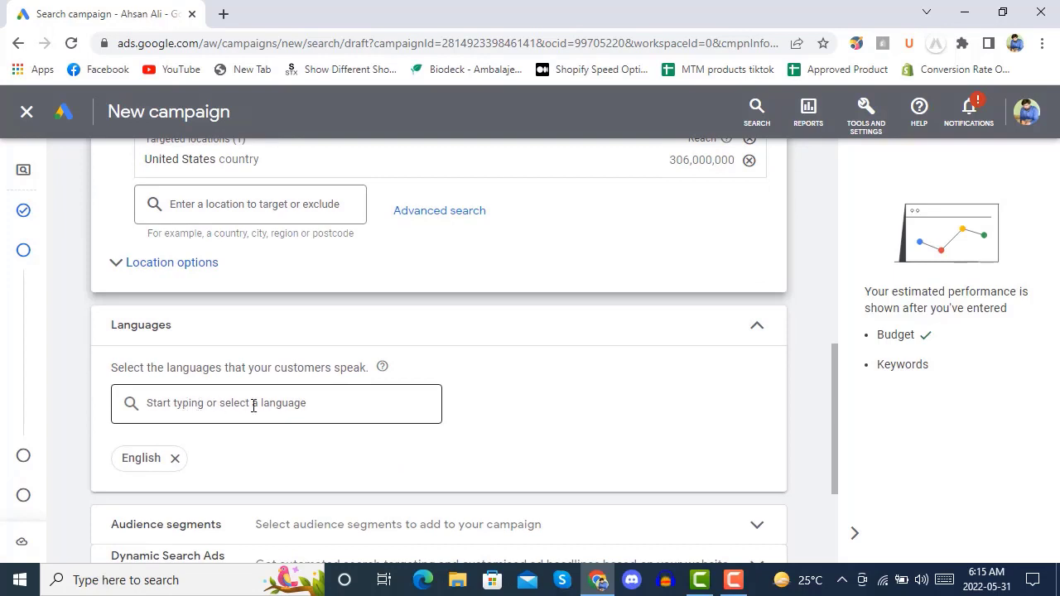
pyautogui.scroll(-2, 341, 403)
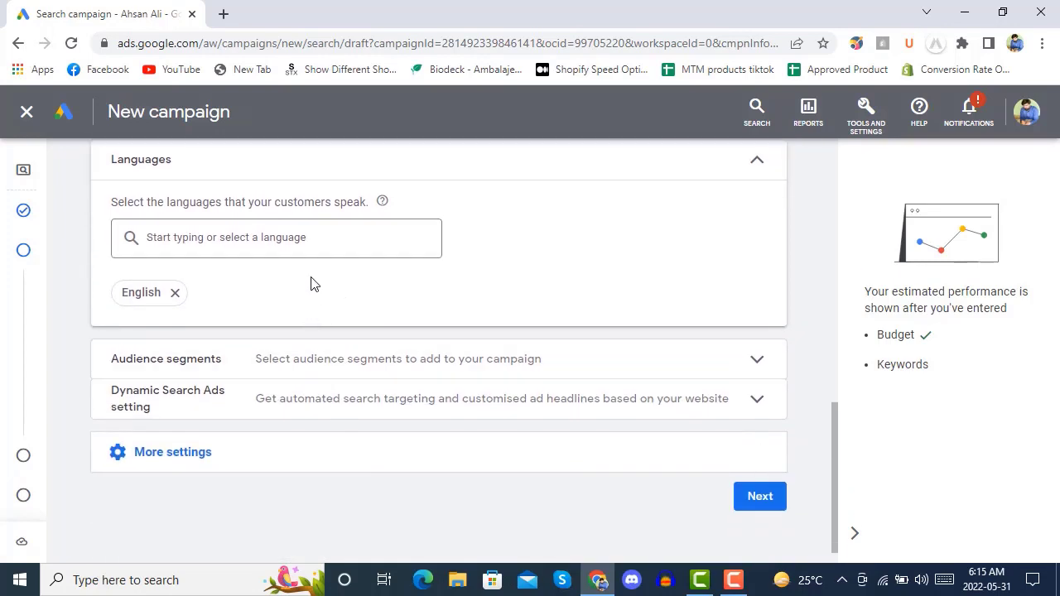
pyautogui.click(436, 359)
pyautogui.scroll(-3, 455, 345)
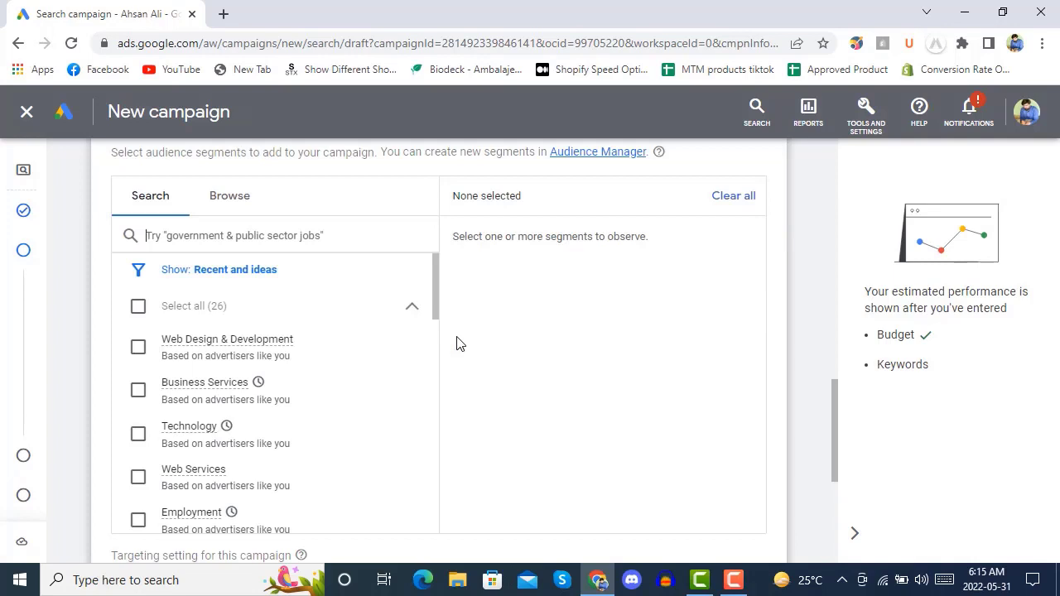
pyautogui.scroll(2, 481, 390)
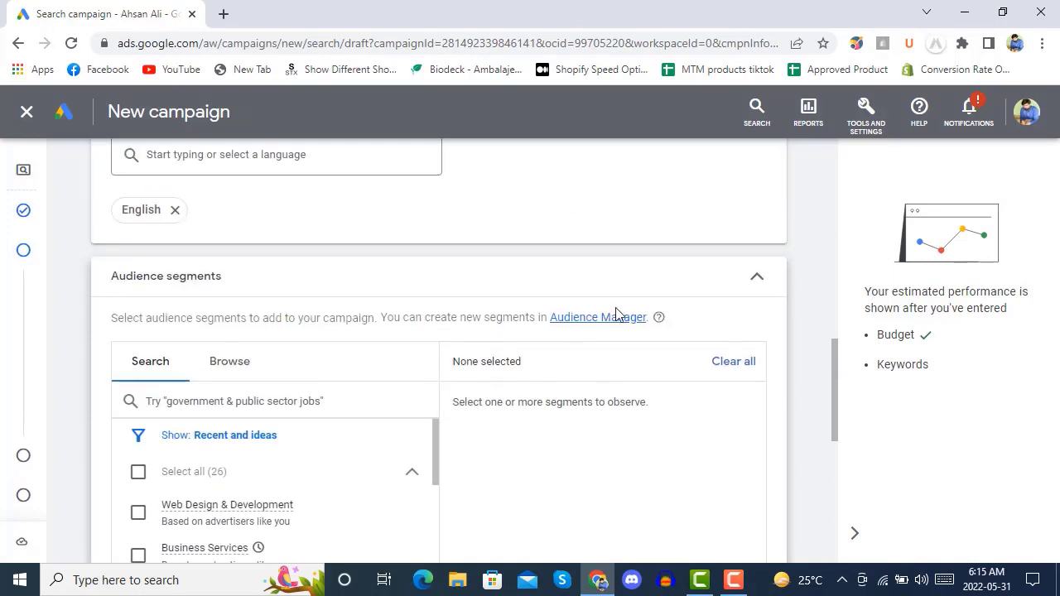
pyautogui.click(757, 281)
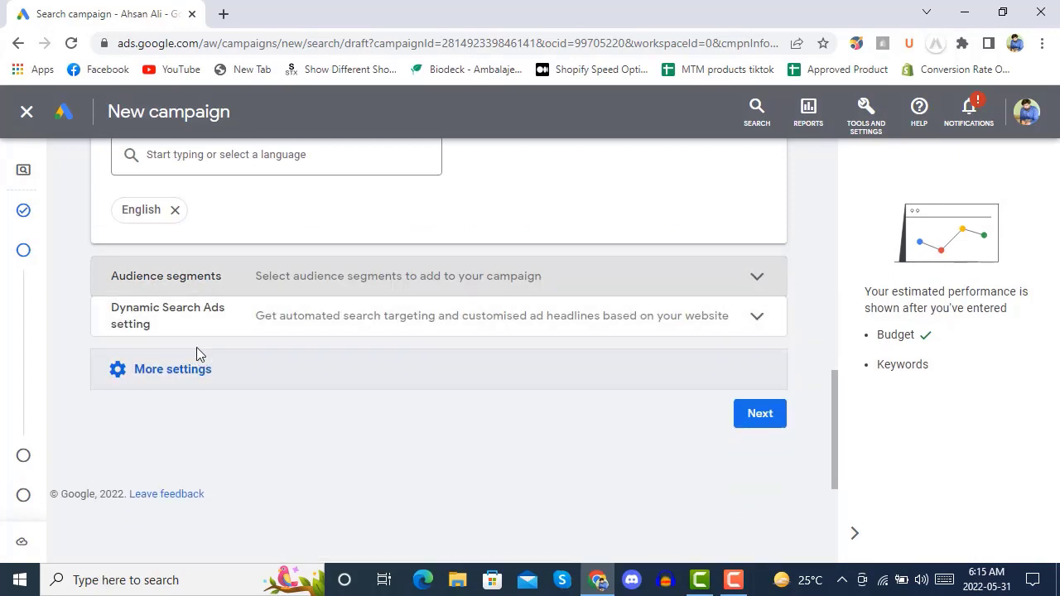
pyautogui.click(300, 325)
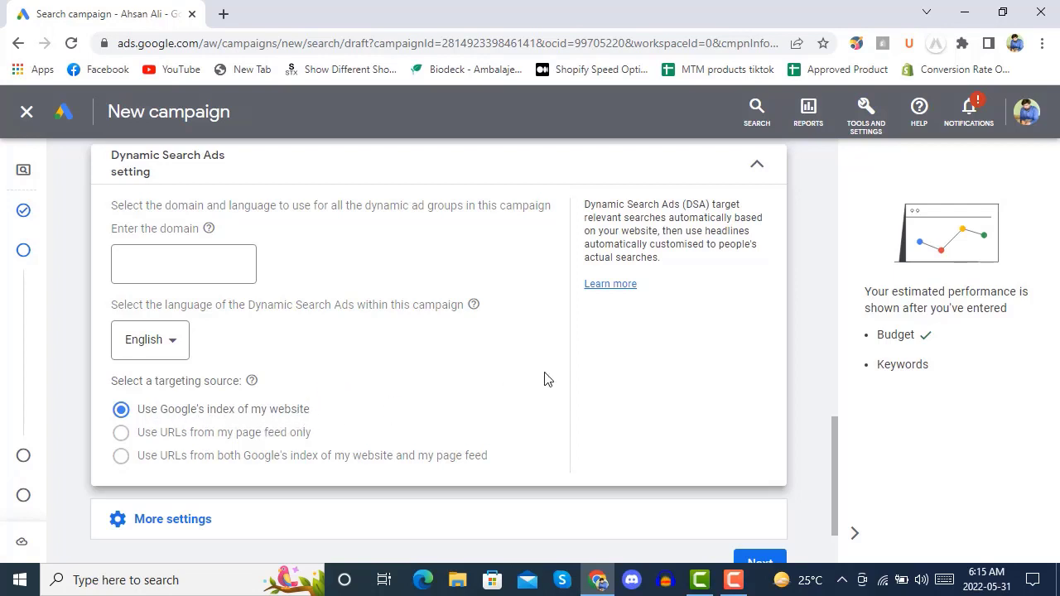
pyautogui.click(756, 165)
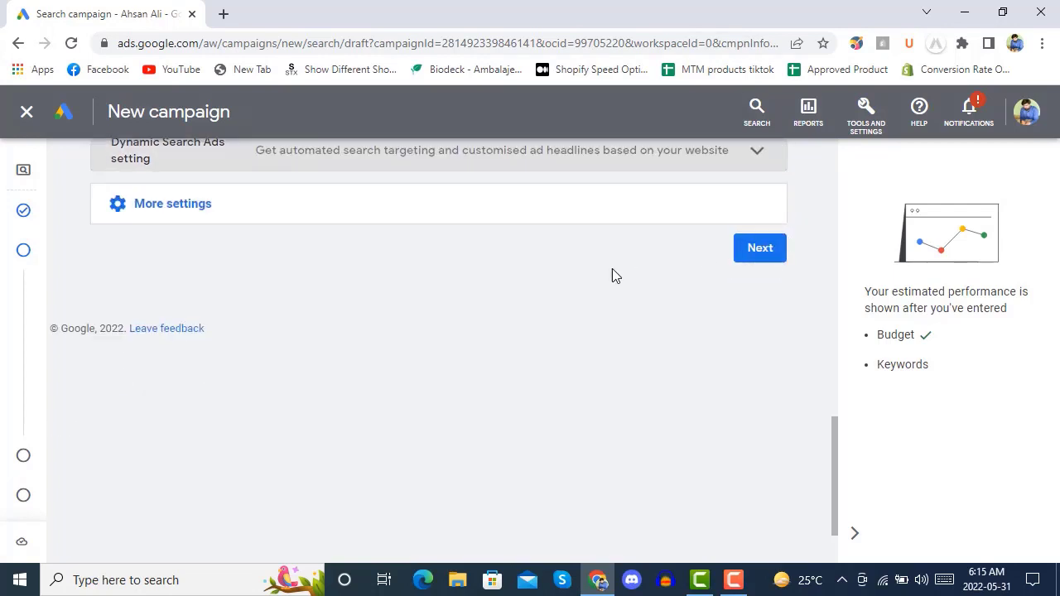
# Step: Review the additional ad schedule and campaign URL options without changing them, and continue to the keywords and ads settings
pyautogui.click(467, 205)
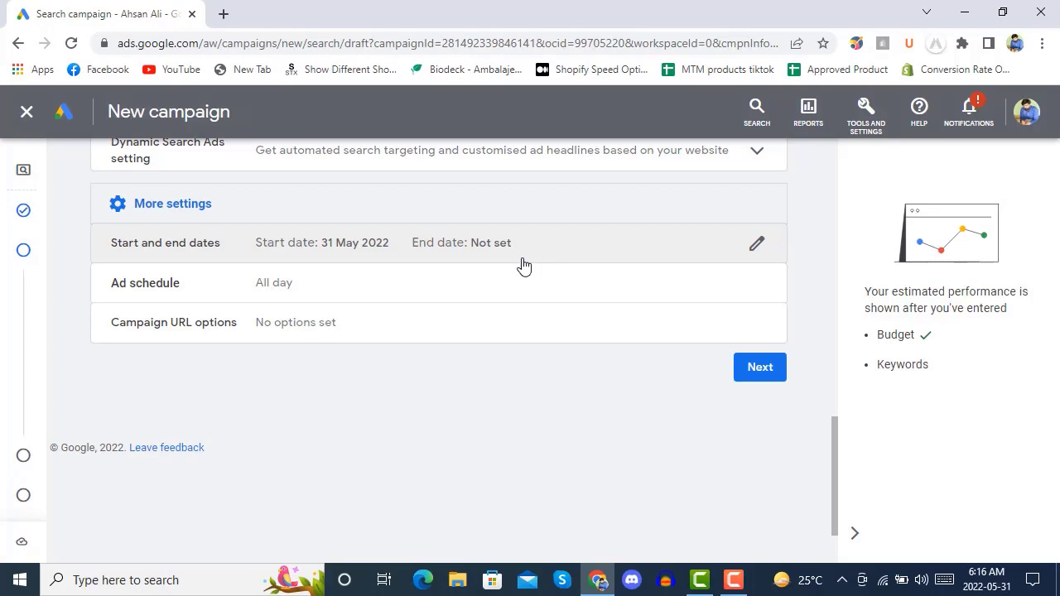
pyautogui.click(469, 279)
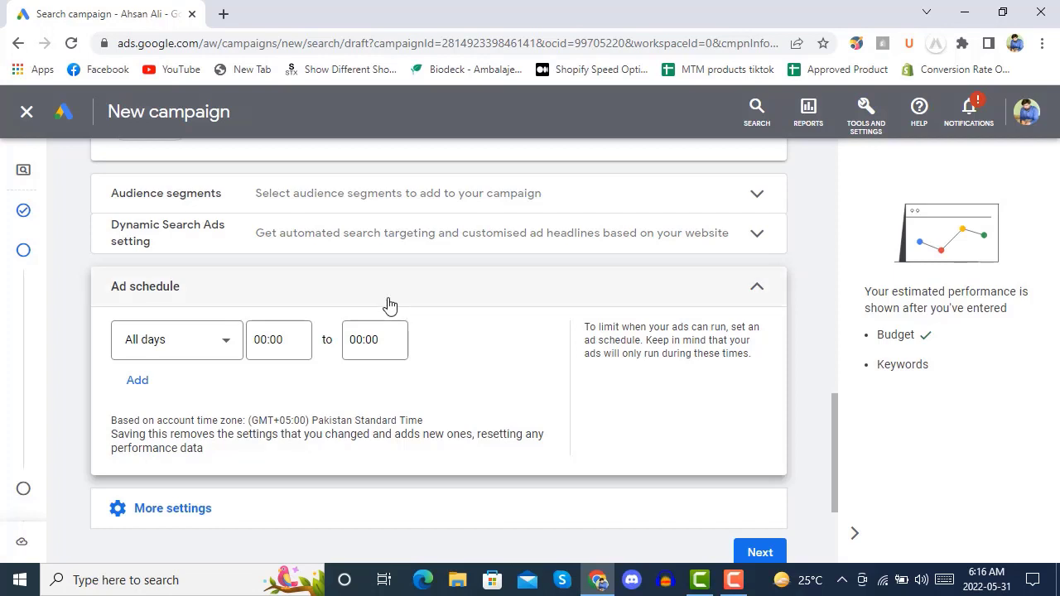
pyautogui.click(604, 298)
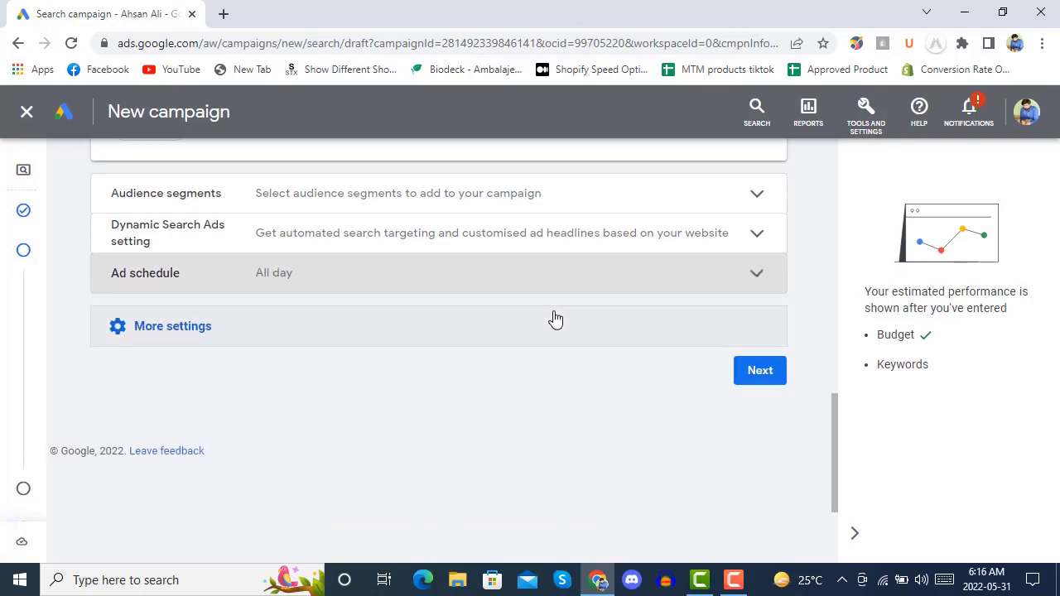
pyautogui.click(319, 333)
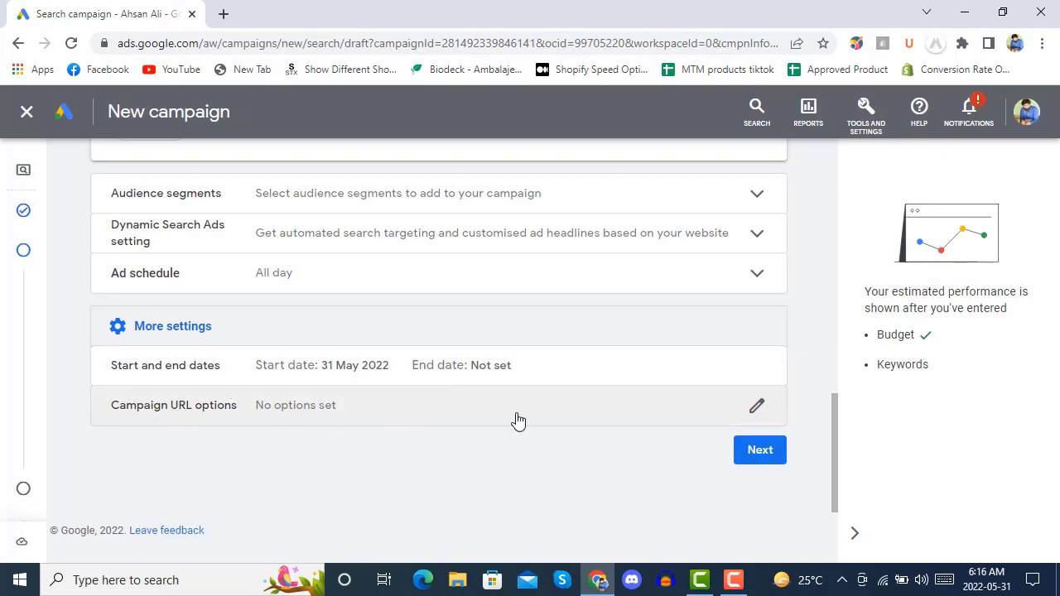
pyautogui.click(458, 418)
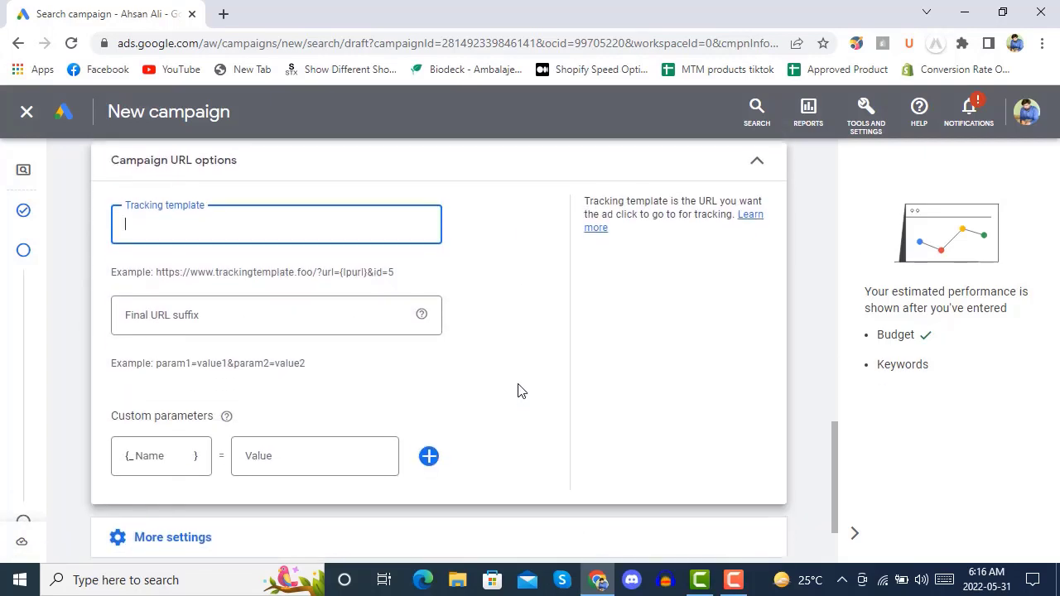
pyautogui.scroll(1, 518, 391)
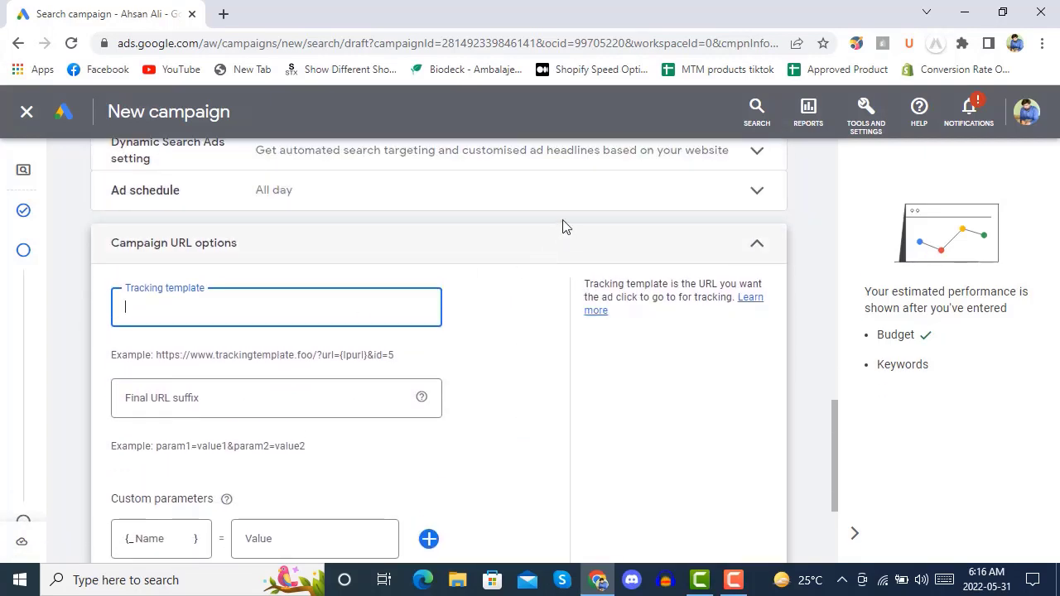
pyautogui.click(564, 259)
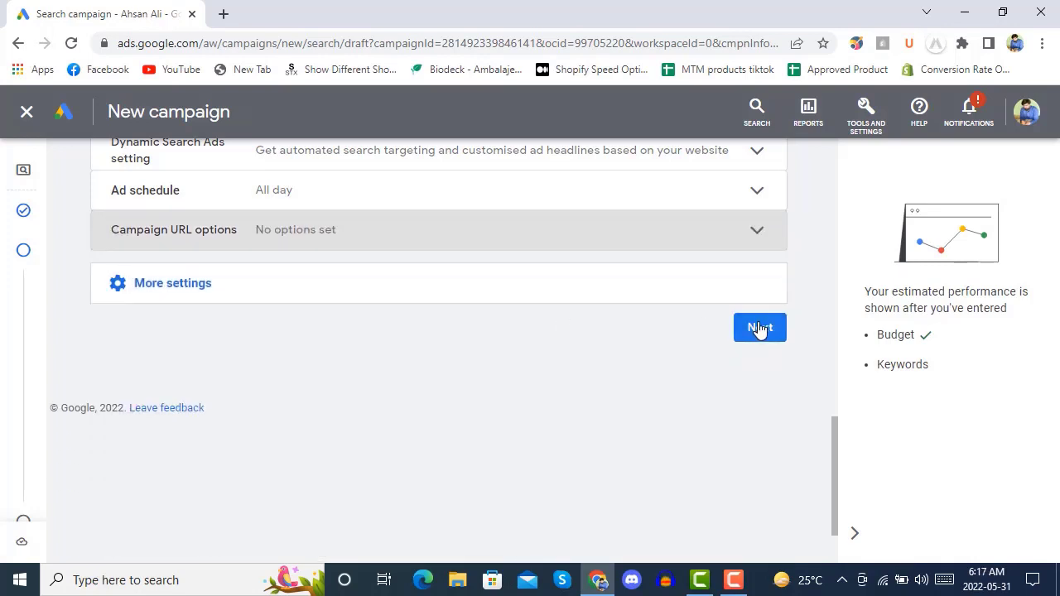
pyautogui.click(761, 327)
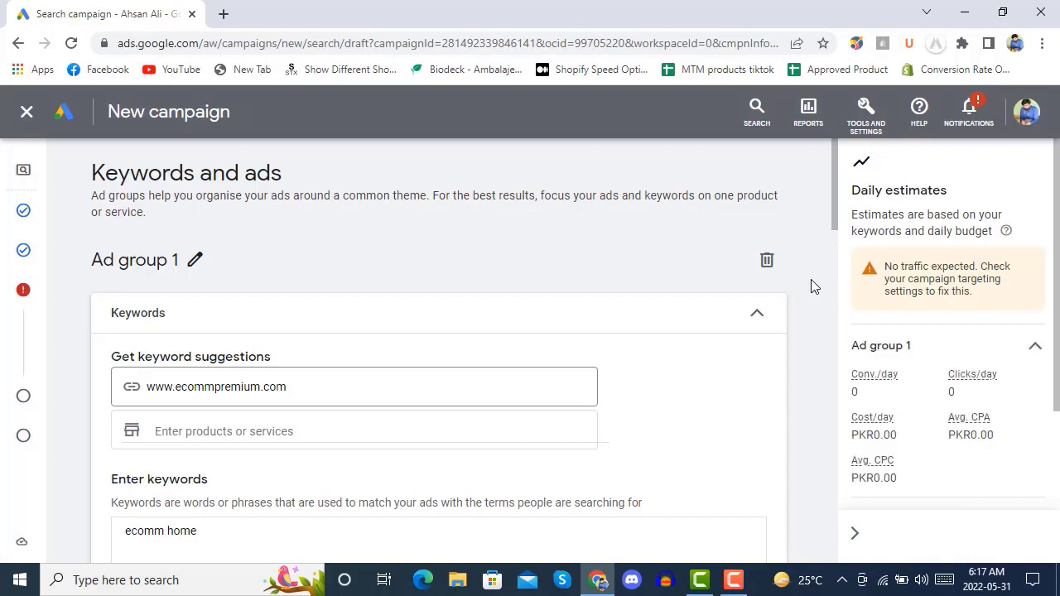
# Step: Look over the keywords and ads sections of the first ad group
pyautogui.scroll(-3, 811, 279)
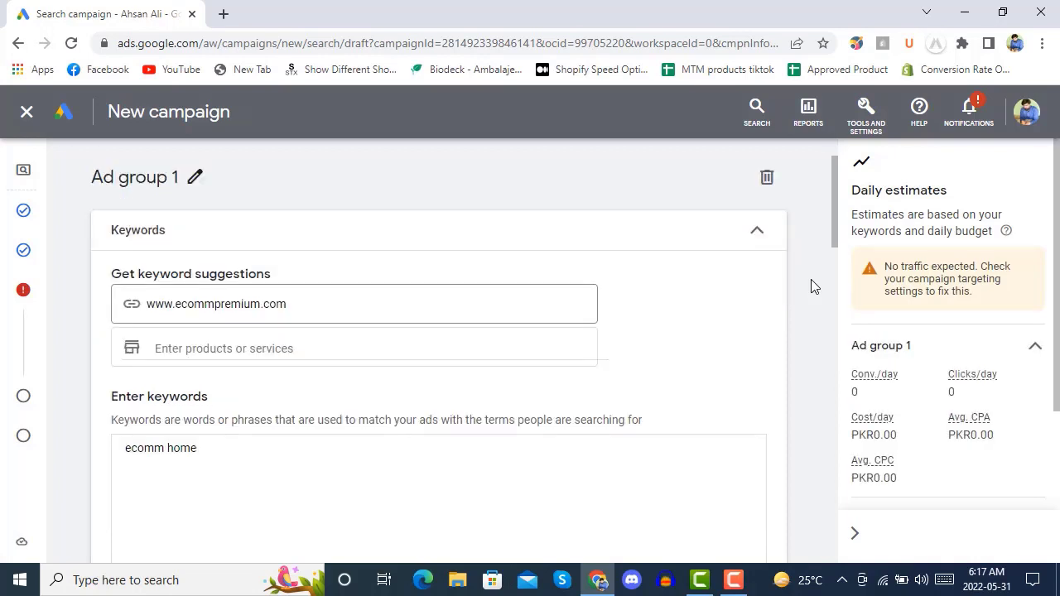
pyautogui.scroll(-5, 811, 285)
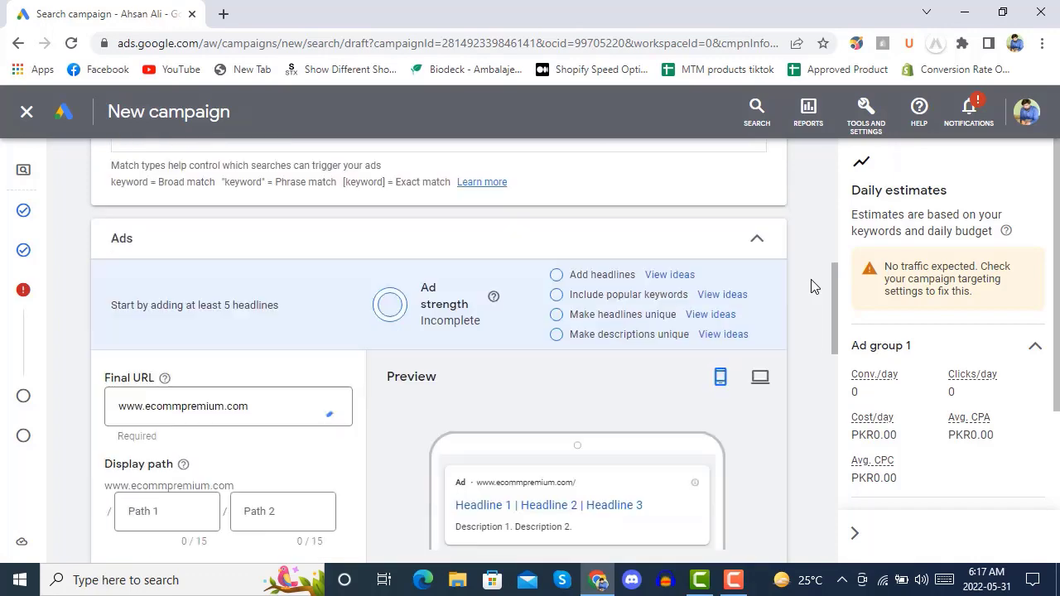
pyautogui.scroll(4, 811, 285)
pyautogui.scroll(4, 811, 286)
pyautogui.scroll(-1, 811, 285)
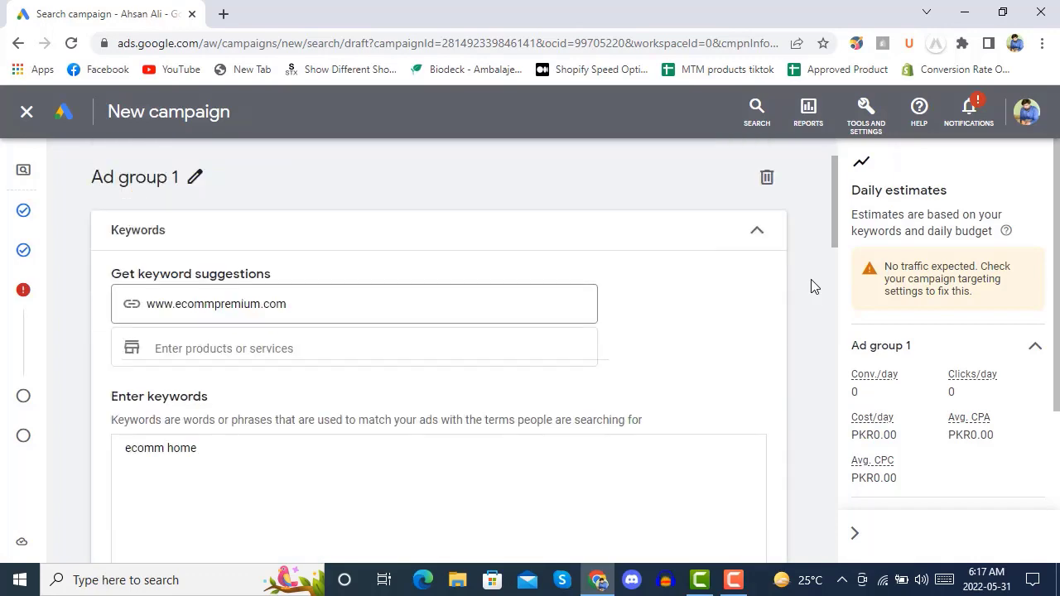
pyautogui.scroll(1, 548, 259)
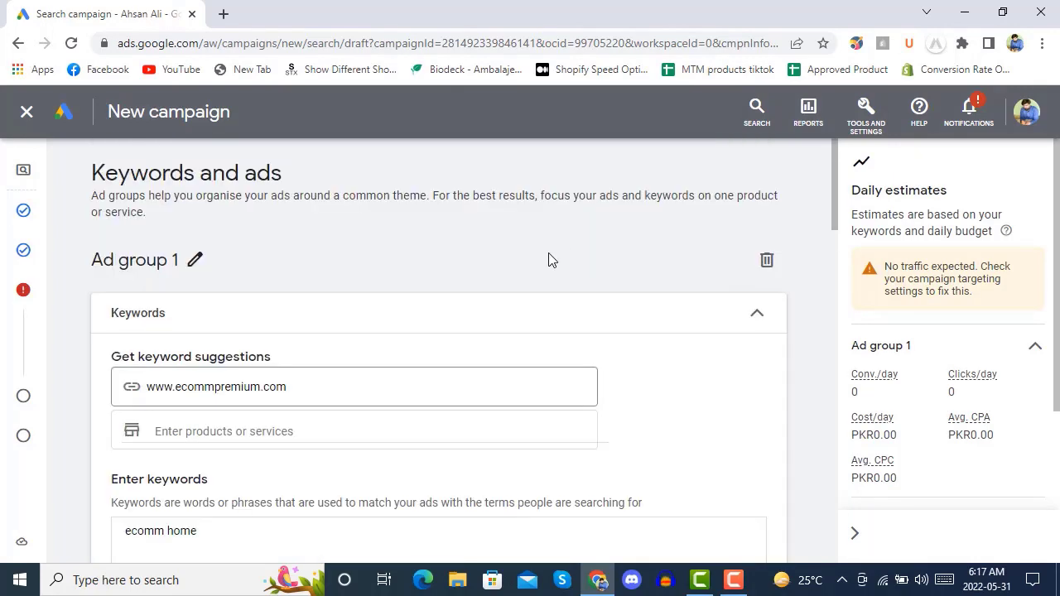
pyautogui.scroll(-3, 363, 255)
pyautogui.scroll(2, 363, 254)
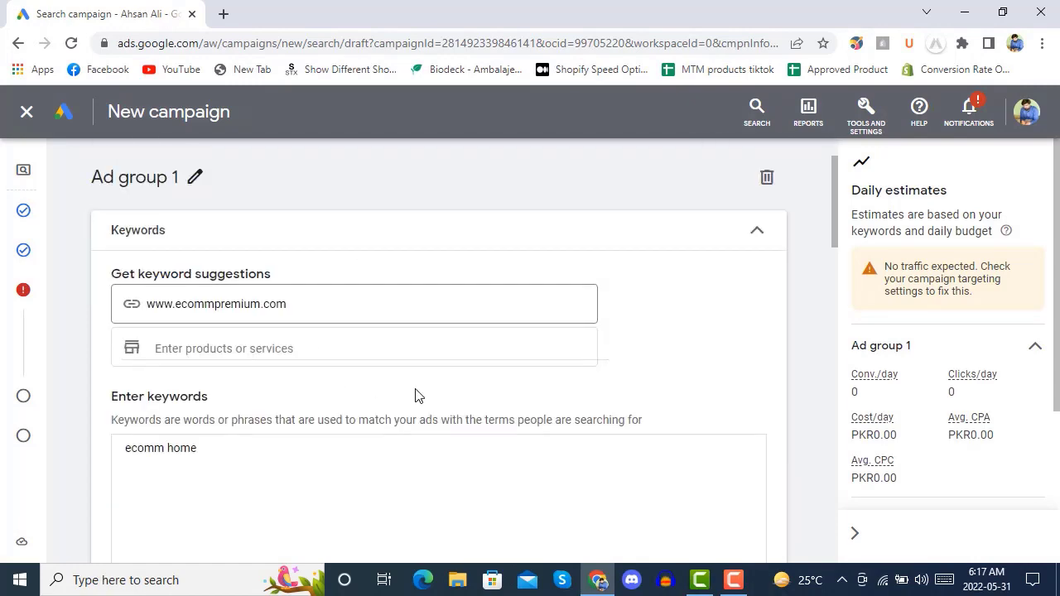
# Step: Add "tshirts" as a product for the ad group's keyword suggestions
pyautogui.click(298, 346)
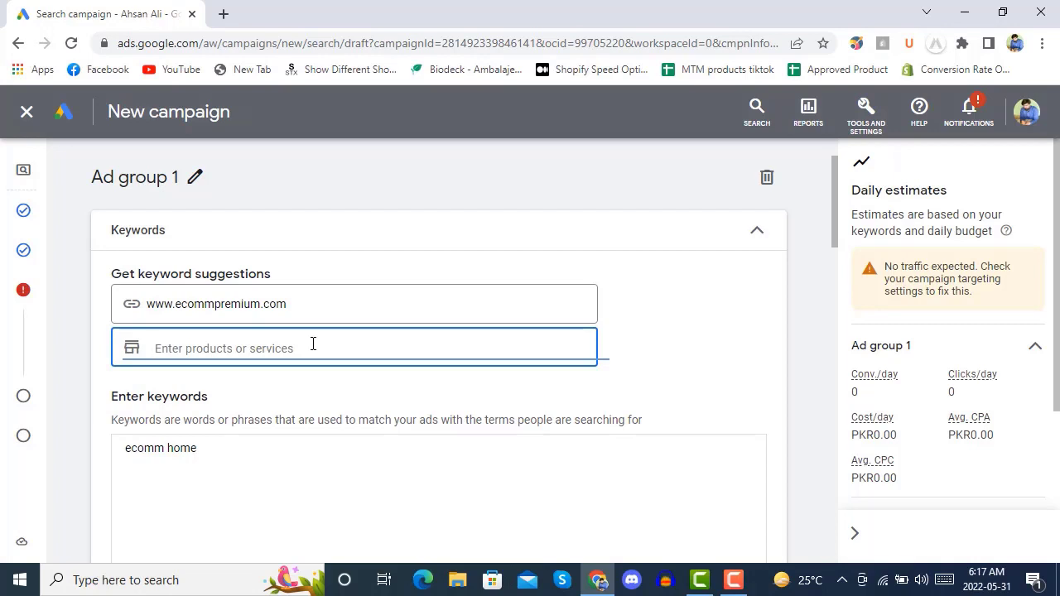
pyautogui.write('tshir')
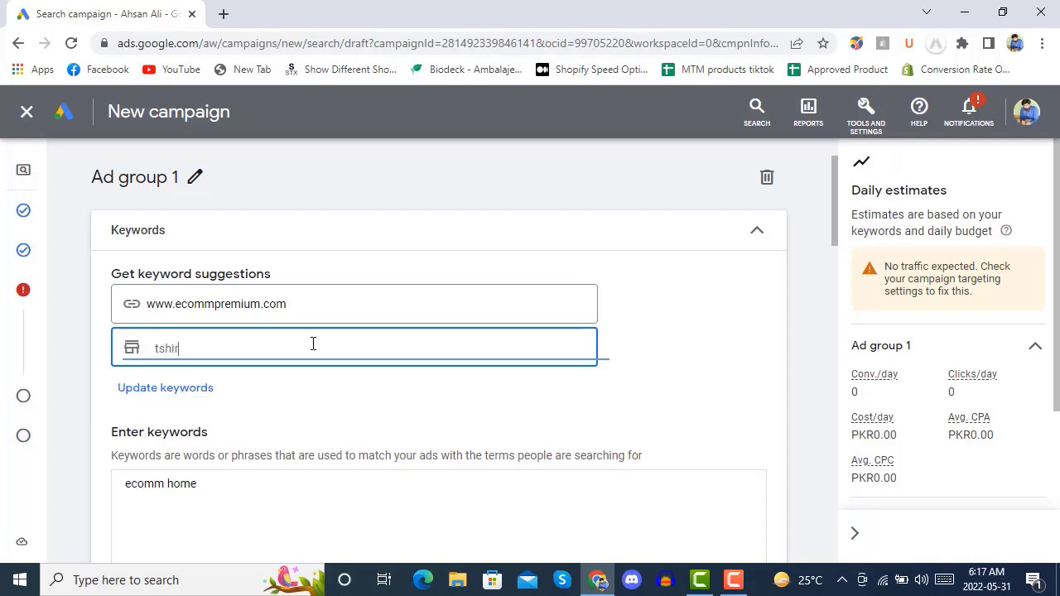
pyautogui.write('ts')
pyautogui.press('Return')
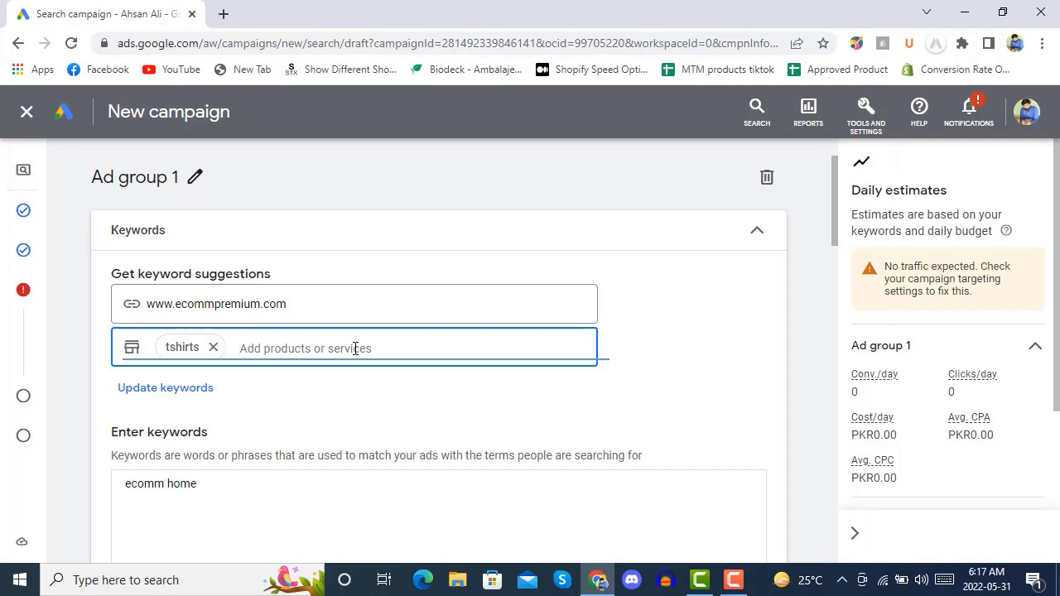
# Step: Replace the "tshirts" product with "online shopping" in the ad group's keyword suggestion settings
pyautogui.scroll(-1, 354, 348)
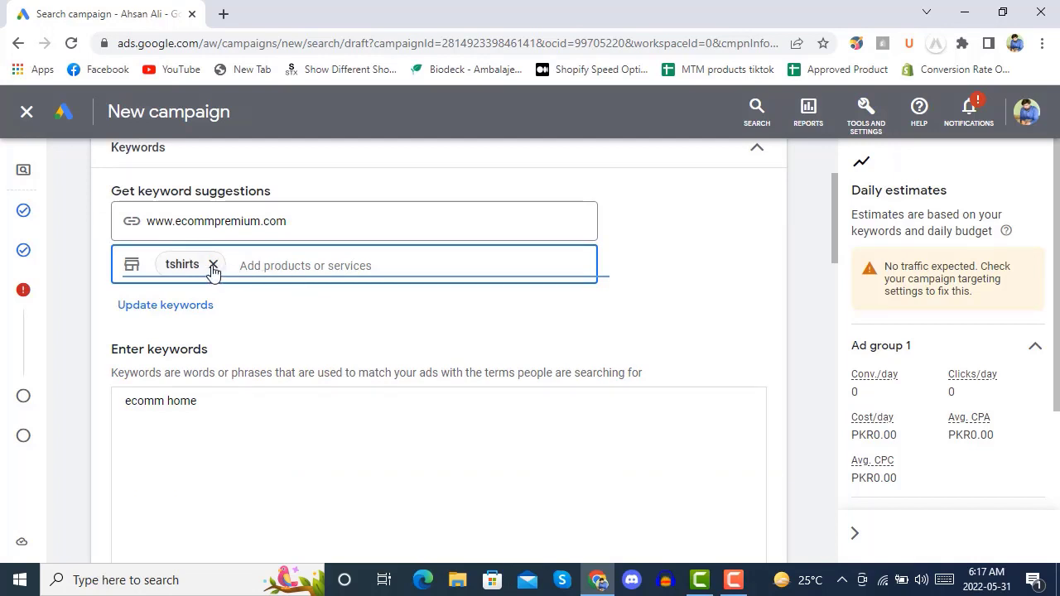
pyautogui.press('BackSpace')
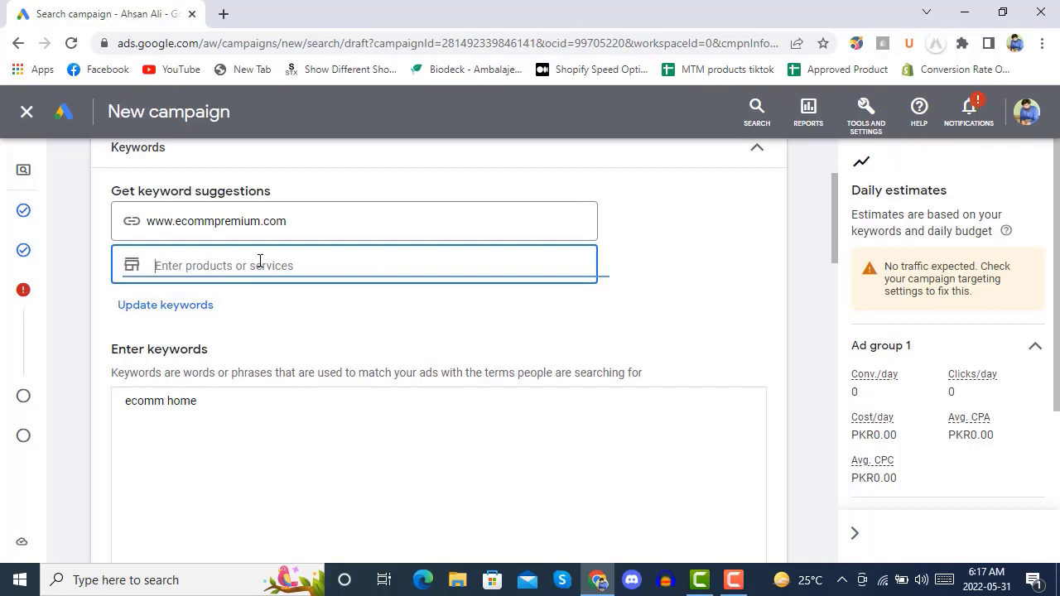
pyautogui.write('online shopping')
pyautogui.click(285, 325)
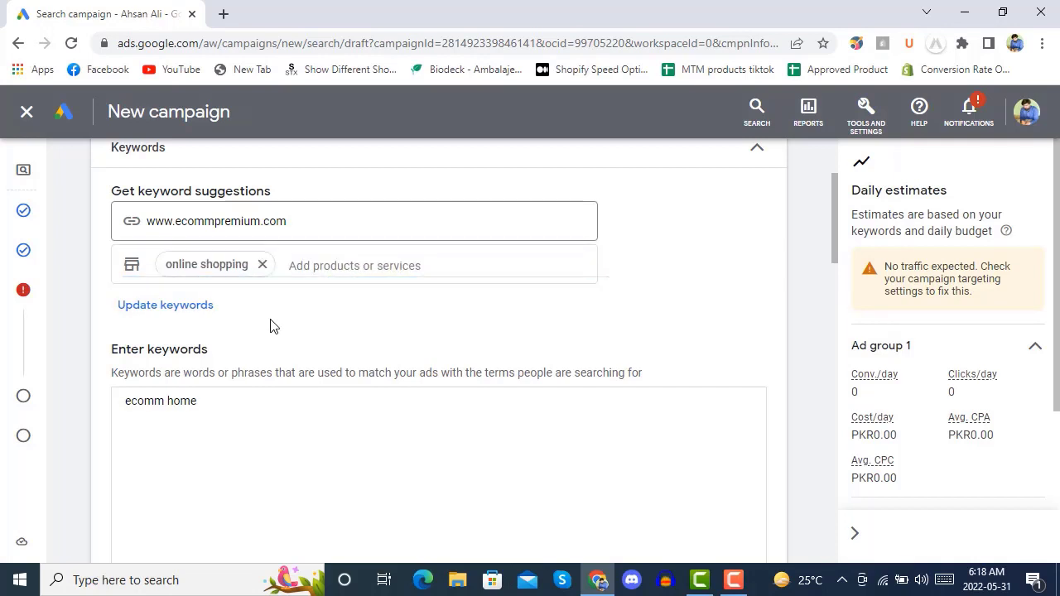
# Step: Delete the existing keyword "ecomm home" from the ad group's keyword list
pyautogui.scroll(-3, 256, 372)
pyautogui.scroll(2, 257, 365)
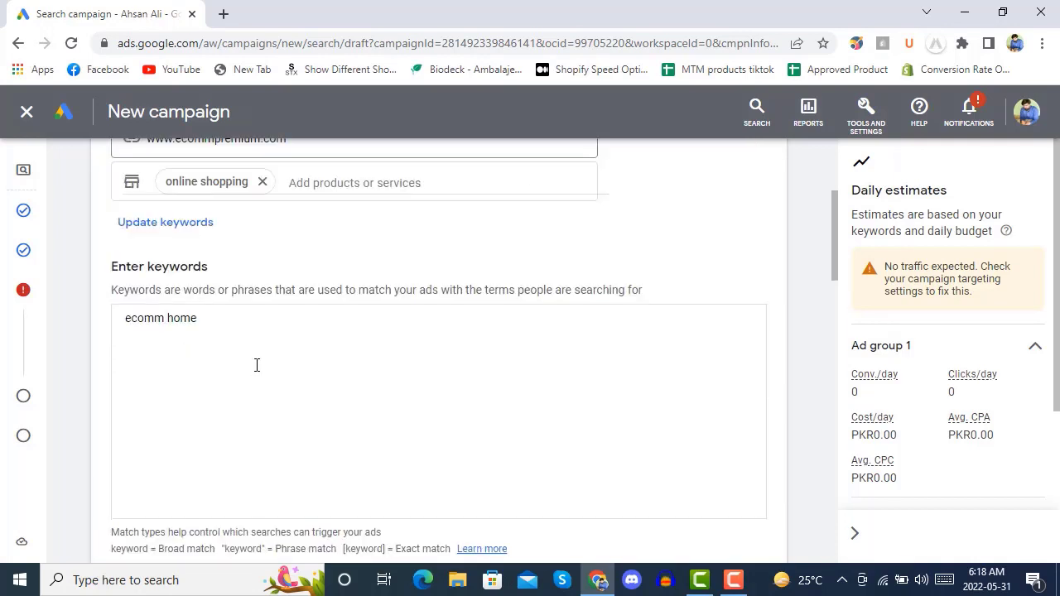
pyautogui.tripleClick(125, 336)
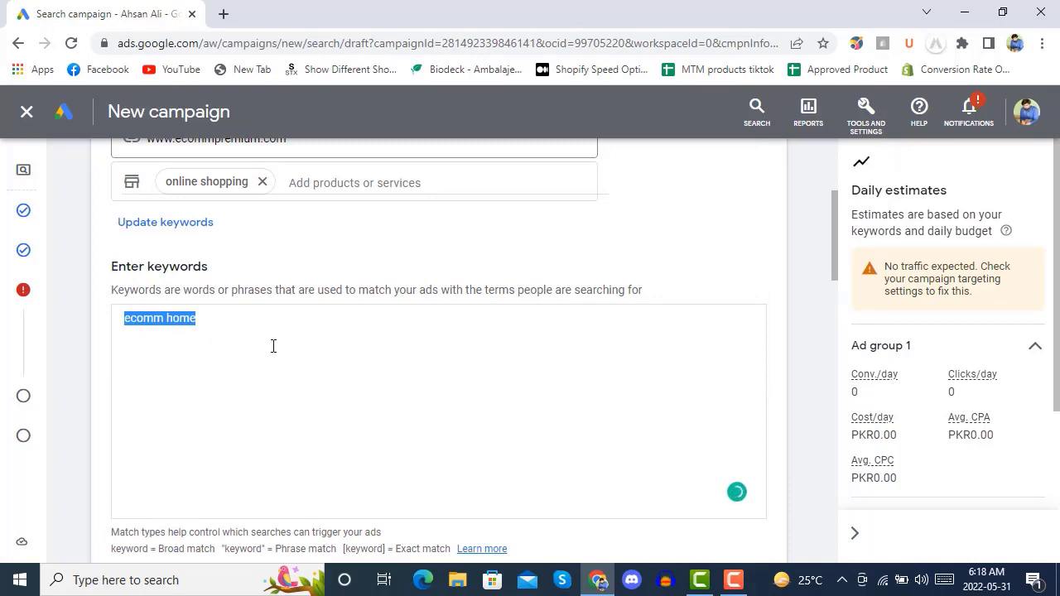
pyautogui.press('BackSpace')
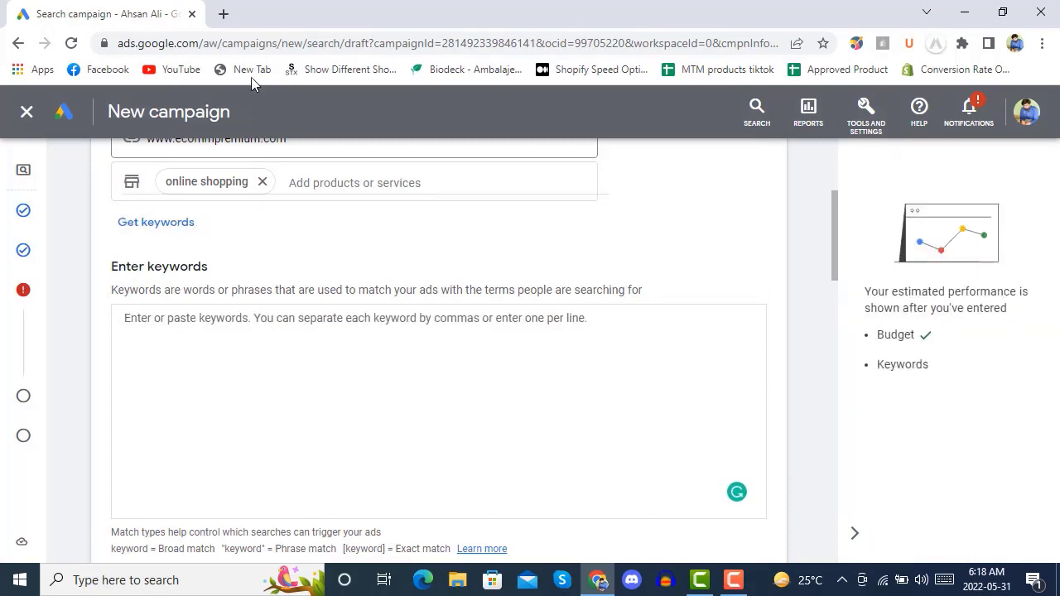
# Step: Open Google Trends in a new browser tab and explore the search term "tshirts"
pyautogui.hotkey('ctrl', 't')
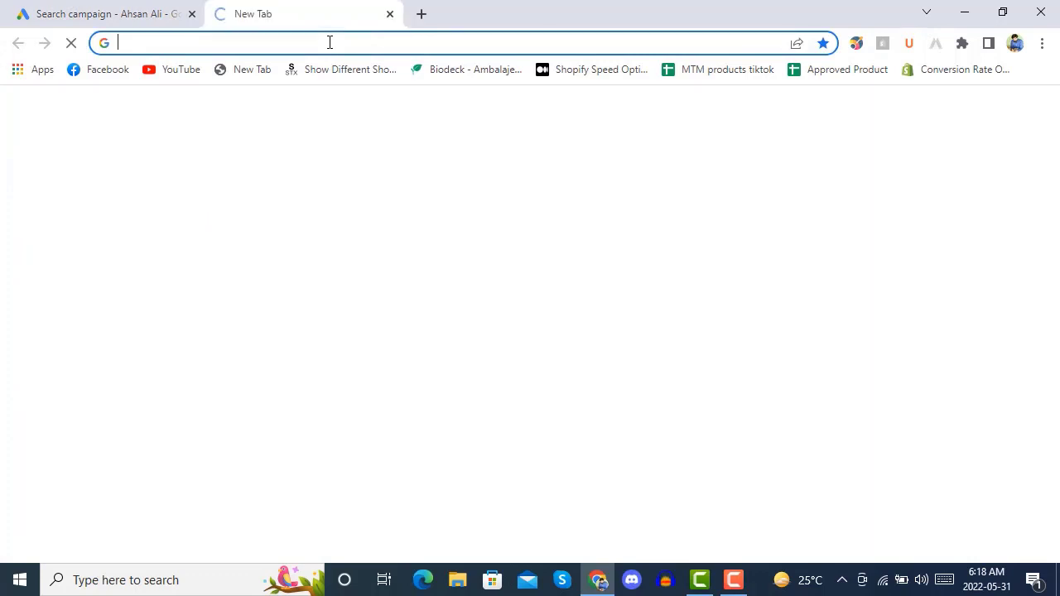
pyautogui.write('trends')
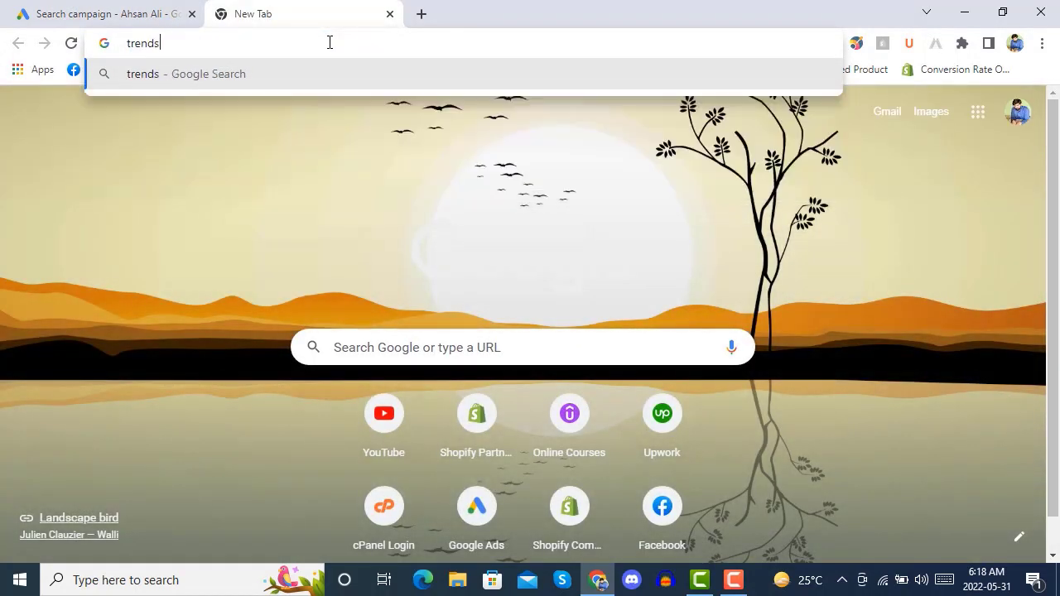
pyautogui.press('Return')
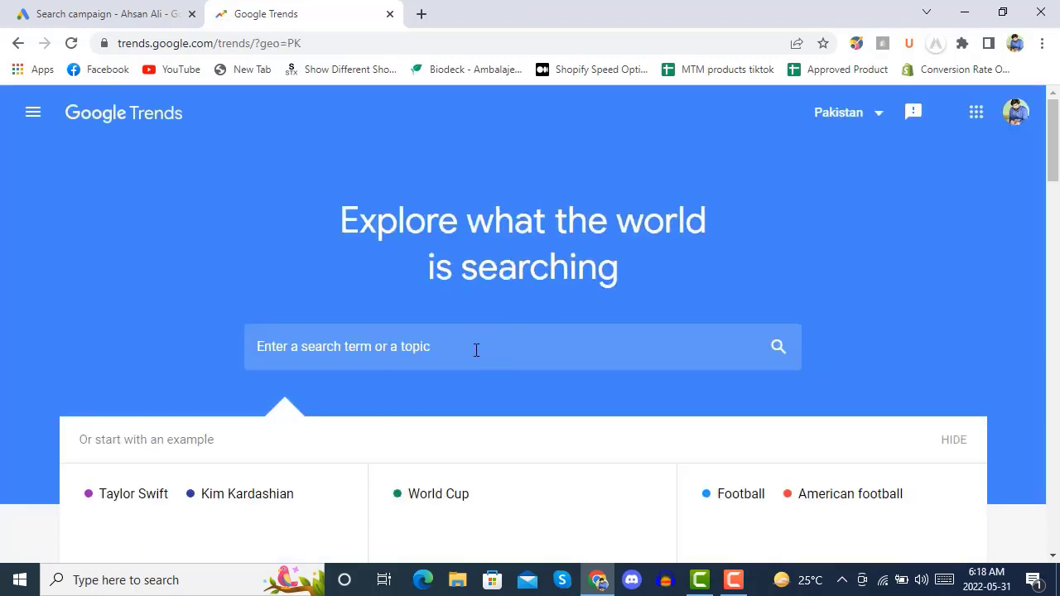
pyautogui.click(476, 350)
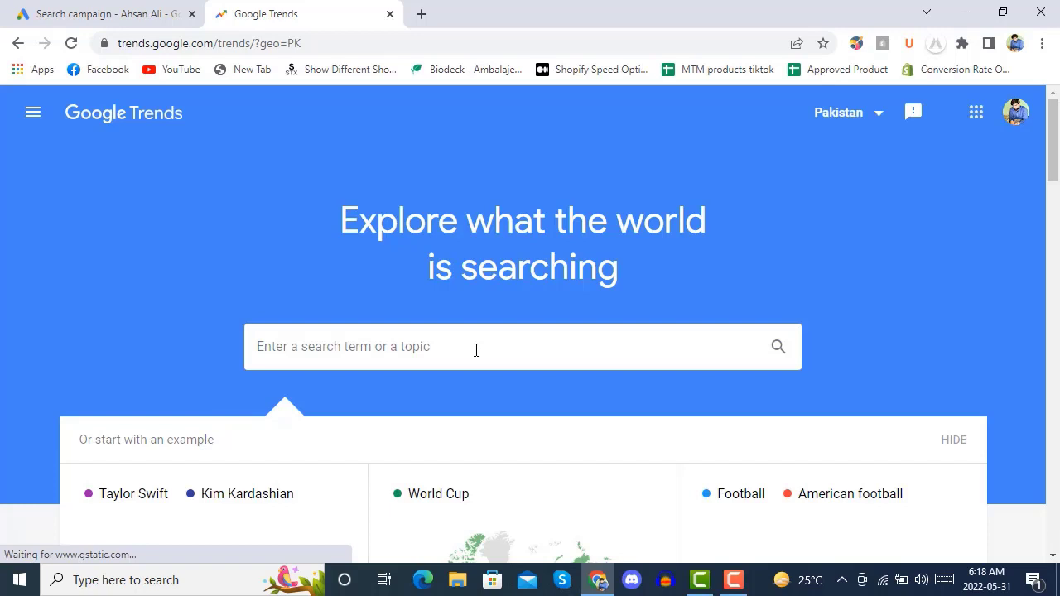
pyautogui.write('tshirts')
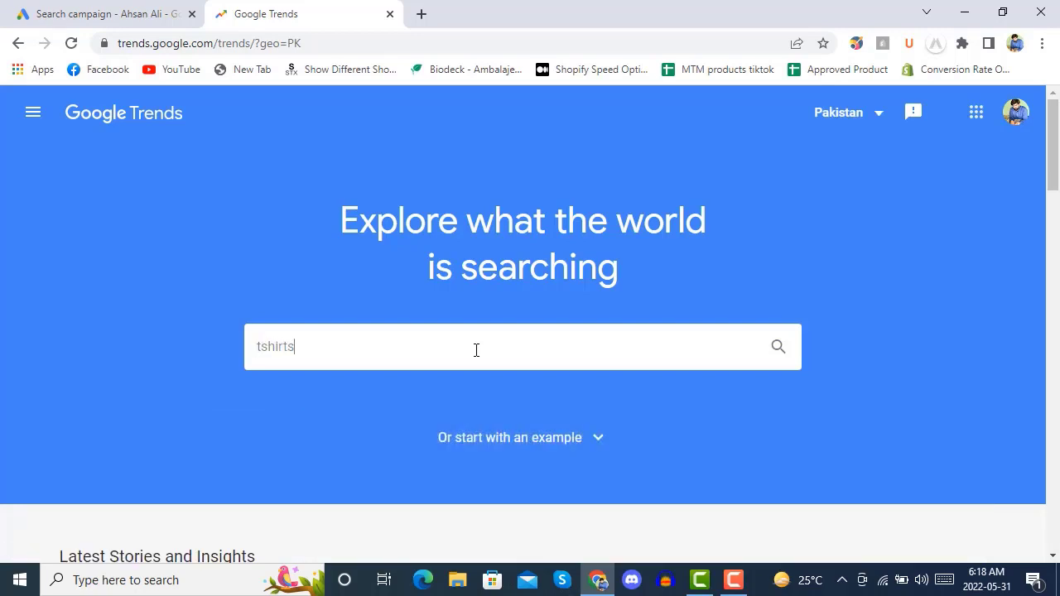
pyautogui.press('Return')
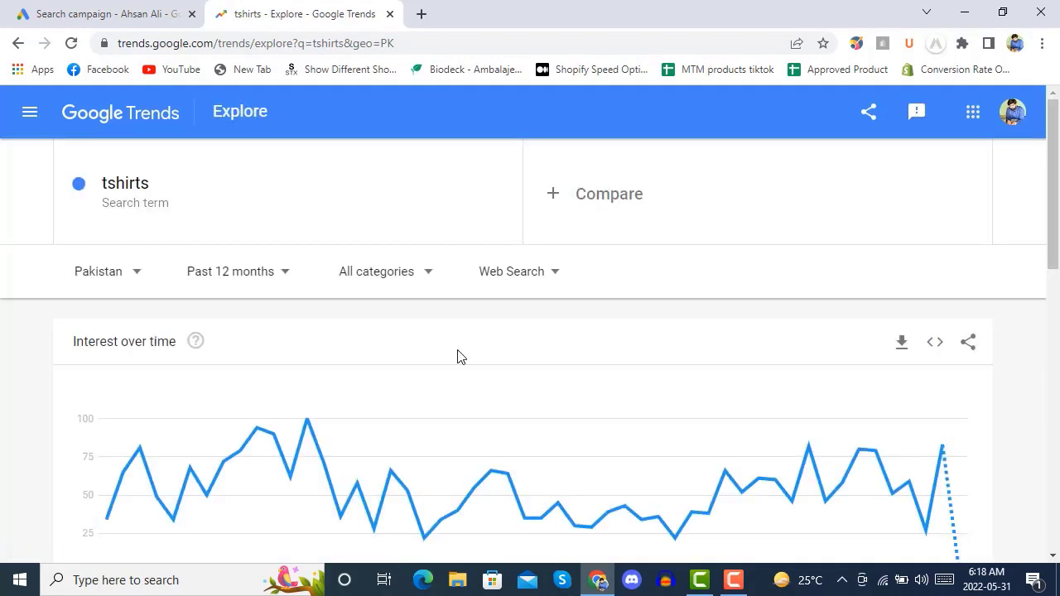
# Step: Set the region of the "tshirts" trend report to United States
pyautogui.click(135, 277)
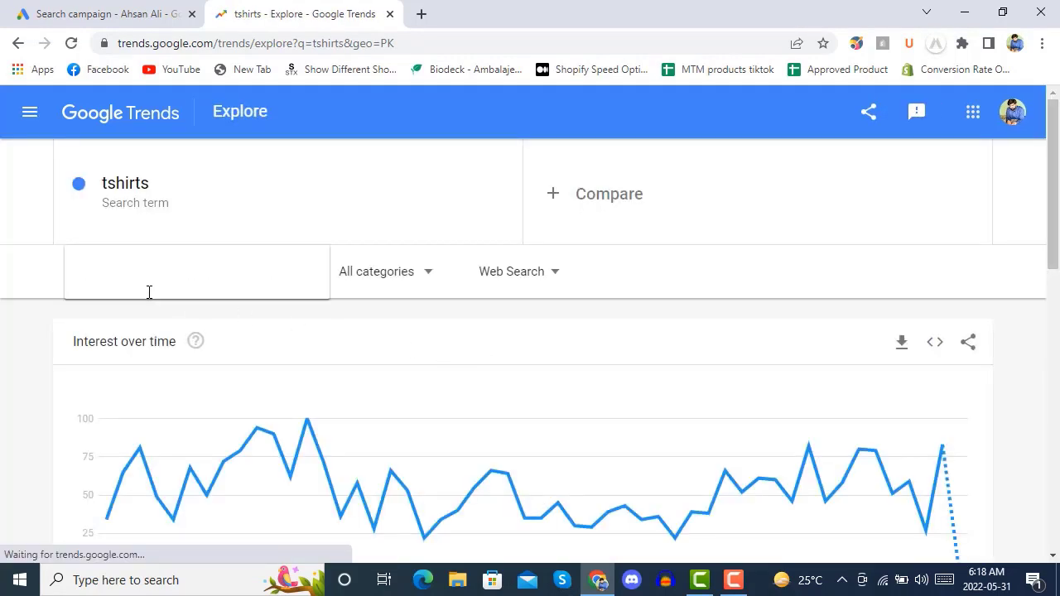
pyautogui.scroll(-4, 191, 412)
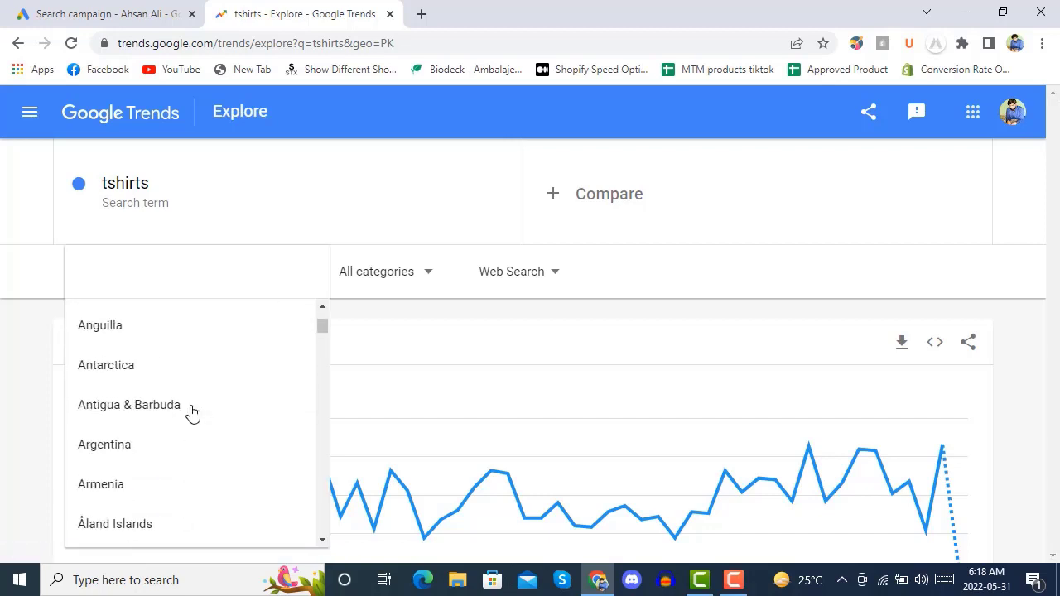
pyautogui.scroll(-20, 192, 412)
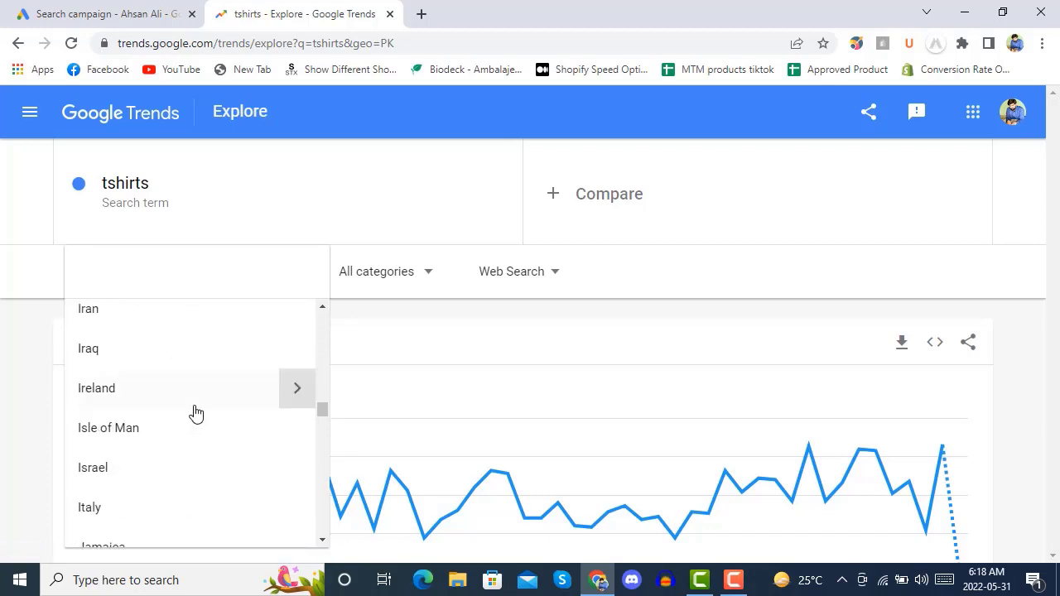
pyautogui.moveTo(322, 409); pyautogui.dragTo(322, 518)
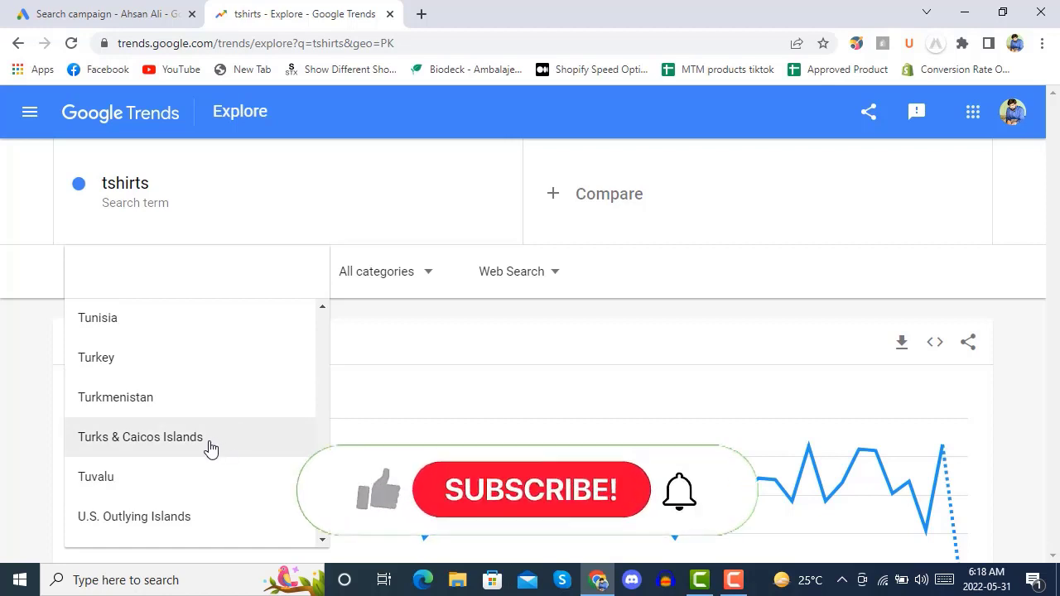
pyautogui.scroll(-3, 211, 448)
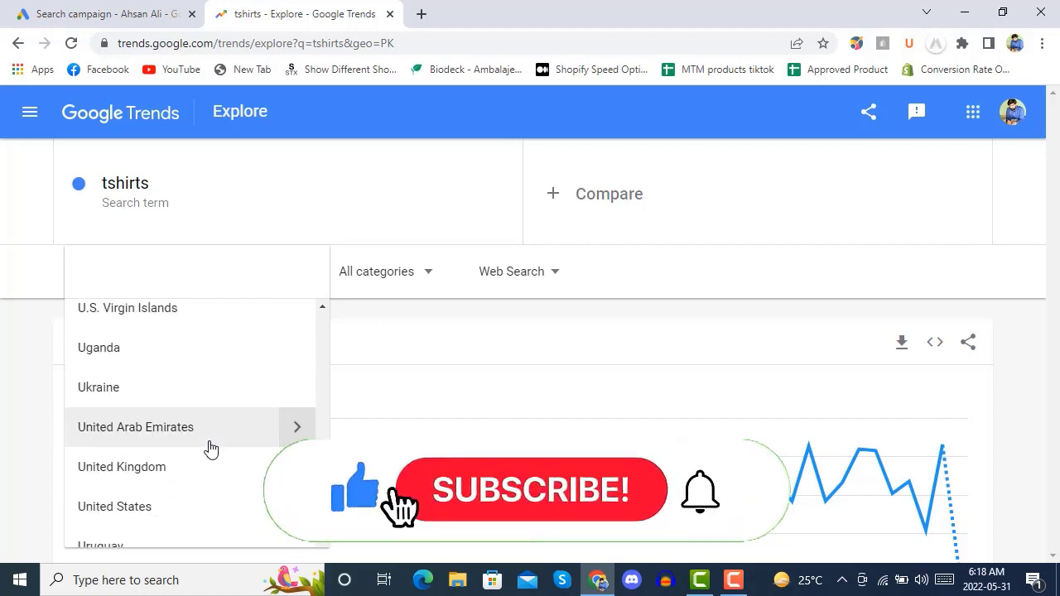
pyautogui.click(170, 508)
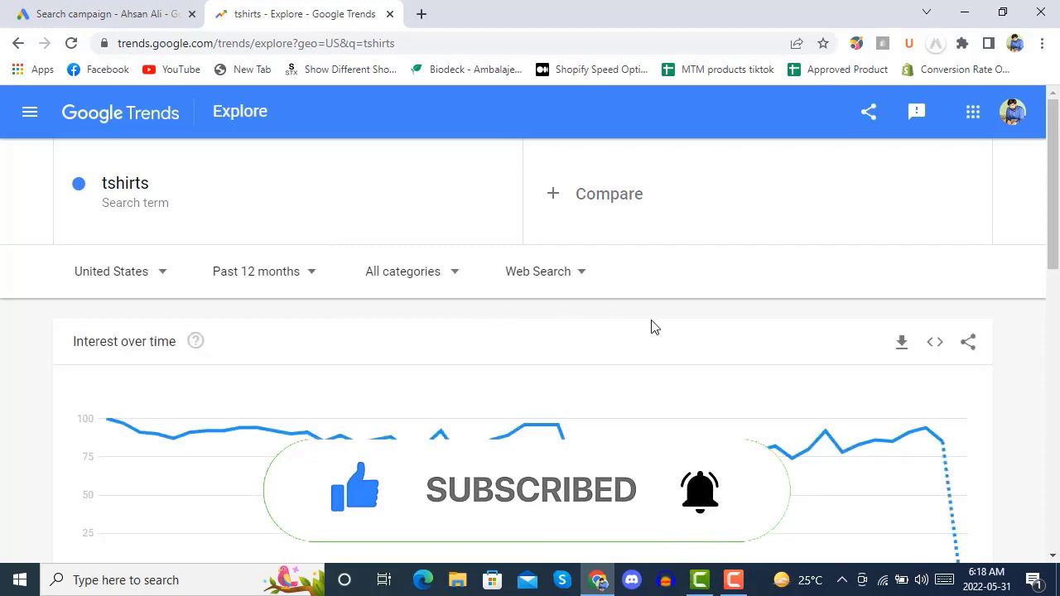
# Step: Examine the related queries for "tshirts", sorting them by Top and again by Rising
pyautogui.scroll(-8, 651, 327)
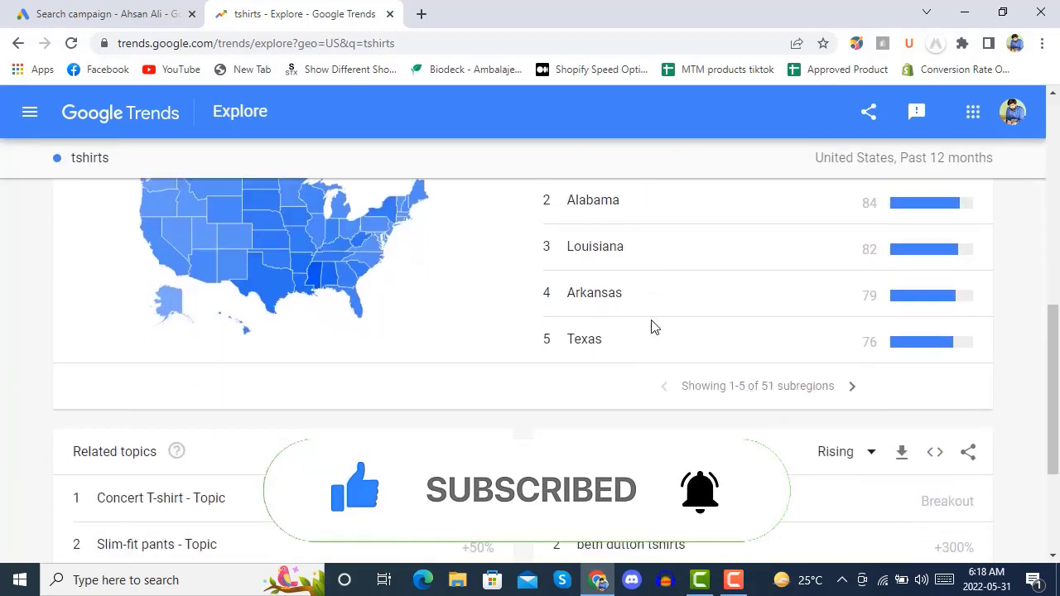
pyautogui.scroll(-2, 652, 328)
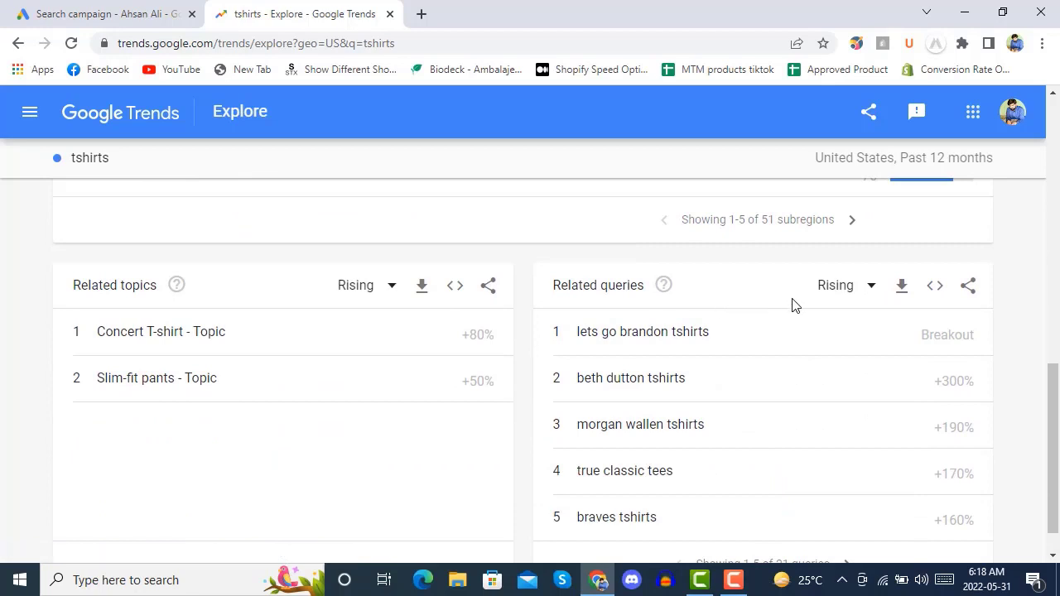
pyautogui.click(867, 288)
pyautogui.click(839, 341)
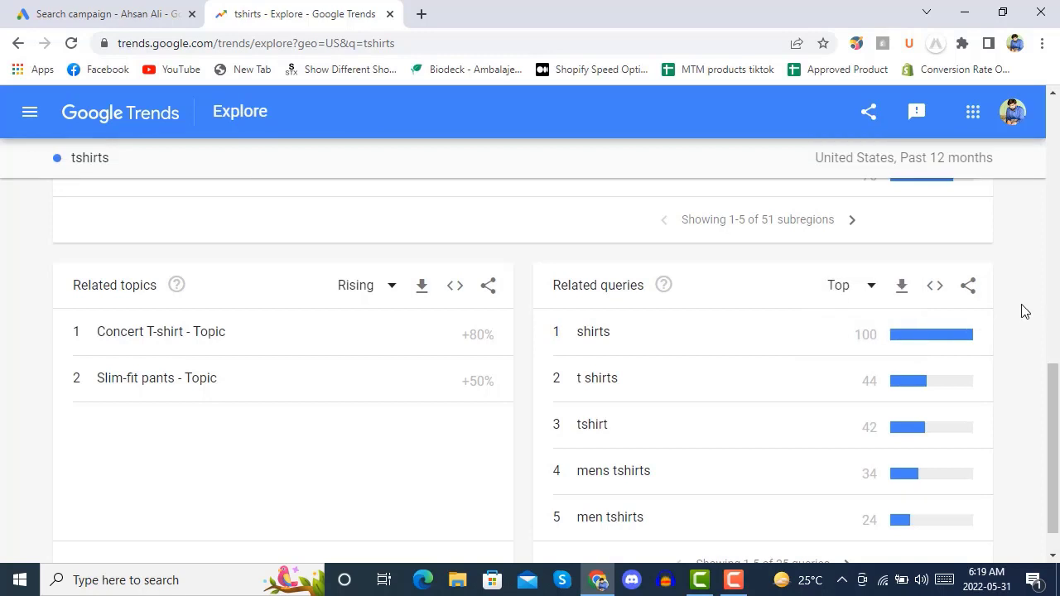
pyautogui.scroll(-1, 1026, 311)
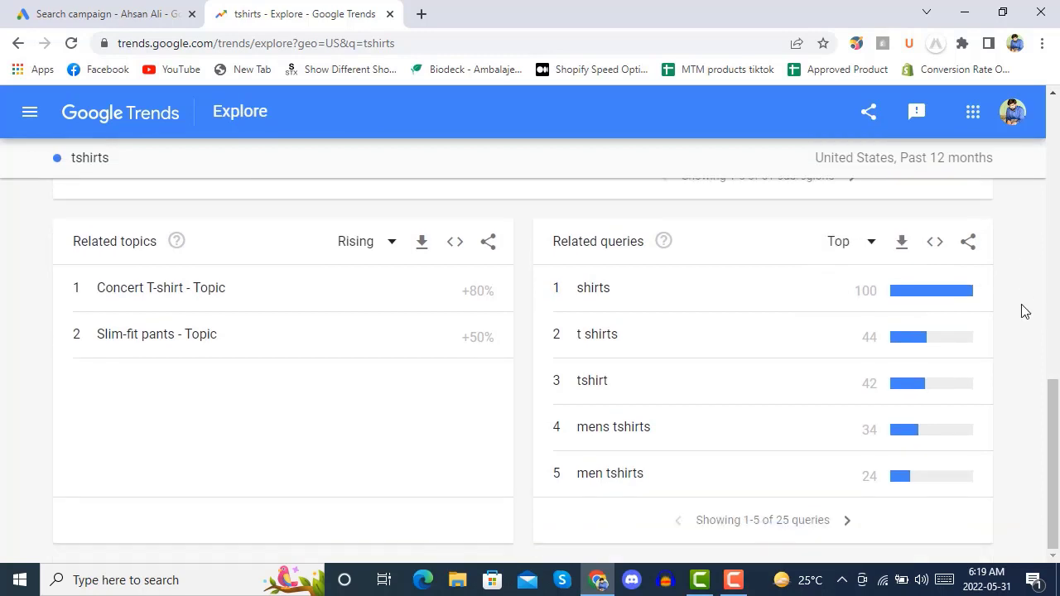
pyautogui.click(843, 242)
pyautogui.click(846, 227)
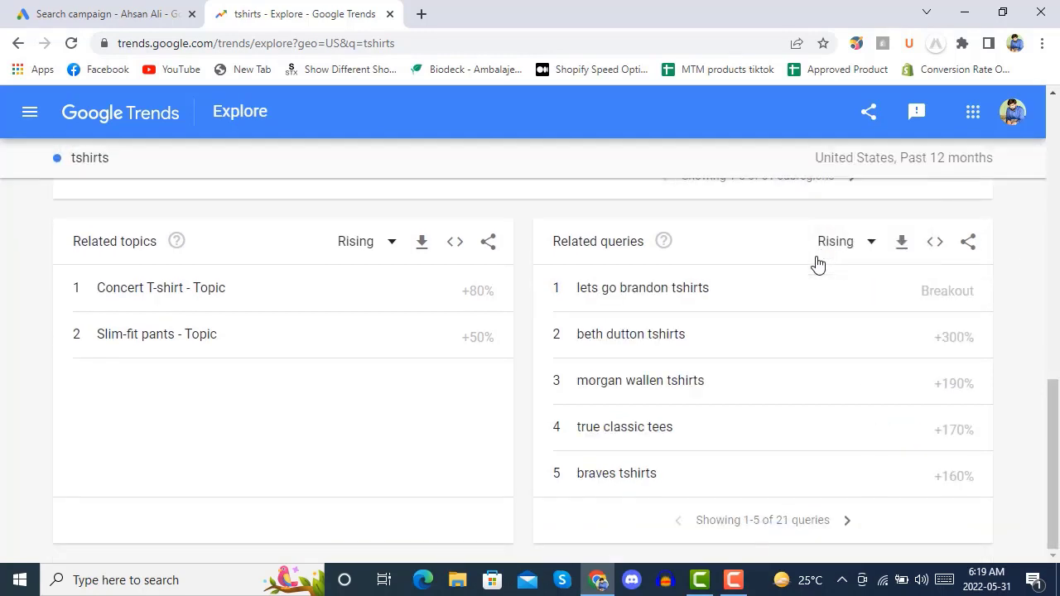
# Step: Download the rising related queries to the Desktop as relatedQueries.csv and try to open the file
pyautogui.click(901, 249)
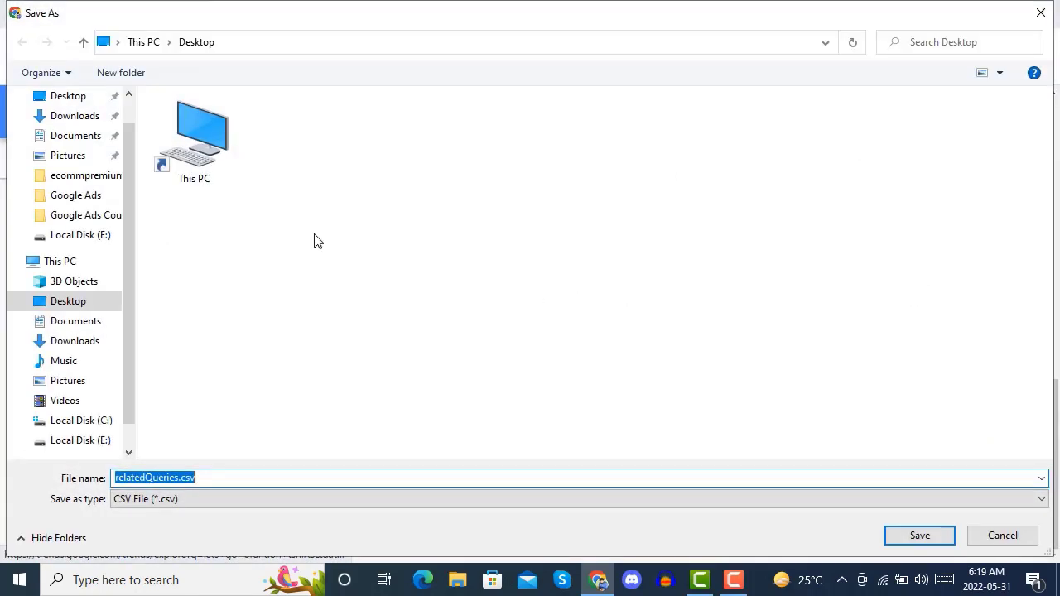
pyautogui.click(67, 102)
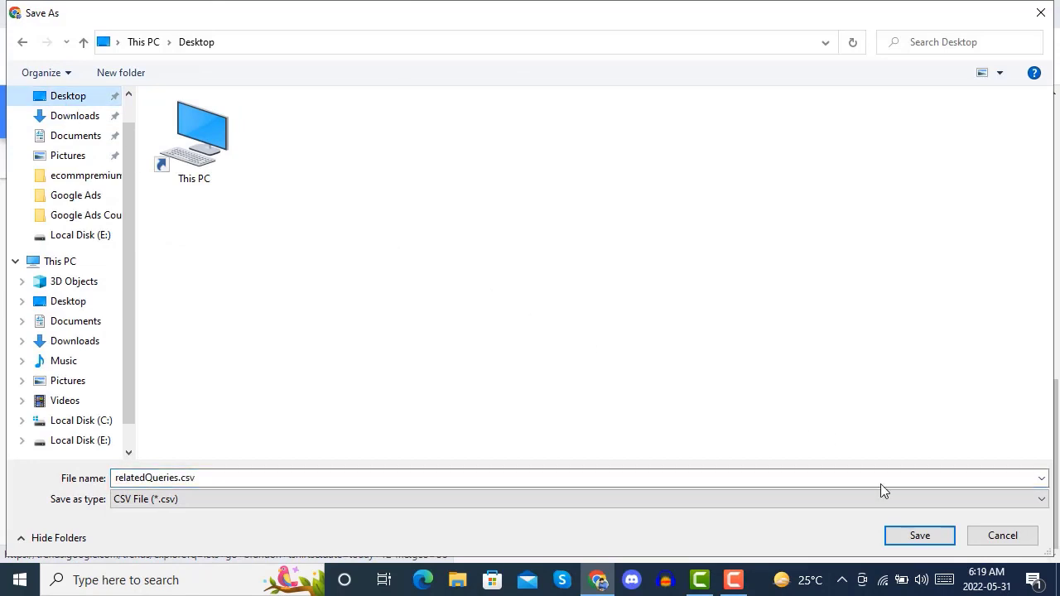
pyautogui.click(917, 535)
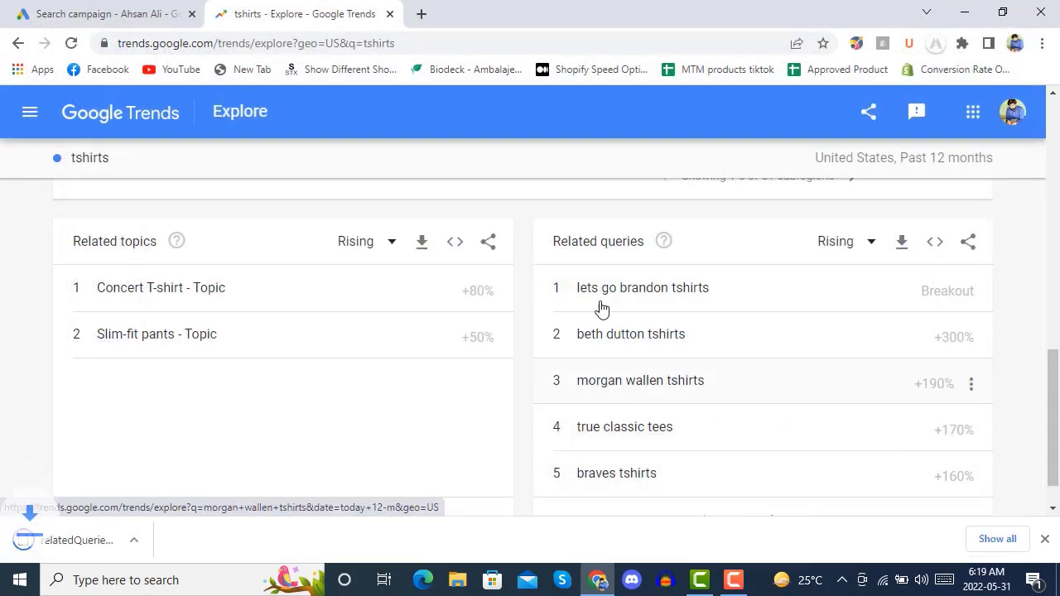
pyautogui.click(98, 542)
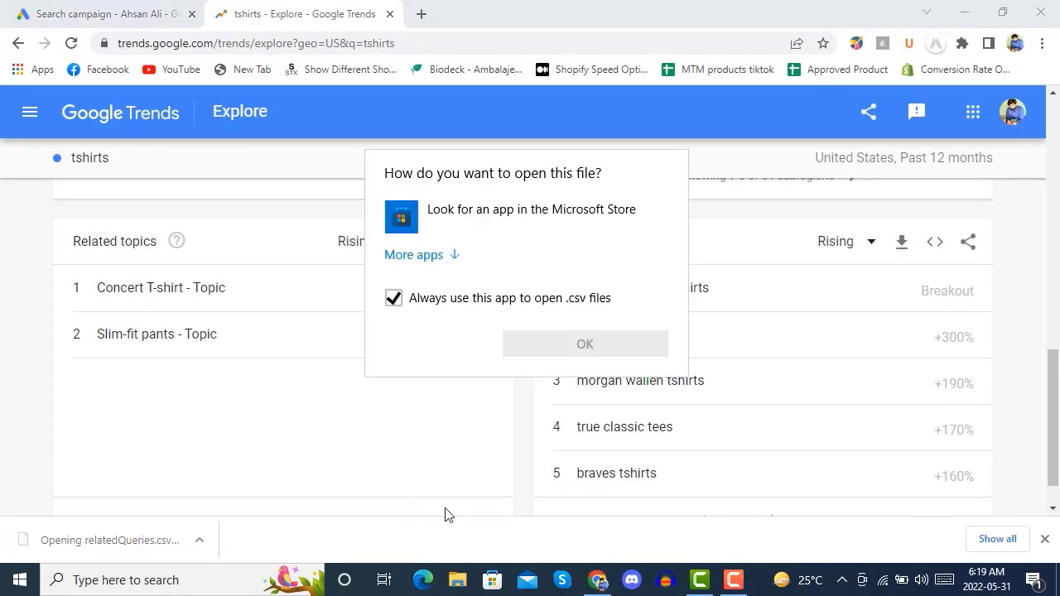
pyautogui.click(757, 234)
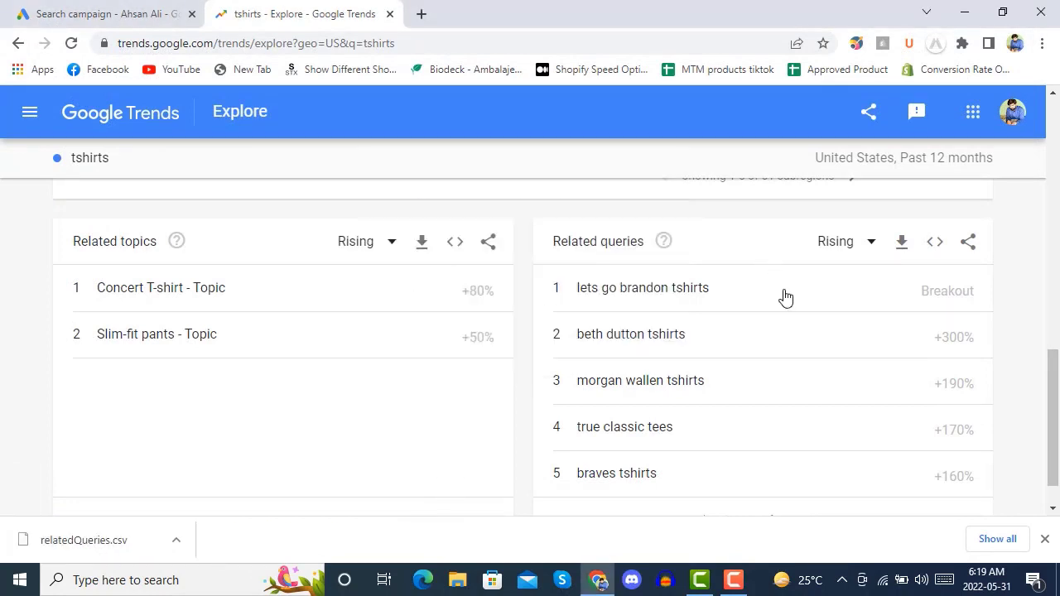
# Step: Look through the link and exploration options offered for the first rising related query
pyautogui.rightClick(598, 286)
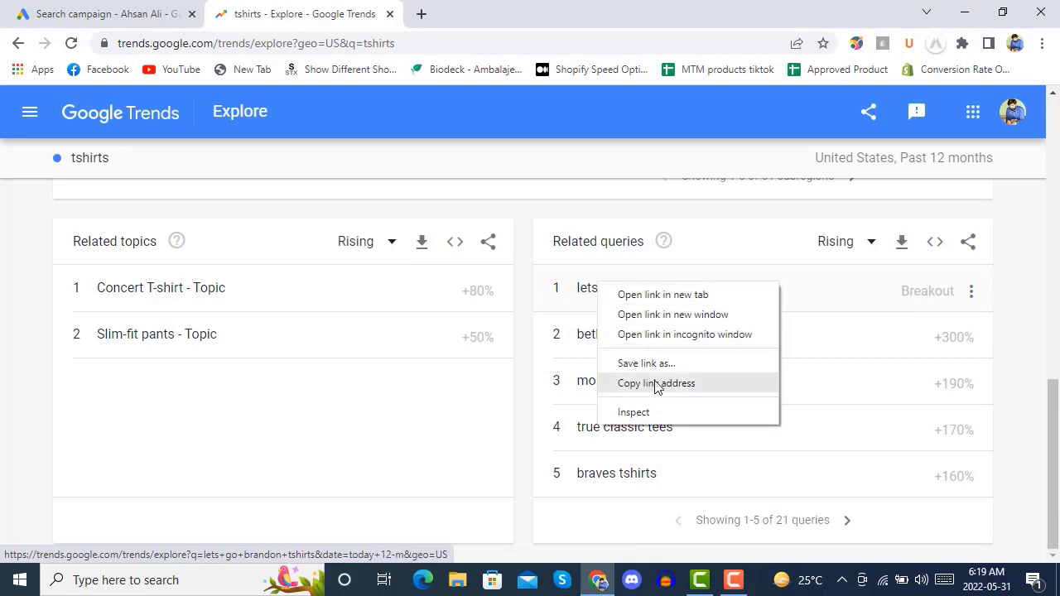
pyautogui.click(971, 292)
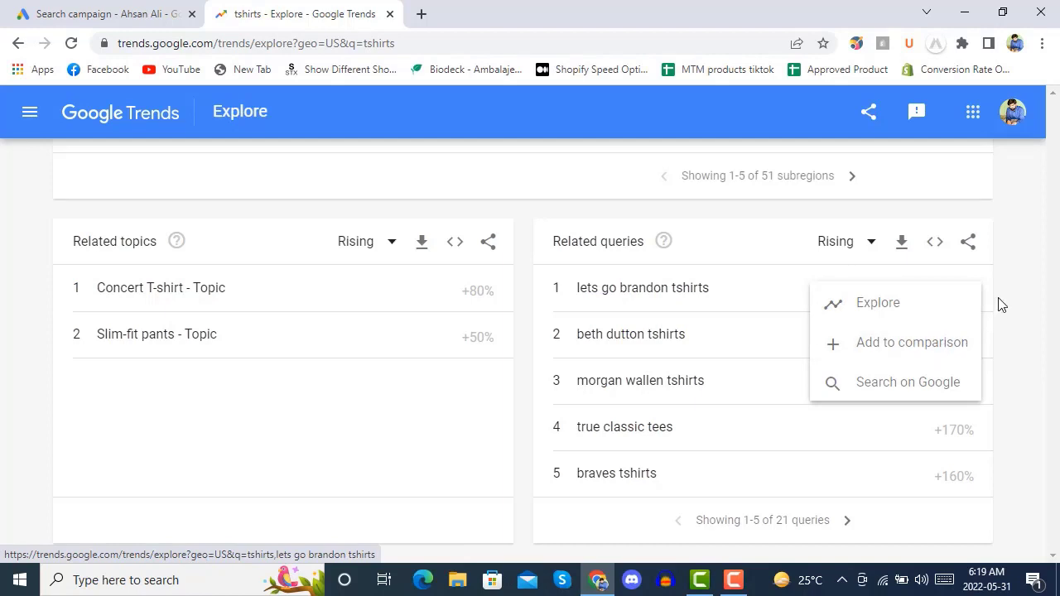
pyautogui.scroll(-2, 963, 308)
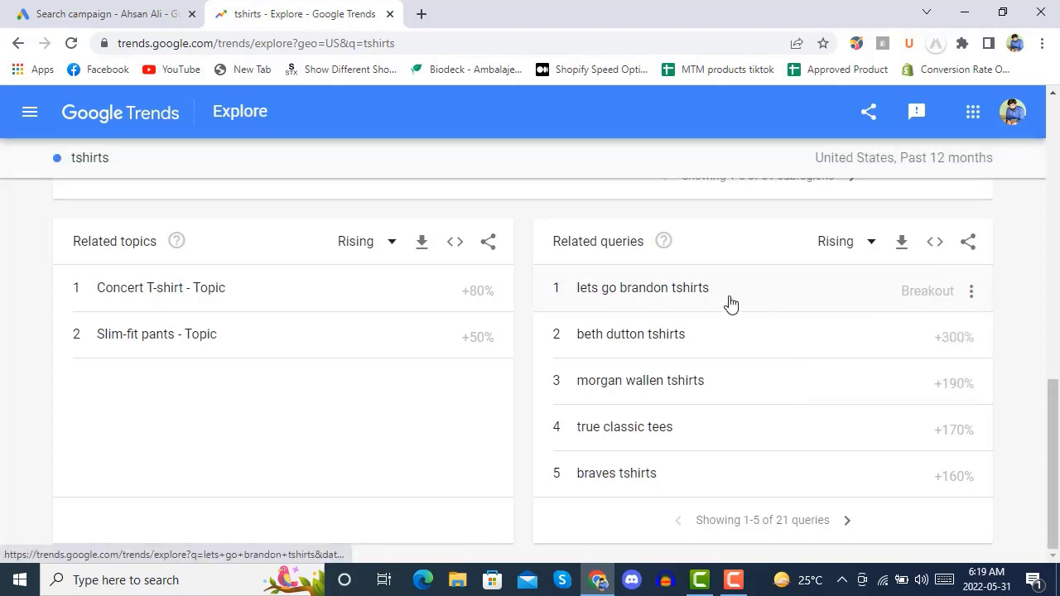
pyautogui.rightClick(676, 296)
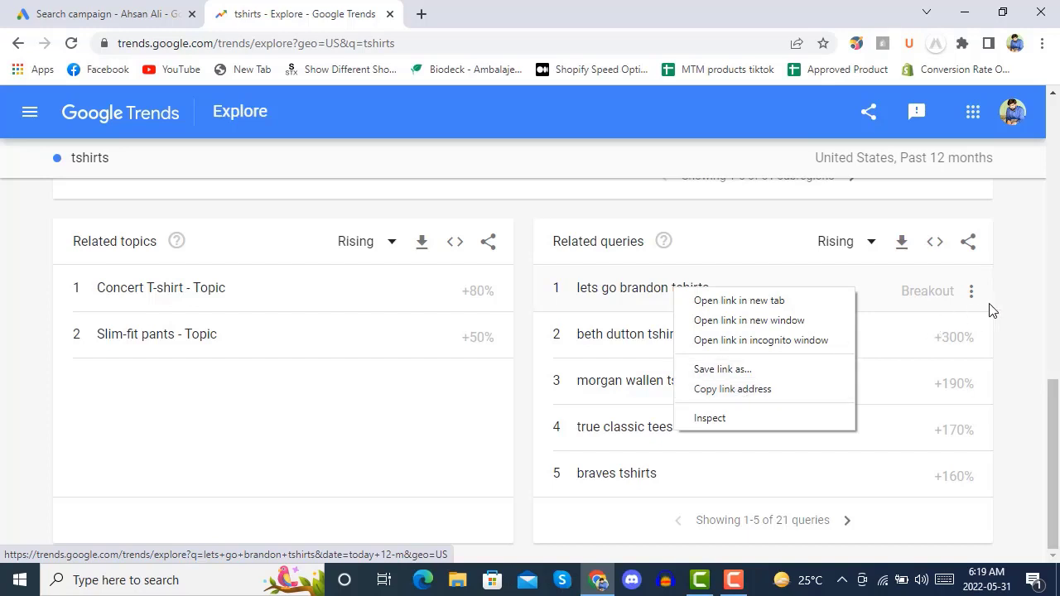
pyautogui.click(1018, 309)
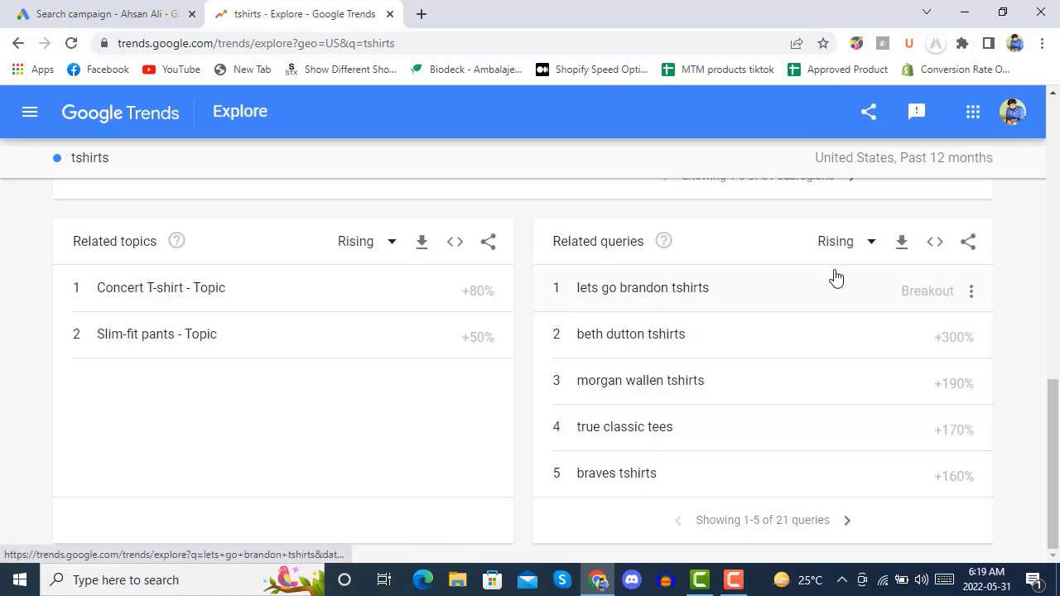
# Step: Preview sharing the related queries on Twitter, dismiss the audience notice, and close the draft without posting it
pyautogui.click(968, 248)
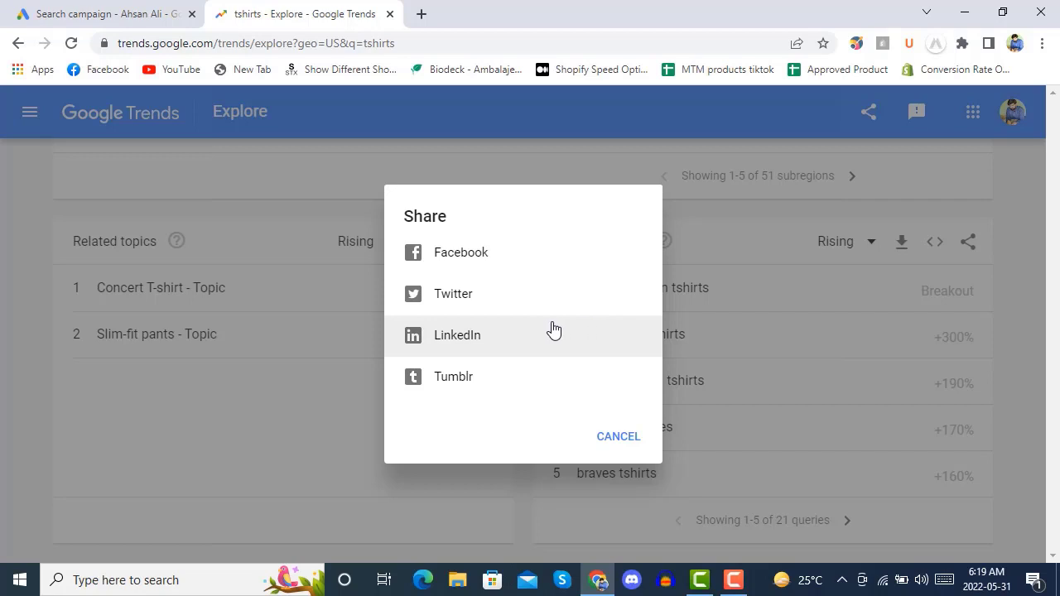
pyautogui.click(471, 305)
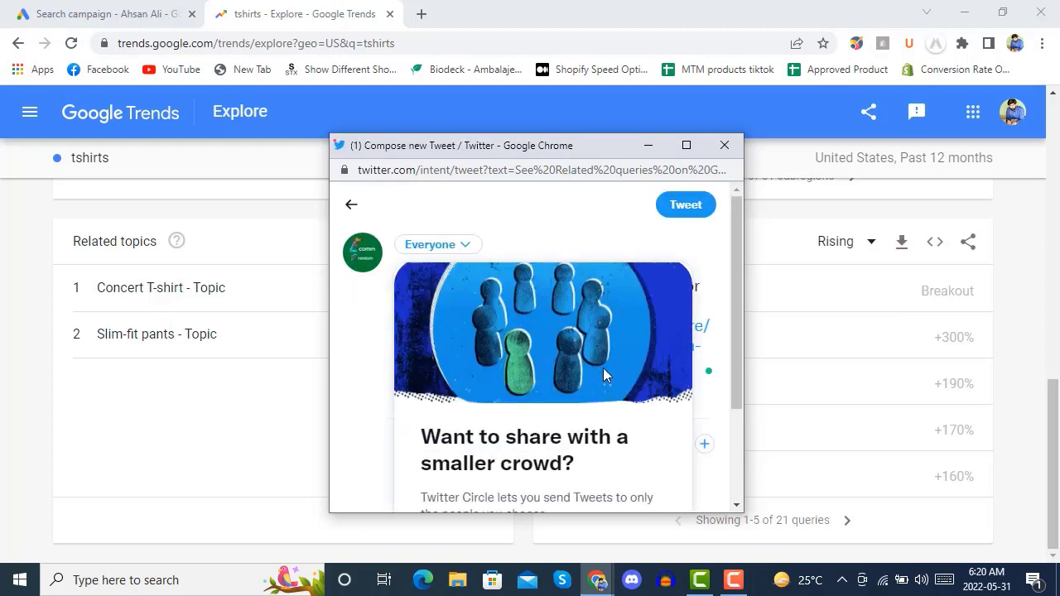
pyautogui.click(606, 367)
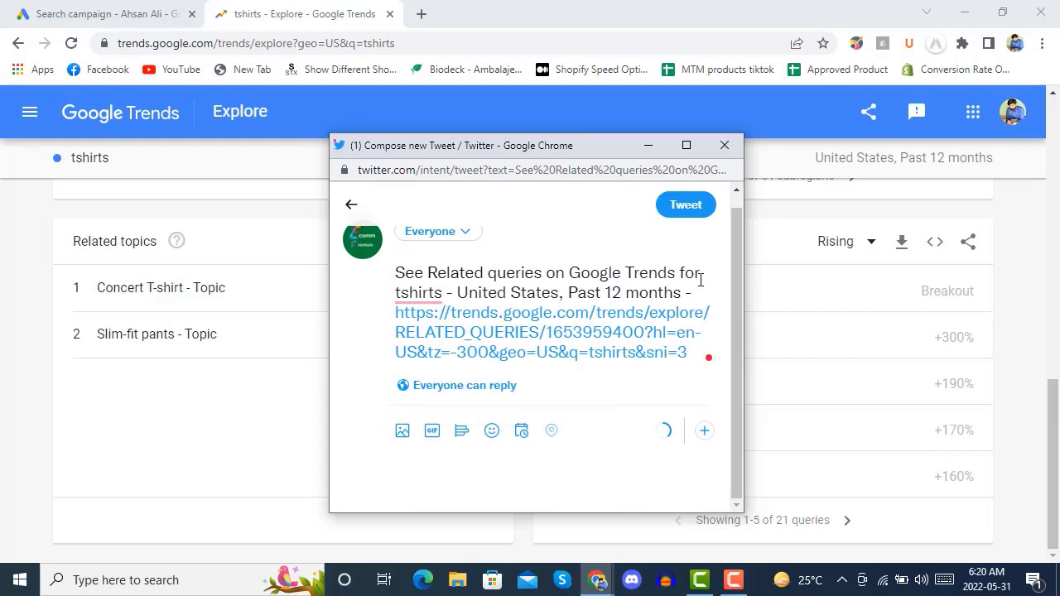
pyautogui.click(723, 145)
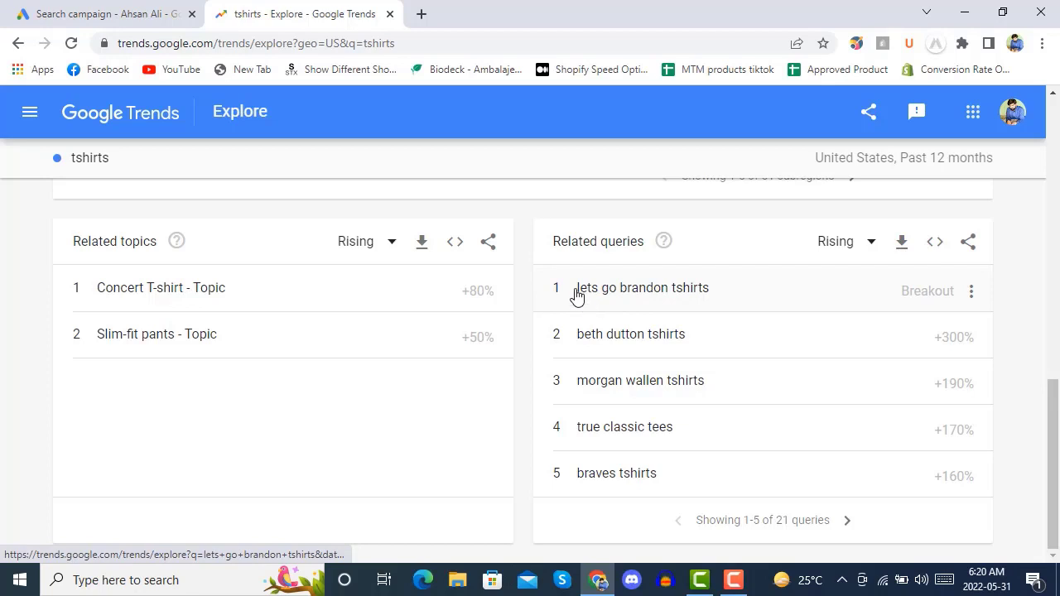
# Step: Copy the link address of the first rising related query and check it in the clipboard history
pyautogui.rightClick(645, 296)
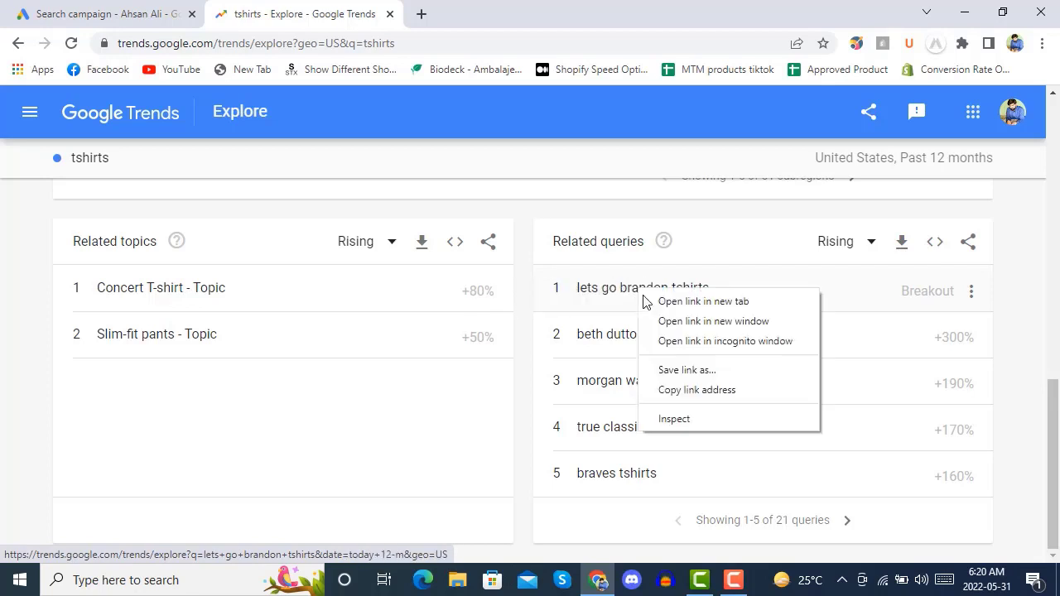
pyautogui.click(700, 399)
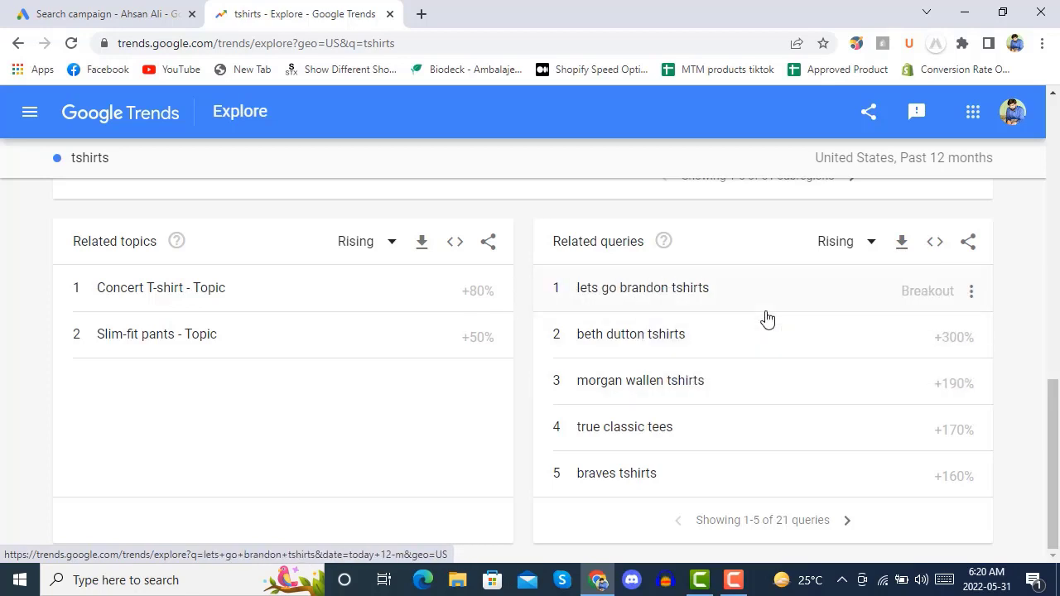
pyautogui.press('super+v')
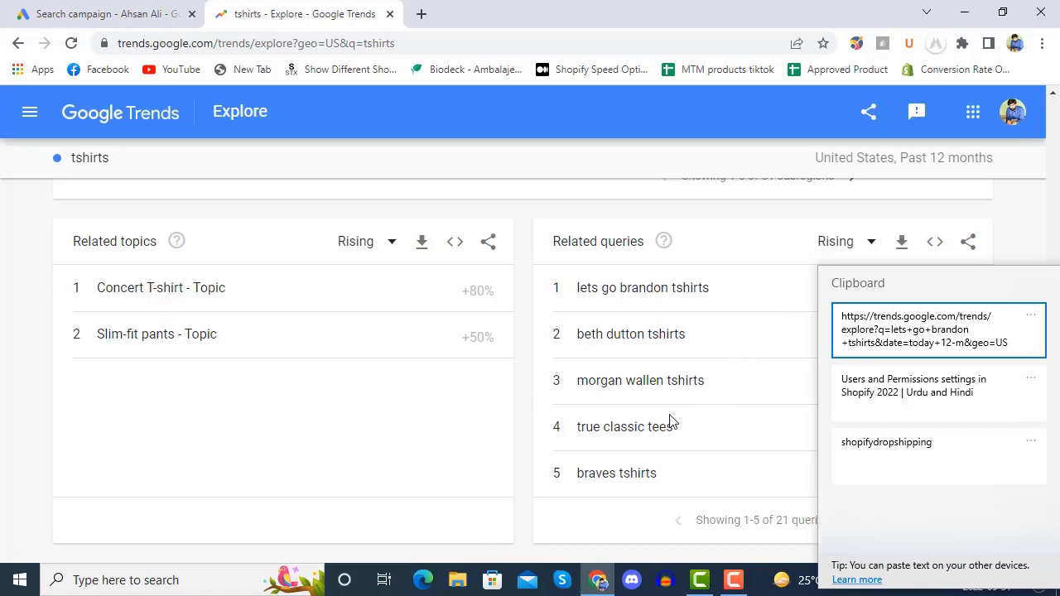
pyautogui.press('Escape')
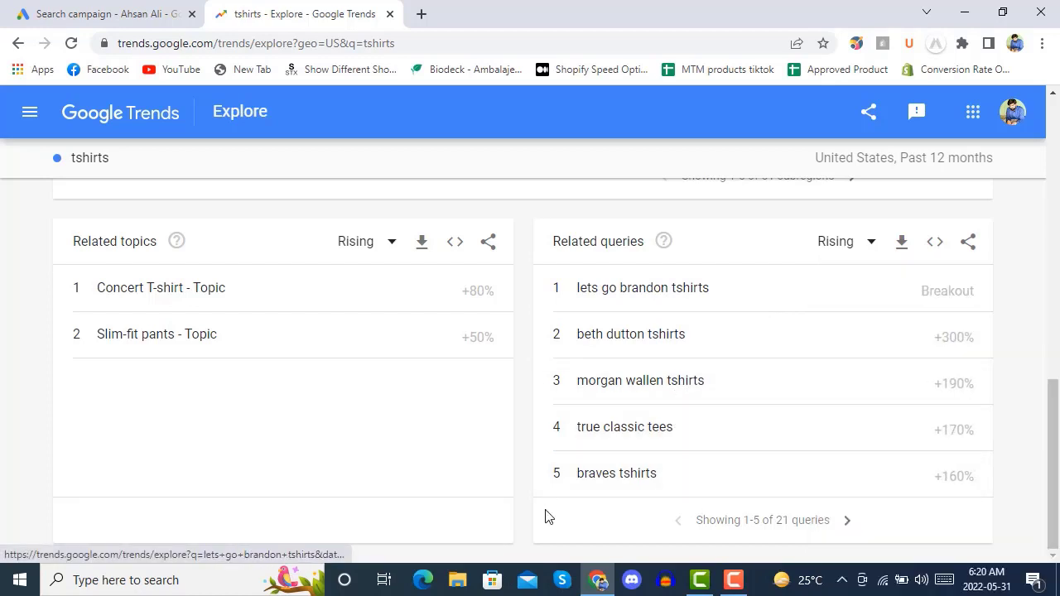
# Step: Copy the five listed rising related queries and paste them into a new Notepad document
pyautogui.moveTo(545, 517); pyautogui.dragTo(575, 301)
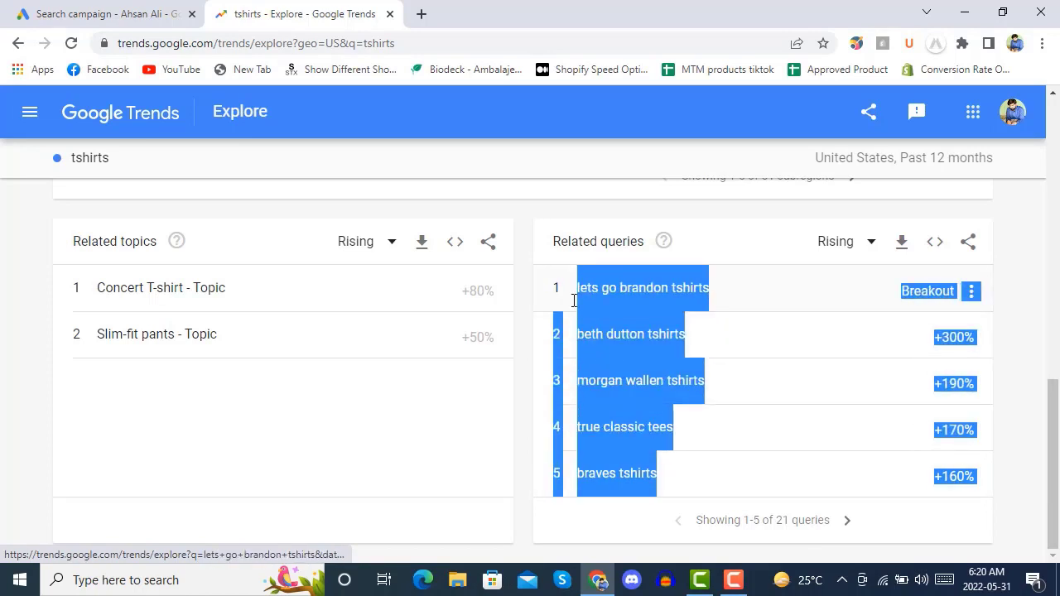
pyautogui.click(949, 17)
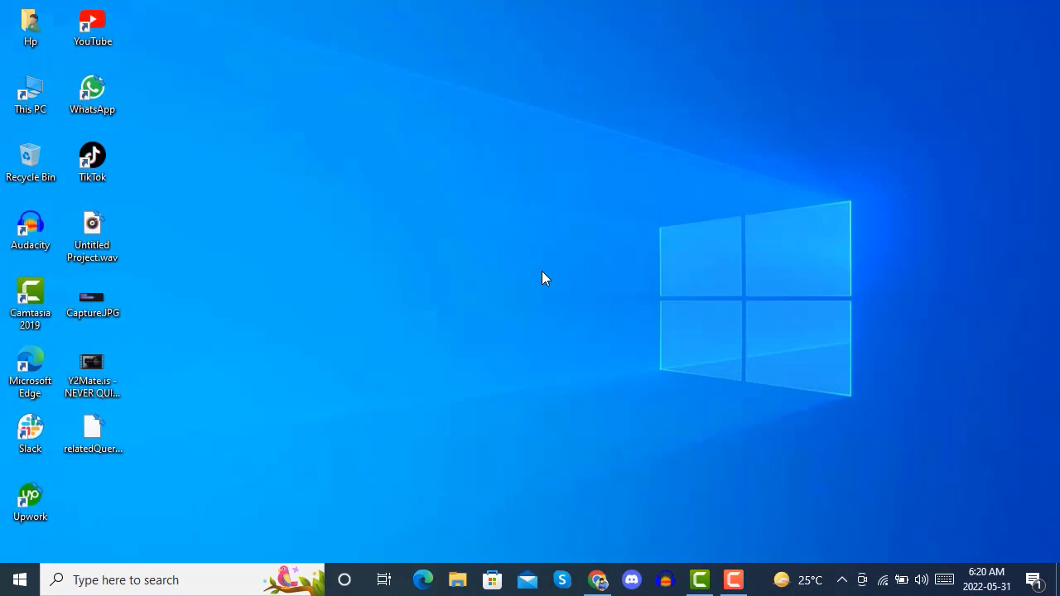
pyautogui.press('super')
pyautogui.write('no')
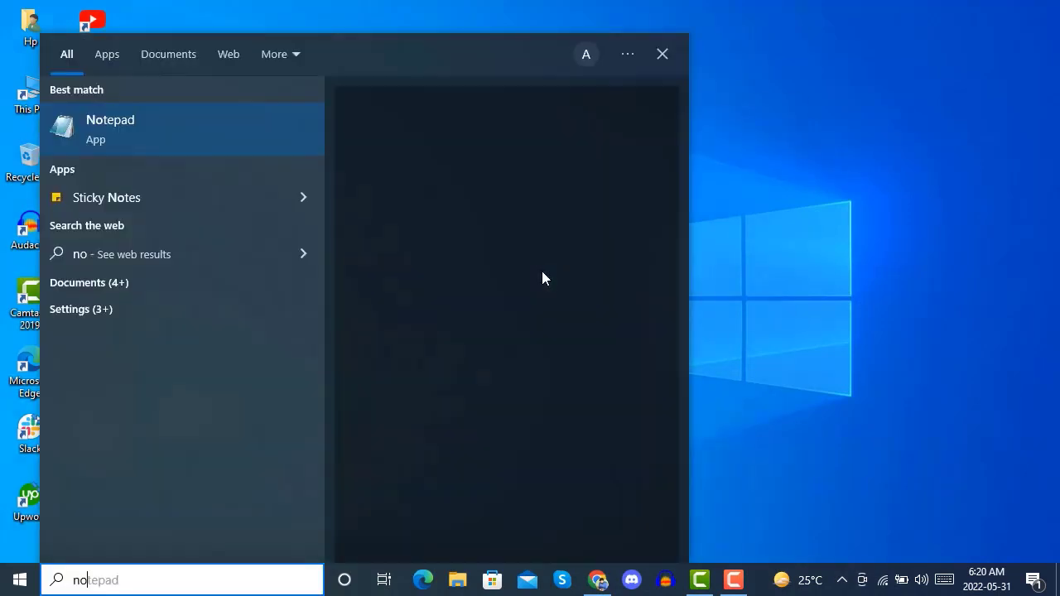
pyautogui.press('Return')
pyautogui.hotkey('ctrl', 'v')
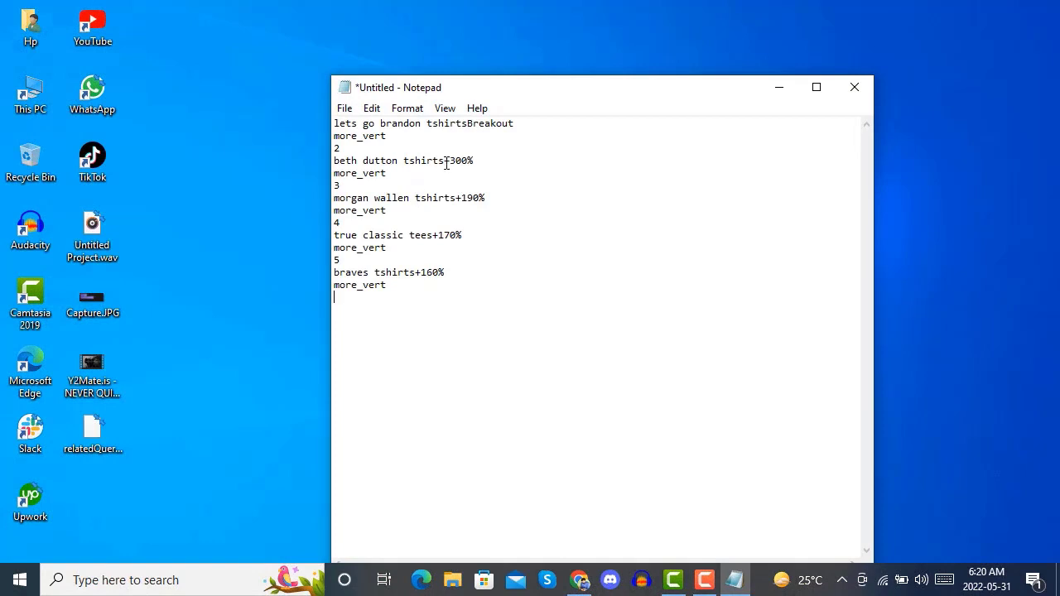
# Step: Delete the growth percentages, the "Breakout" label and the "more_vert" lines from the pasted query list
pyautogui.moveTo(447, 163); pyautogui.dragTo(540, 172)
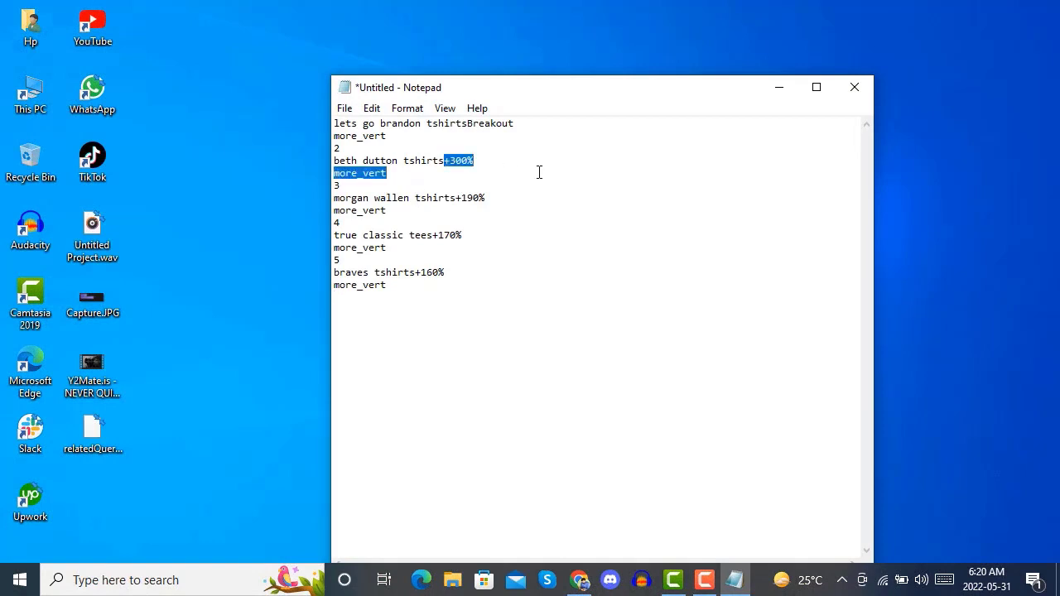
pyautogui.press('BackSpace')
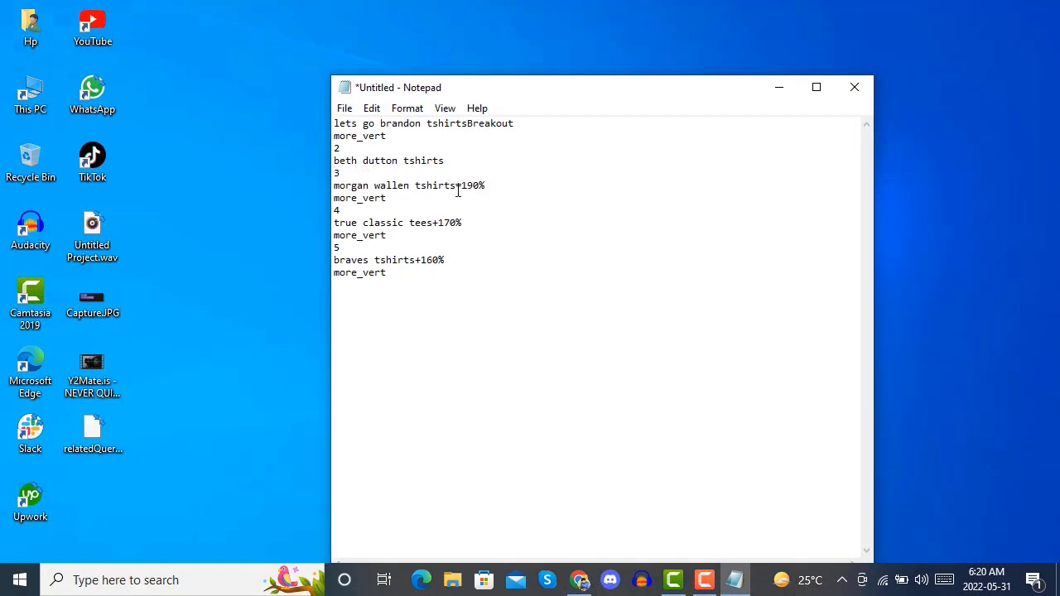
pyautogui.moveTo(458, 191); pyautogui.dragTo(539, 195)
pyautogui.press('BackSpace')
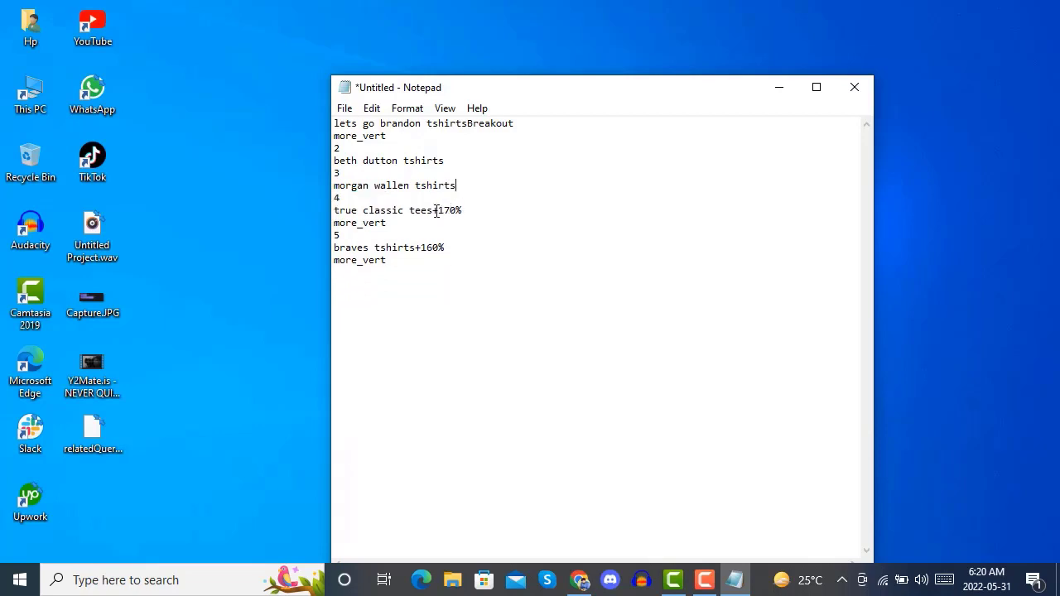
pyautogui.moveTo(433, 211); pyautogui.dragTo(508, 224)
pyautogui.press('BackSpace')
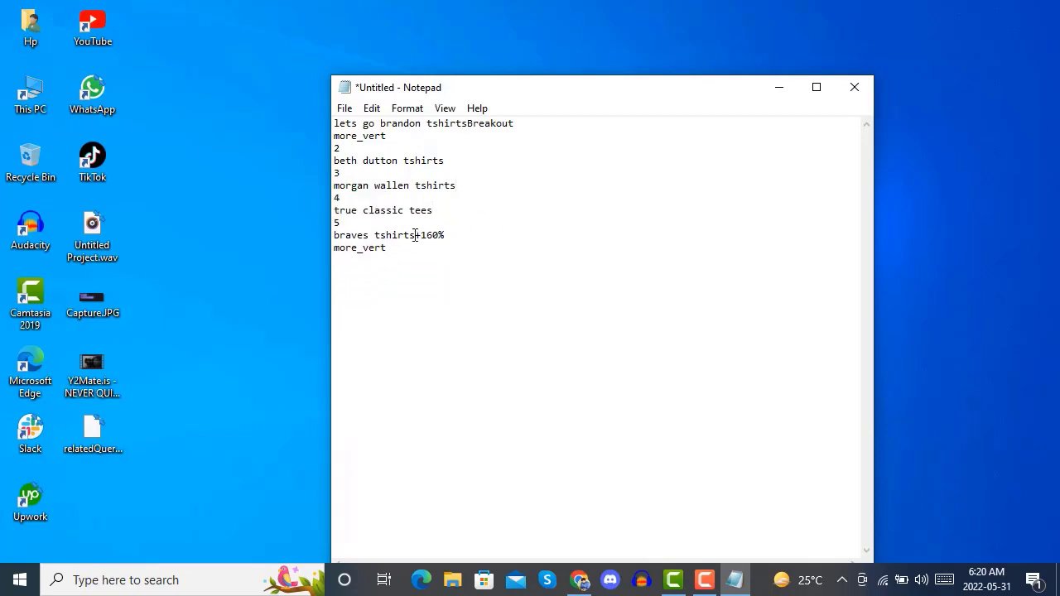
pyautogui.moveTo(417, 235); pyautogui.dragTo(502, 270)
pyautogui.press('BackSpace')
pyautogui.moveTo(468, 124); pyautogui.dragTo(513, 141)
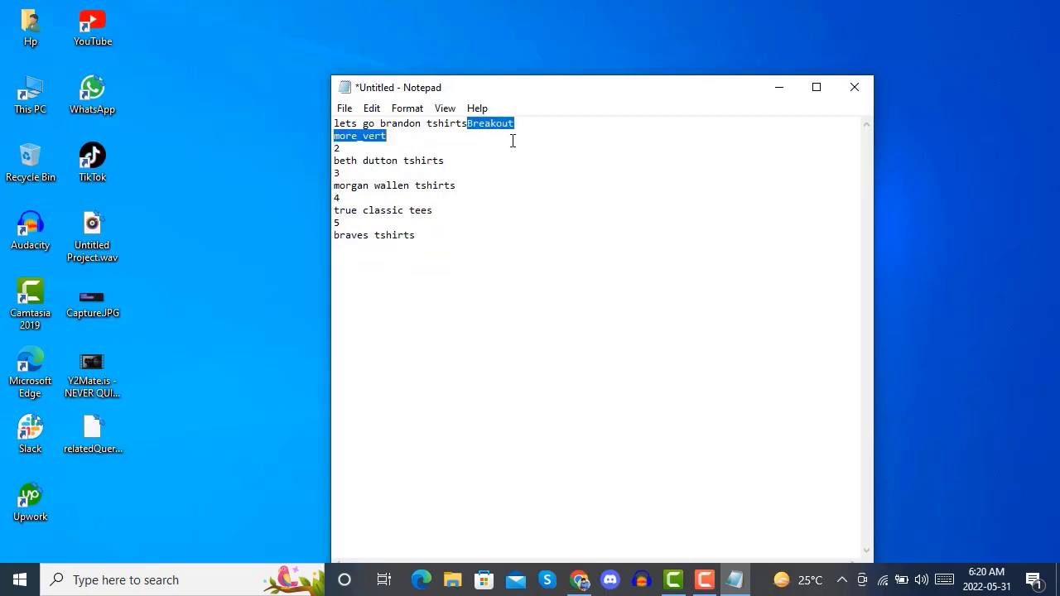
pyautogui.press('BackSpace')
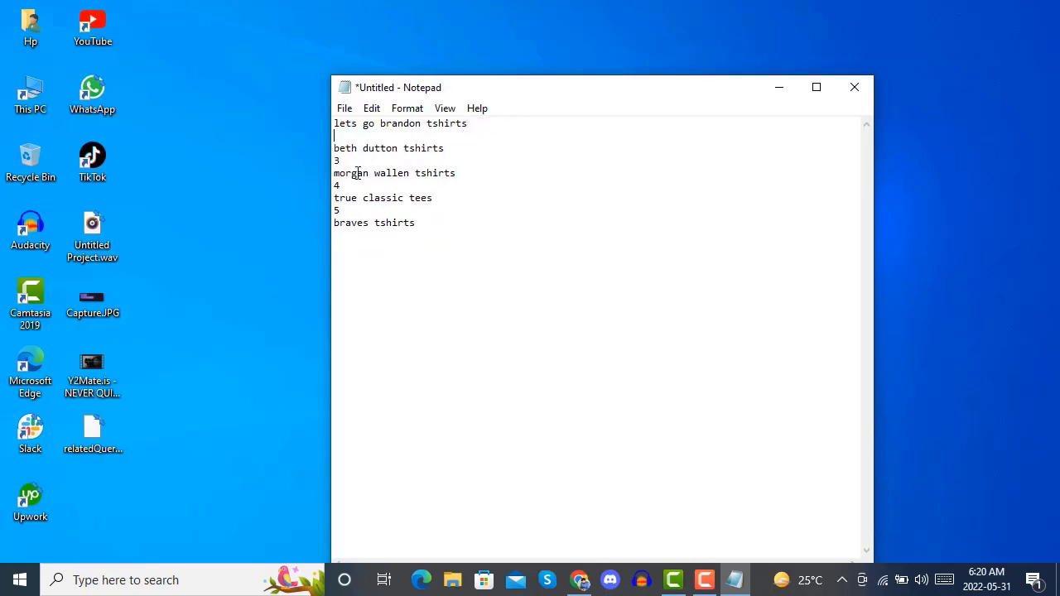
# Step: Remove the rank numbers 2 to 5 from the lines between the queries
pyautogui.press('BackSpace')
pyautogui.press('BackSpace')
pyautogui.click(355, 210)
pyautogui.press('BackSpace')
# Step: Copy the cleaned query list, close the Google Trends page in Chrome, and paste the list as the Google Ads ad group's keywords
pyautogui.moveTo(414, 224); pyautogui.dragTo(322, 114)
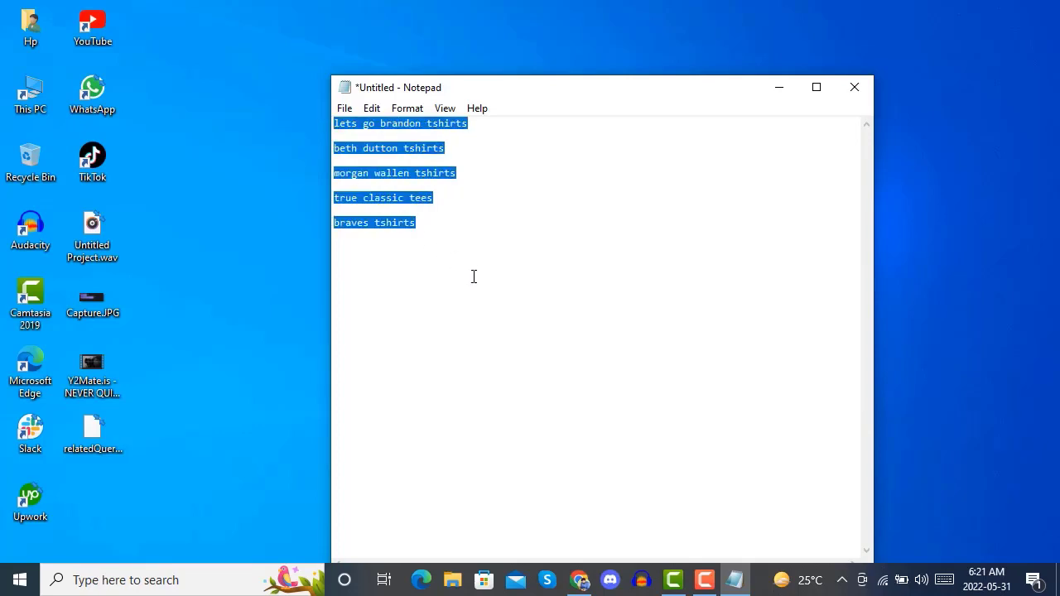
pyautogui.click(579, 580)
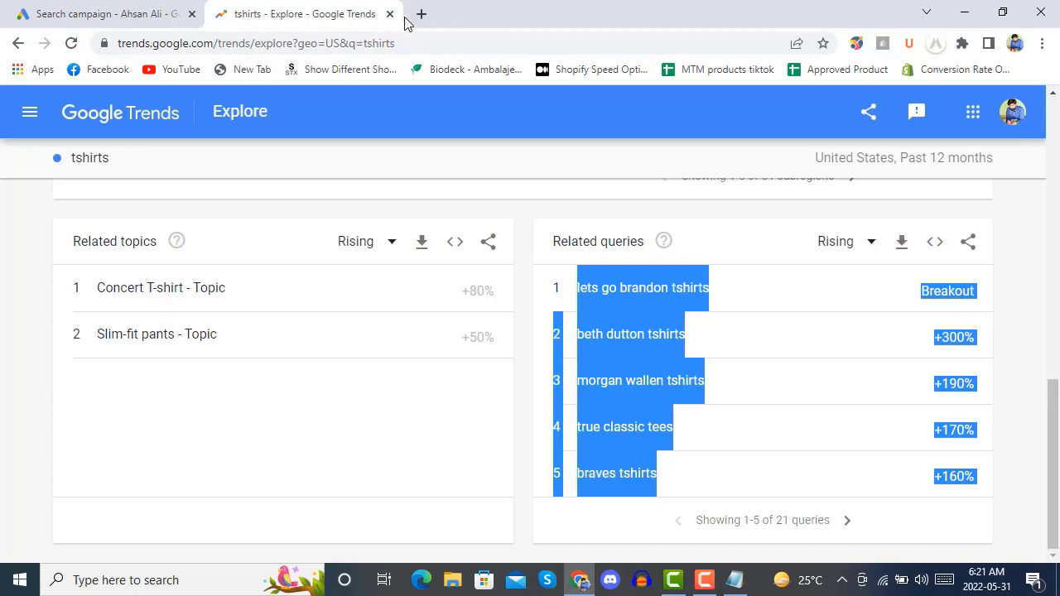
pyautogui.hotkey('ctrl', 'w')
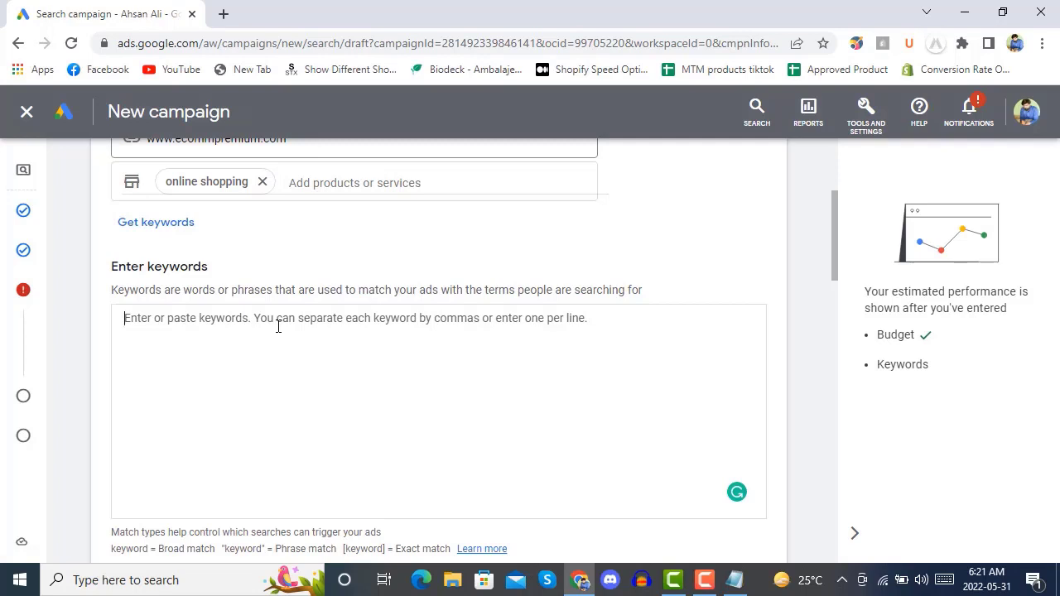
pyautogui.hotkey('ctrl', 'v')
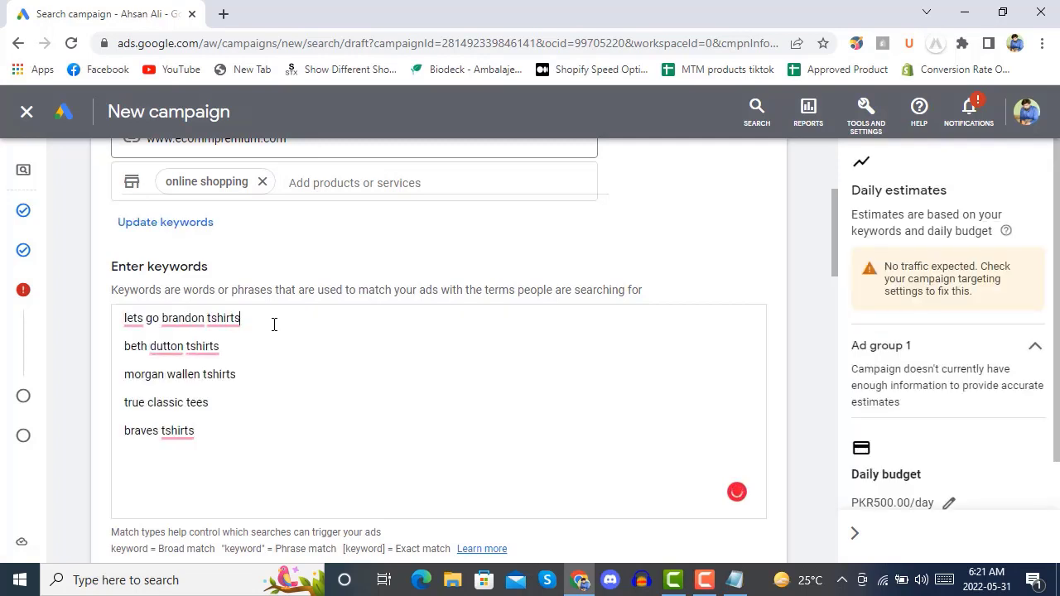
# Step: Add a comma after each of the five pasted keywords
pyautogui.write(',,')
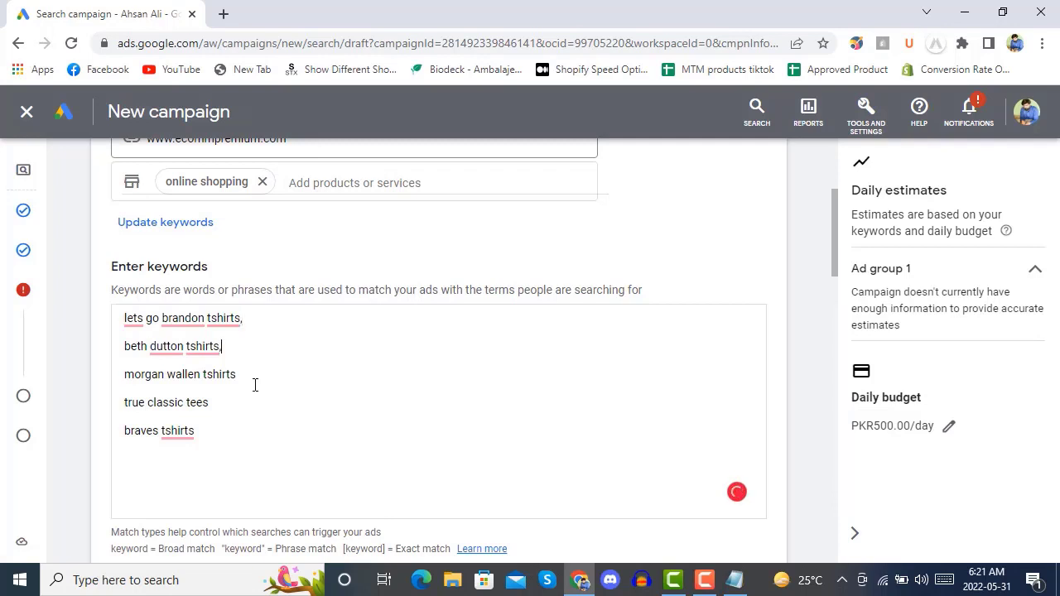
pyautogui.click(257, 374)
pyautogui.write(',,,')
# Step: Remove the line breaks between the keywords so all five sit on a single comma-separated line
pyautogui.click(125, 430)
pyautogui.press('BackSpace')
pyautogui.press('BackSpace')
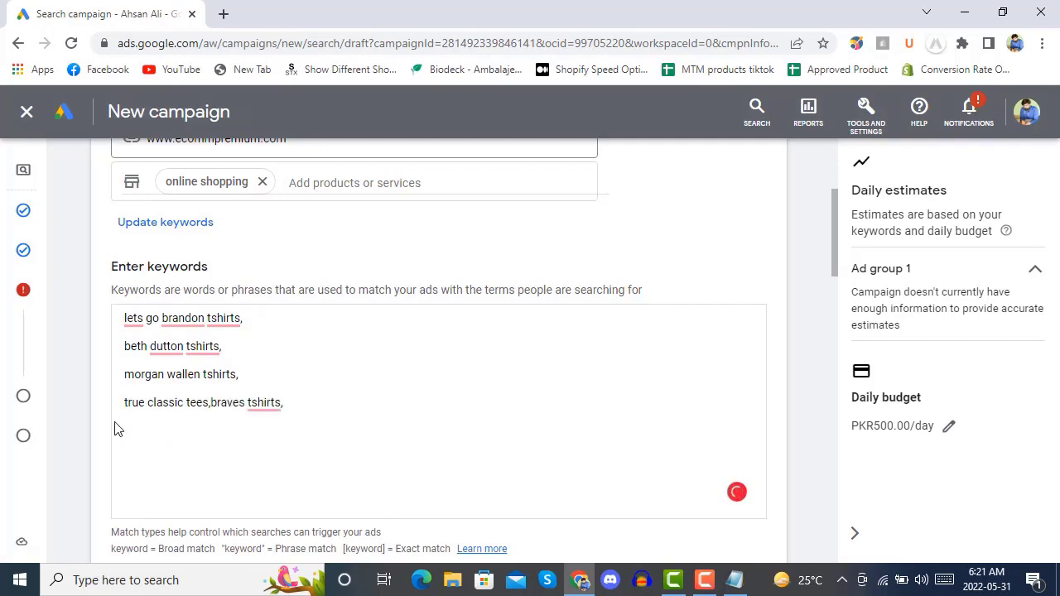
pyautogui.click(125, 404)
pyautogui.press('BackSpace')
pyautogui.press('BackSpace')
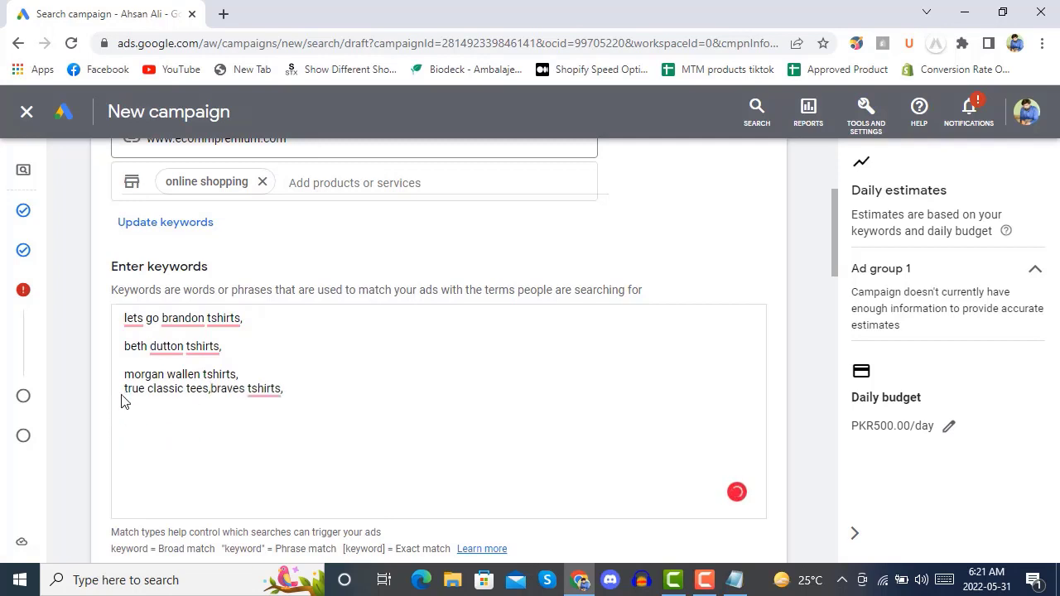
pyautogui.press('BackSpace')
pyautogui.press('BackSpace')
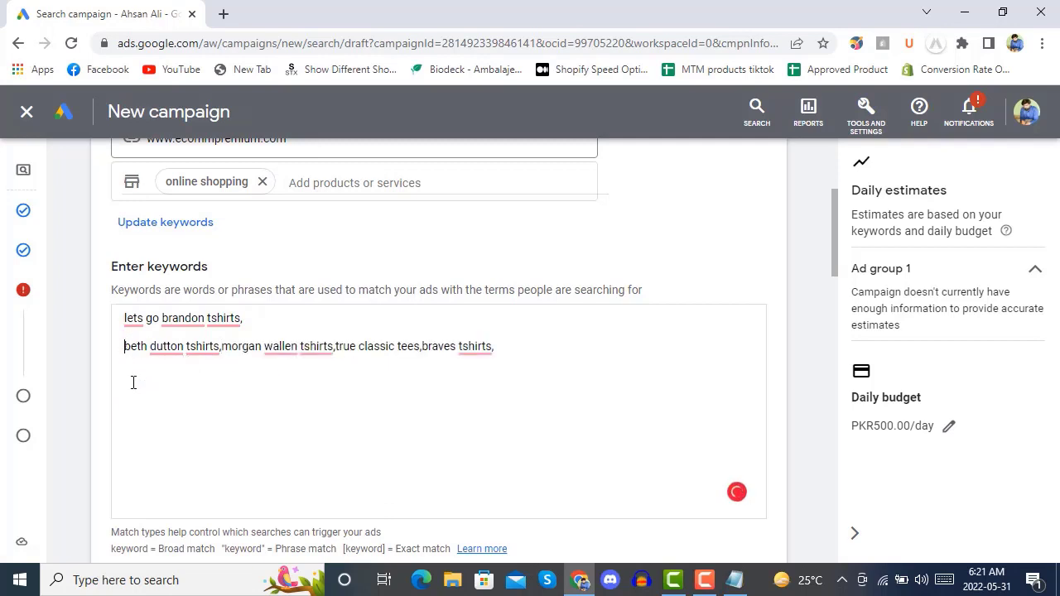
pyautogui.press('BackSpace')
pyautogui.press('BackSpace')
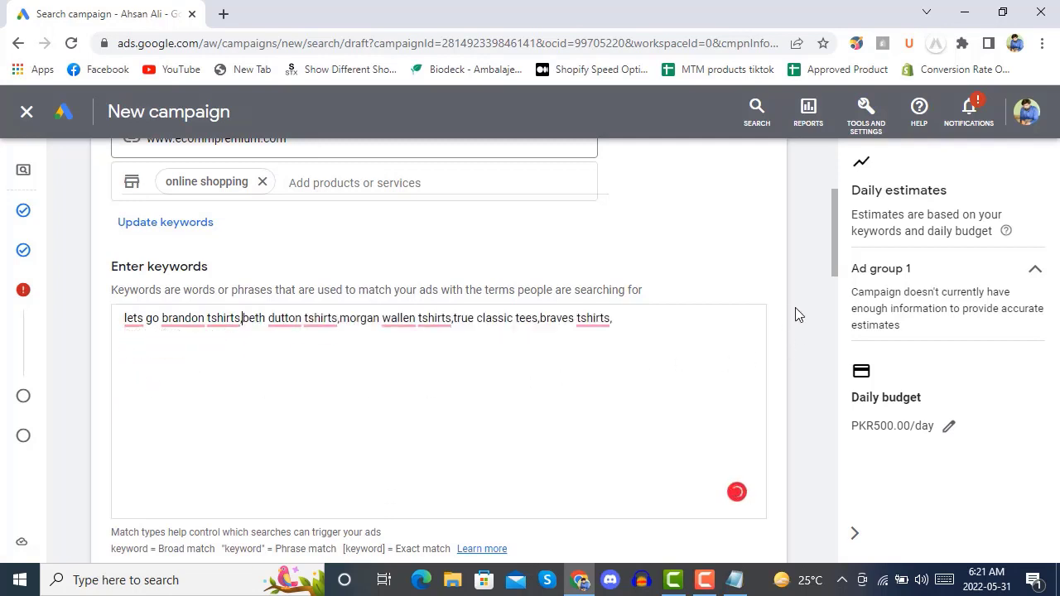
pyautogui.scroll(-3, 789, 316)
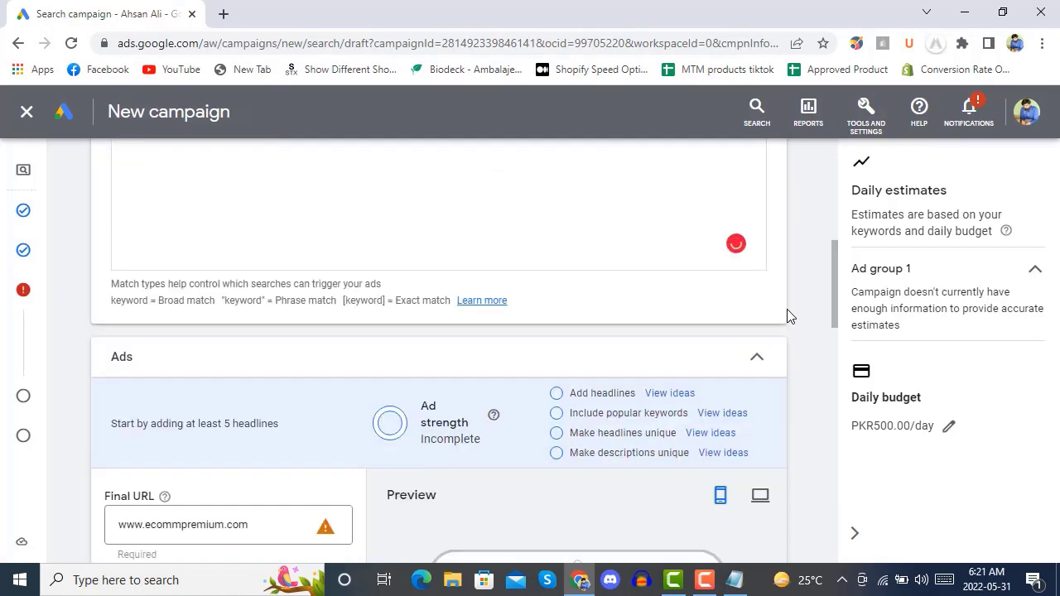
pyautogui.scroll(3, 787, 318)
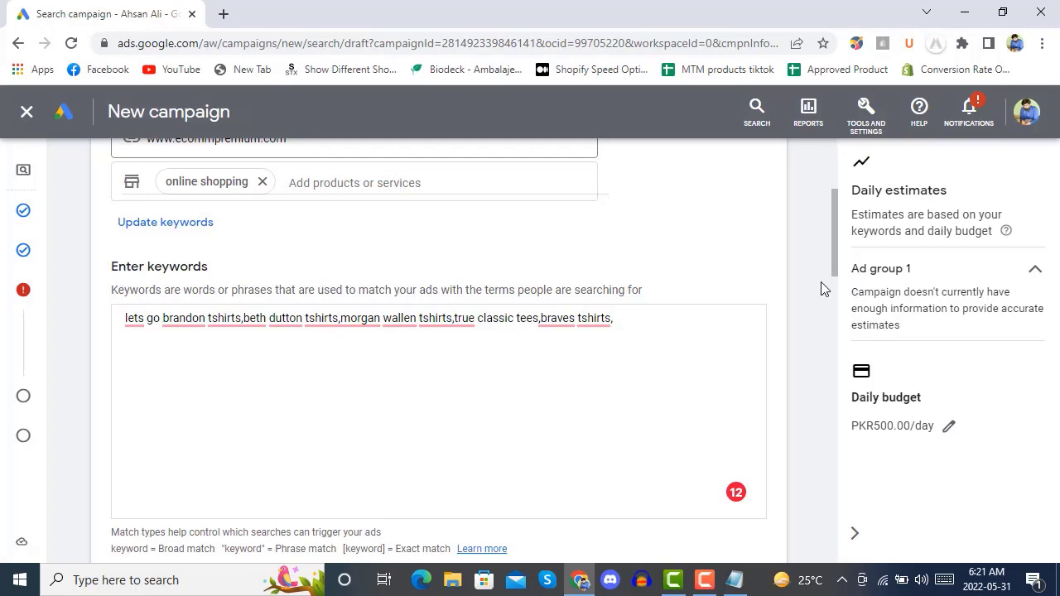
pyautogui.scroll(-2, 823, 287)
pyautogui.scroll(2, 821, 287)
pyautogui.scroll(-4, 821, 286)
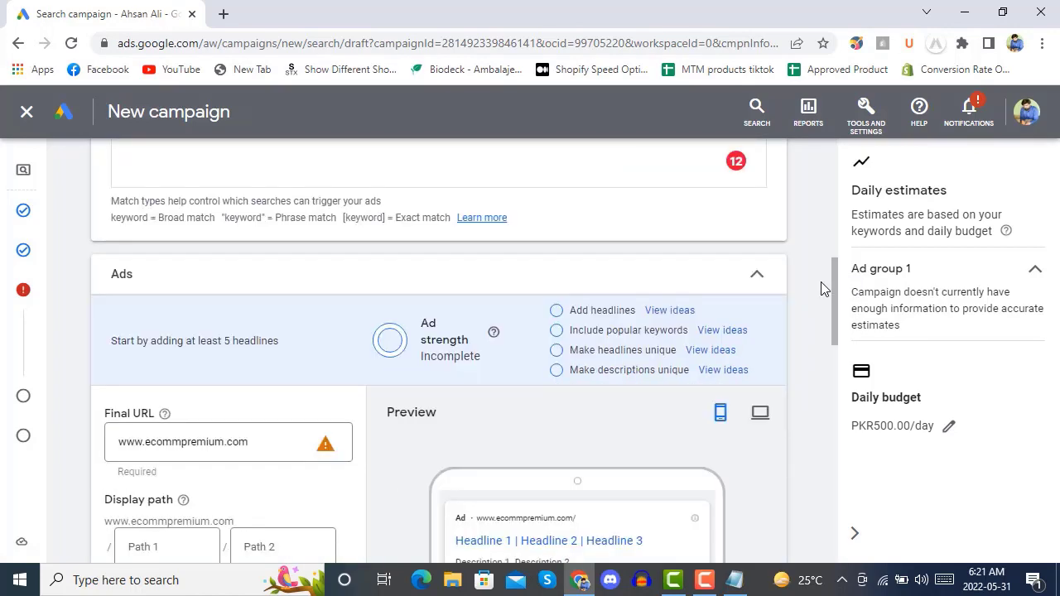
pyautogui.scroll(-1, 821, 286)
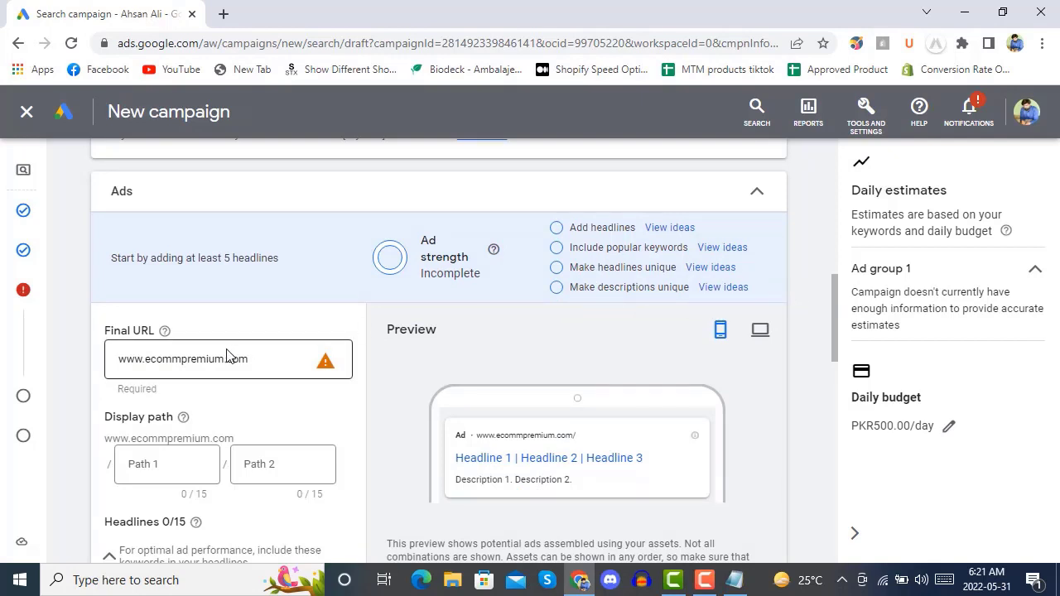
pyautogui.click(123, 364)
pyautogui.click(324, 365)
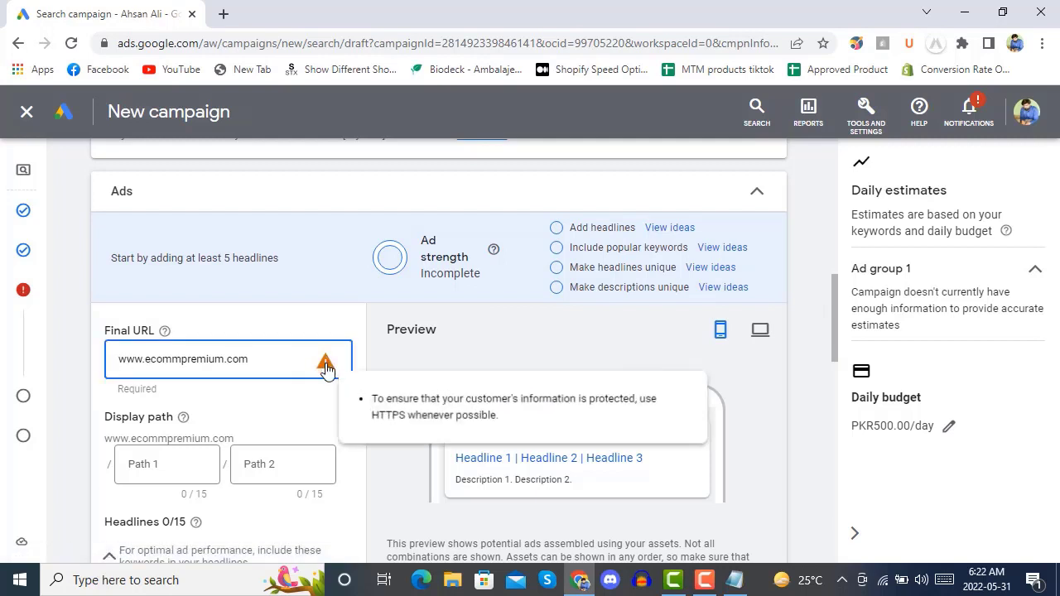
pyautogui.click(120, 359)
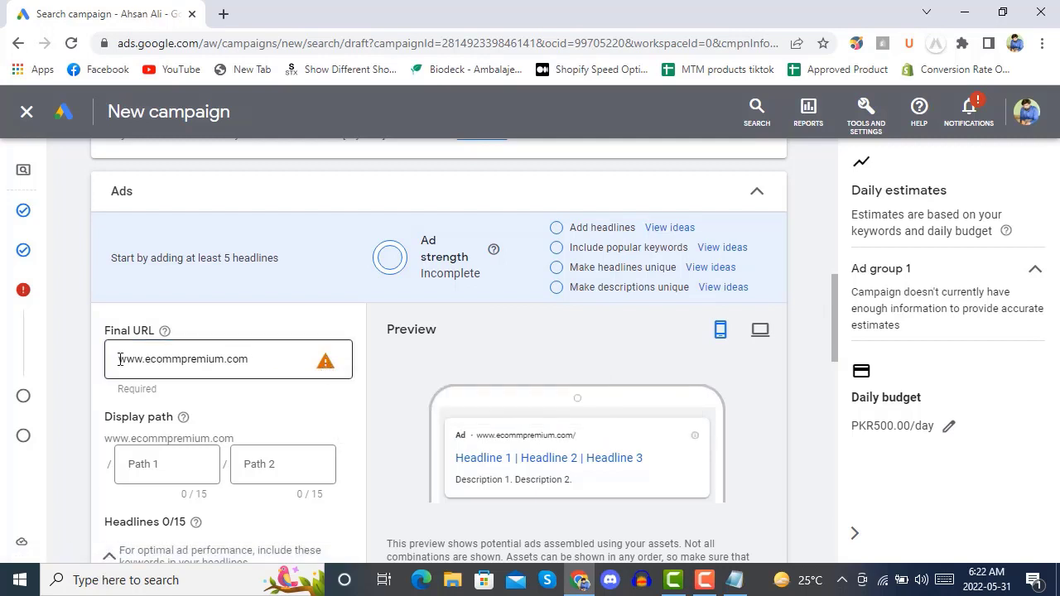
pyautogui.write('https')
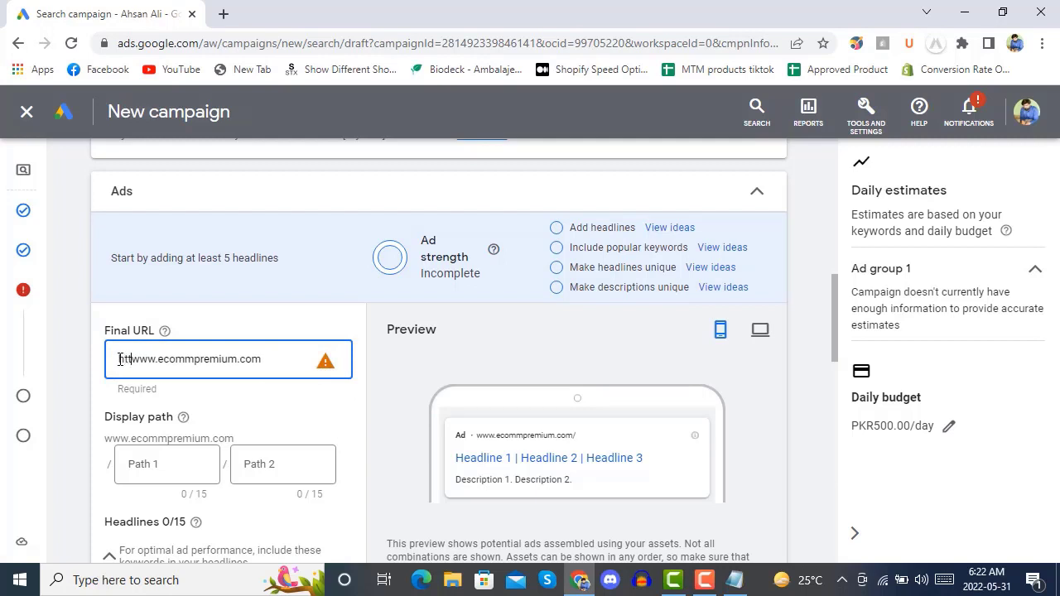
pyautogui.write('://')
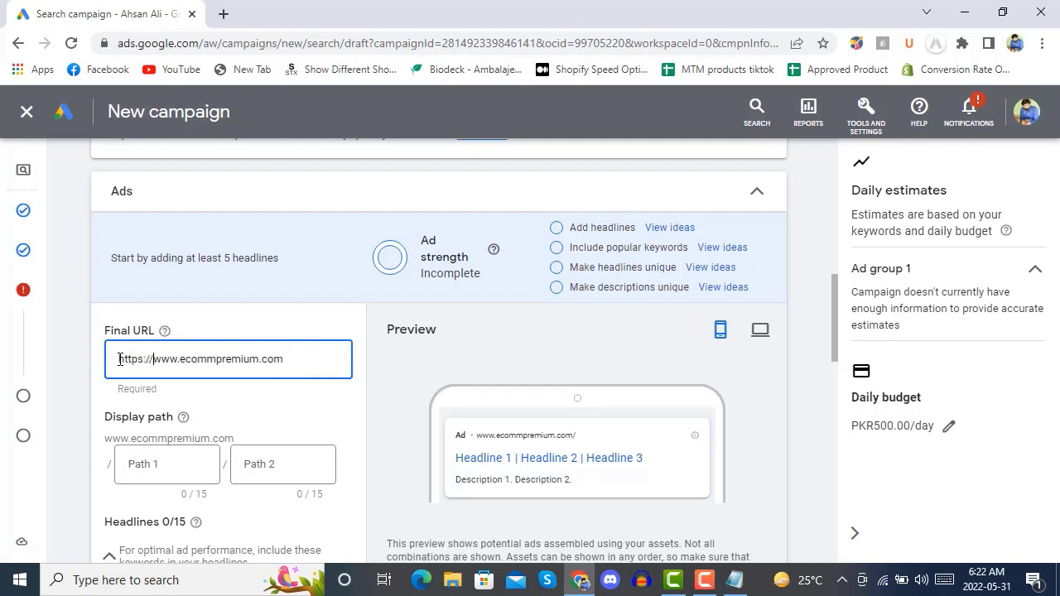
# Step: Set the first part of the ad's display path to "blog"
pyautogui.click(365, 354)
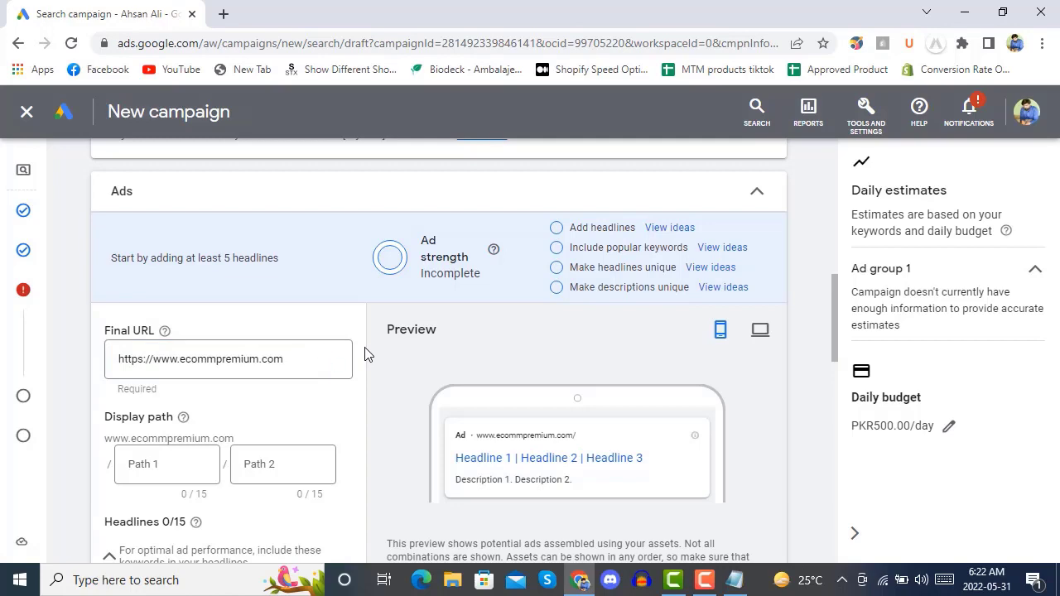
pyautogui.scroll(-1, 365, 354)
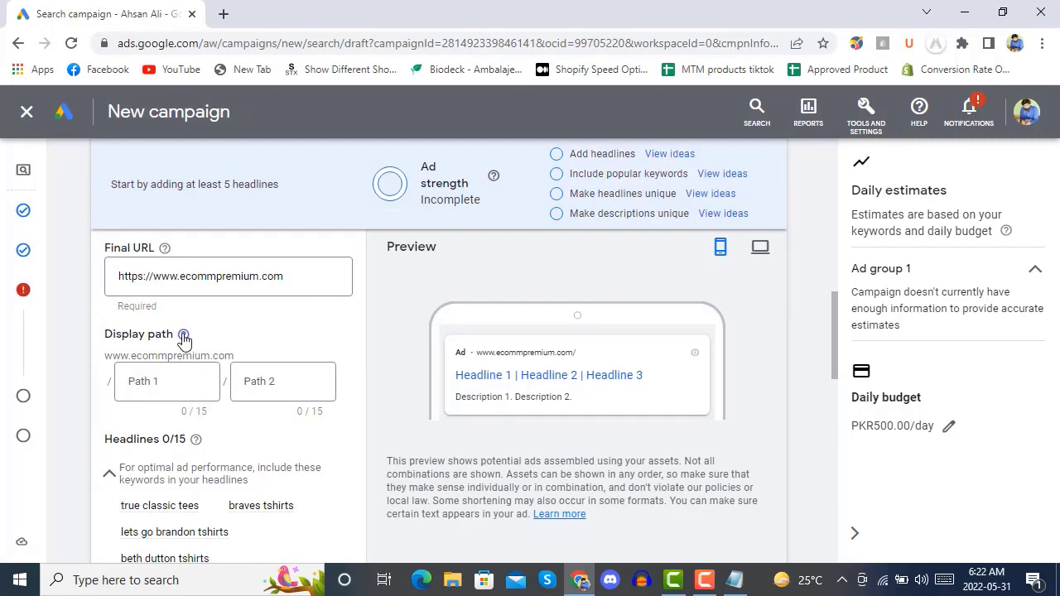
pyautogui.moveTo(184, 339)
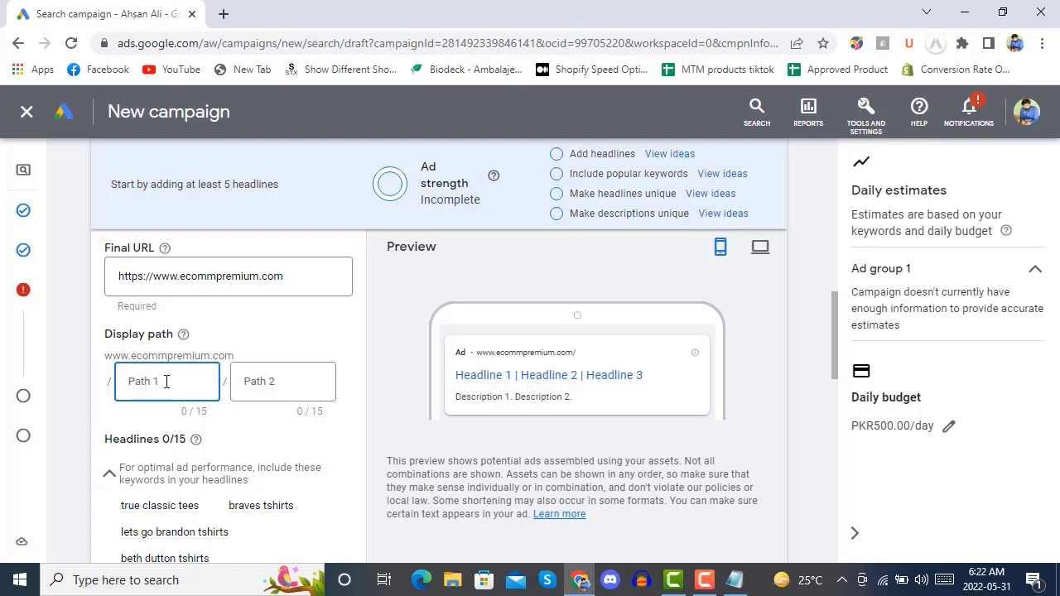
pyautogui.write('blog')
pyautogui.click(382, 337)
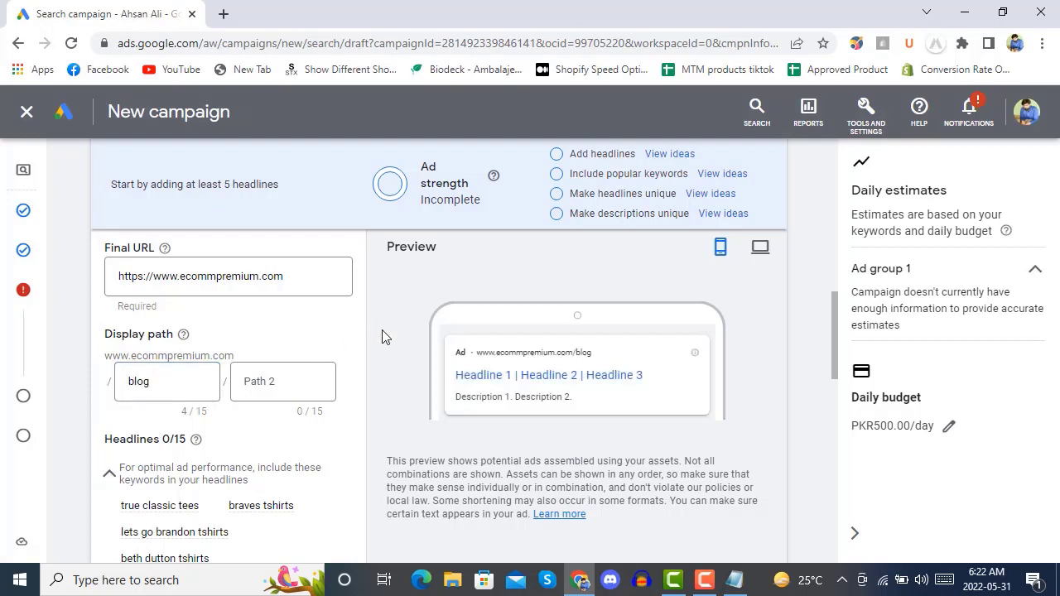
# Step: Enter "best tshirts for sale" and "awesome tshirts" as the ad's first two headlines
pyautogui.scroll(-3, 377, 340)
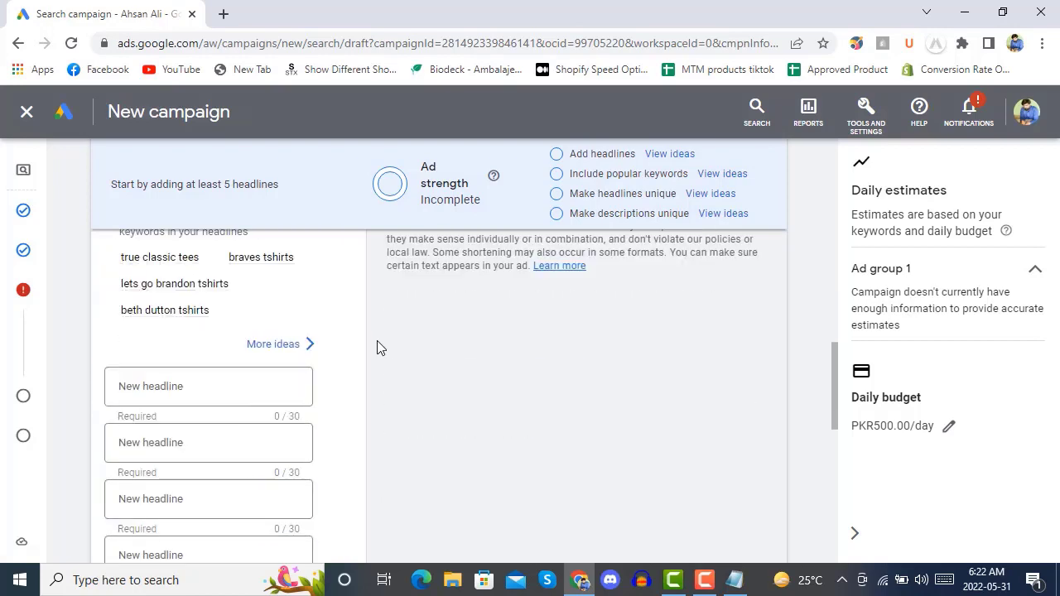
pyautogui.click(207, 386)
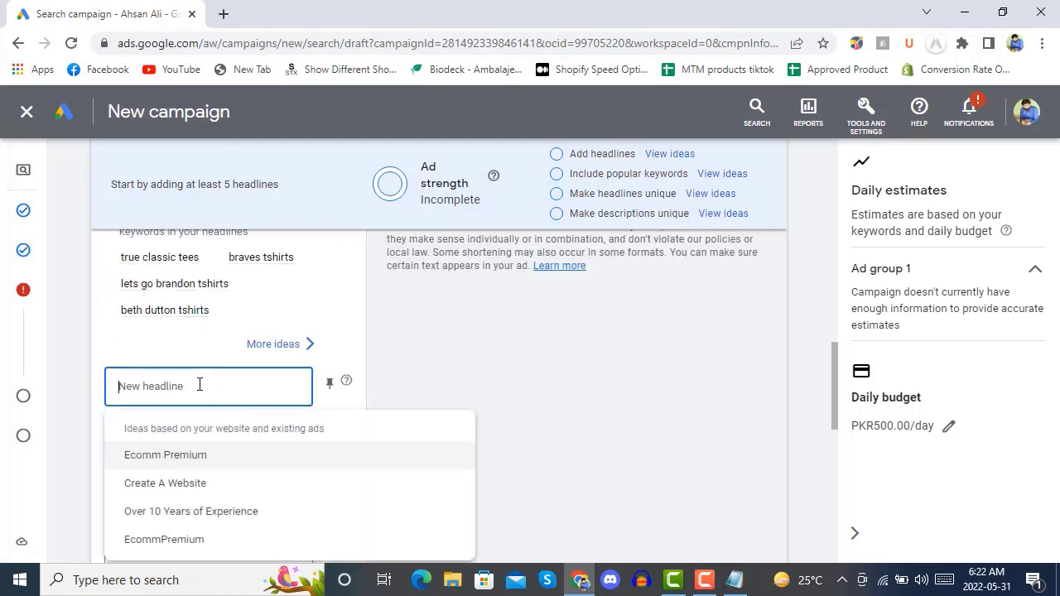
pyautogui.write('best tsh')
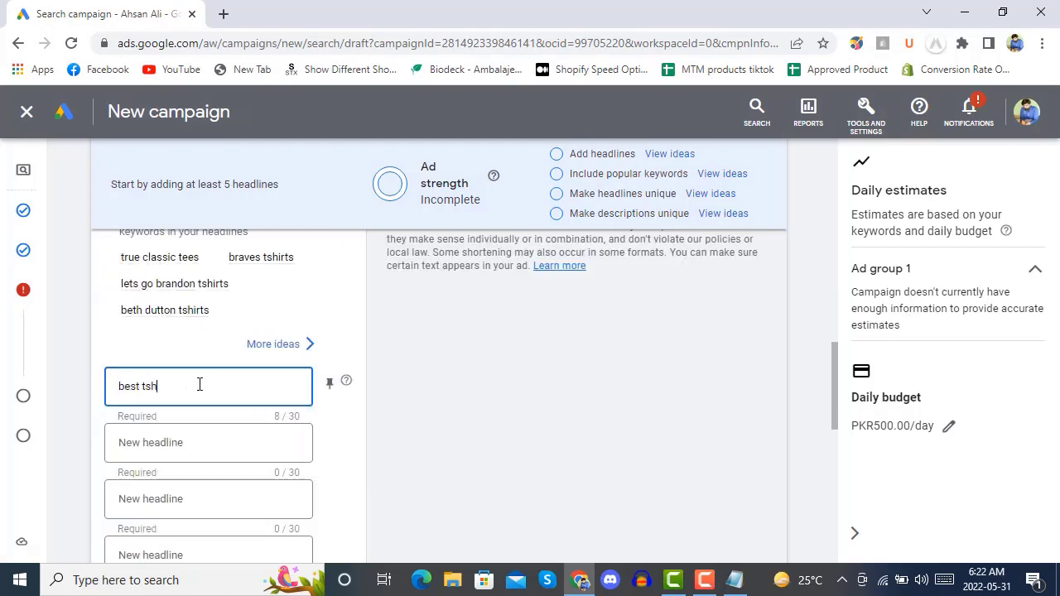
pyautogui.write('irts for sale')
pyautogui.click(207, 438)
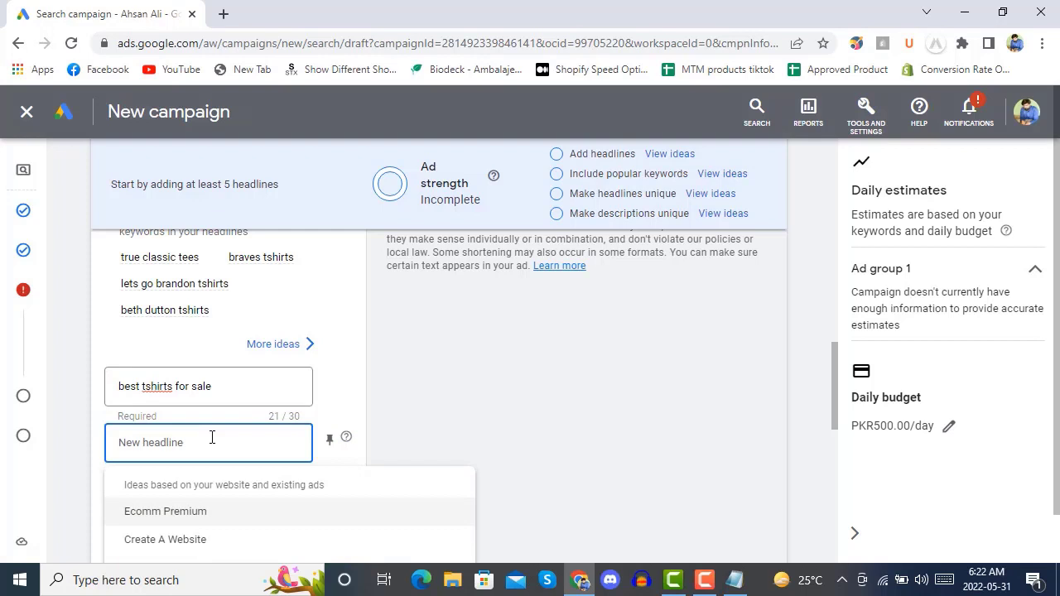
pyautogui.write('aweso')
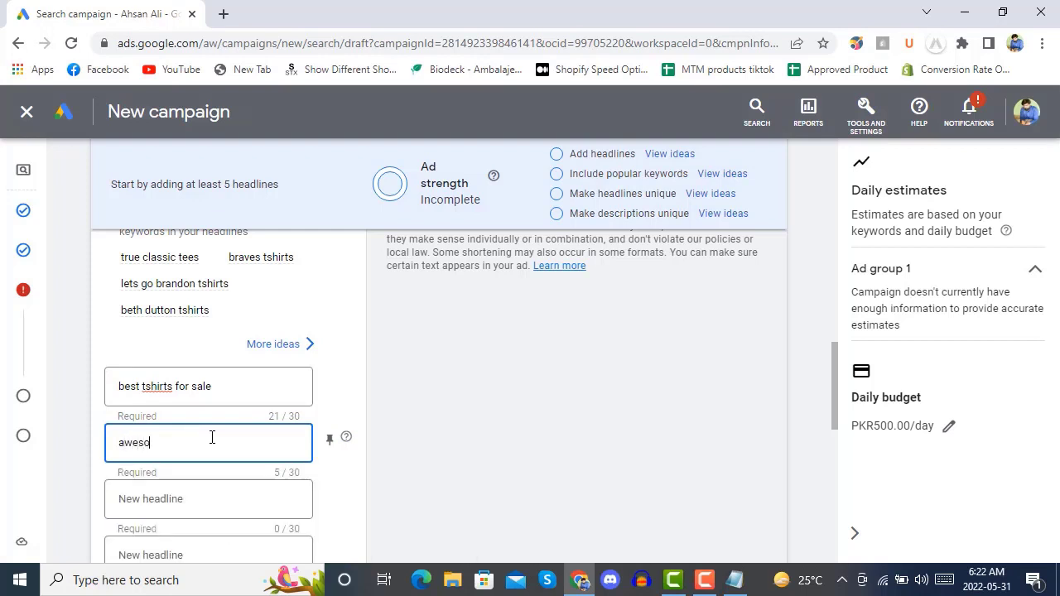
pyautogui.write('me tshirts')
# Step: Enter "one button tshirts" as the third headline of the ad
pyautogui.click(223, 499)
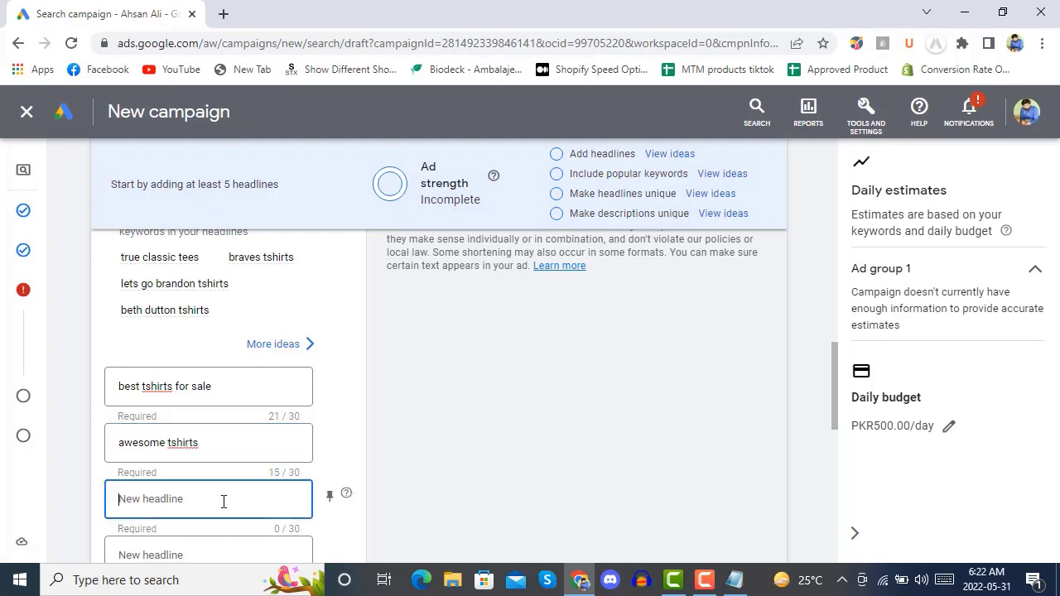
pyautogui.write('u')
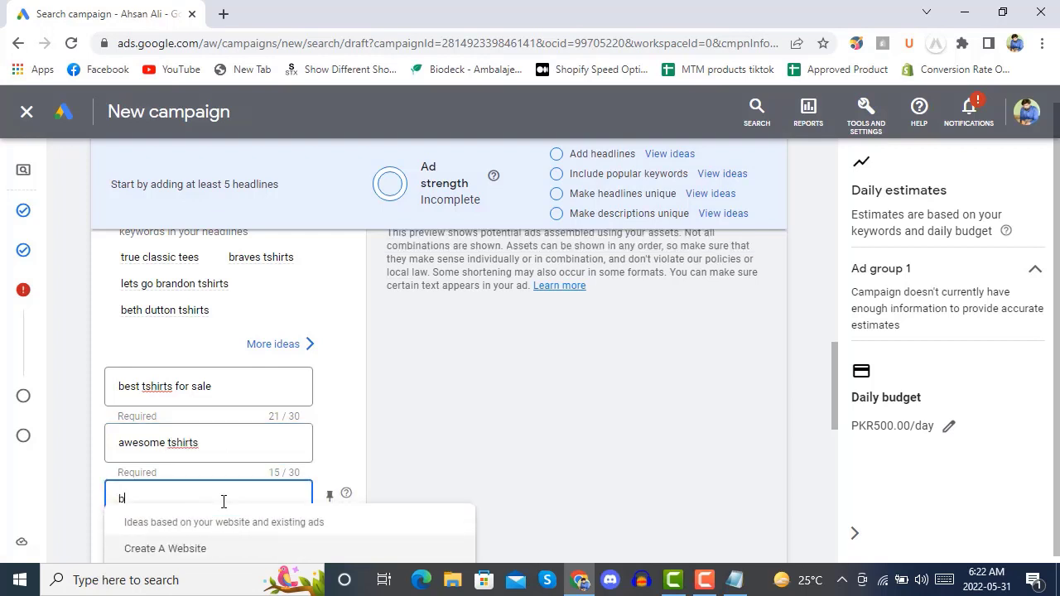
pyautogui.press('BackSpace')
pyautogui.write('one button')
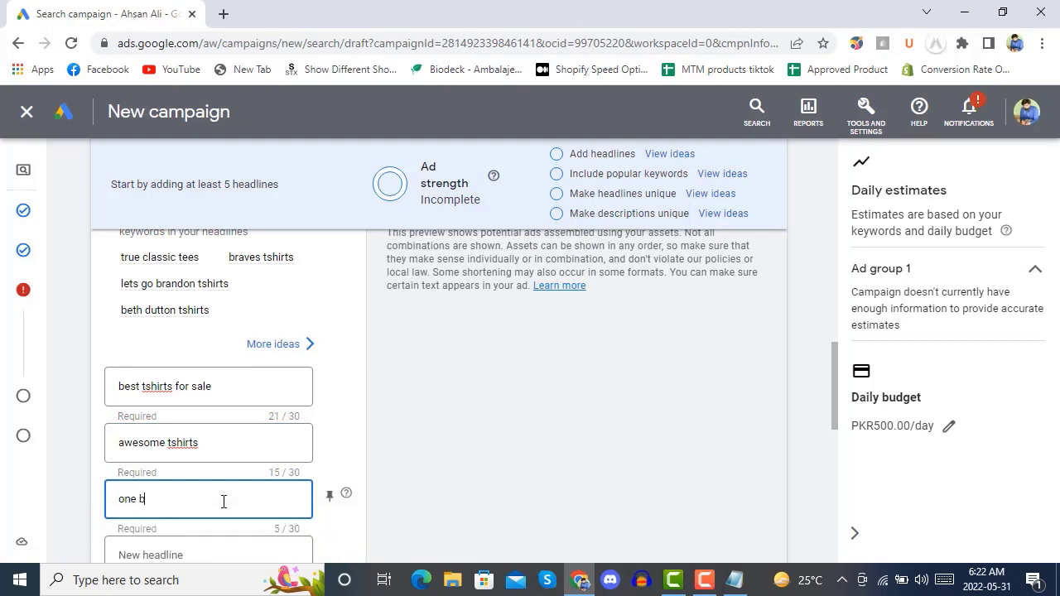
pyautogui.write(' tshirts')
# Step: Enter a fourth headline and shorten it to "best tshirts in the market" to fit the 30-character limit
pyautogui.scroll(-2, 390, 393)
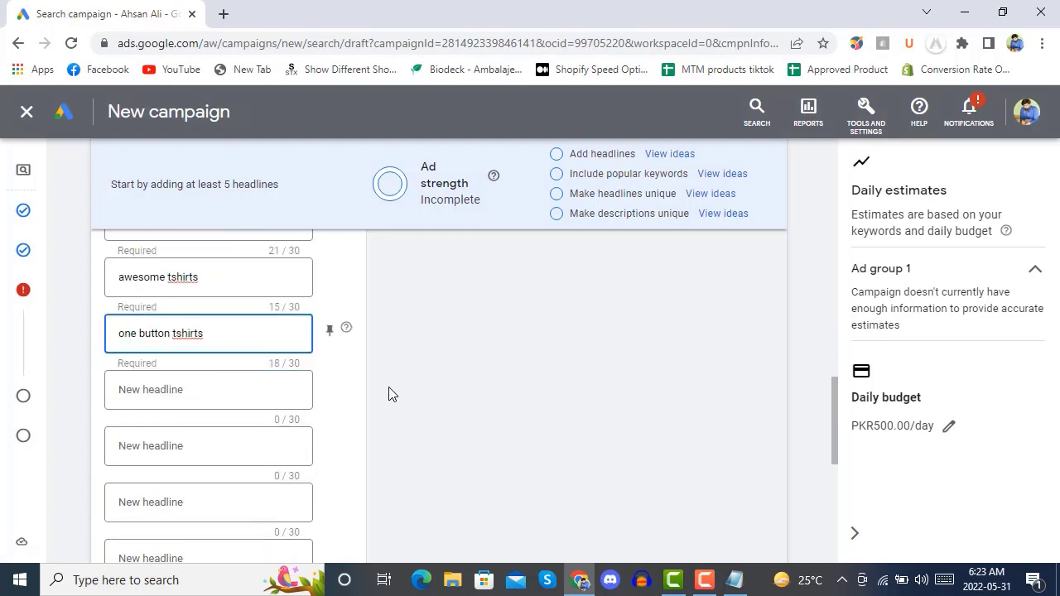
pyautogui.click(224, 391)
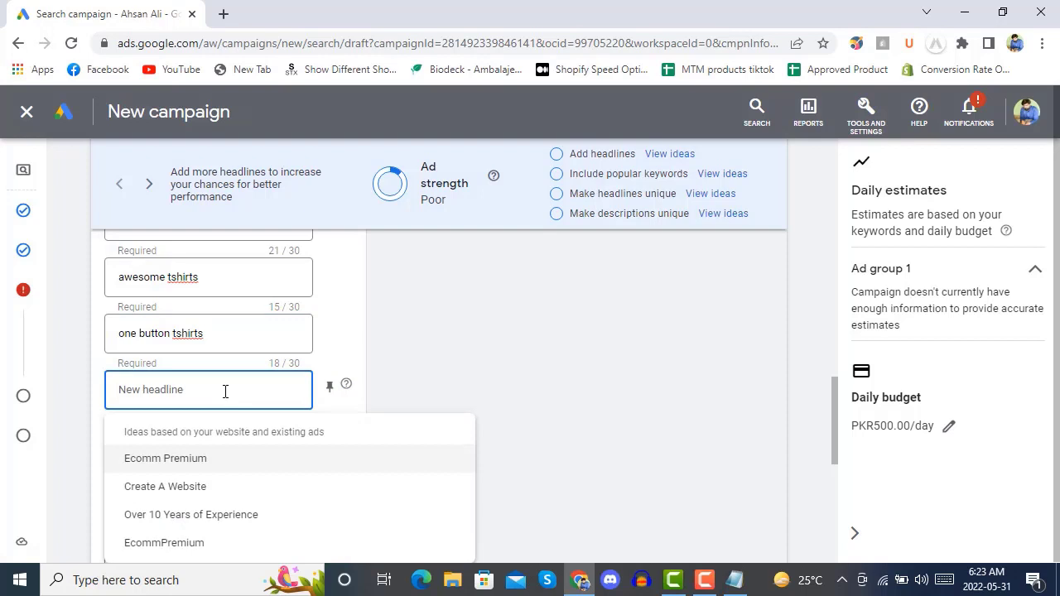
pyautogui.write('best tsh')
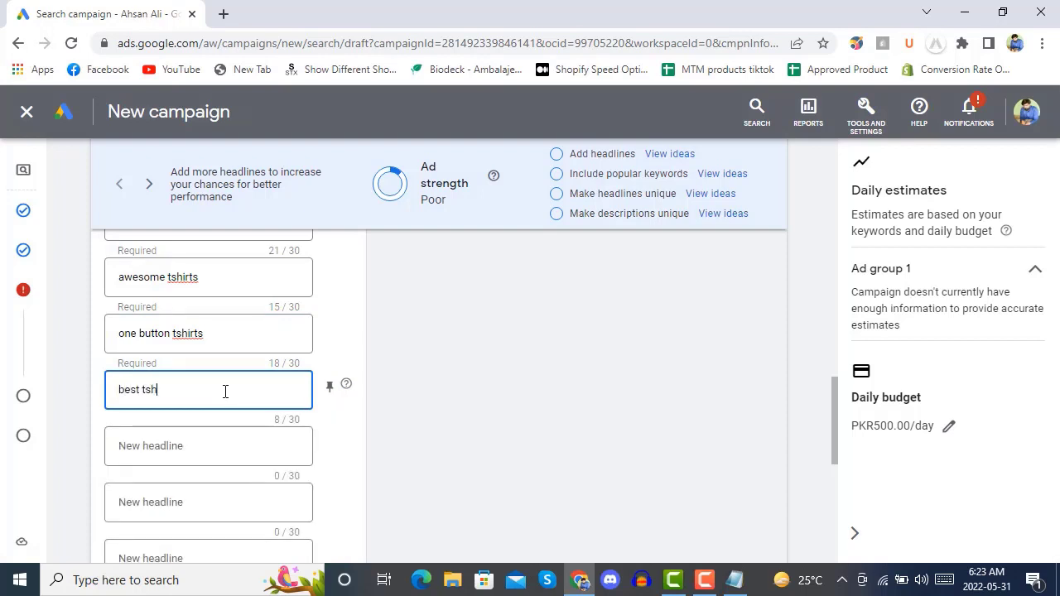
pyautogui.write('irts in the market to buy')
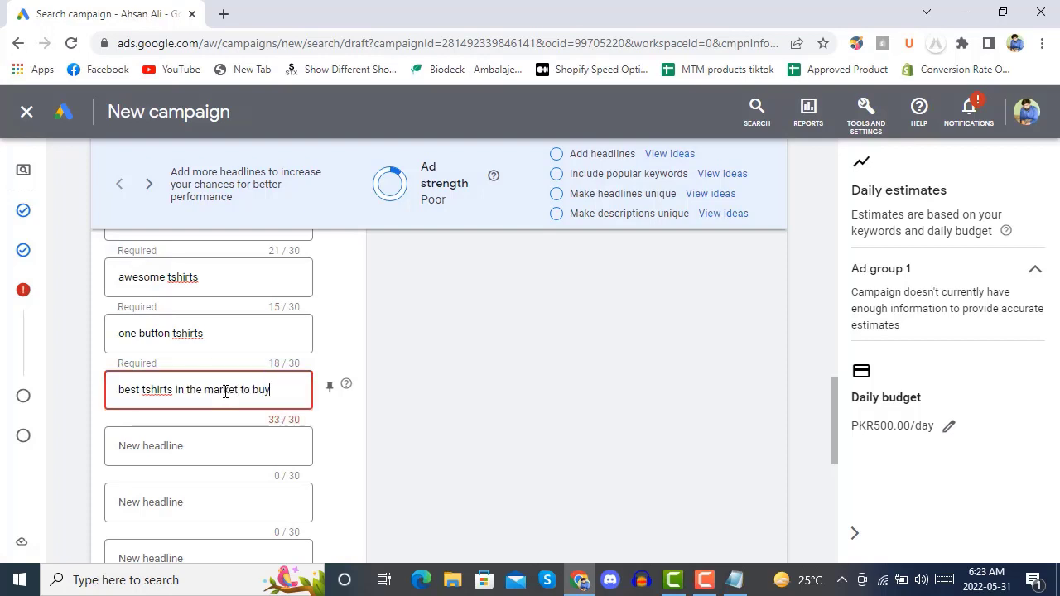
pyautogui.press('BackSpace')
pyautogui.press('BackSpace')
pyautogui.press('BackSpace')
pyautogui.press('BackSpace')
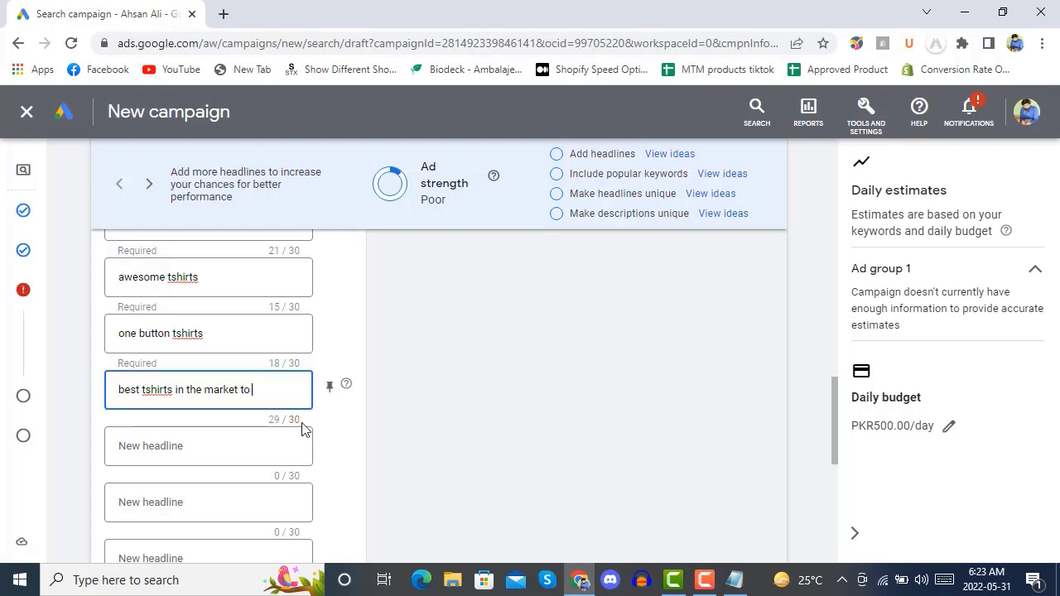
pyautogui.press('BackSpace')
pyautogui.press('BackSpace')
pyautogui.press('BackSpace')
pyautogui.click(369, 370)
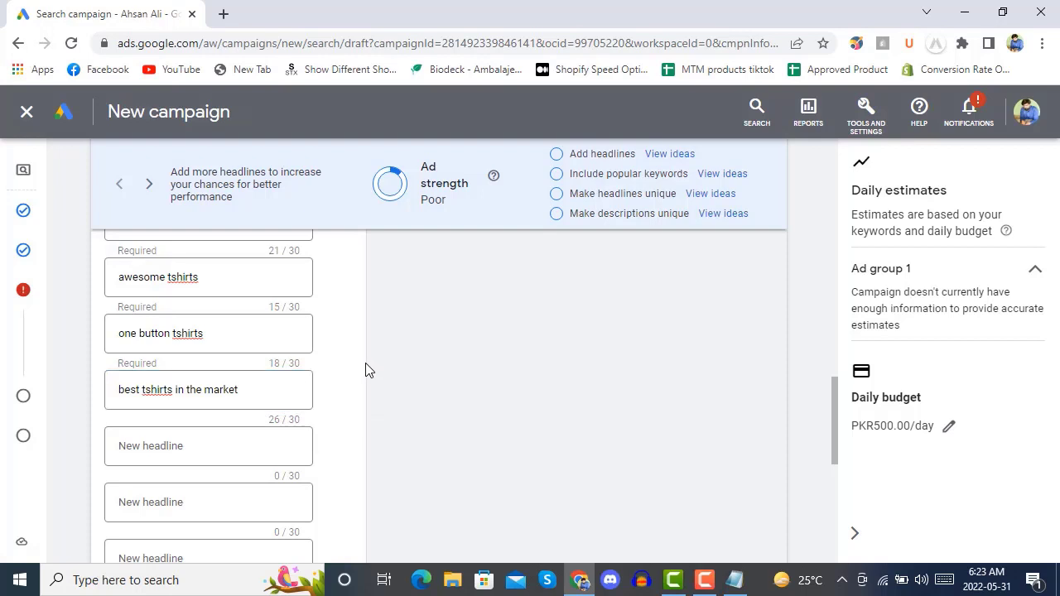
# Step: Enter "best tshirts on sale" and "tshirts for discount" as the ad's two descriptions
pyautogui.scroll(-5, 368, 370)
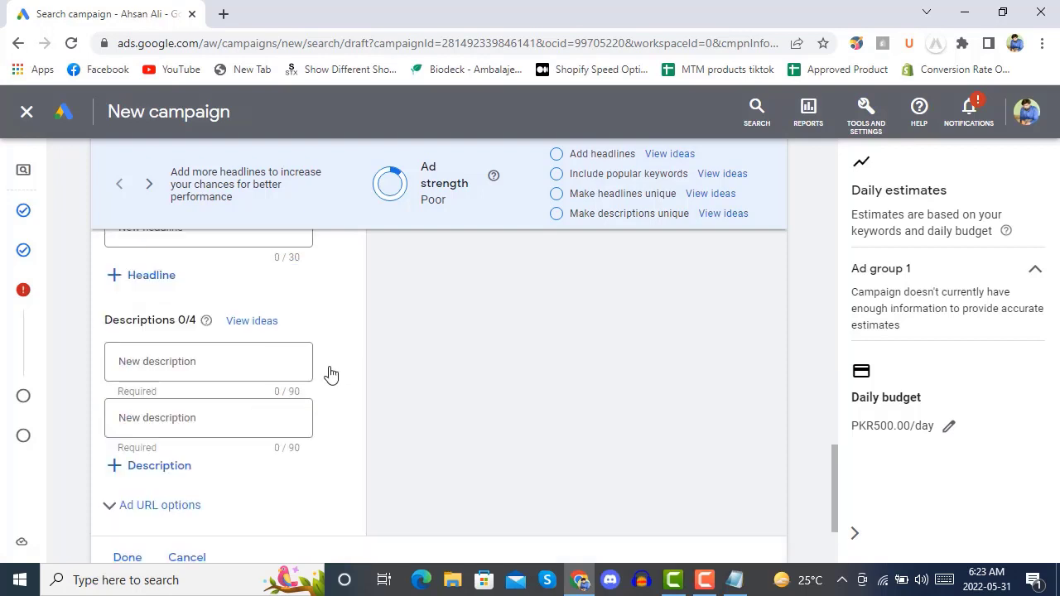
pyautogui.click(220, 364)
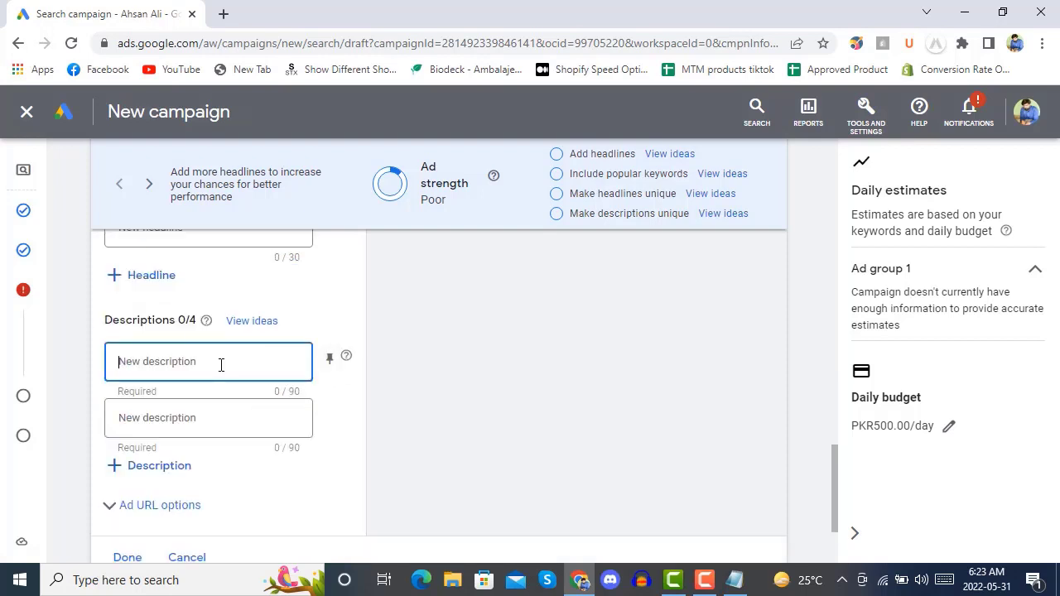
pyautogui.write('best tshirts on sale')
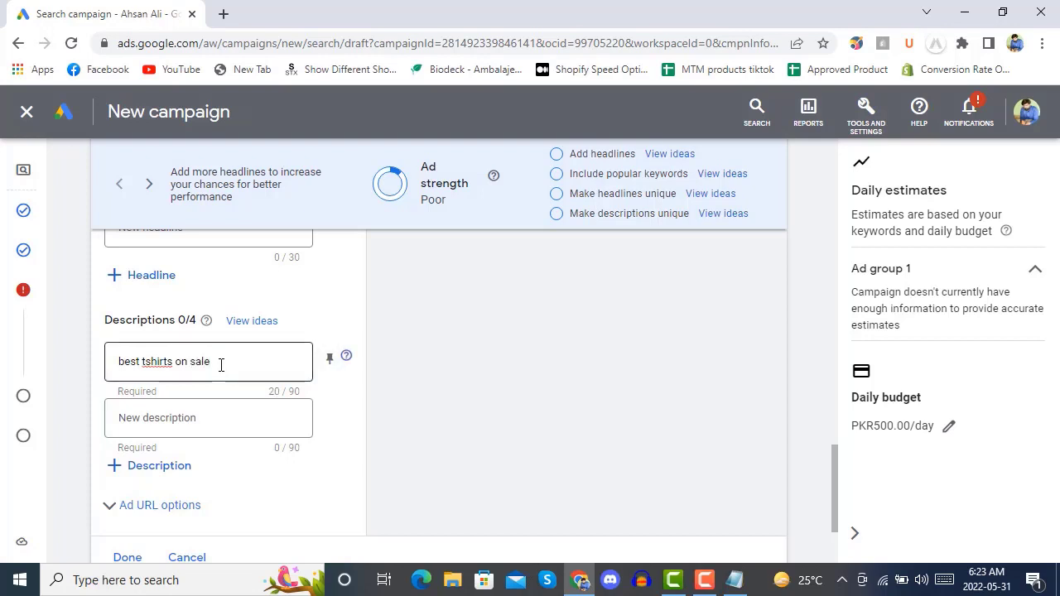
pyautogui.click(237, 421)
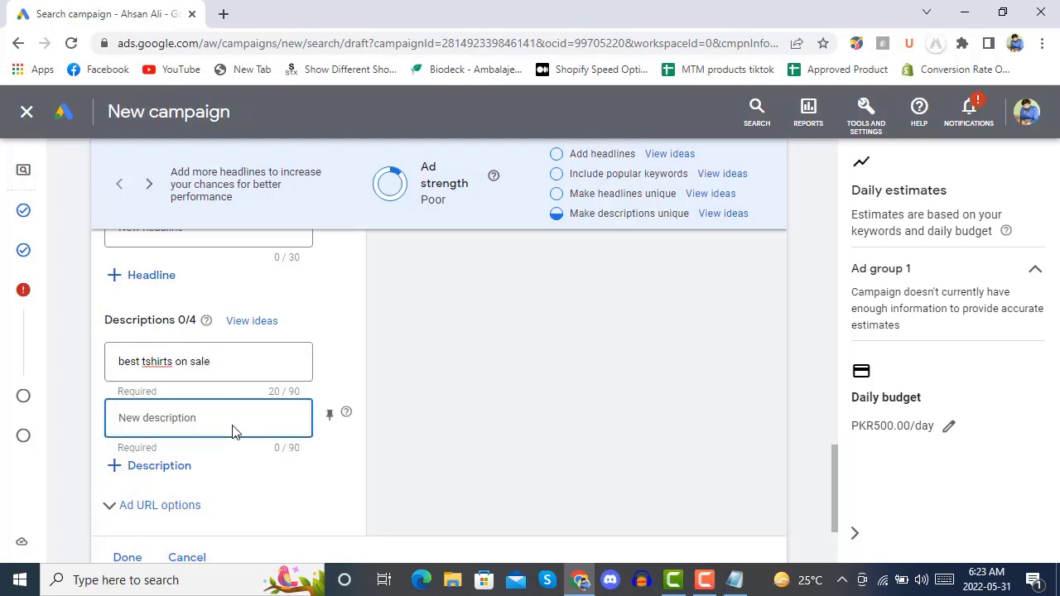
pyautogui.write('tshirts for discount')
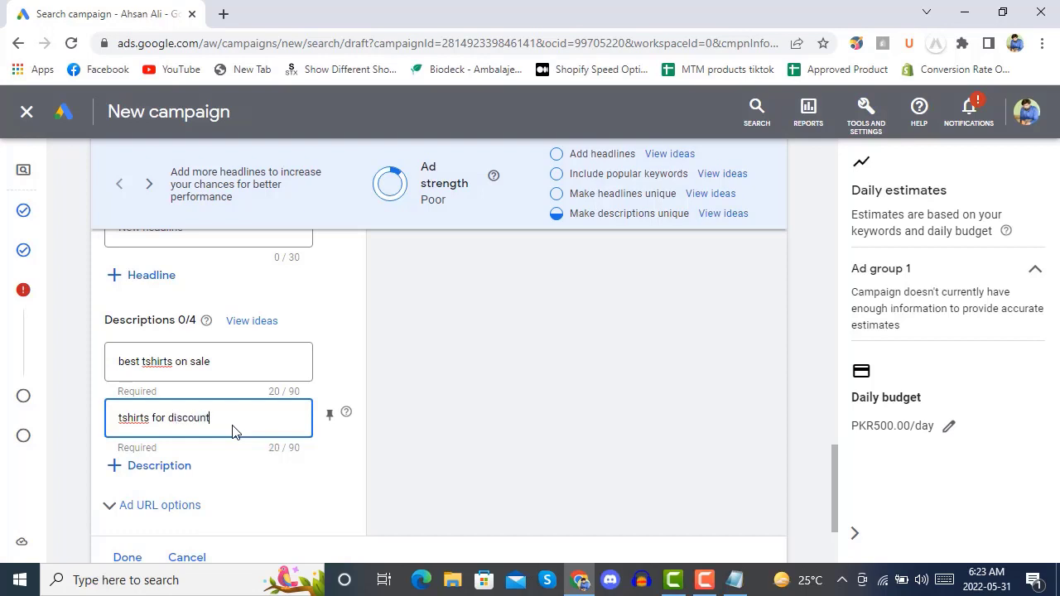
pyautogui.click(357, 395)
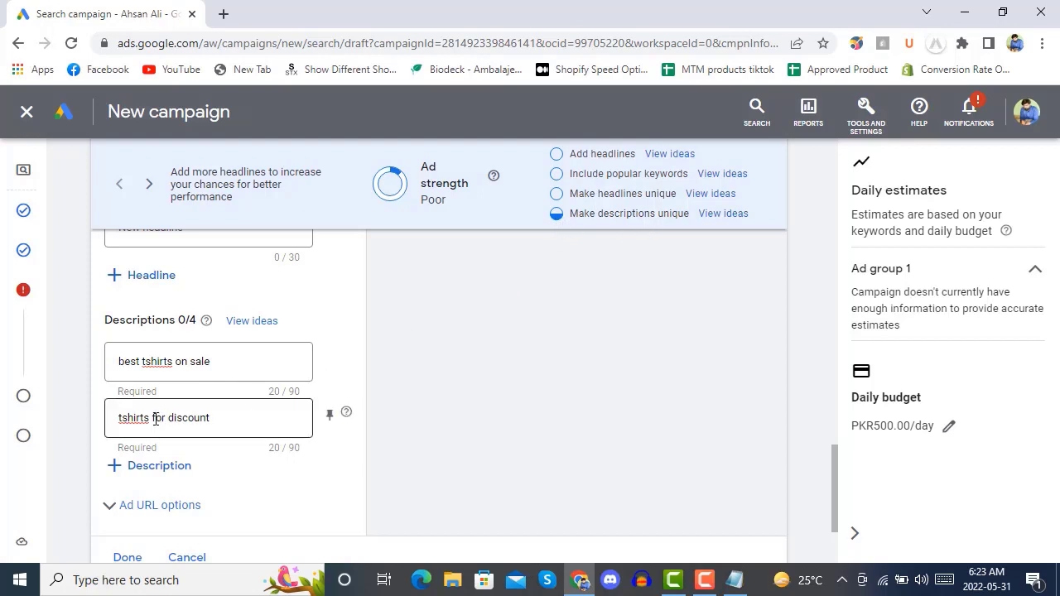
# Step: Reword the second description to "clothes for discount" and the first to "best shirts on sale"
pyautogui.moveTo(149, 420); pyautogui.dragTo(108, 427)
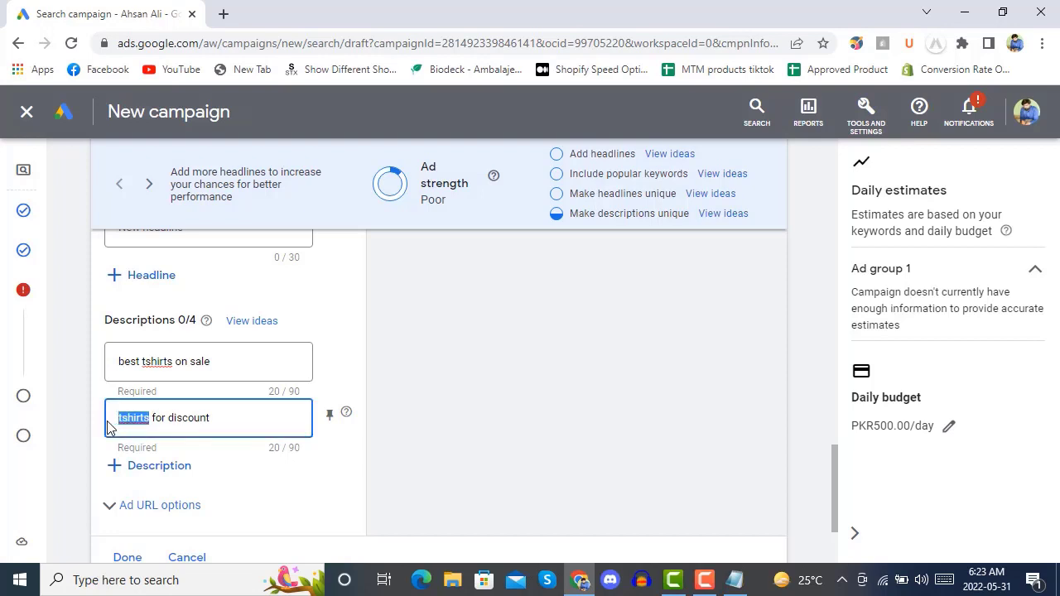
pyautogui.write('cloth')
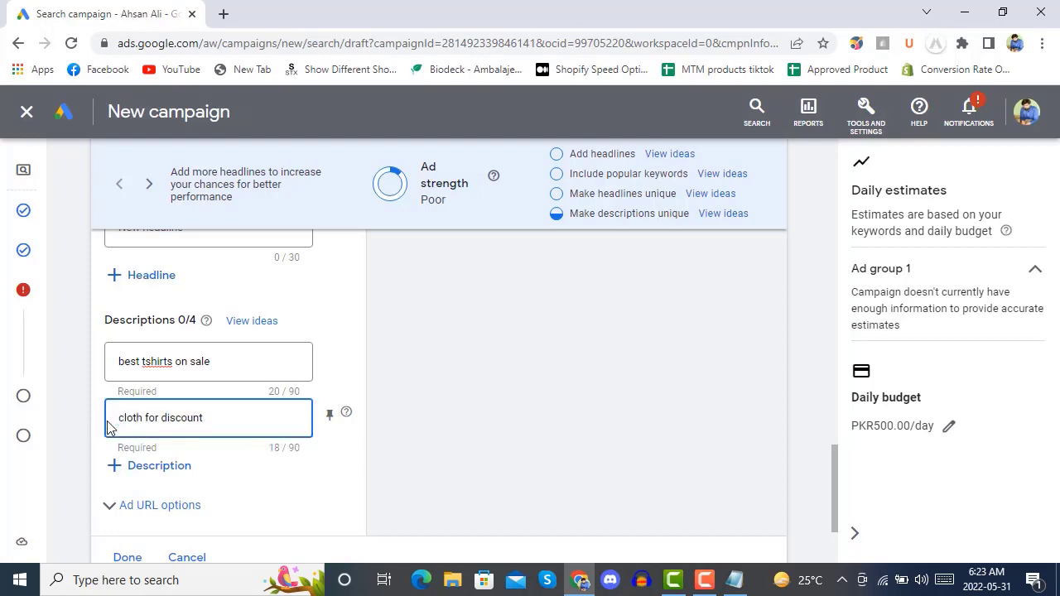
pyautogui.write('es')
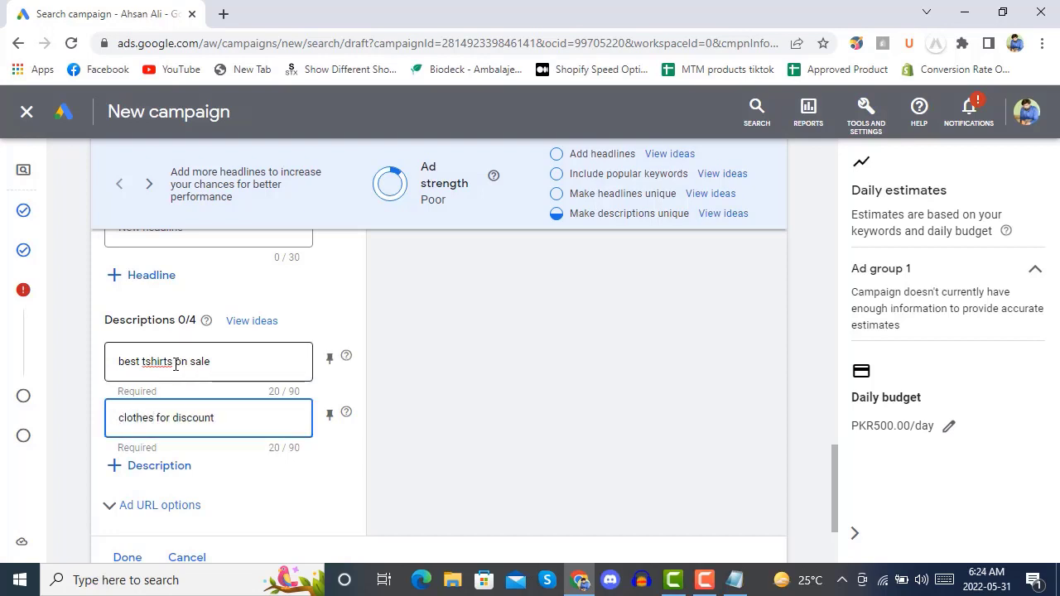
pyautogui.moveTo(176, 362); pyautogui.dragTo(145, 369)
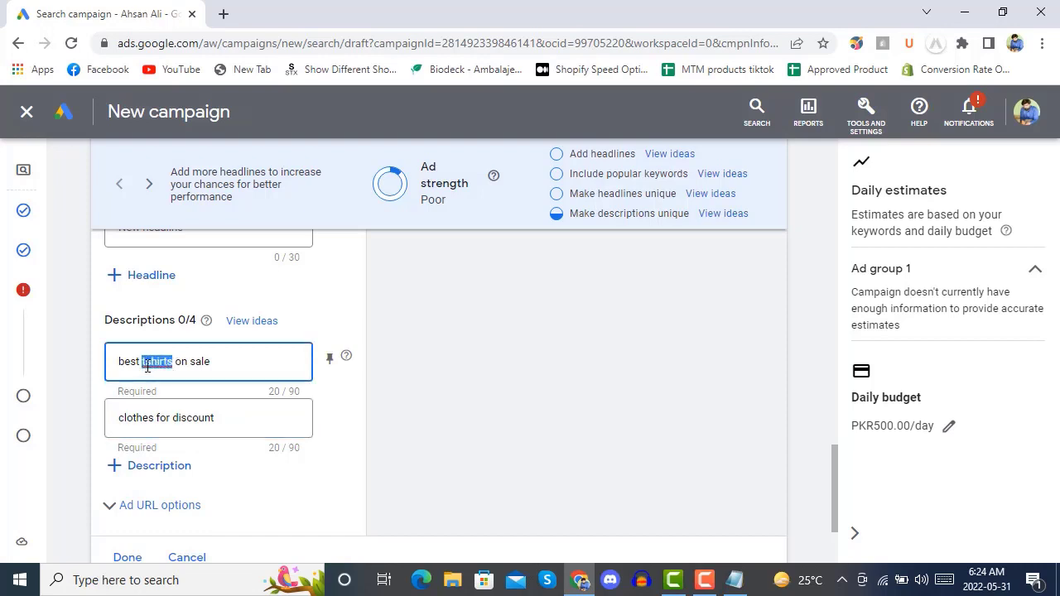
pyautogui.click(146, 362)
pyautogui.press('BackSpace')
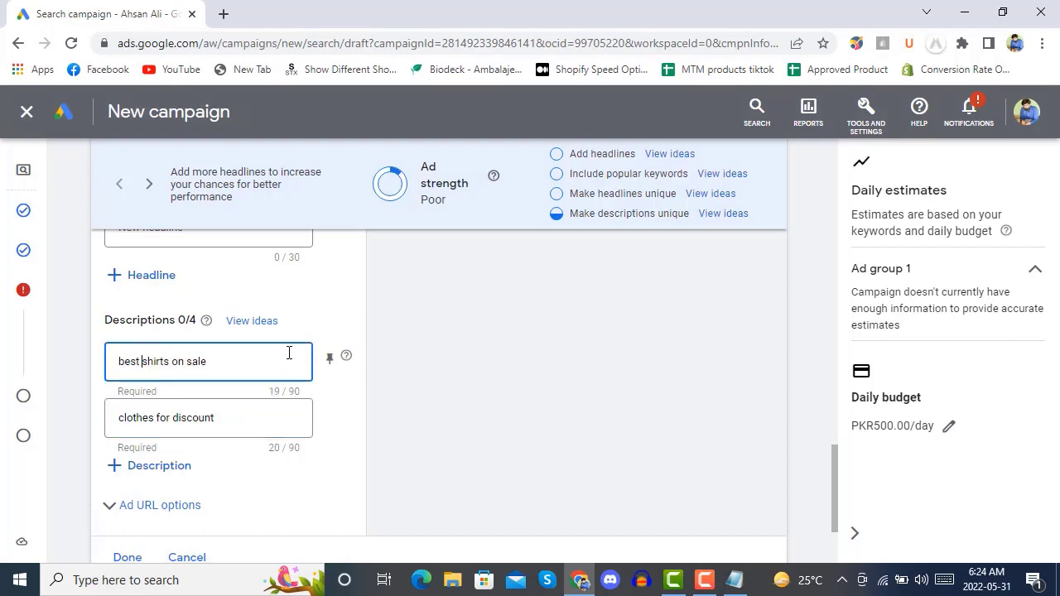
pyautogui.click(348, 330)
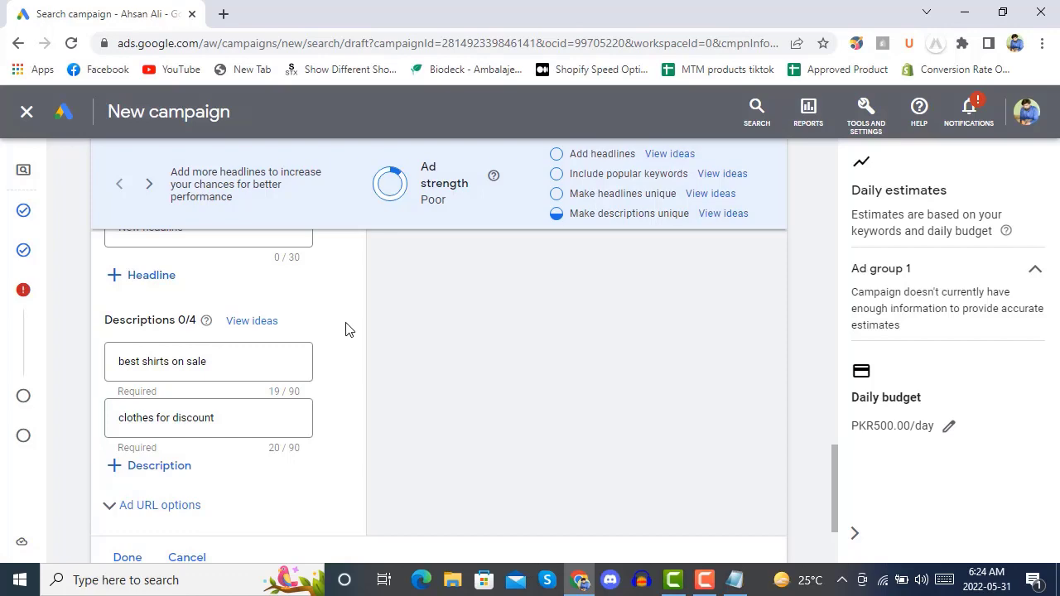
# Step: Reword the first headline to "best pajamas for sale" and the second to "awesome shirts"
pyautogui.scroll(1, 348, 330)
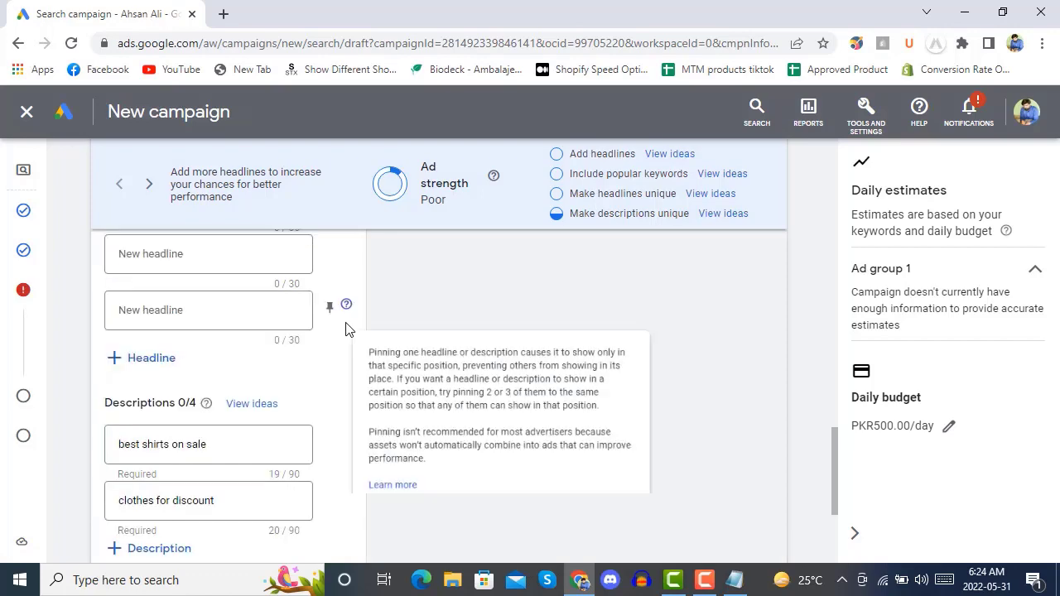
pyautogui.scroll(-1, 347, 329)
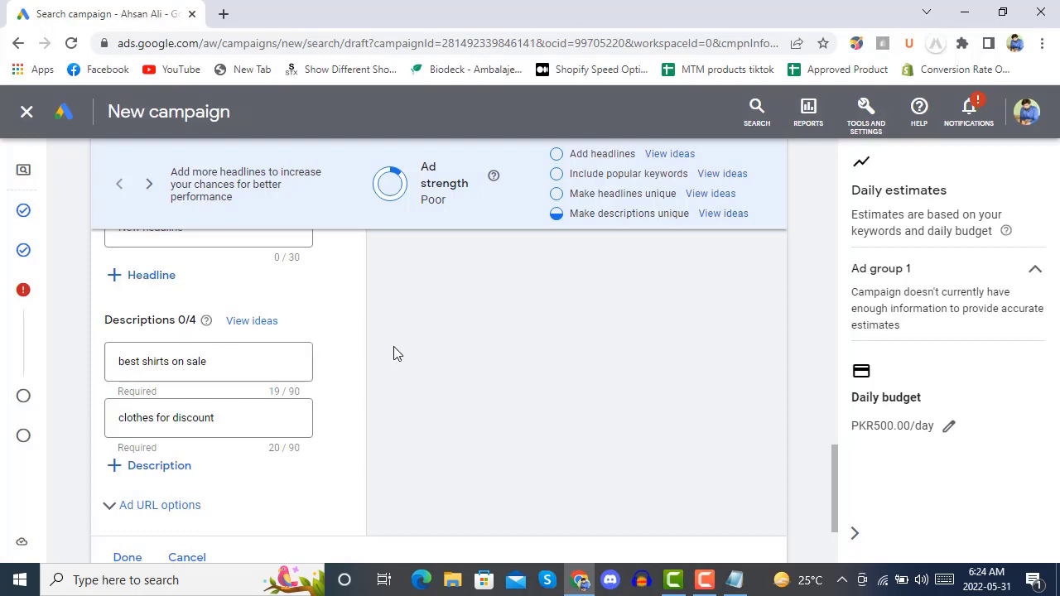
pyautogui.scroll(-2, 394, 354)
pyautogui.scroll(4, 394, 354)
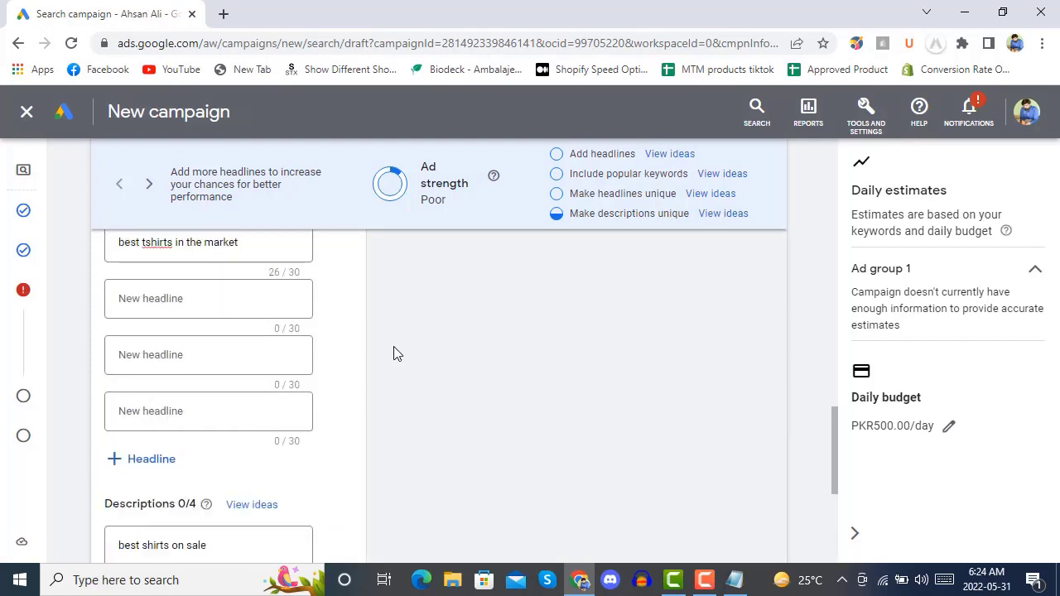
pyautogui.scroll(3, 393, 354)
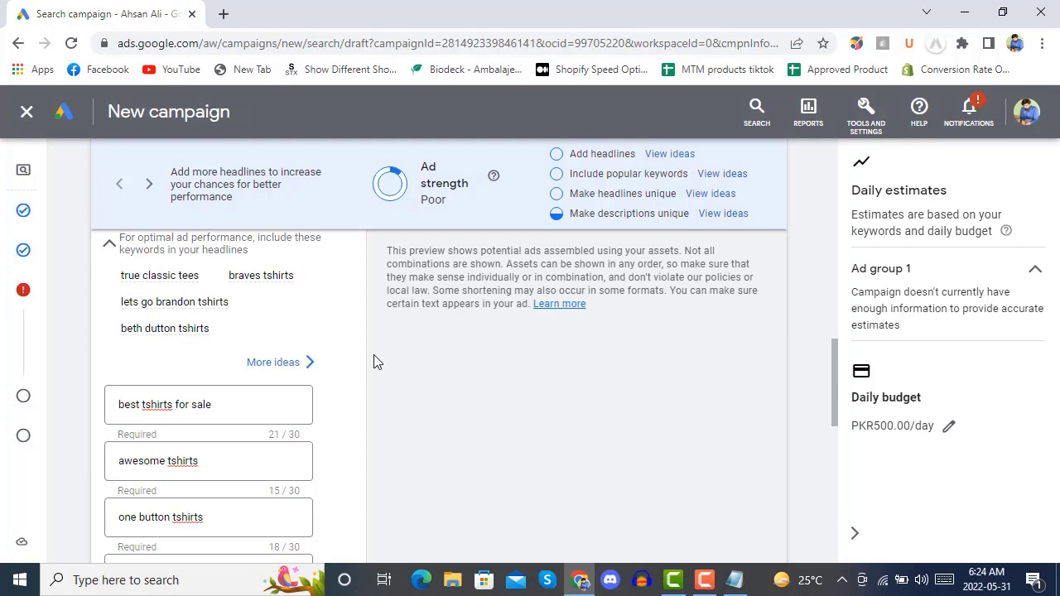
pyautogui.scroll(-1, 374, 355)
pyautogui.click(173, 322)
pyautogui.moveTo(173, 321); pyautogui.dragTo(144, 327)
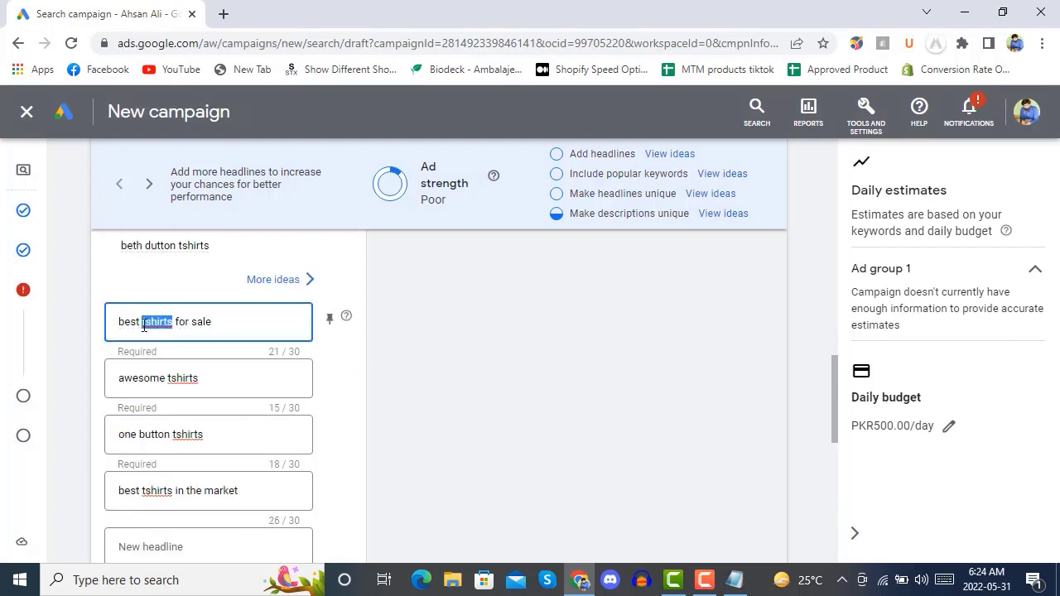
pyautogui.write('pajamas')
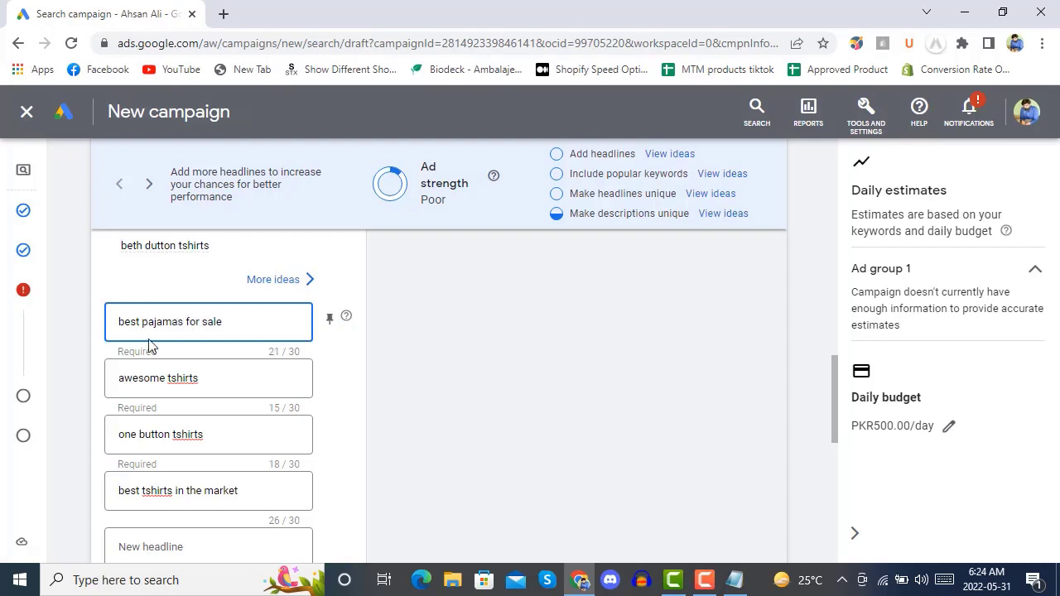
pyautogui.moveTo(203, 380); pyautogui.dragTo(171, 383)
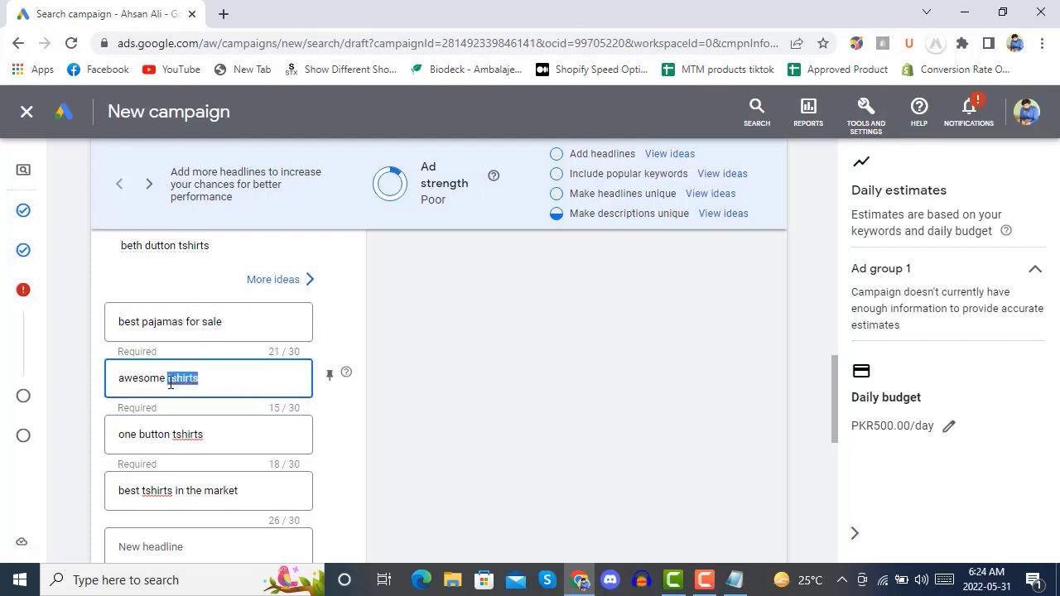
pyautogui.write('shirts')
# Step: Reword the third headline to "one button clothes"
pyautogui.click(219, 438)
pyautogui.press('BackSpace')
pyautogui.press('BackSpace')
pyautogui.press('BackSpace')
pyautogui.press('BackSpace')
pyautogui.press('BackSpace')
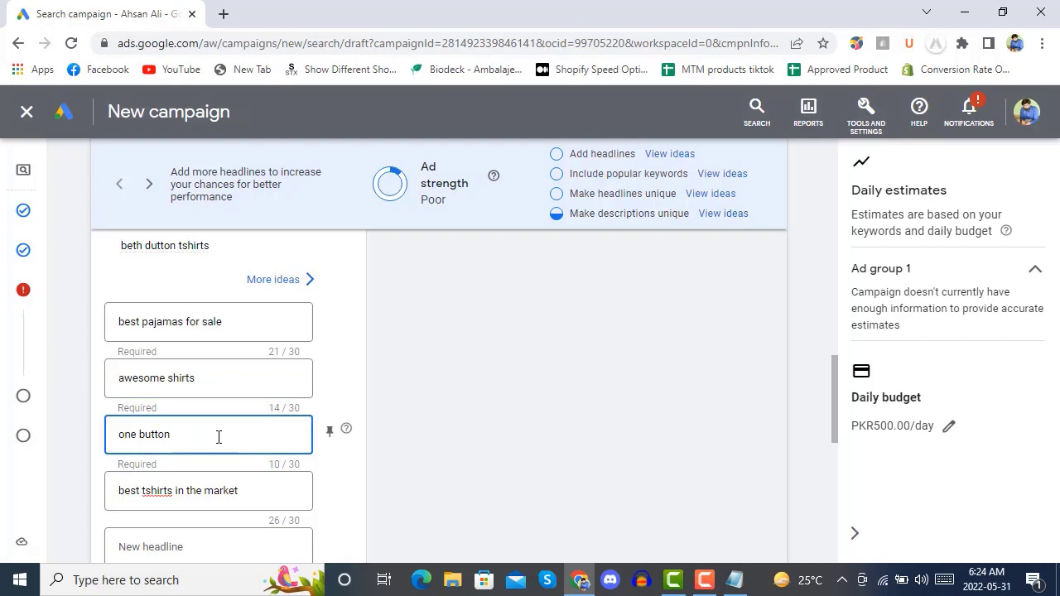
pyautogui.write('clothes')
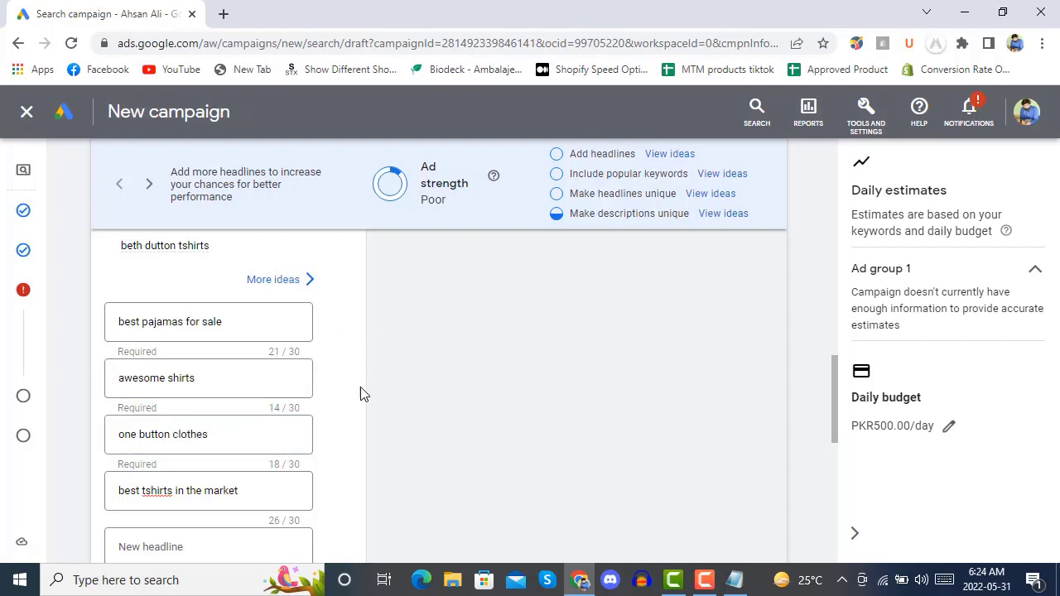
# Step: Reword the fourth headline to "best products in the market"
pyautogui.click(180, 490)
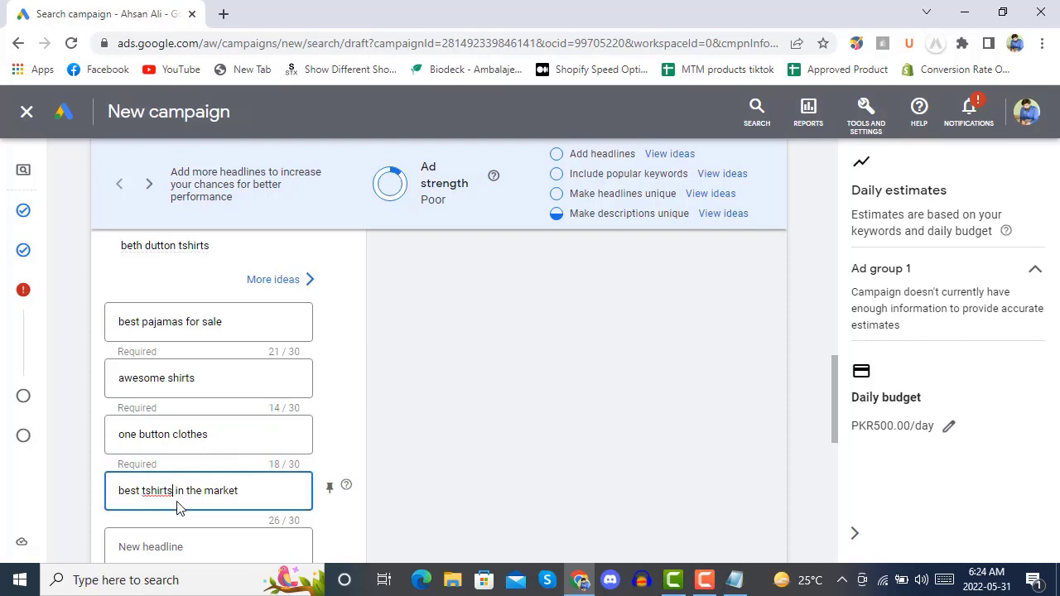
pyautogui.press('BackSpace')
pyautogui.press('BackSpace')
pyautogui.press('BackSpace')
pyautogui.press('BackSpace')
pyautogui.press('BackSpace')
pyautogui.press('BackSpace')
pyautogui.press('BackSpace')
pyautogui.write('products')
pyautogui.click(363, 371)
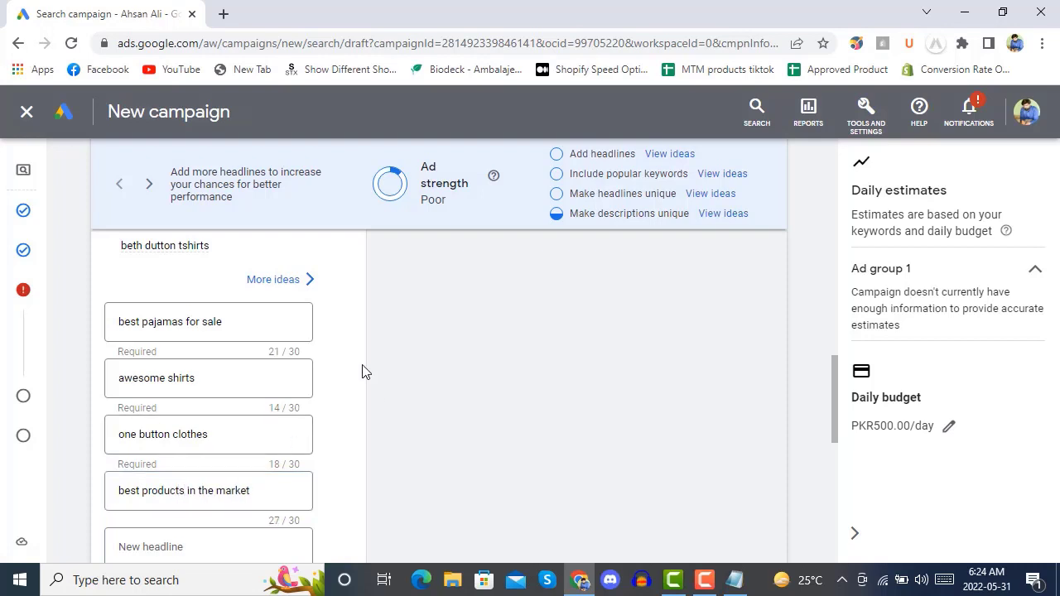
# Step: Review the ad preview and extend the first headline to "best pajamas for sale in city"
pyautogui.scroll(-7, 363, 372)
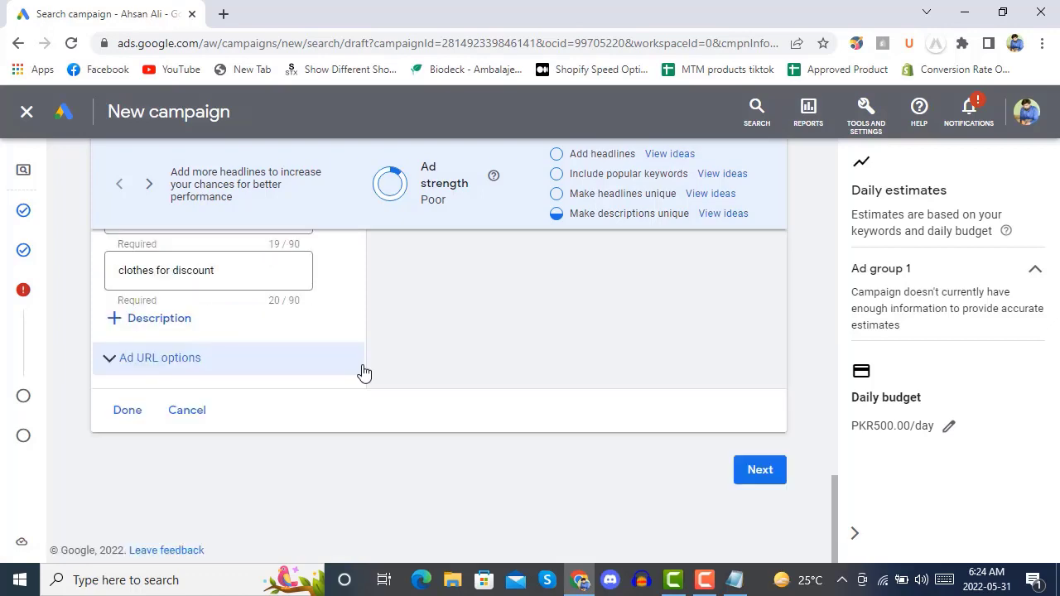
pyautogui.scroll(5, 365, 372)
pyautogui.scroll(10, 372, 379)
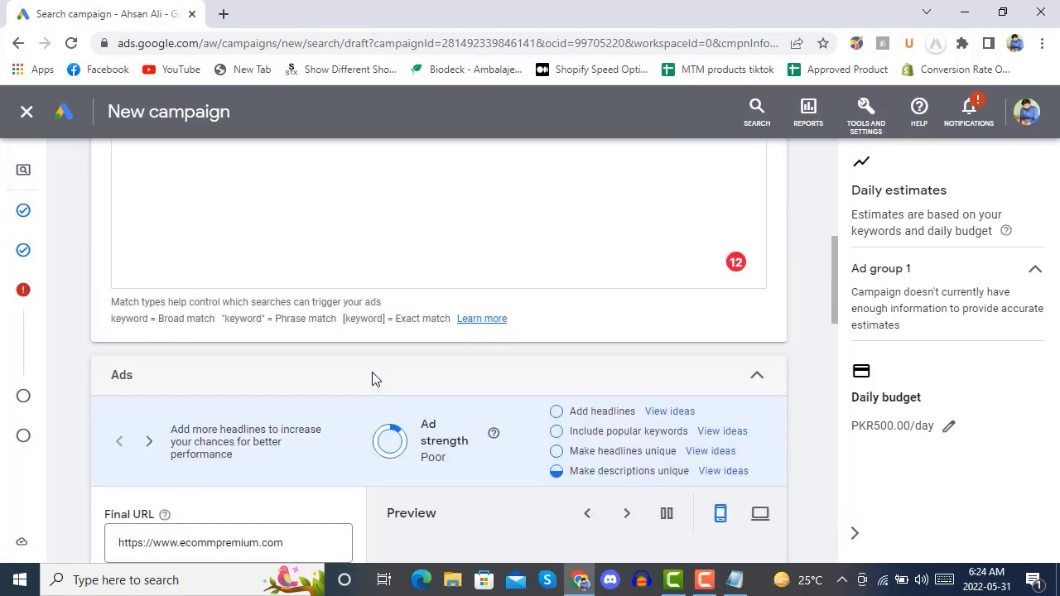
pyautogui.scroll(-3, 372, 379)
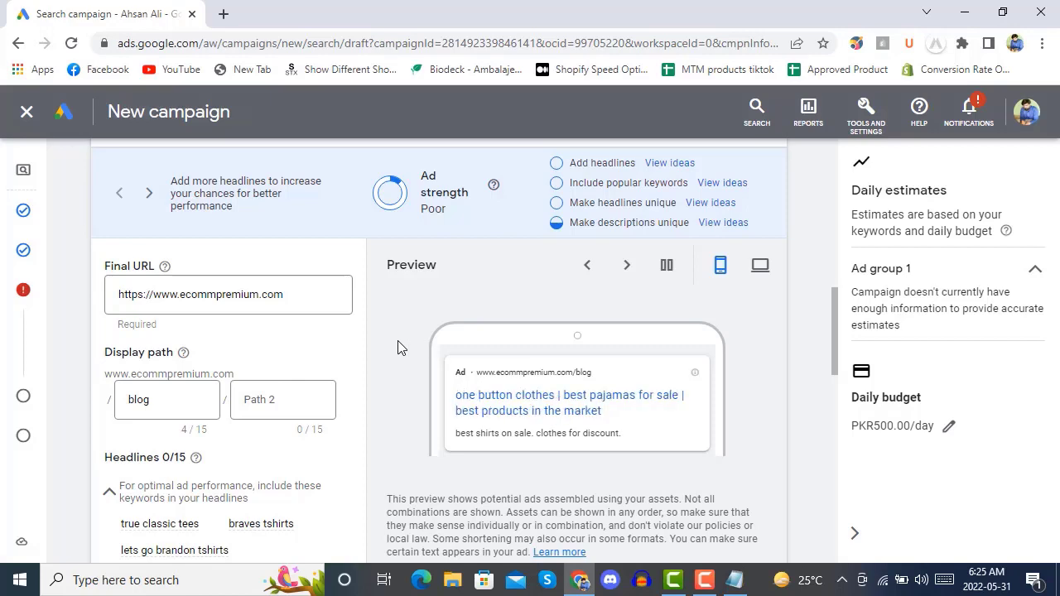
pyautogui.scroll(-2, 398, 347)
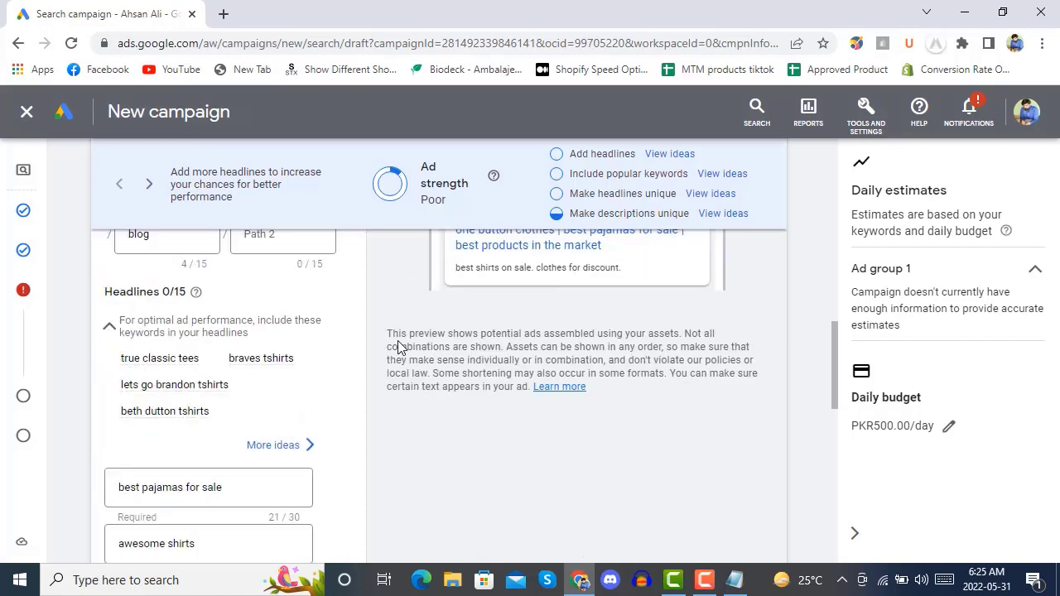
pyautogui.scroll(-2, 397, 347)
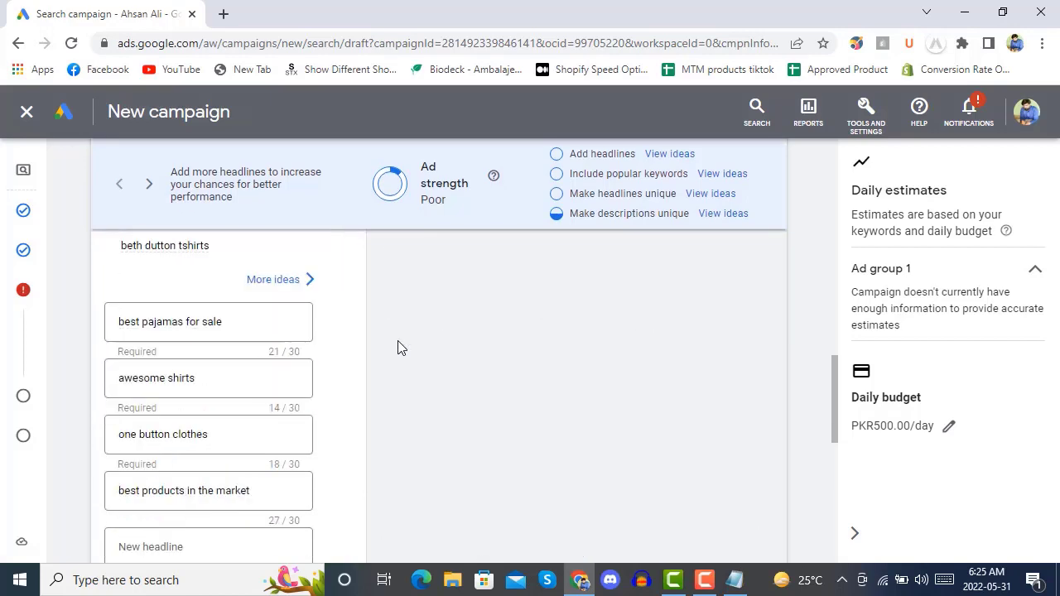
pyautogui.click(251, 320)
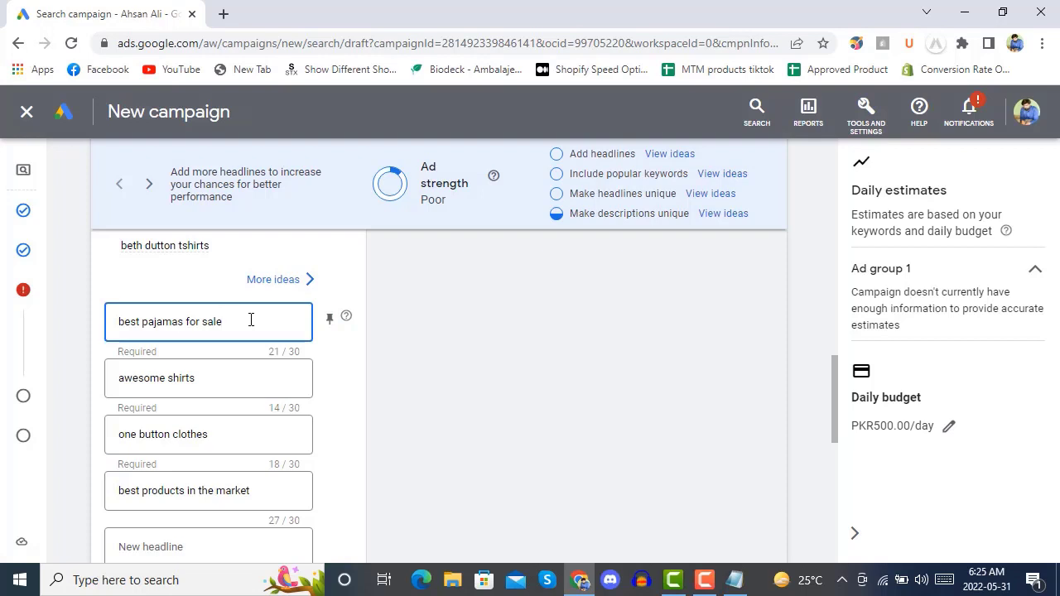
pyautogui.write('in city')
pyautogui.click(371, 356)
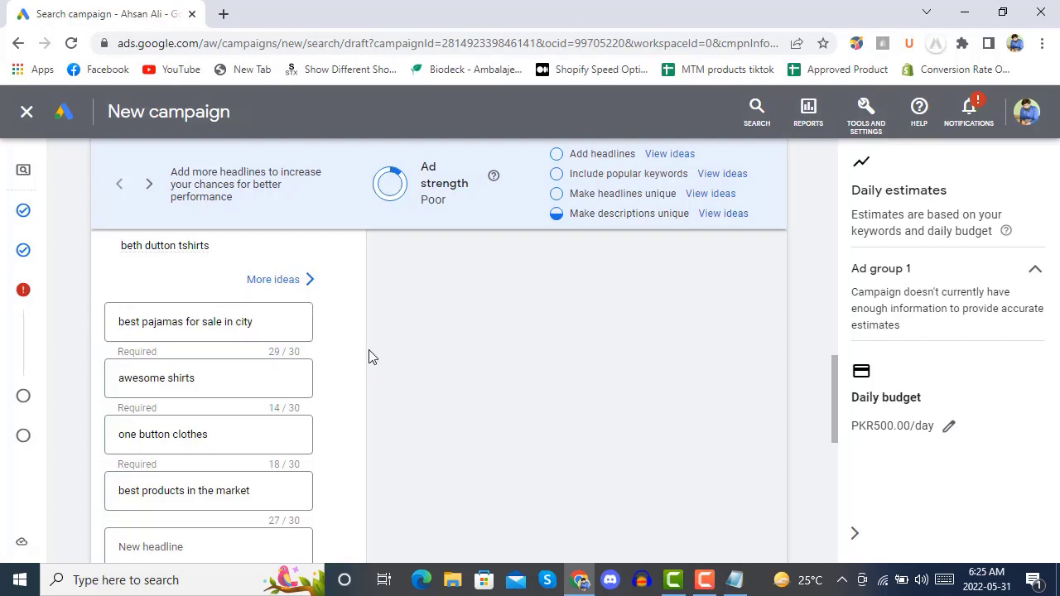
# Step: Change the second headline to "awesome kids wears"
pyautogui.click(233, 377)
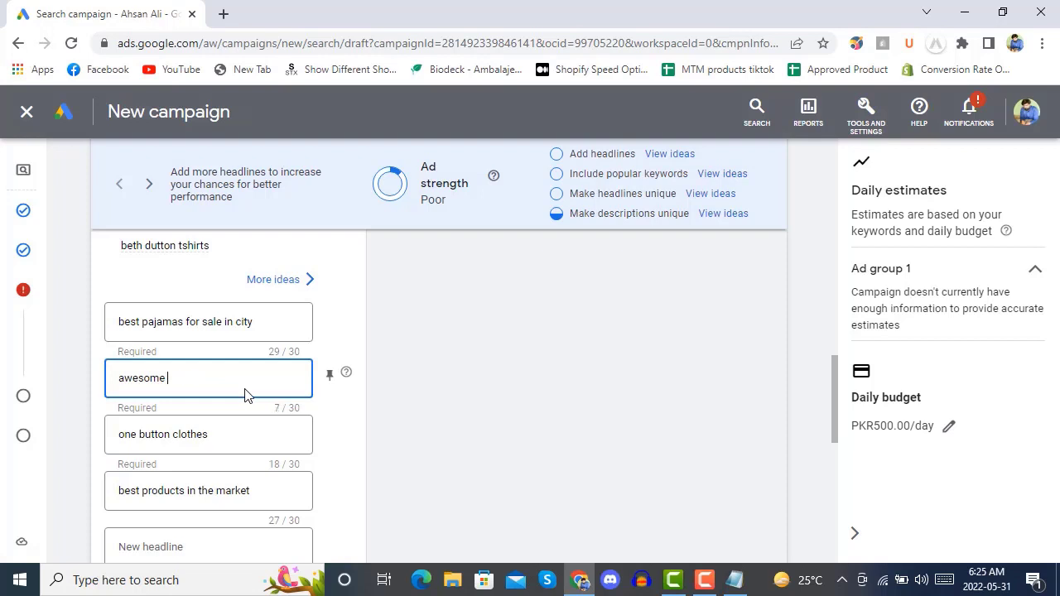
pyautogui.write('kids wears')
pyautogui.click(369, 411)
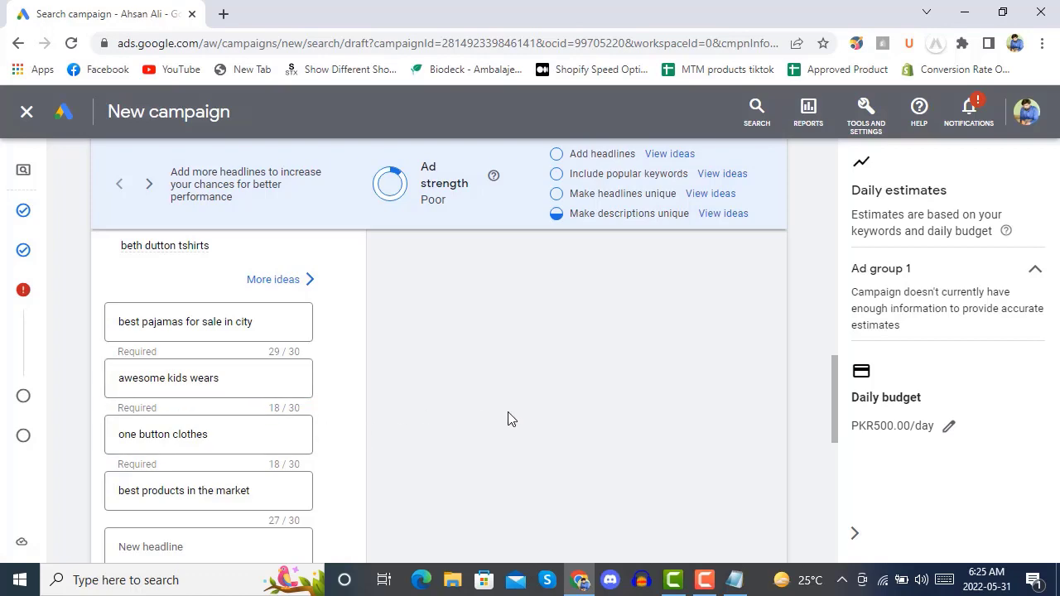
# Step: Add the suggested call-to-action phrases "Order Online" and "Shop Online Today" as headlines from the headline ideas
pyautogui.scroll(2, 521, 419)
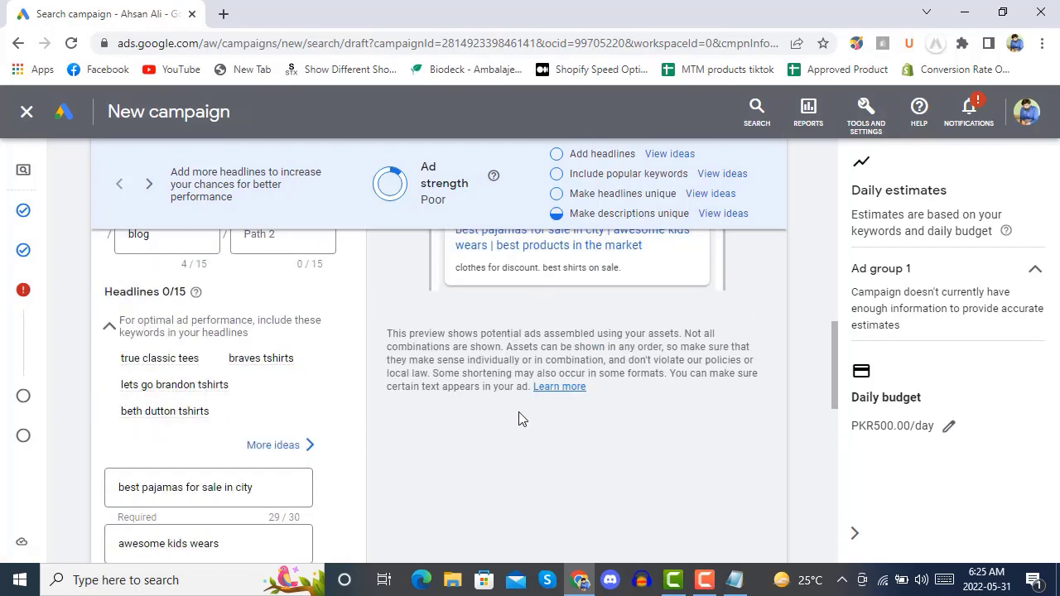
pyautogui.click(671, 155)
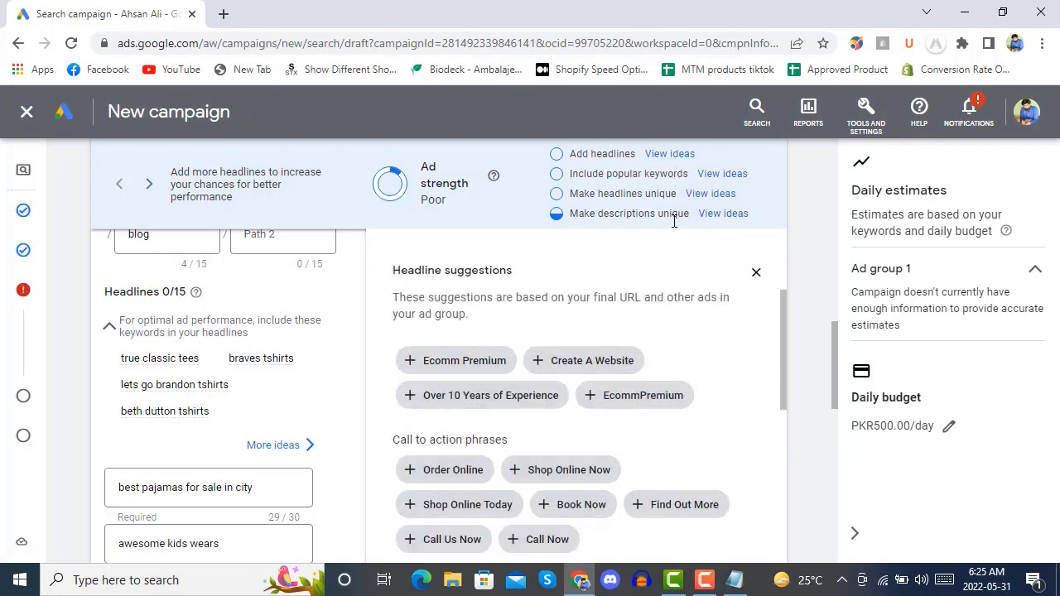
pyautogui.click(567, 370)
pyautogui.click(414, 471)
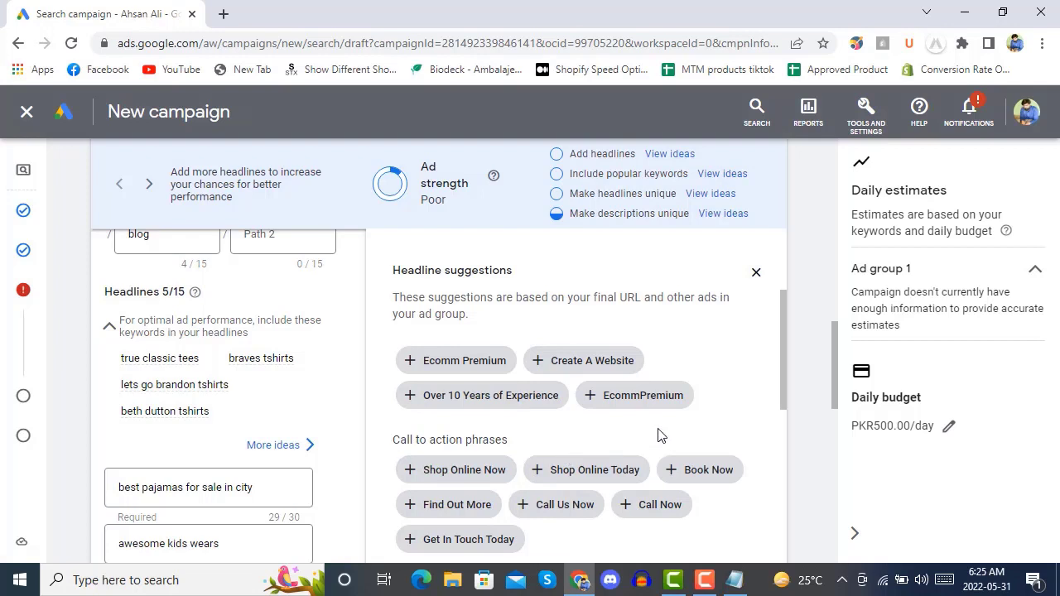
pyautogui.click(539, 473)
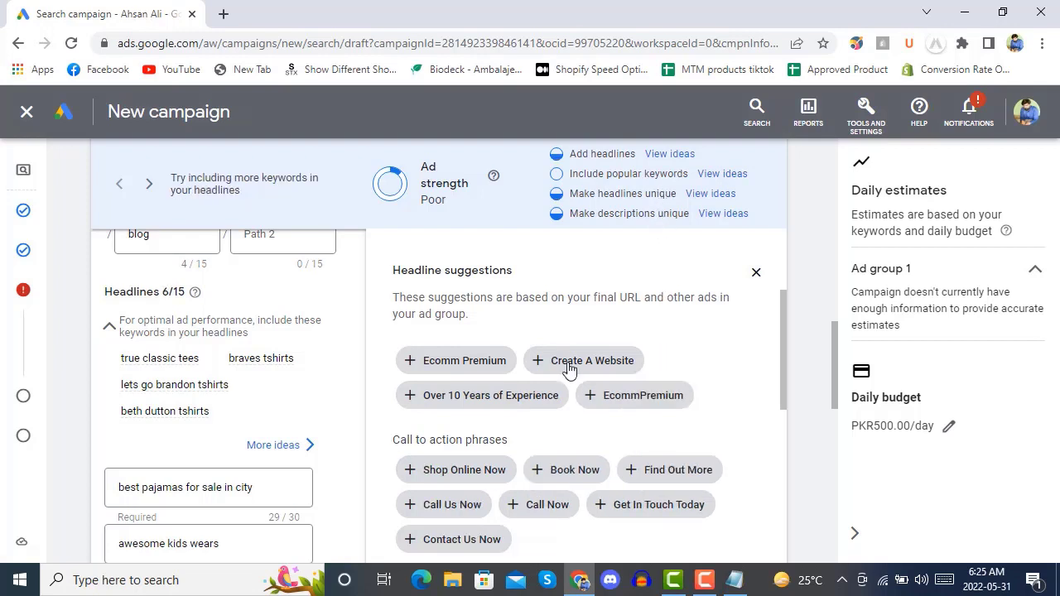
pyautogui.scroll(-3, 366, 374)
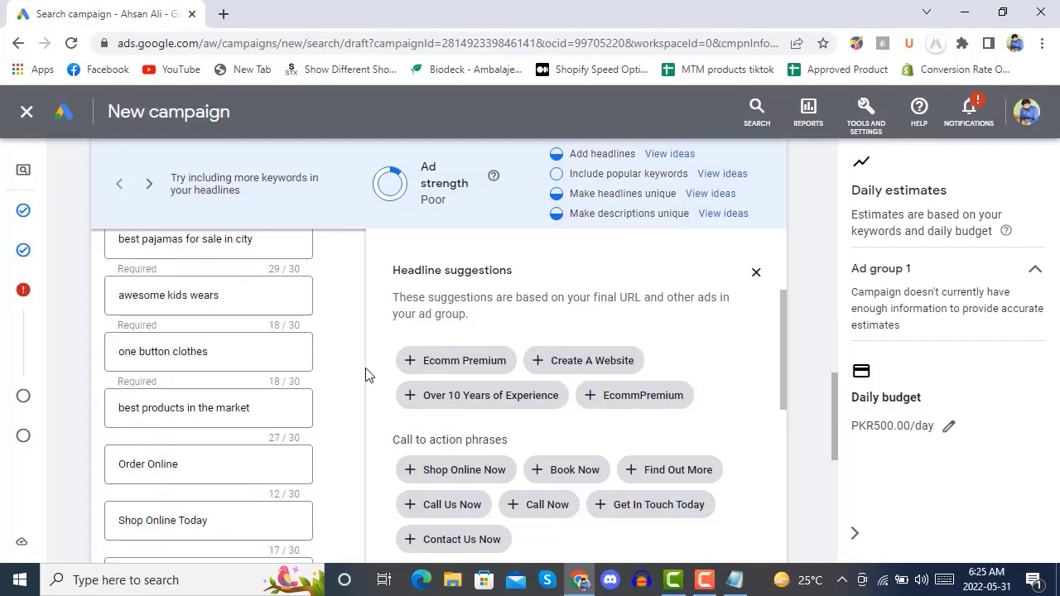
# Step: Add the suggestions "Get In Touch Today", "Over 10 Years of Experience" and "Ecomm Premium" as further headlines
pyautogui.click(431, 505)
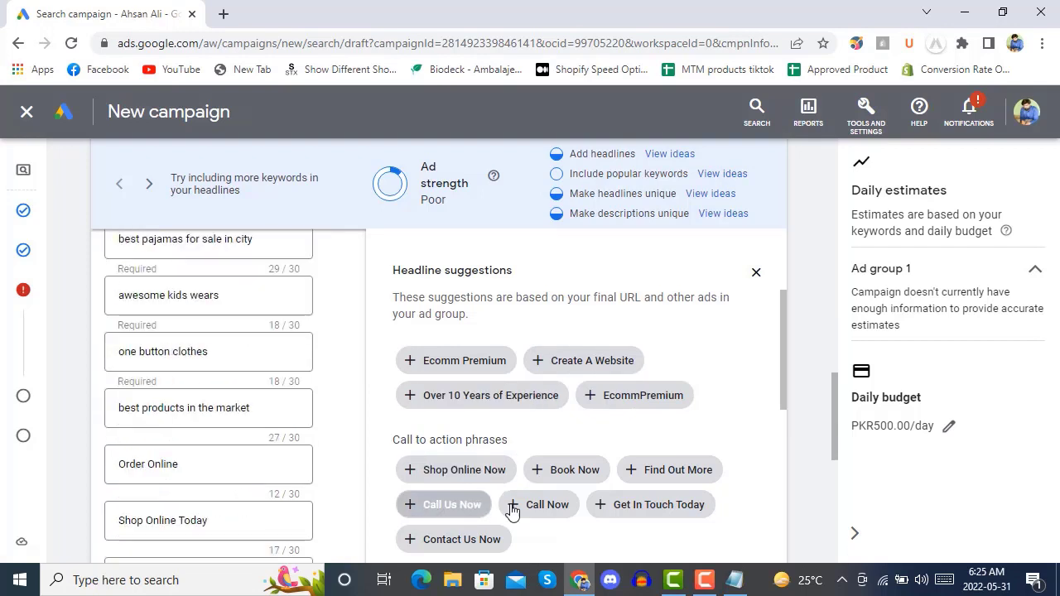
pyautogui.click(600, 508)
pyautogui.click(410, 507)
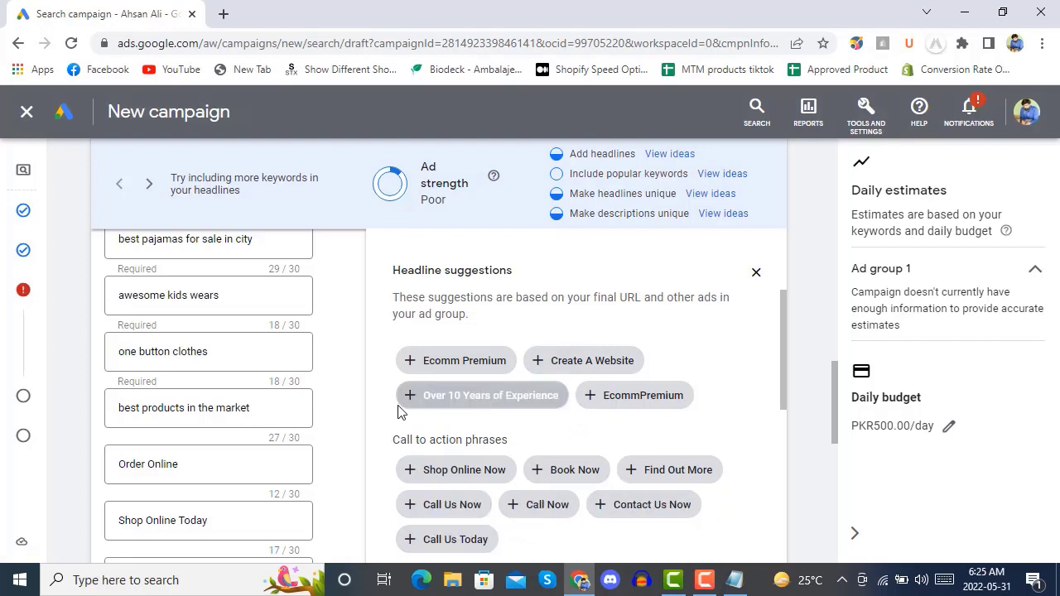
pyautogui.click(723, 174)
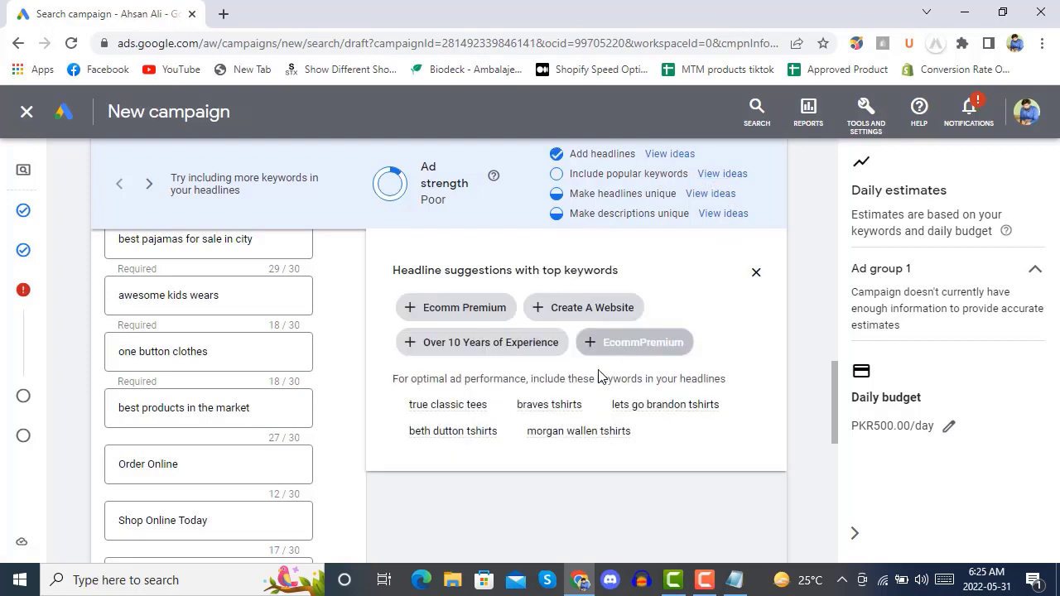
pyautogui.click(413, 346)
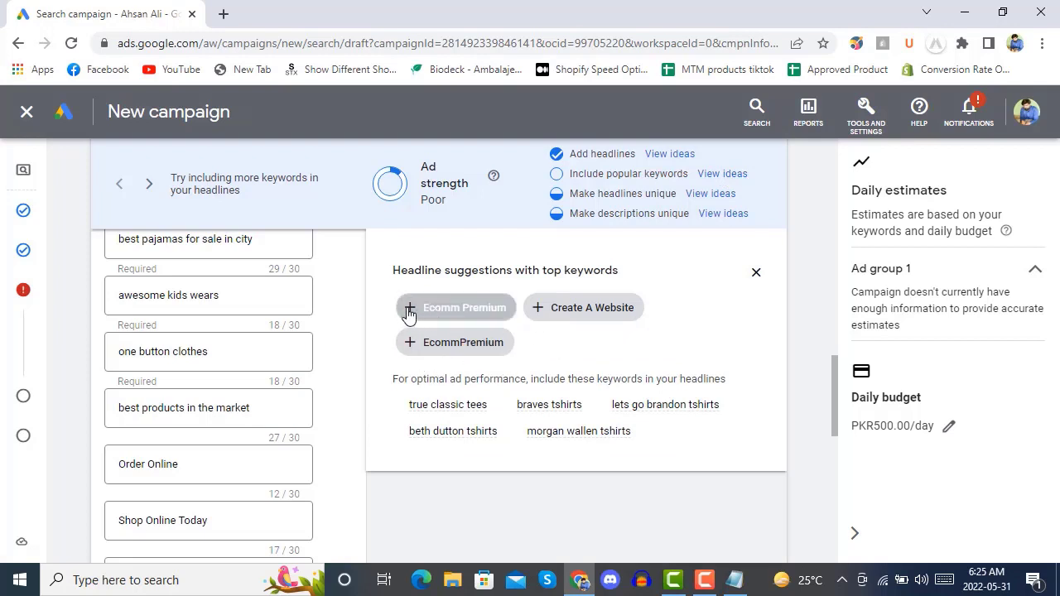
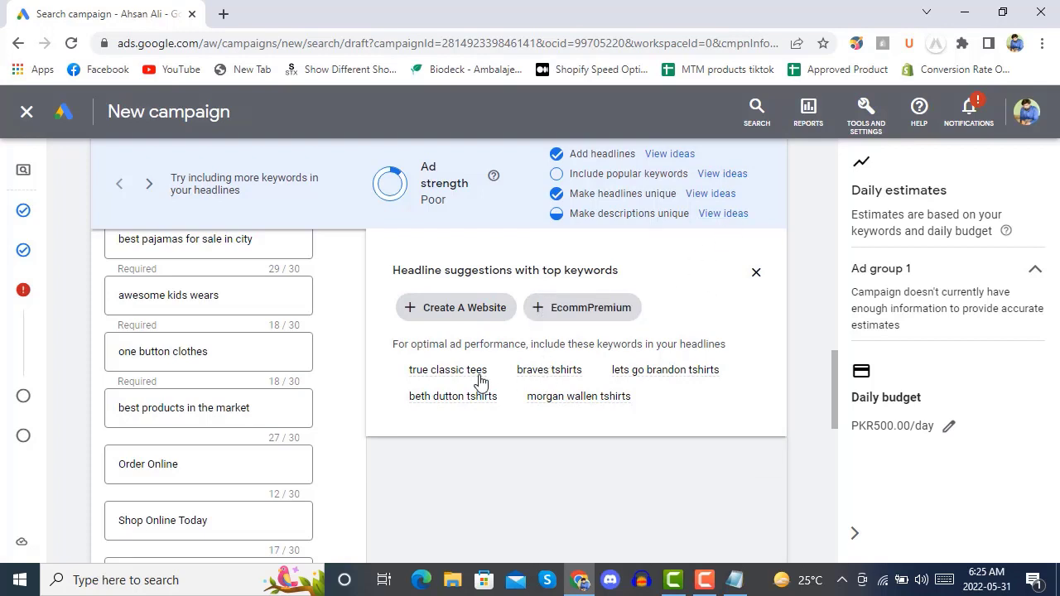
# Step: Copy the suggested keyword "morgan wallen tshirts" and append it to the "Order Online" headline
pyautogui.moveTo(435, 379)
pyautogui.moveTo(654, 399); pyautogui.dragTo(406, 373)
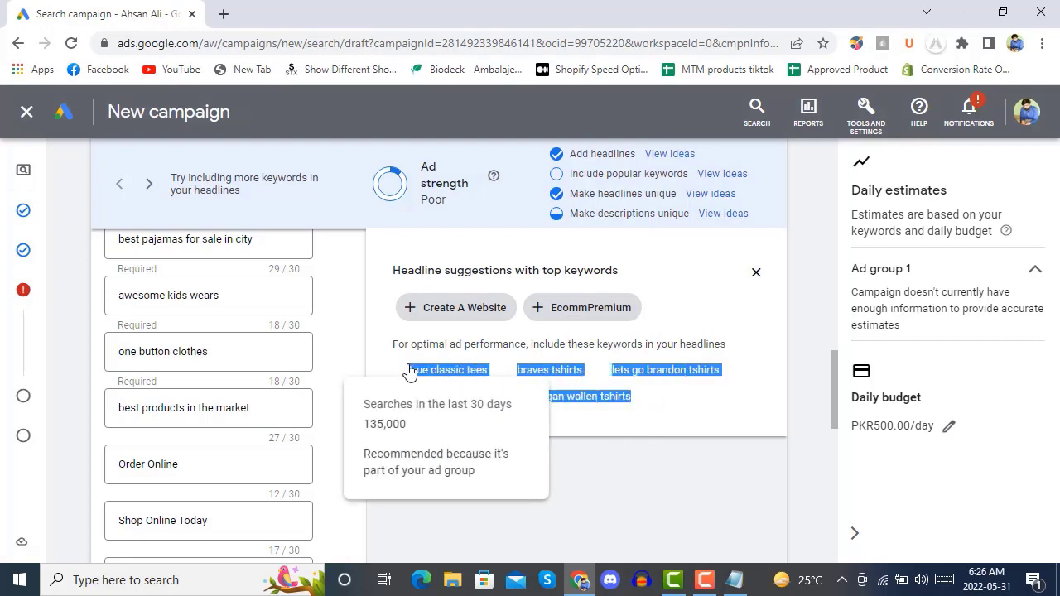
pyautogui.click(659, 421)
pyautogui.moveTo(651, 415); pyautogui.dragTo(531, 418)
pyautogui.hotkey('ctrl', 'c')
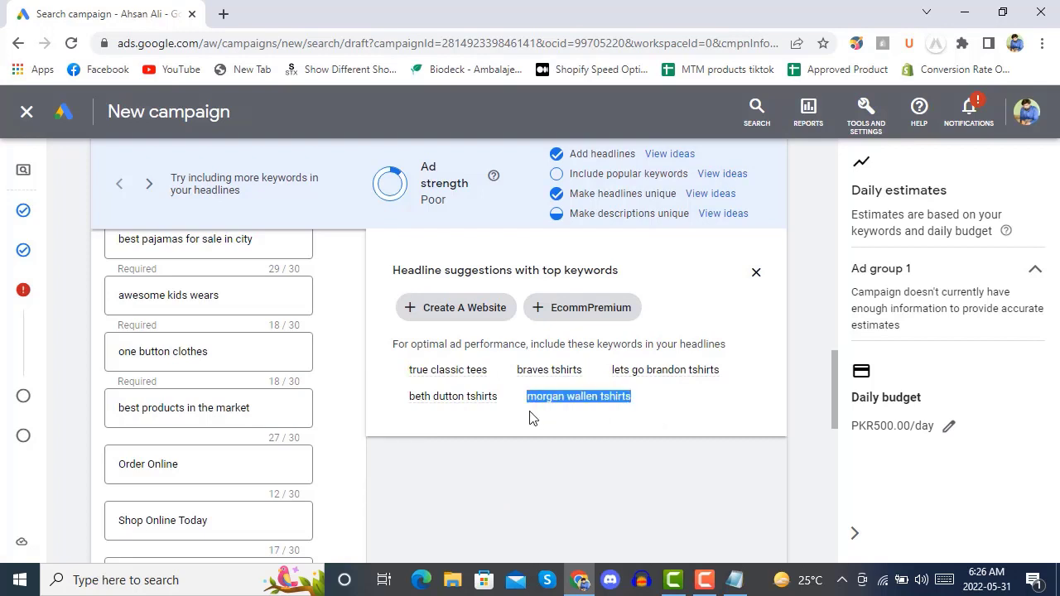
pyautogui.click(669, 412)
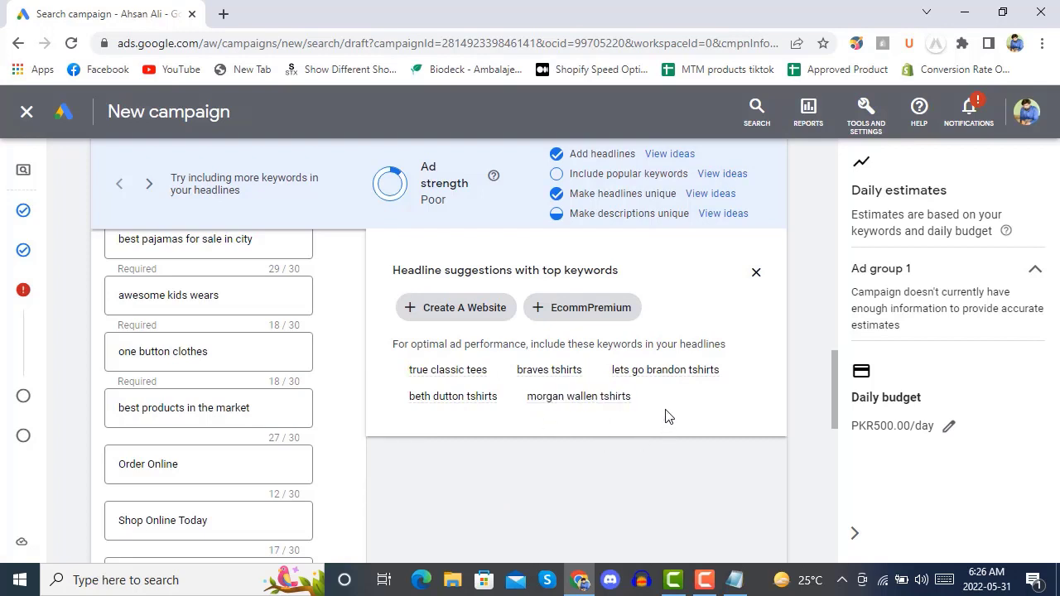
pyautogui.click(246, 465)
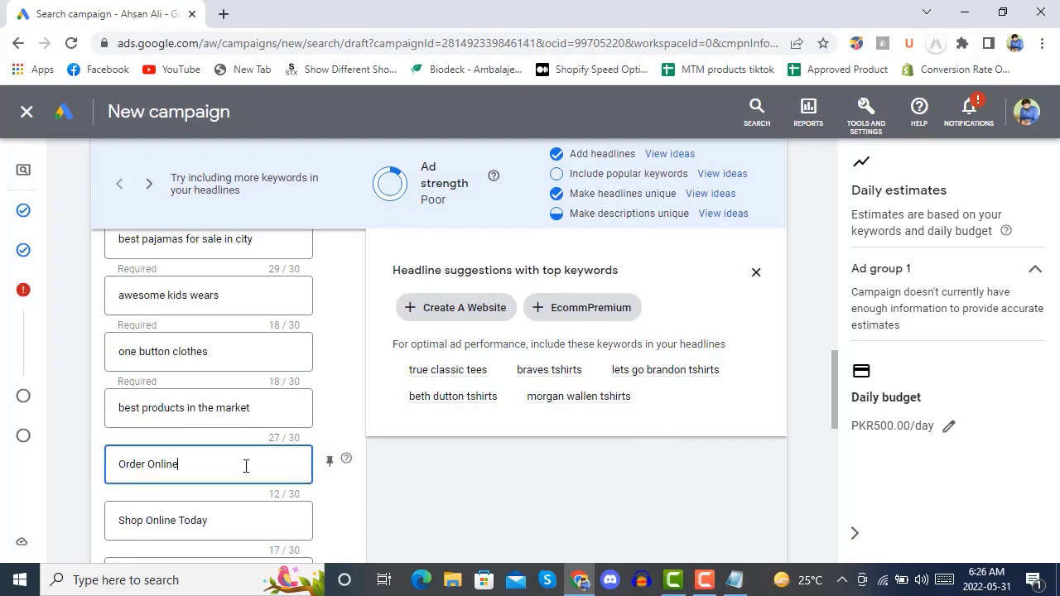
pyautogui.hotkey('ctrl', 'v')
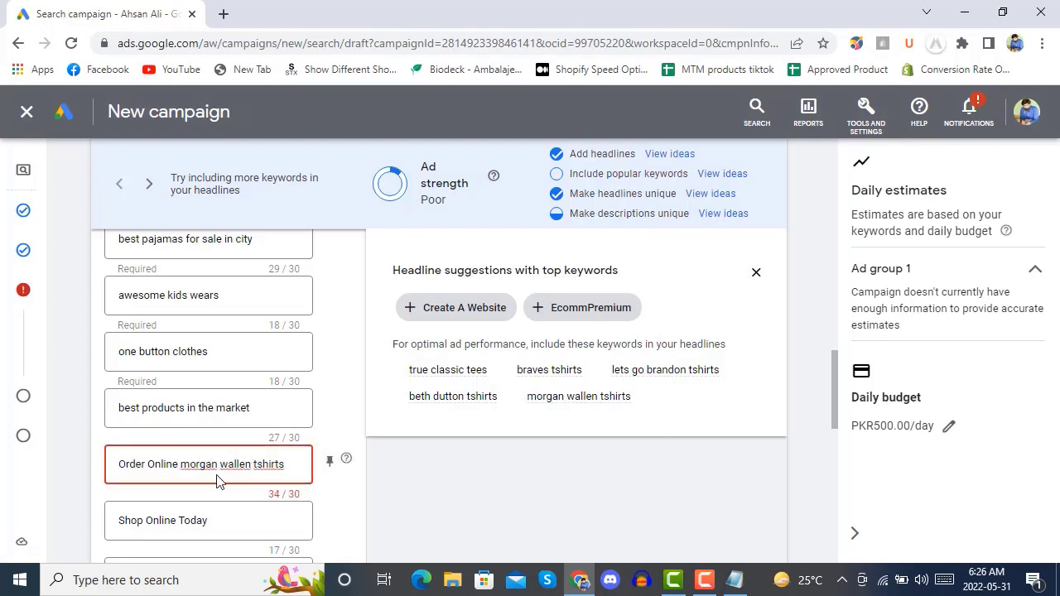
# Step: Remove "Order" from the "morgan wallen tshirts" headline and replace the first headline with the suggested keyword "lets go brandon tshirts"
pyautogui.moveTo(146, 466); pyautogui.dragTo(112, 473)
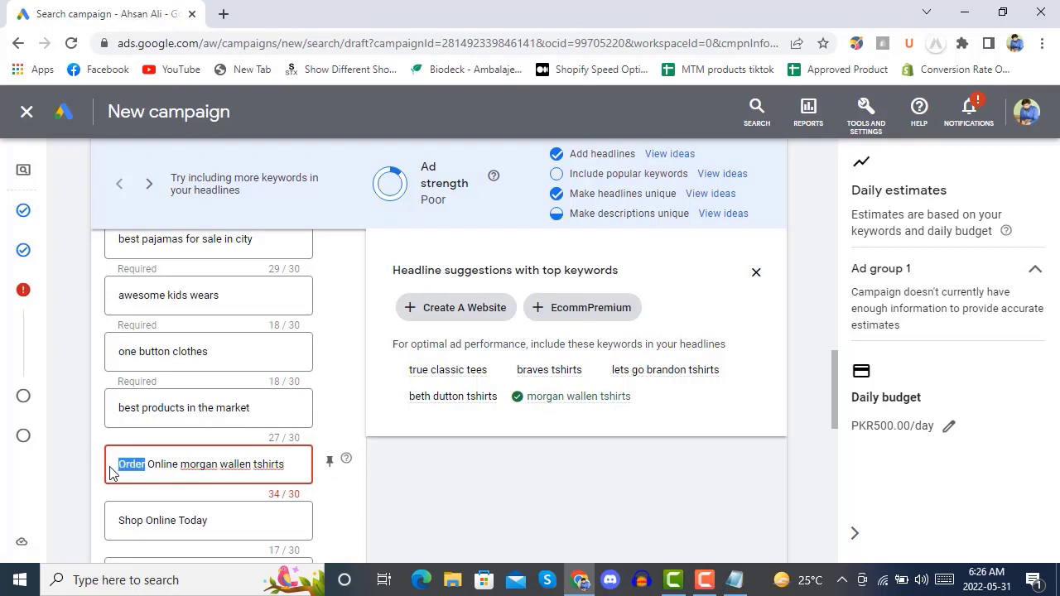
pyautogui.press('BackSpace')
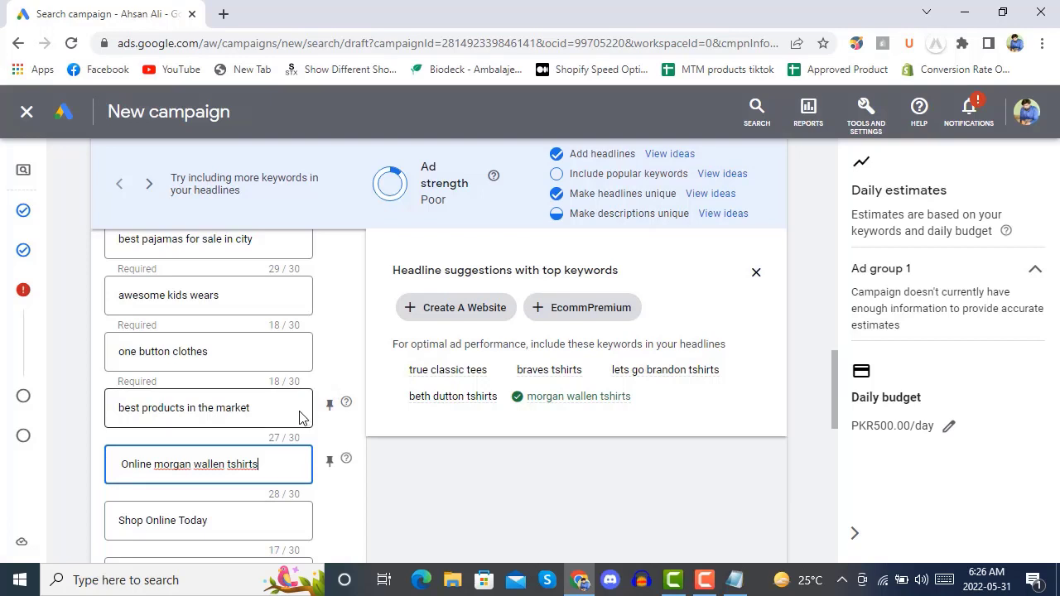
pyautogui.scroll(2, 300, 415)
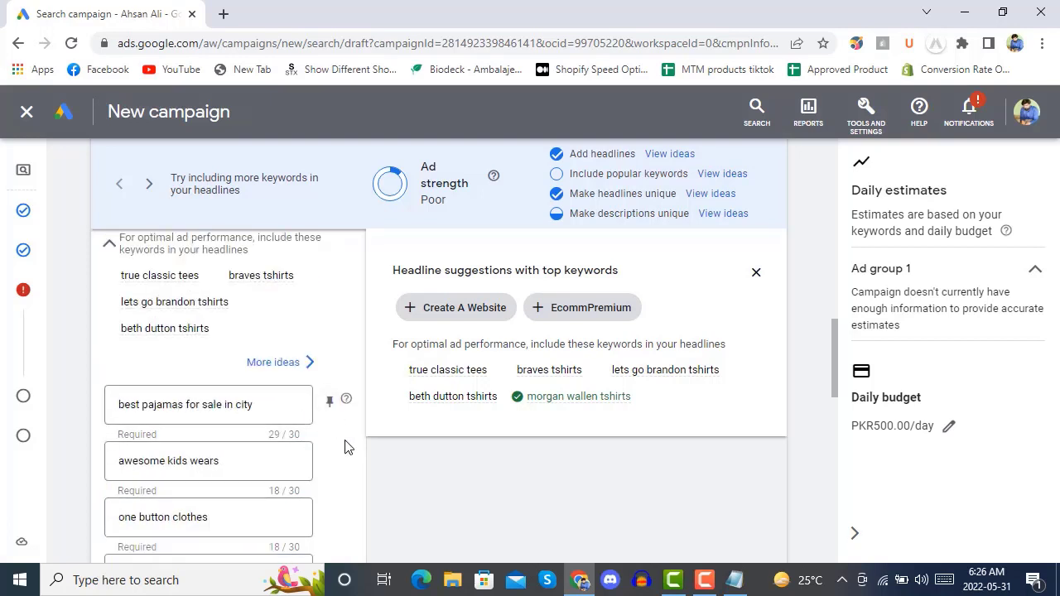
pyautogui.moveTo(729, 372); pyautogui.dragTo(596, 374)
pyautogui.hotkey('ctrl', 'c')
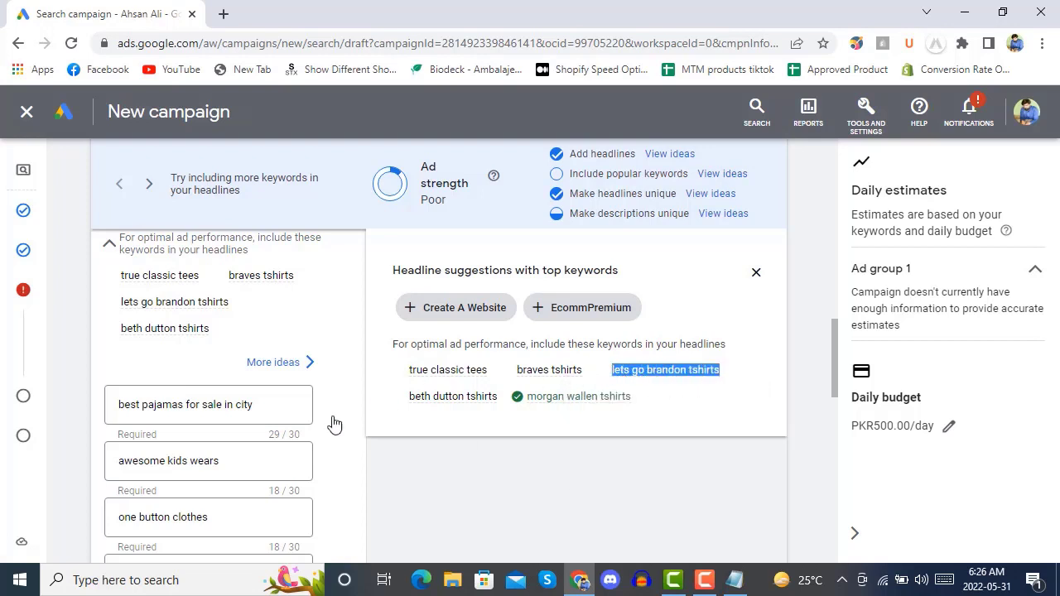
pyautogui.moveTo(261, 406); pyautogui.dragTo(105, 414)
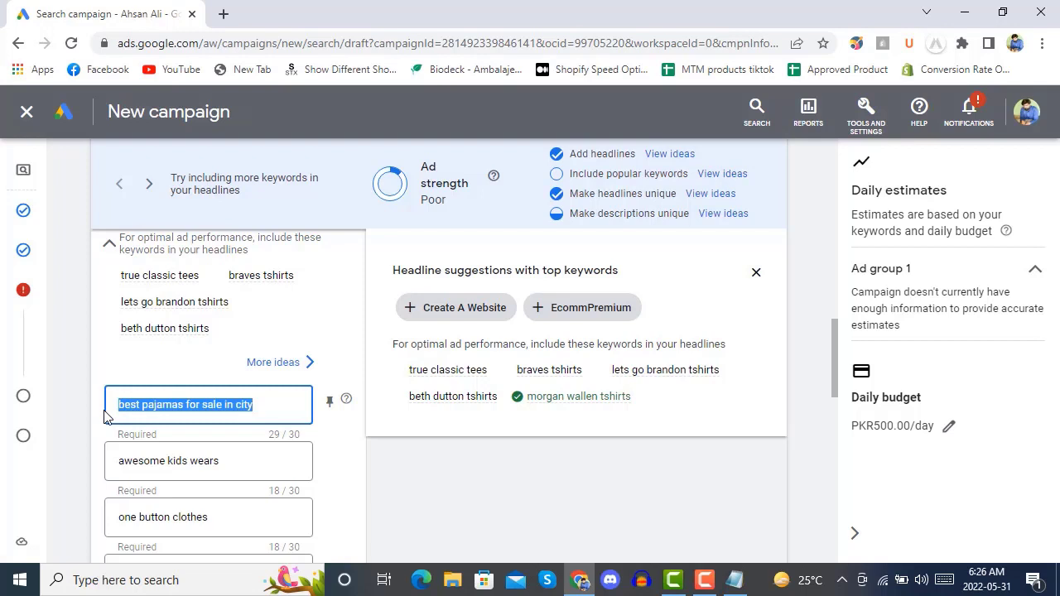
pyautogui.hotkey('ctrl', 'v')
pyautogui.click(357, 433)
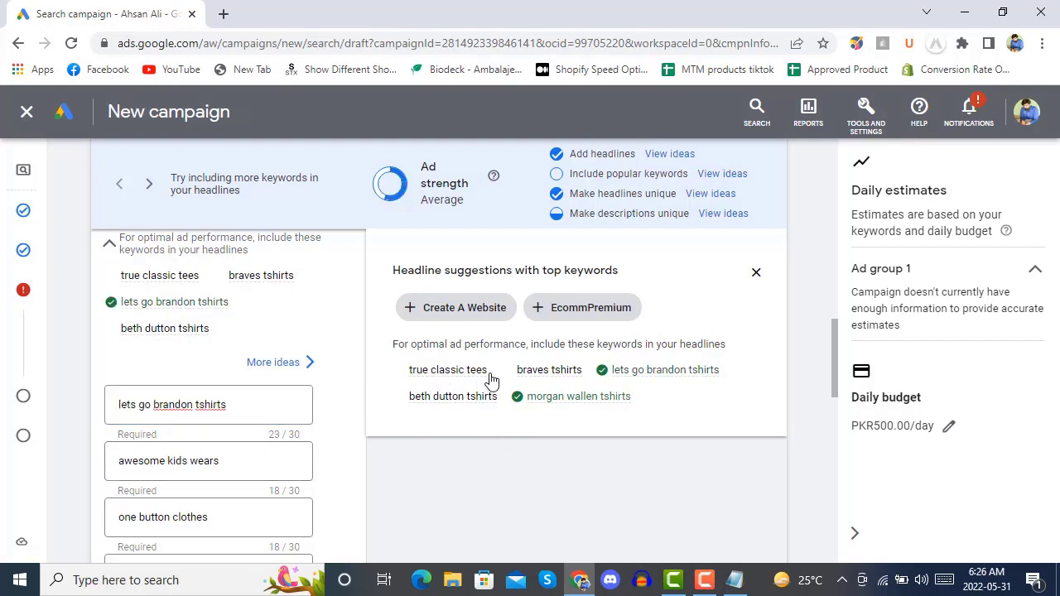
# Step: Replace the "one button clothes" headline with the suggested keyword "true classic tees"
pyautogui.moveTo(490, 378); pyautogui.dragTo(398, 380)
pyautogui.hotkey('ctrl', 'c')
pyautogui.moveTo(240, 519); pyautogui.dragTo(93, 528)
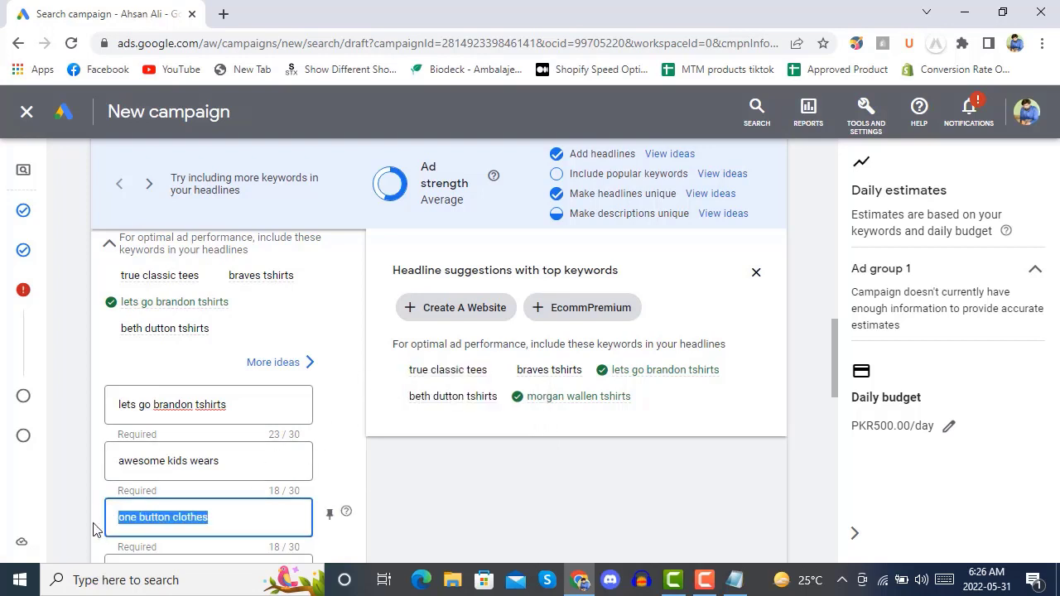
pyautogui.hotkey('ctrl', 'v')
pyautogui.click(369, 461)
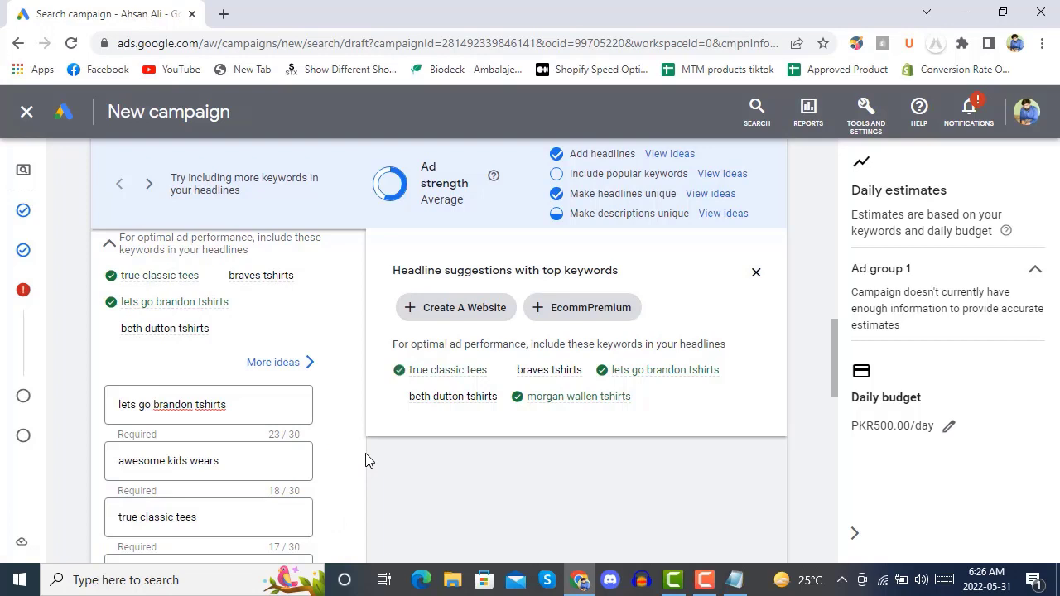
# Step: Replace the "best products in the market" headline with the suggested keyword "braves tshirts"
pyautogui.scroll(-2, 369, 461)
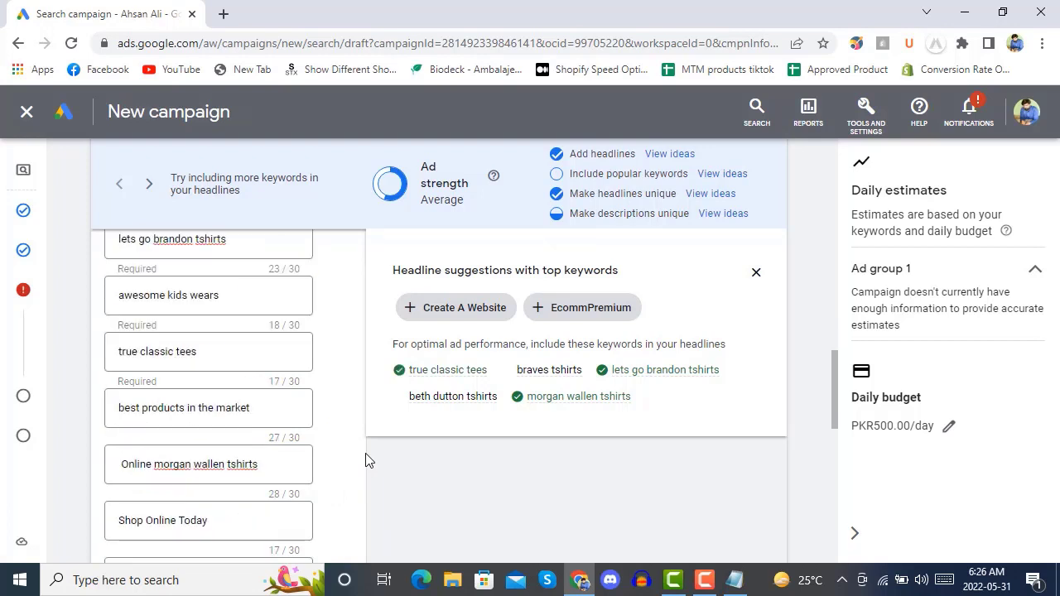
pyautogui.click(187, 353)
pyautogui.moveTo(197, 353); pyautogui.dragTo(138, 353)
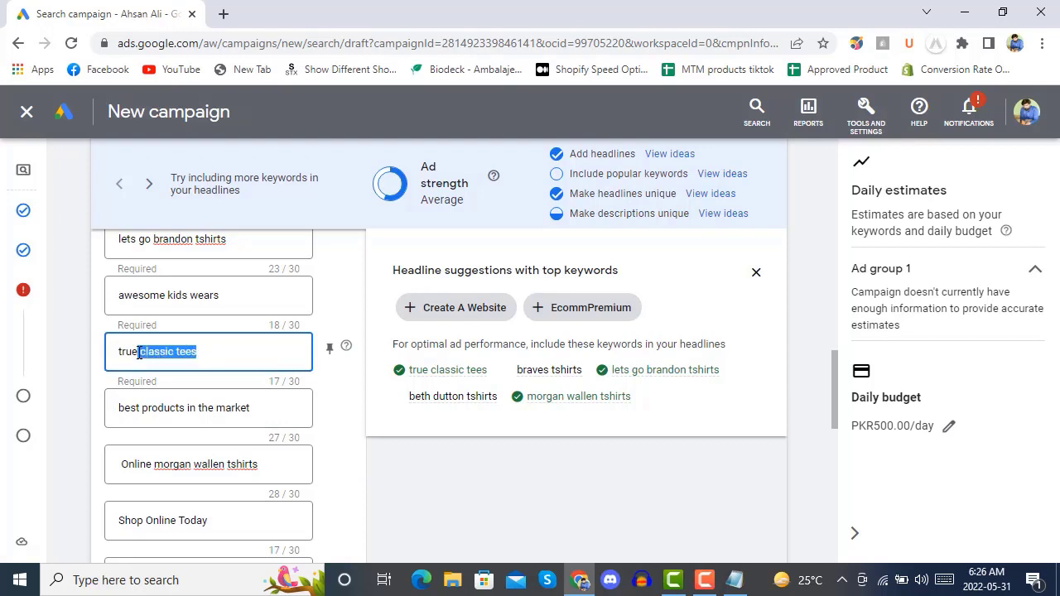
pyautogui.moveTo(254, 408); pyautogui.dragTo(116, 408)
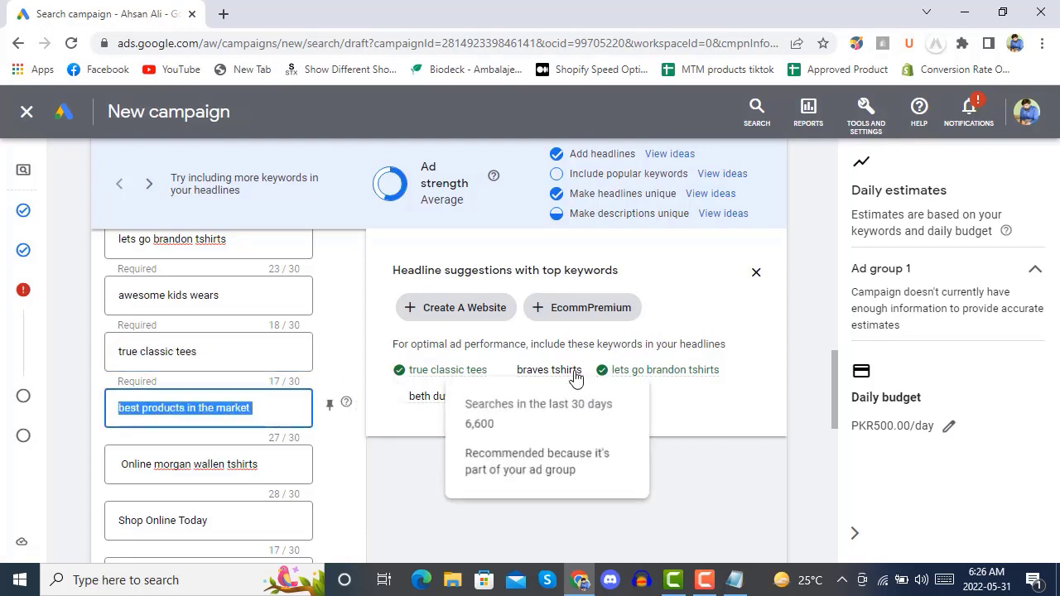
pyautogui.moveTo(580, 372); pyautogui.dragTo(497, 381)
pyautogui.hotkey('ctrl', 'c')
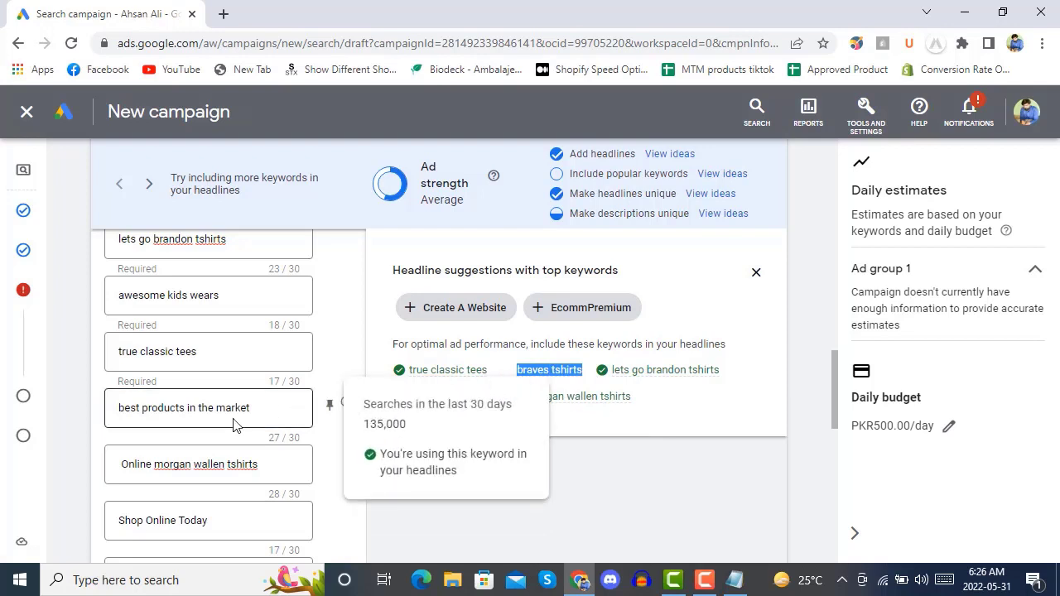
pyautogui.moveTo(273, 411); pyautogui.dragTo(91, 419)
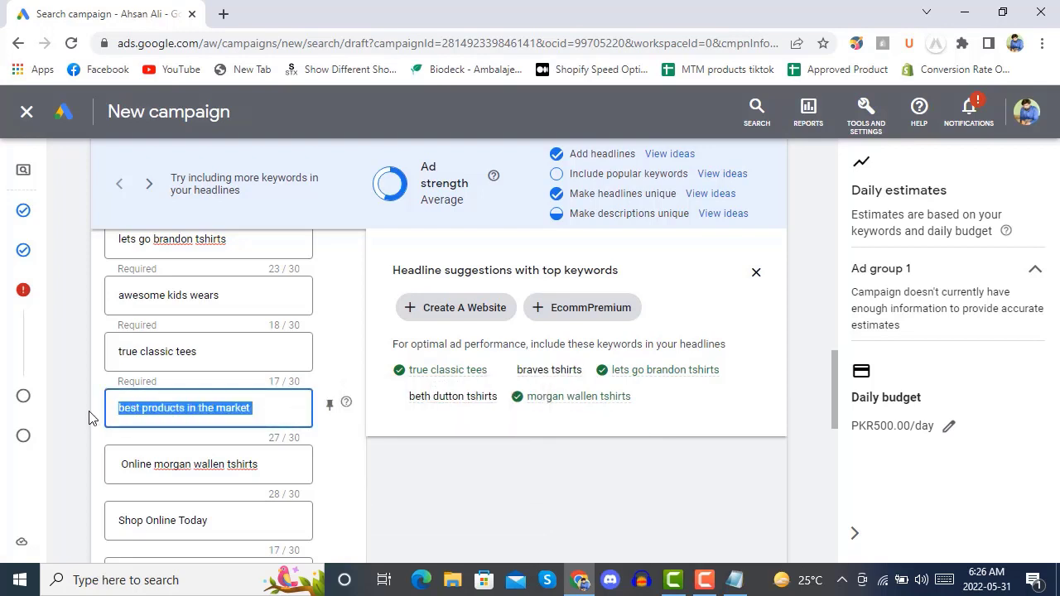
pyautogui.hotkey('ctrl', 'v')
pyautogui.click(377, 470)
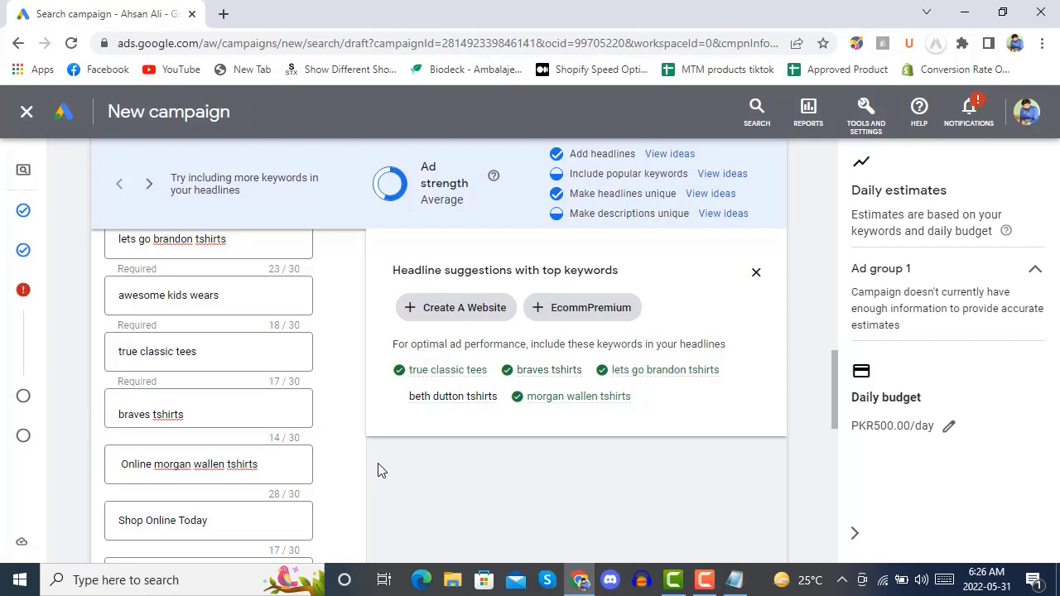
# Step: Replace the "Shop Online Today" headline with the suggested keyword "beth dutton tshirts"
pyautogui.scroll(-1, 378, 471)
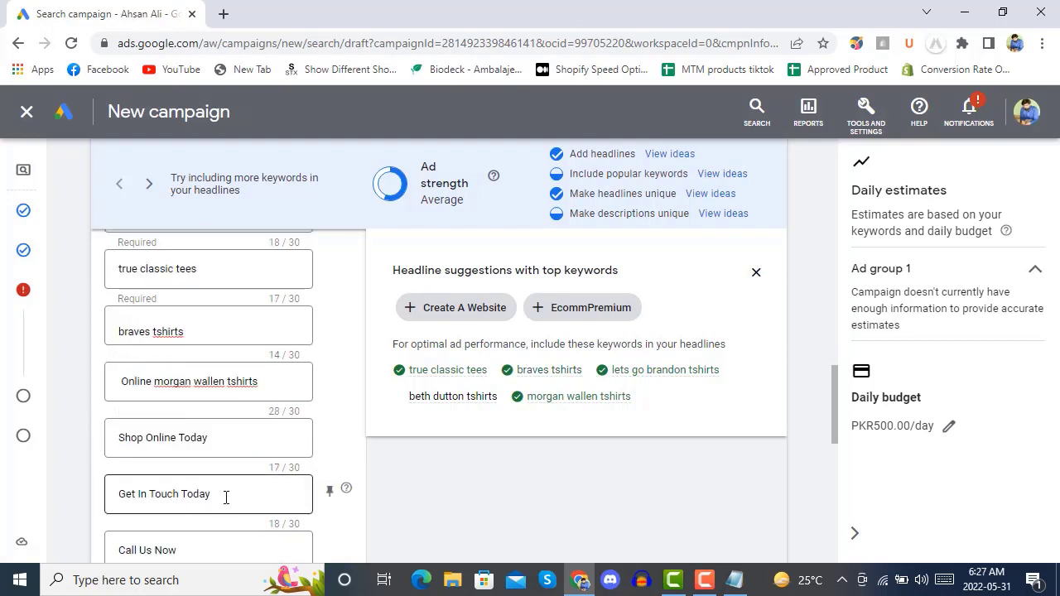
pyautogui.moveTo(227, 497); pyautogui.dragTo(115, 498)
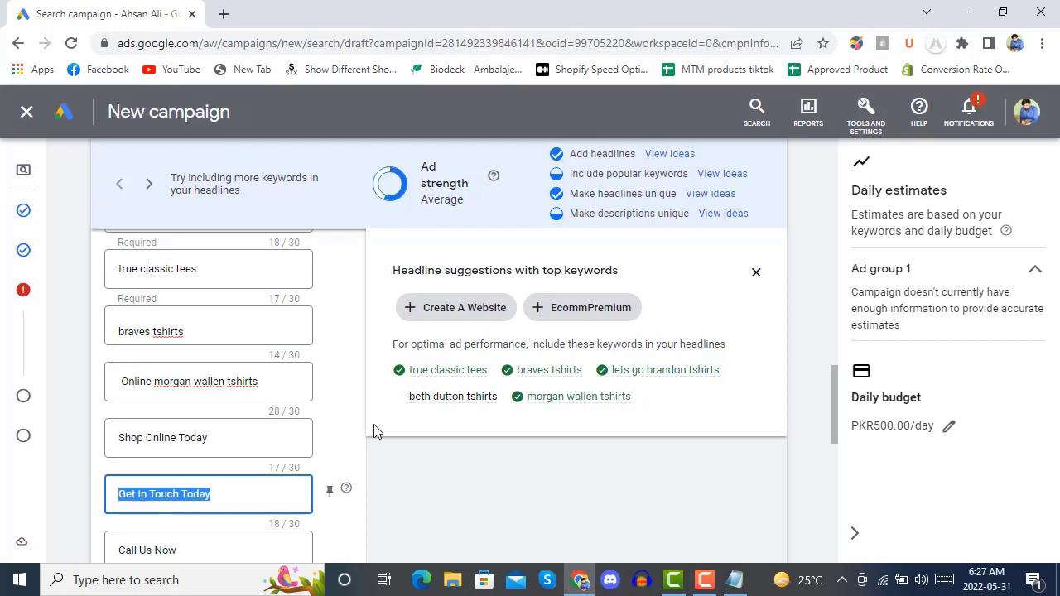
pyautogui.click(508, 412)
pyautogui.hotkey('ctrl', 'a')
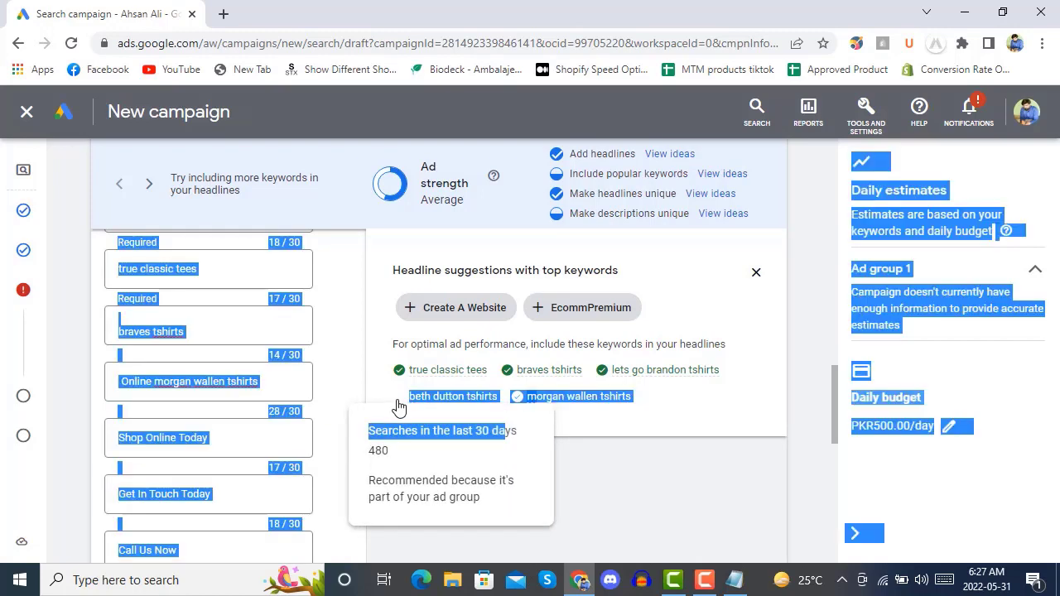
pyautogui.click(394, 427)
pyautogui.moveTo(409, 397); pyautogui.dragTo(497, 406)
pyautogui.hotkey('ctrl', 'c')
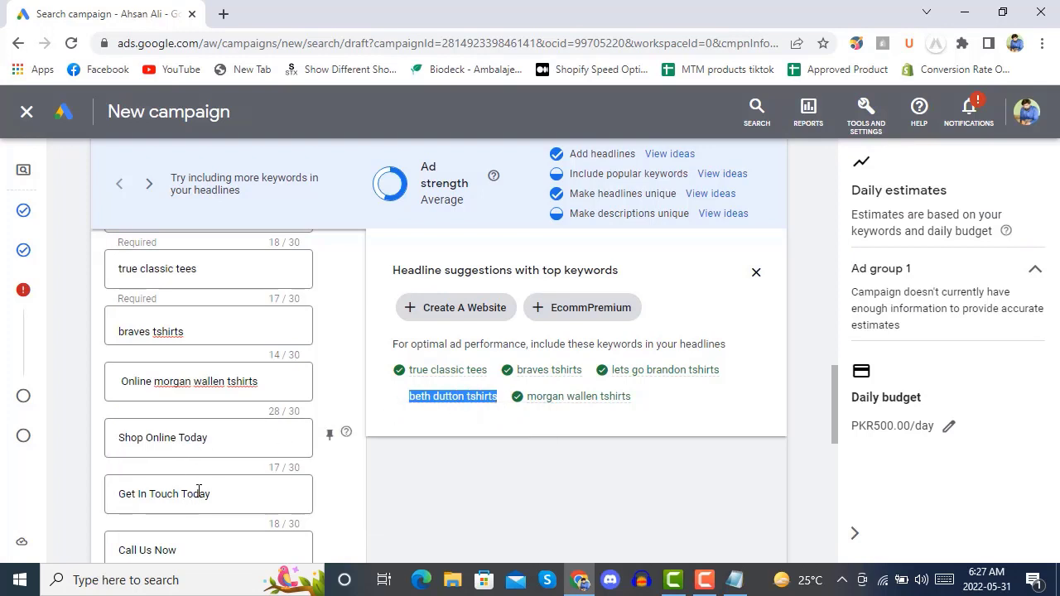
pyautogui.moveTo(229, 441); pyautogui.dragTo(95, 444)
pyautogui.hotkey('ctrl', 'v')
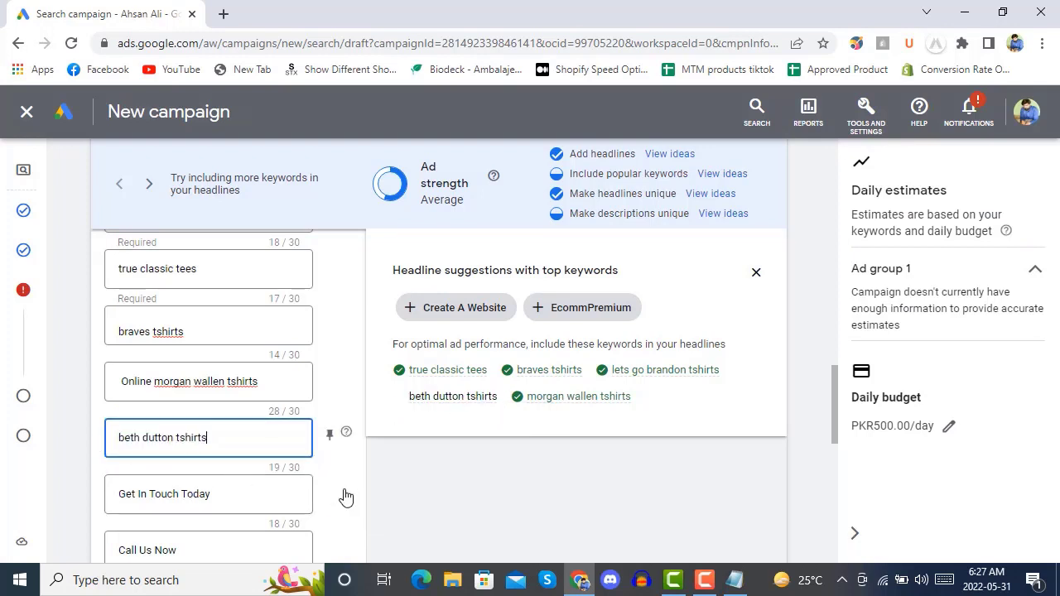
pyautogui.click(378, 486)
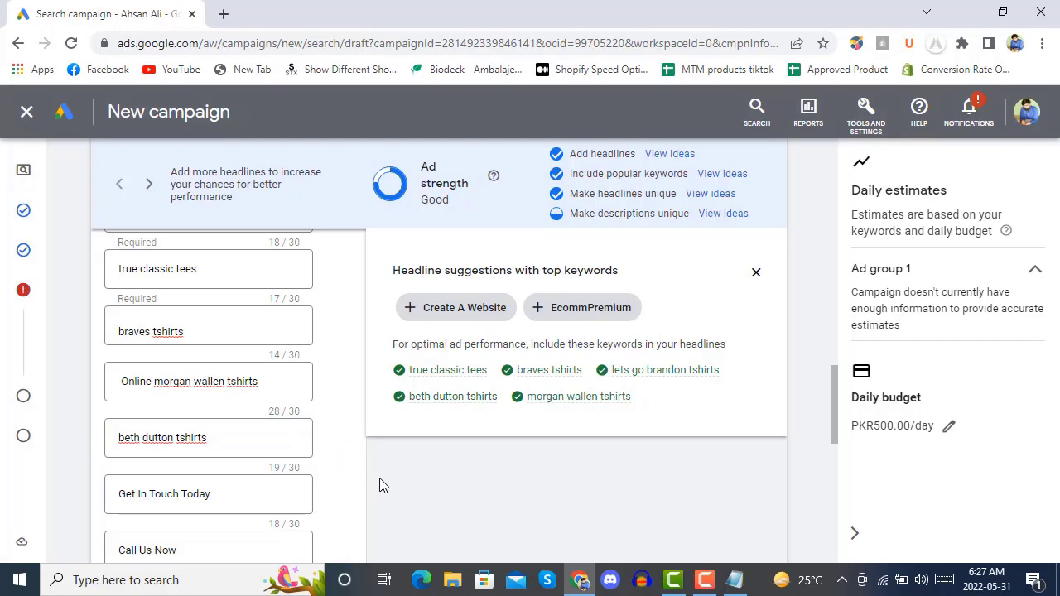
# Step: Replace the first description, "best shirts on sale", with "true classic tees" from the clipboard history
pyautogui.scroll(-8, 379, 485)
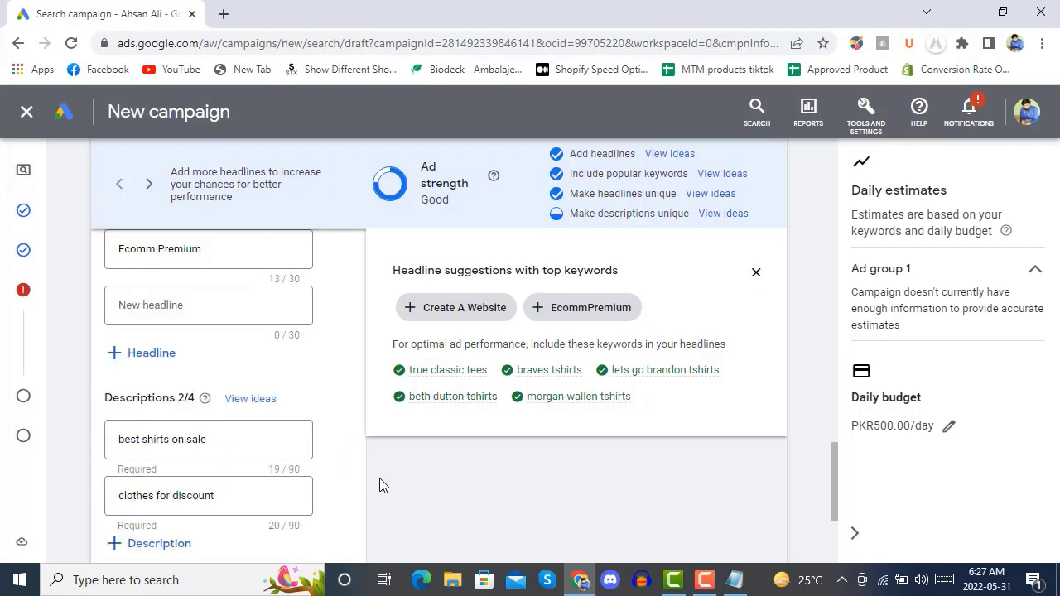
pyautogui.scroll(2, 380, 485)
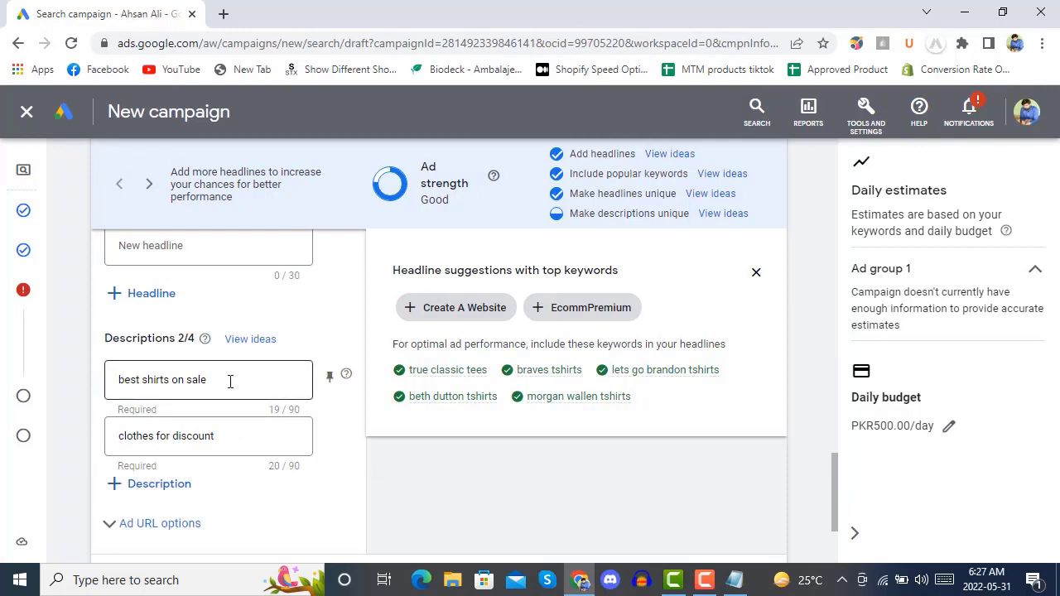
pyautogui.click(231, 431)
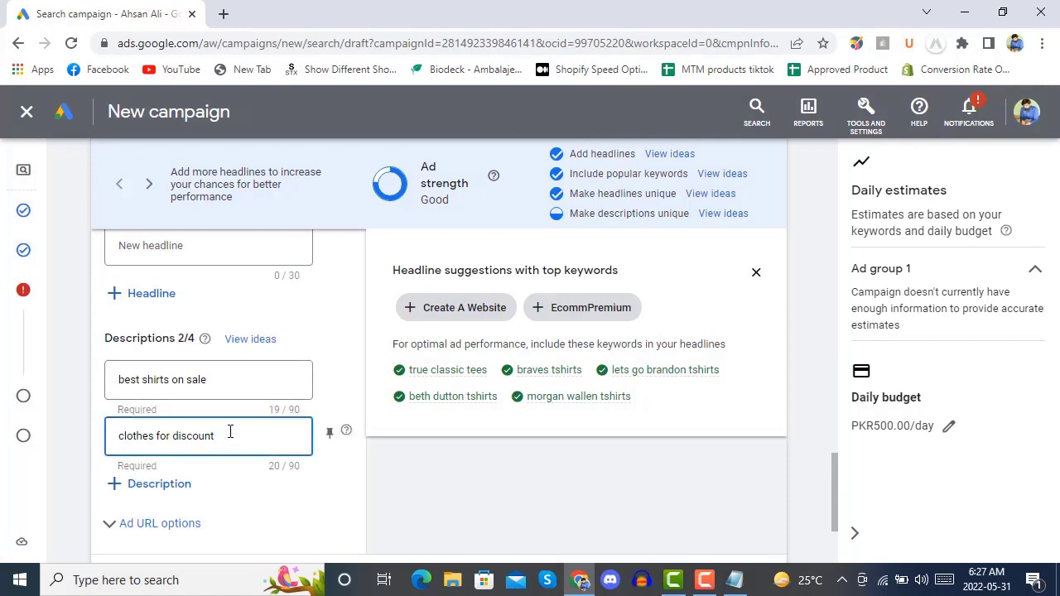
pyautogui.moveTo(229, 377); pyautogui.dragTo(116, 384)
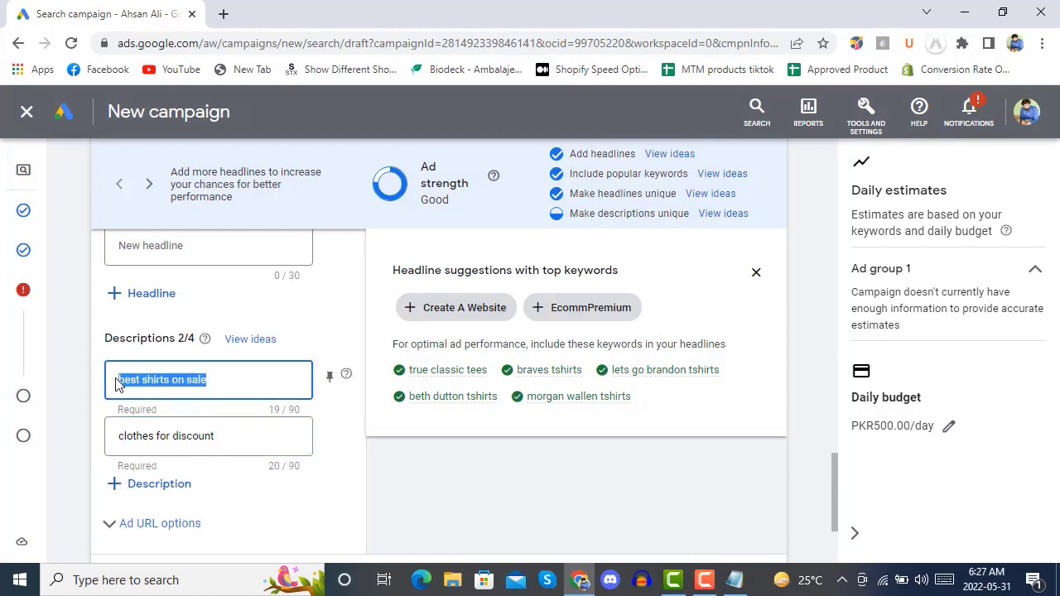
pyautogui.press('BackSpace')
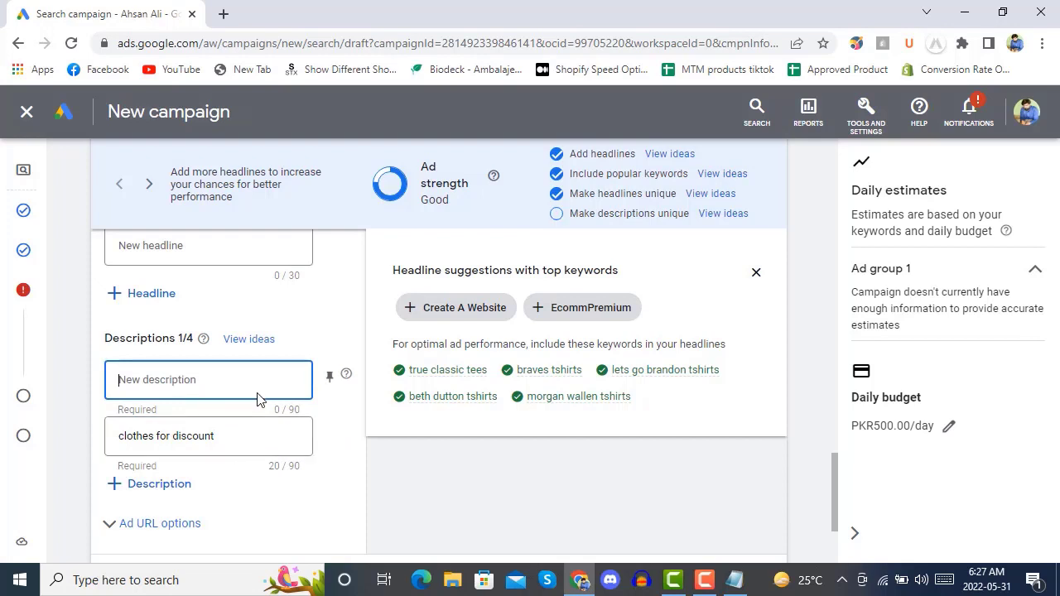
pyautogui.press('super+v')
pyautogui.click(222, 228)
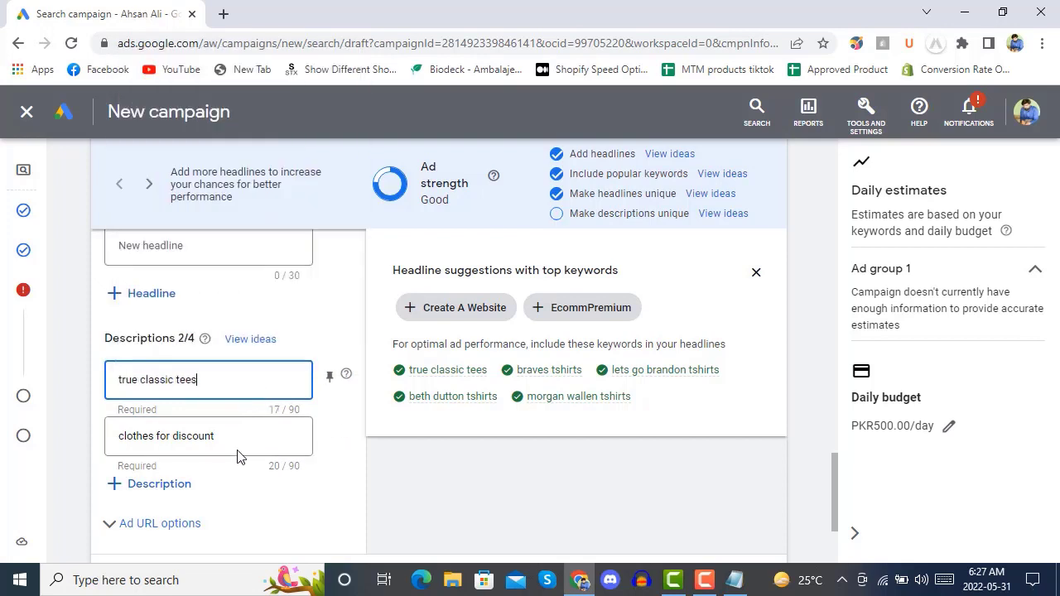
pyautogui.click(394, 491)
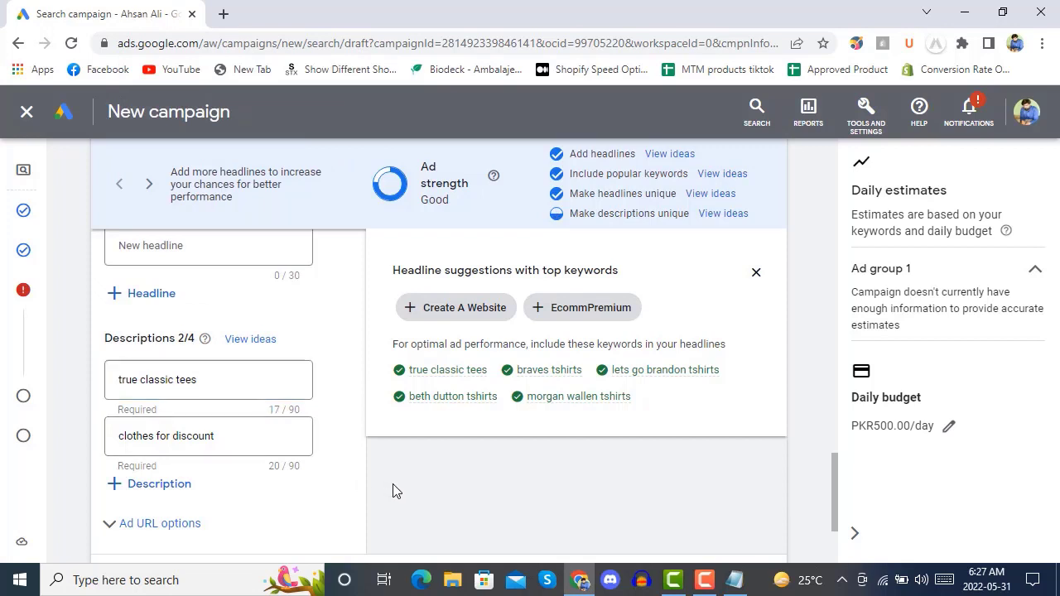
# Step: Replace the second description, "clothes for discount", with "true classic tees" from the clipboard history
pyautogui.moveTo(255, 437); pyautogui.dragTo(114, 448)
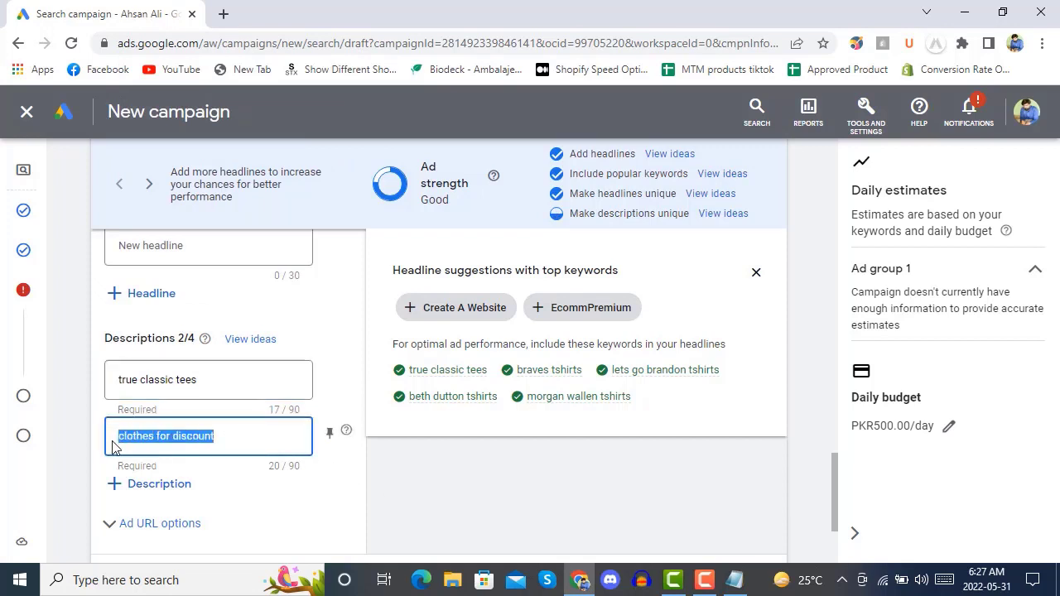
pyautogui.press('super+v')
pyautogui.click(232, 303)
pyautogui.click(379, 492)
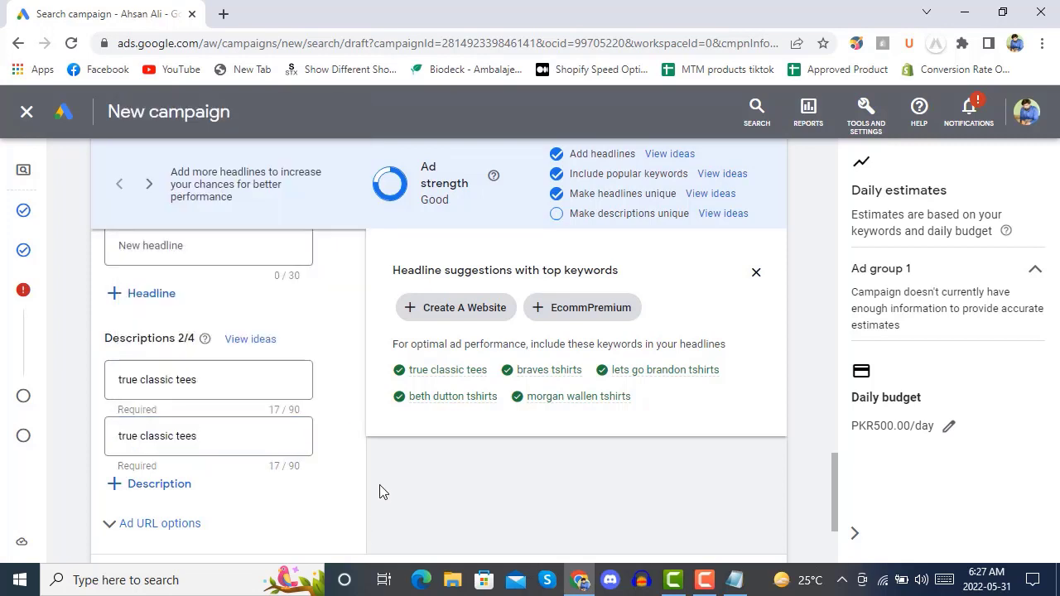
# Step: Clear the second description and enter "best clothing tees" instead
pyautogui.click(217, 441)
pyautogui.press('BackSpace')
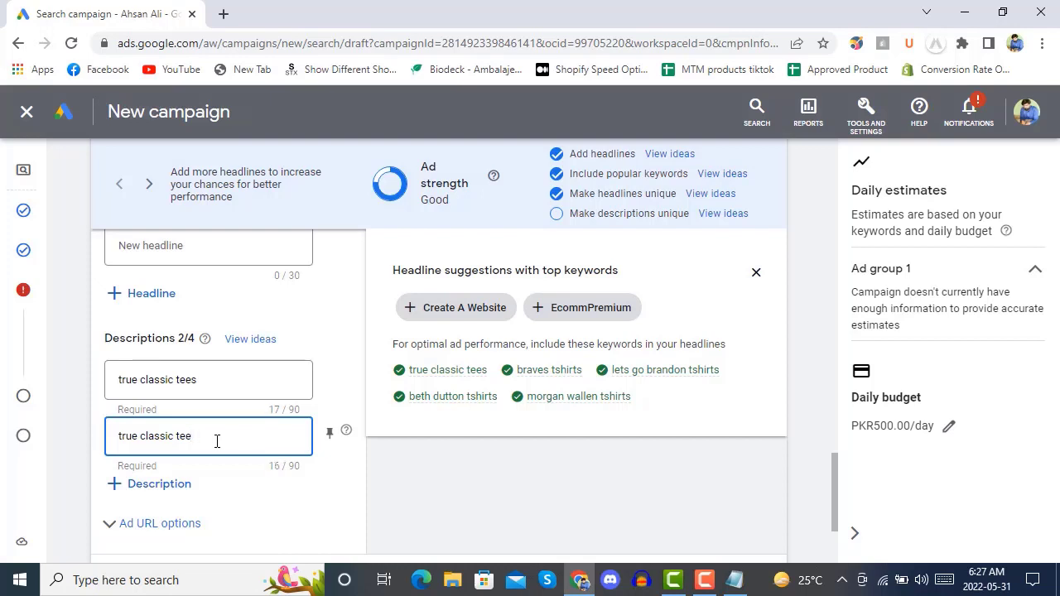
pyautogui.press('BackSpace')
pyautogui.press('BackSpace')
pyautogui.press('BackSpace')
pyautogui.press('BackSpace')
pyautogui.press('BackSpace')
pyautogui.press('BackSpace')
pyautogui.press('BackSpace')
pyautogui.press('BackSpace')
pyautogui.press('BackSpace')
pyautogui.press('BackSpace')
pyautogui.press('BackSpace')
pyautogui.press('BackSpace')
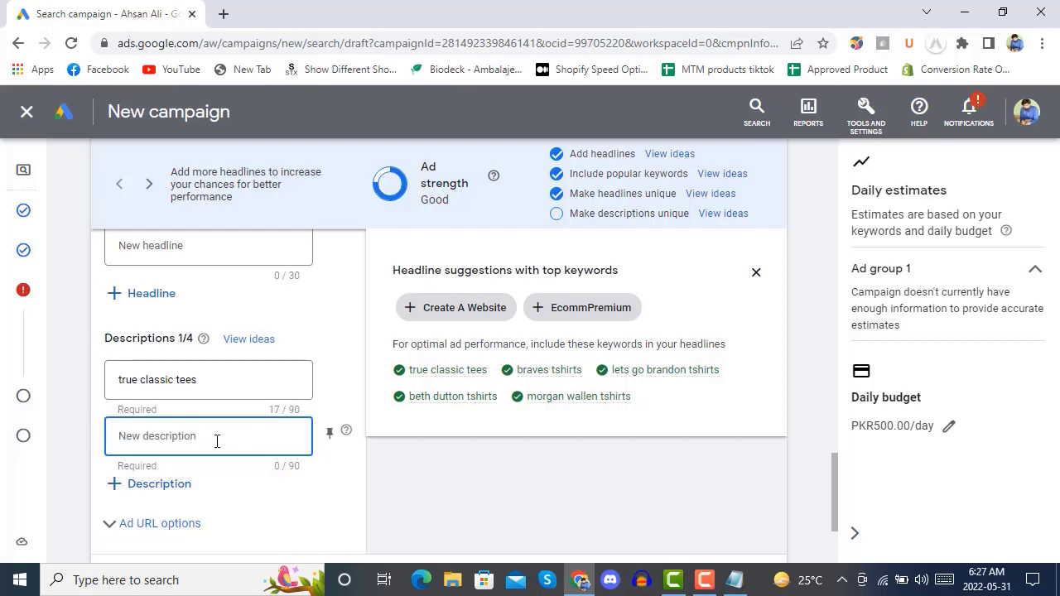
pyautogui.write('best c')
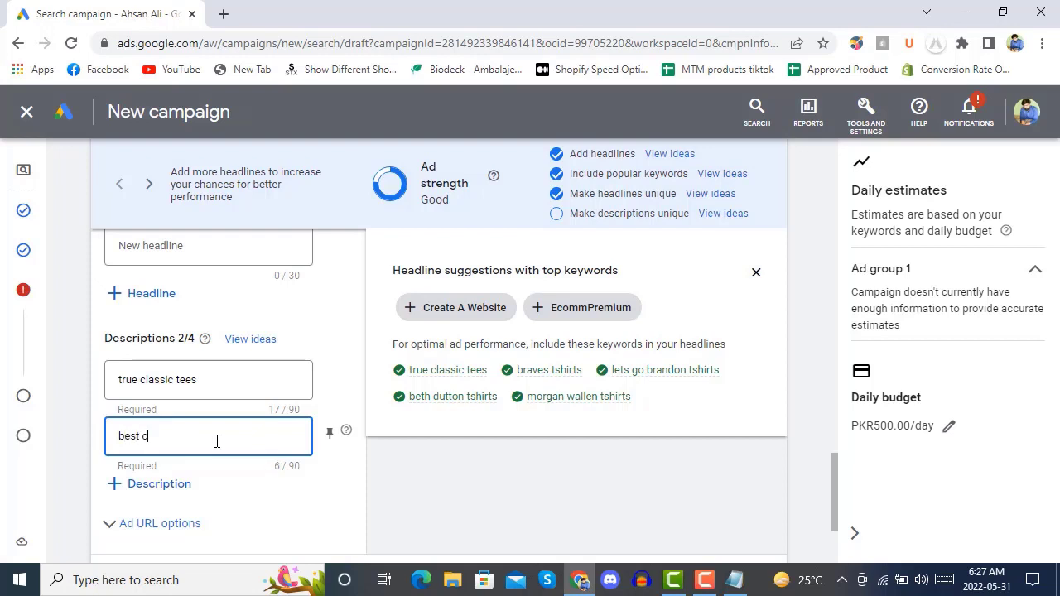
pyautogui.write('lothing tees')
pyautogui.click(386, 482)
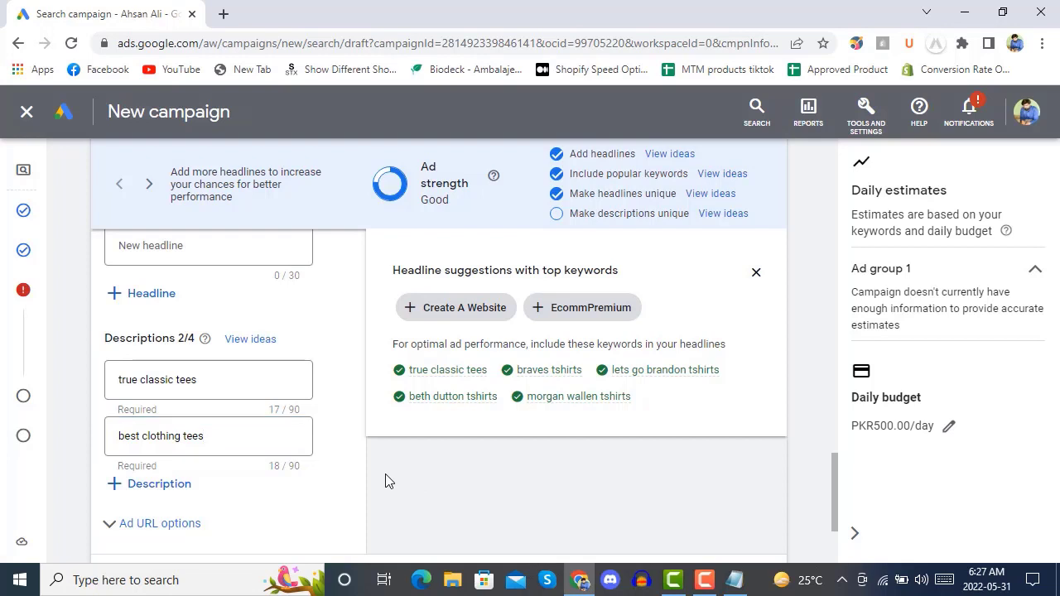
# Step: Remove "tees" from the end of the second description, leaving "best clothing"
pyautogui.click(235, 435)
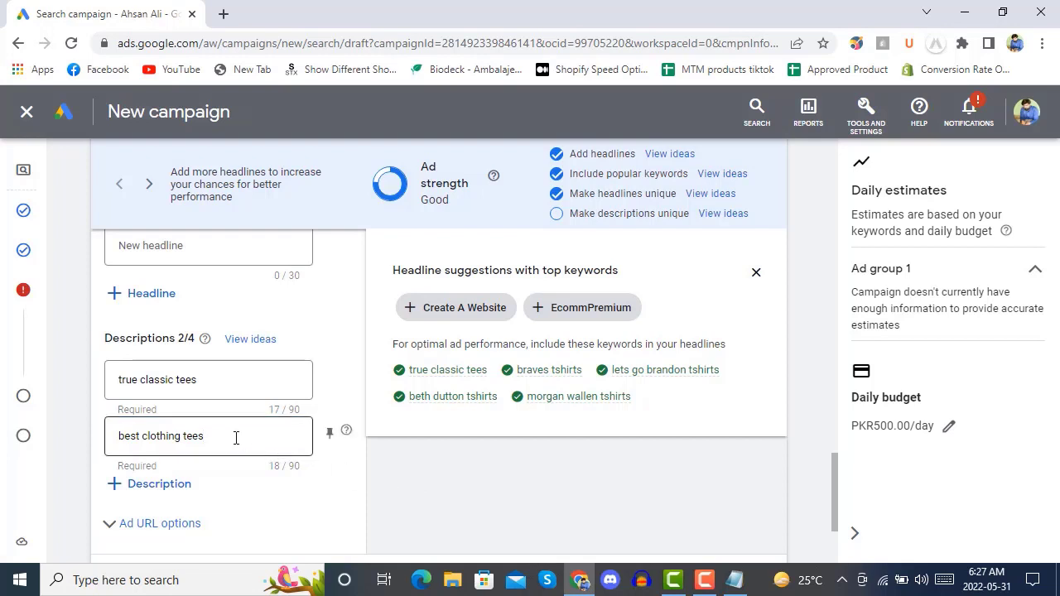
pyautogui.press('BackSpace')
pyautogui.press('BackSpace')
pyautogui.press('BackSpace')
pyautogui.press('BackSpace')
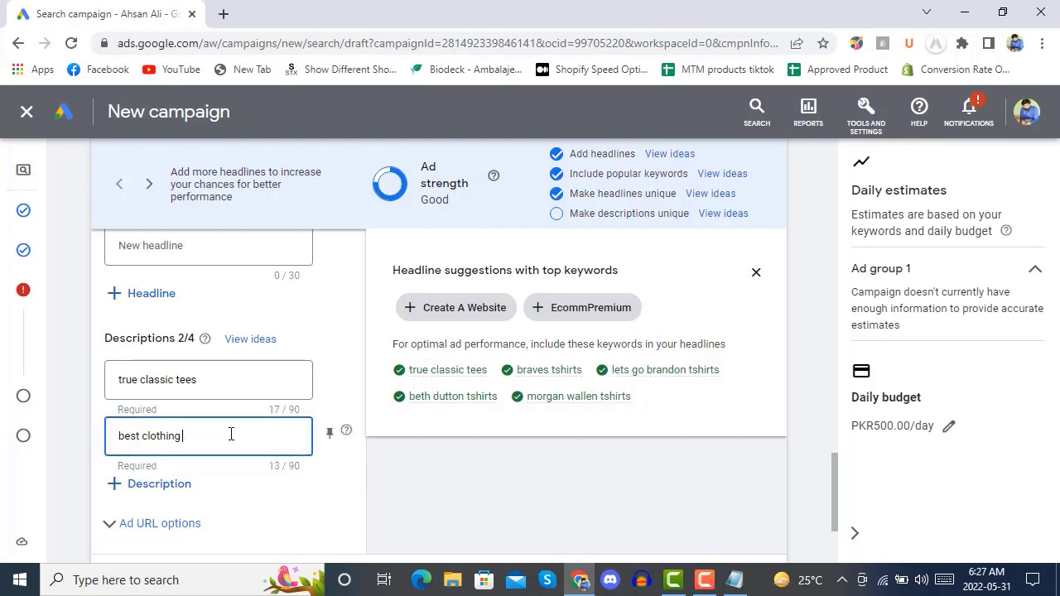
pyautogui.click(404, 486)
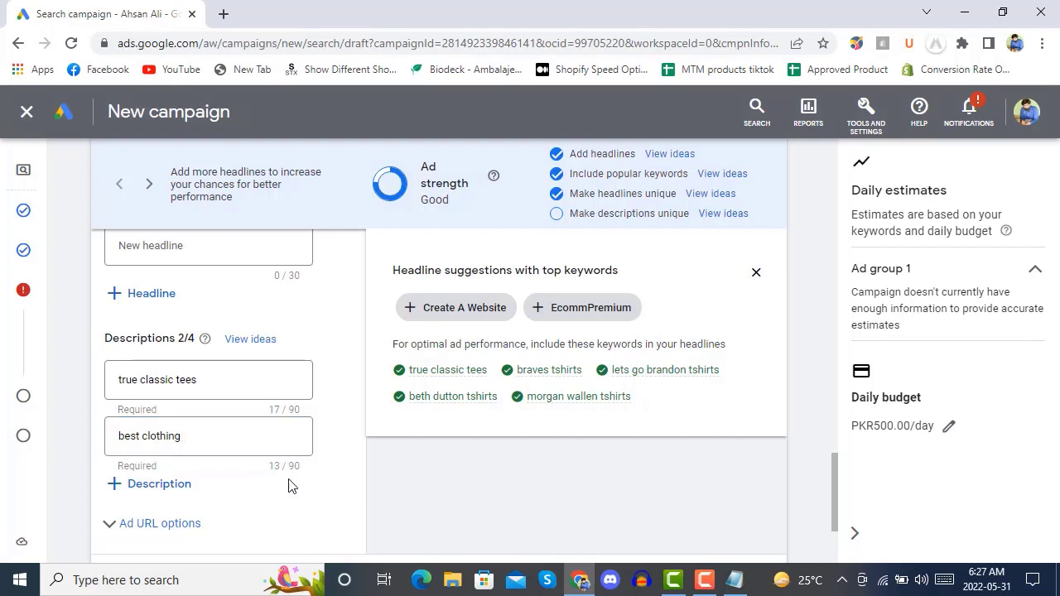
# Step: Replace the second description with "lets go brandon tshirts" from the clipboard history
pyautogui.click(210, 432)
pyautogui.moveTo(210, 432); pyautogui.dragTo(110, 447)
pyautogui.press('super+v')
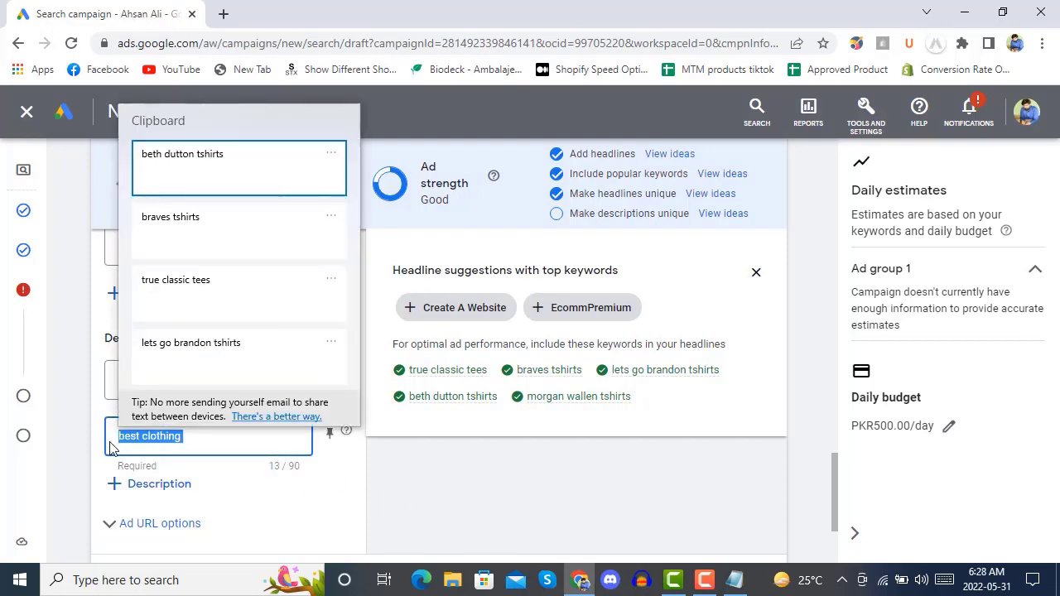
pyautogui.click(207, 348)
pyautogui.click(394, 487)
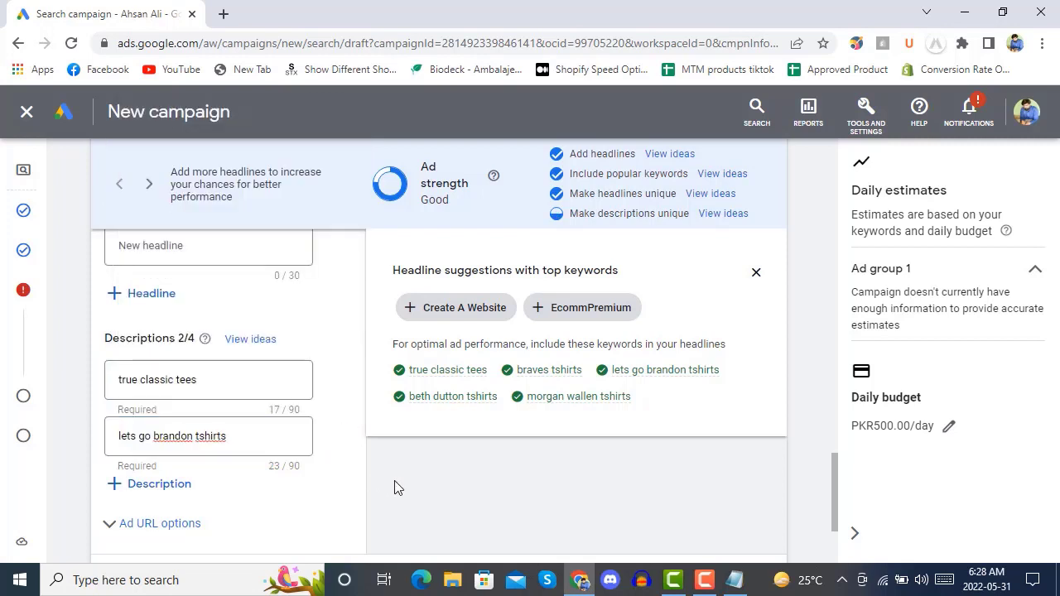
# Step: Add a third description and fill it with "morgan wallen tshirts" from the clipboard history
pyautogui.click(162, 486)
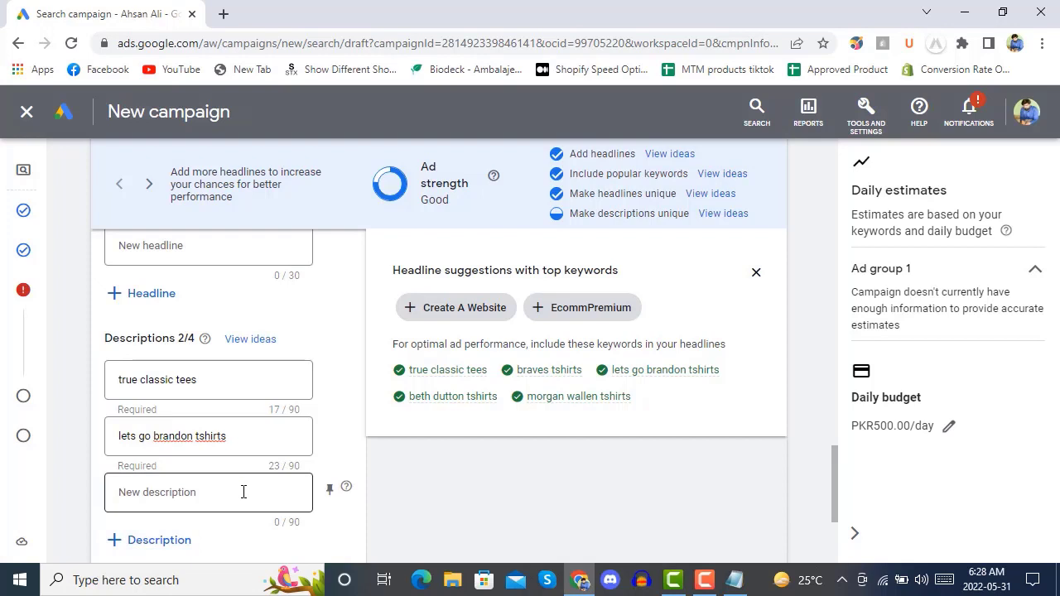
pyautogui.click(243, 492)
pyautogui.press('super+v')
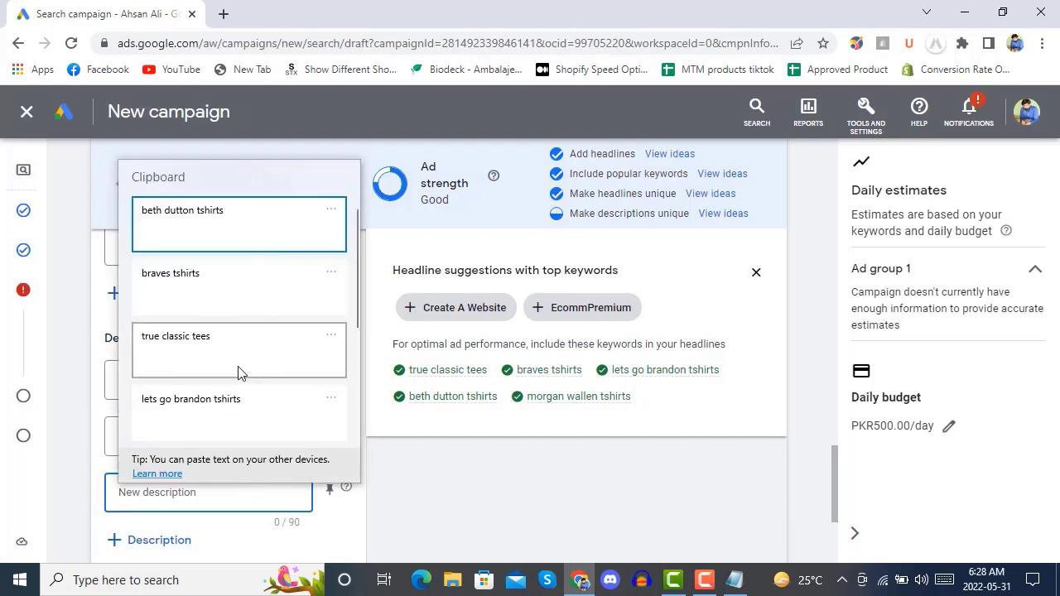
pyautogui.scroll(-1, 238, 398)
pyautogui.click(261, 446)
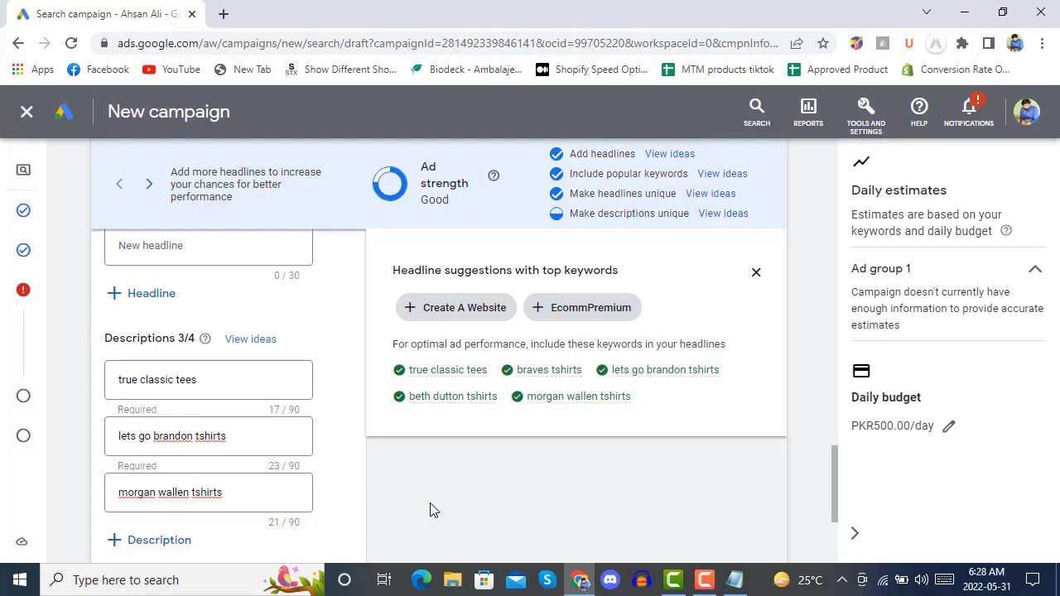
# Step: Remove "tshirts" from the third description so that it reads "morgan wallen"
pyautogui.click(248, 492)
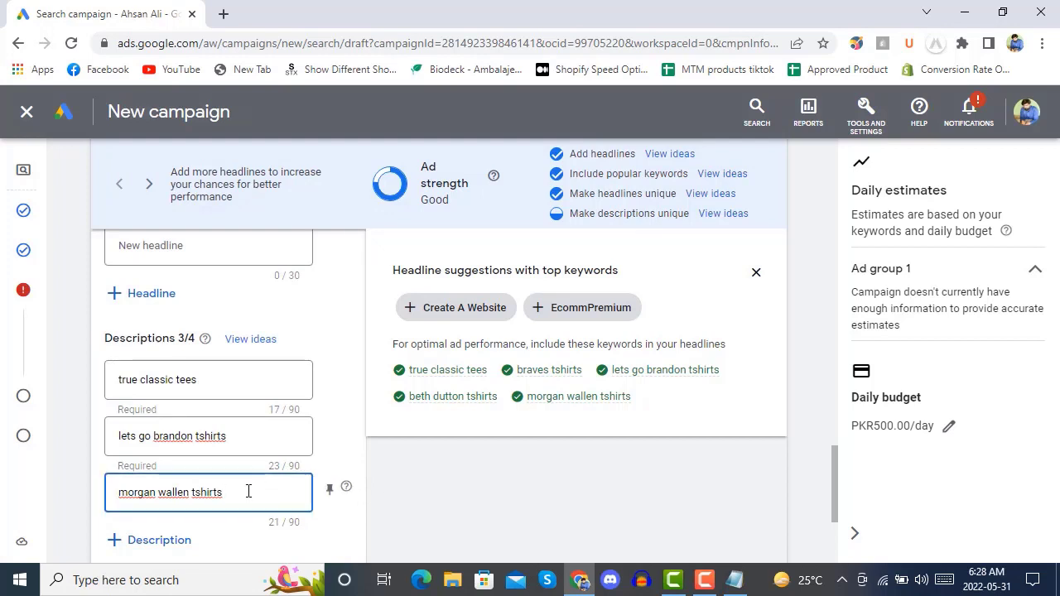
pyautogui.press('BackSpace')
pyautogui.press('BackSpace')
pyautogui.press('BackSpace')
pyautogui.press('BackSpace')
pyautogui.press('BackSpace')
pyautogui.press('BackSpace')
pyautogui.press('BackSpace')
pyautogui.press('BackSpace')
pyautogui.click(402, 491)
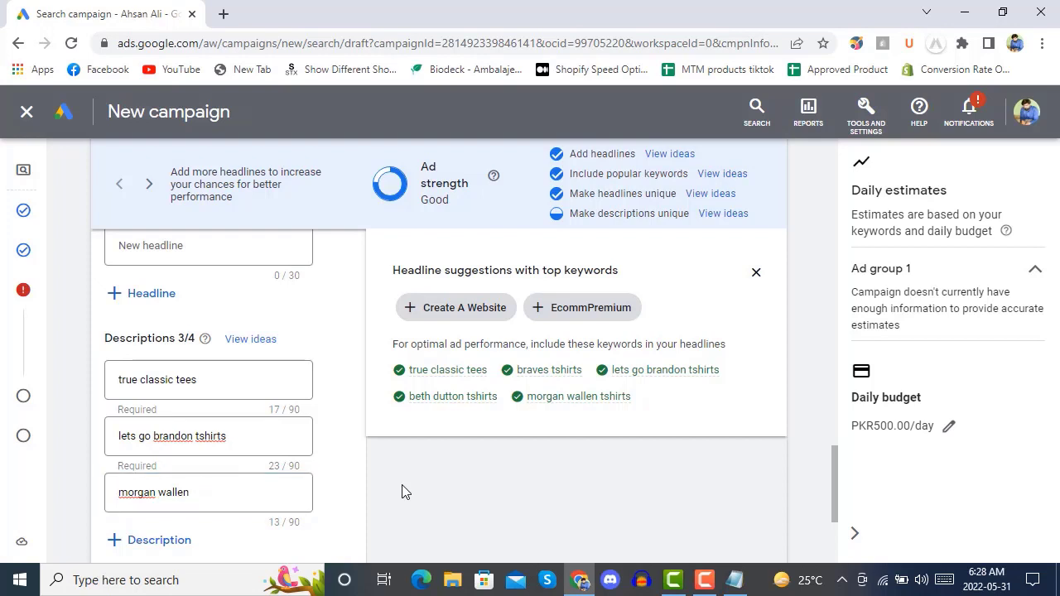
# Step: Replace the third description with "shop kids wears" and view the ideas for making descriptions unique
pyautogui.moveTo(190, 492); pyautogui.dragTo(118, 495)
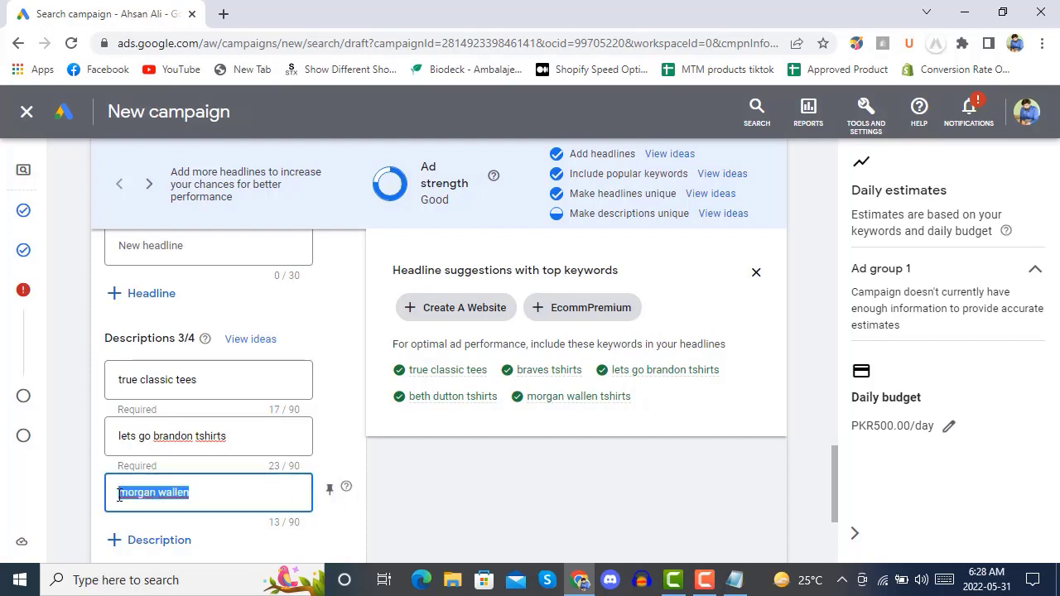
pyautogui.write('ab')
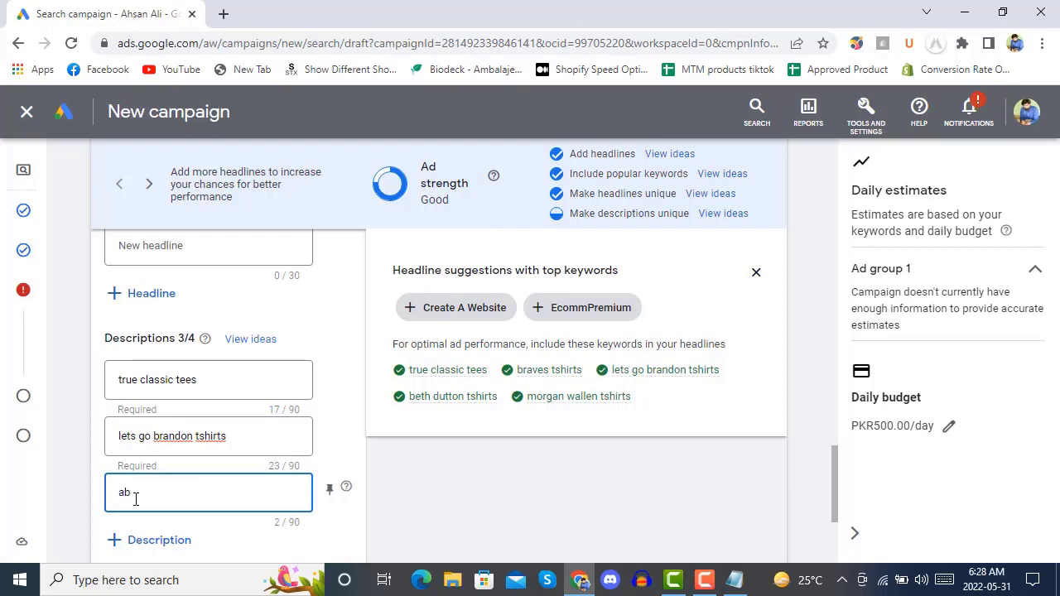
pyautogui.press('BackSpace')
pyautogui.press('BackSpace')
pyautogui.write('shop  kids wear')
pyautogui.click(419, 500)
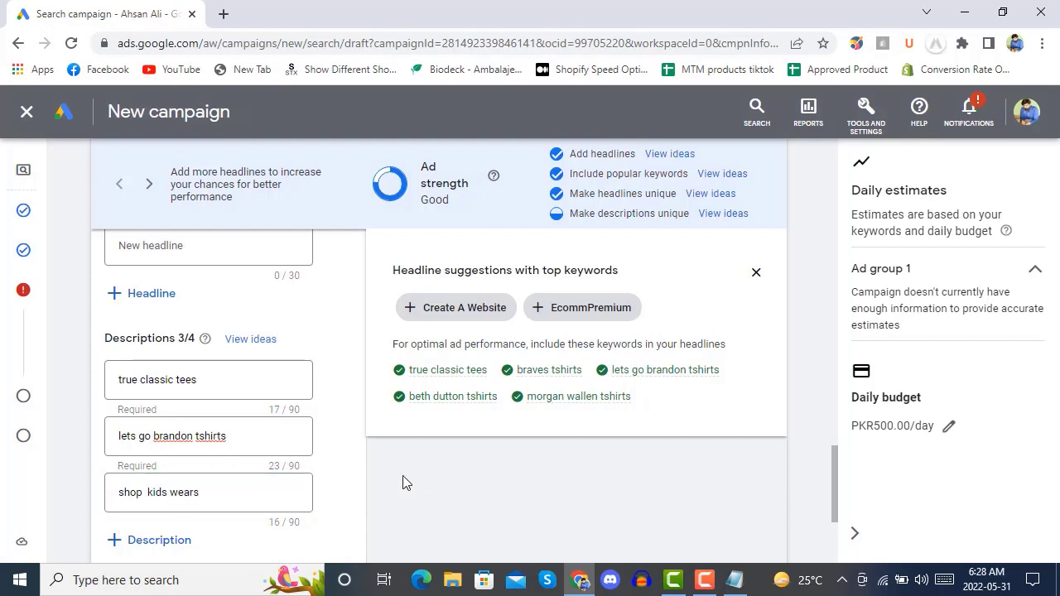
pyautogui.click(723, 220)
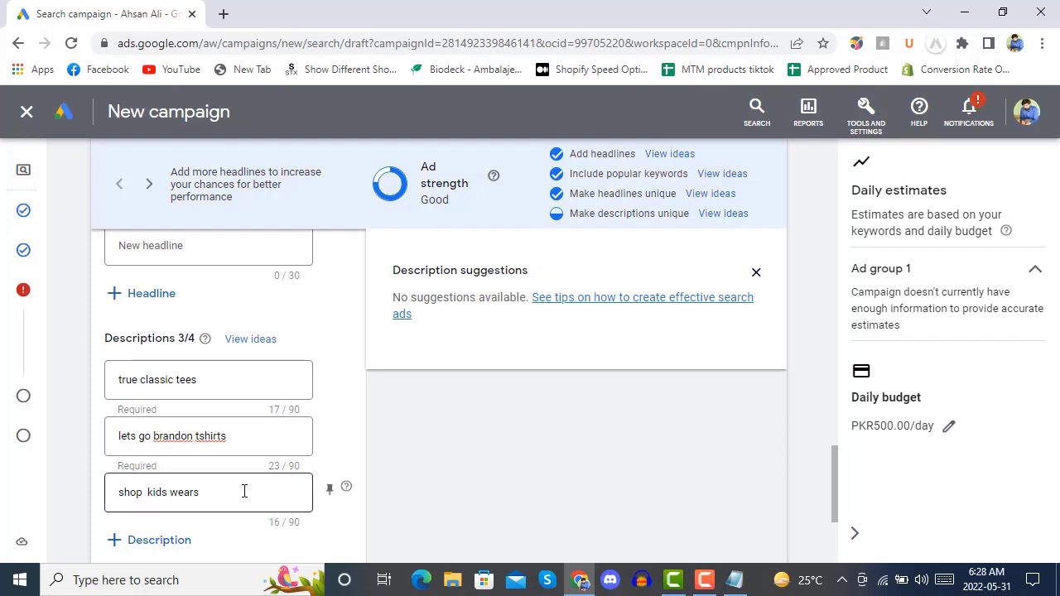
pyautogui.moveTo(229, 493); pyautogui.dragTo(107, 512)
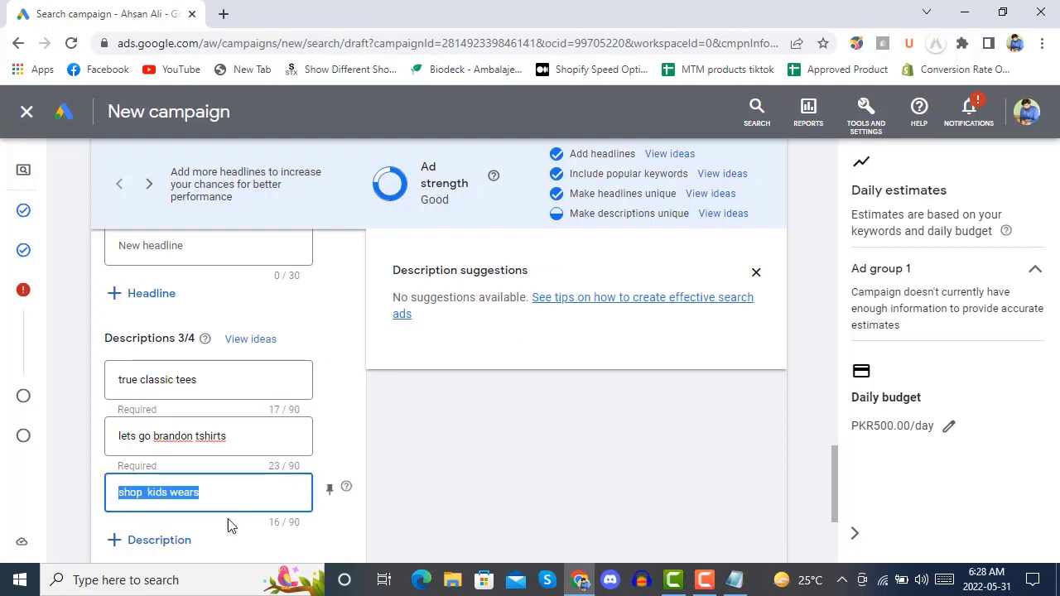
# Step: Add a fourth description and fill it with "braves tshirts" from the clipboard history
pyautogui.click(165, 540)
pyautogui.scroll(-2, 456, 452)
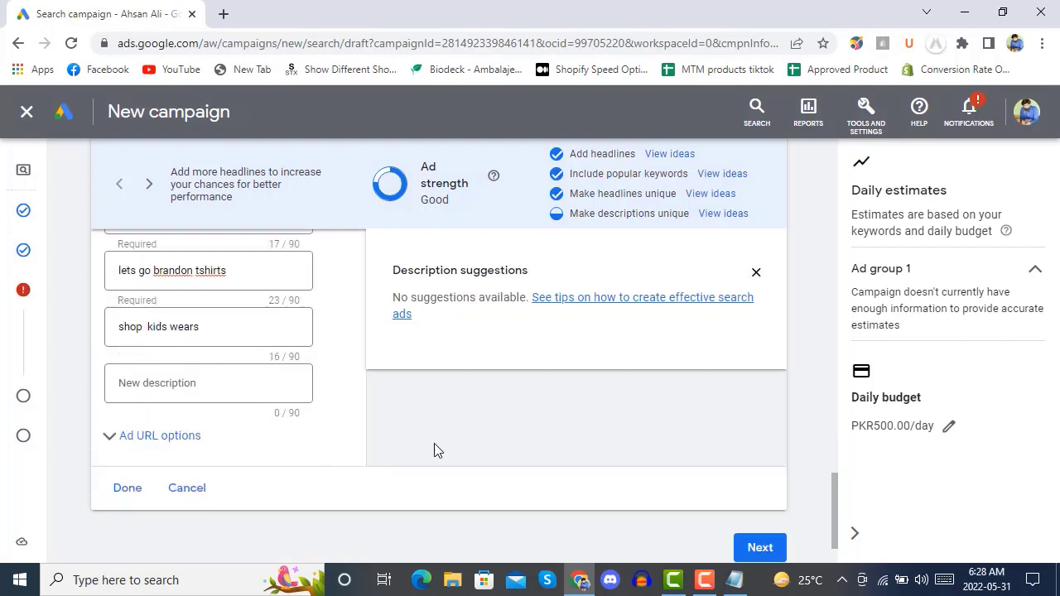
pyautogui.click(223, 389)
pyautogui.press('super+v')
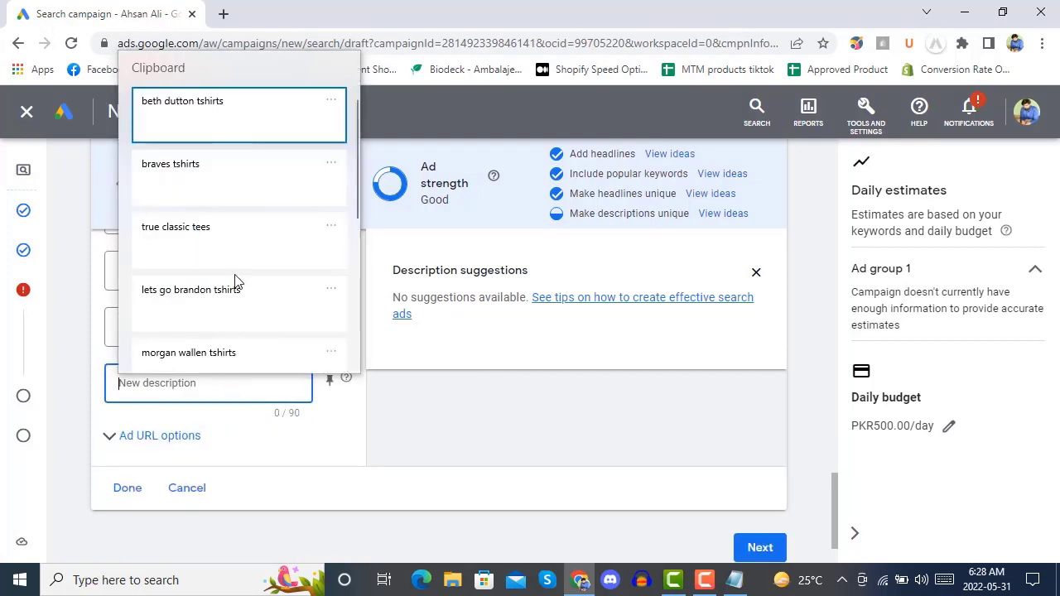
pyautogui.click(219, 184)
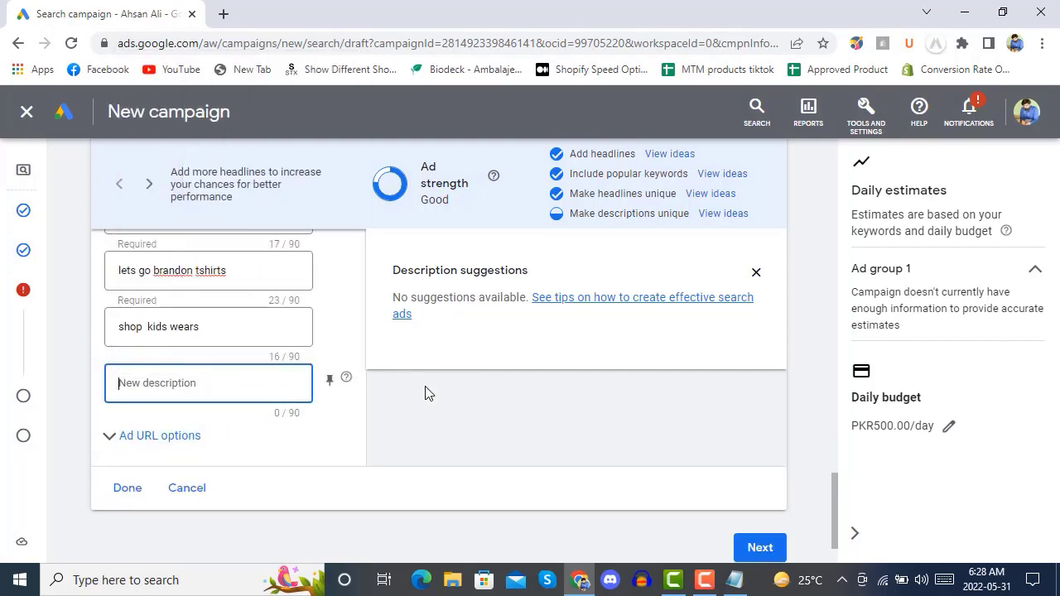
pyautogui.click(425, 405)
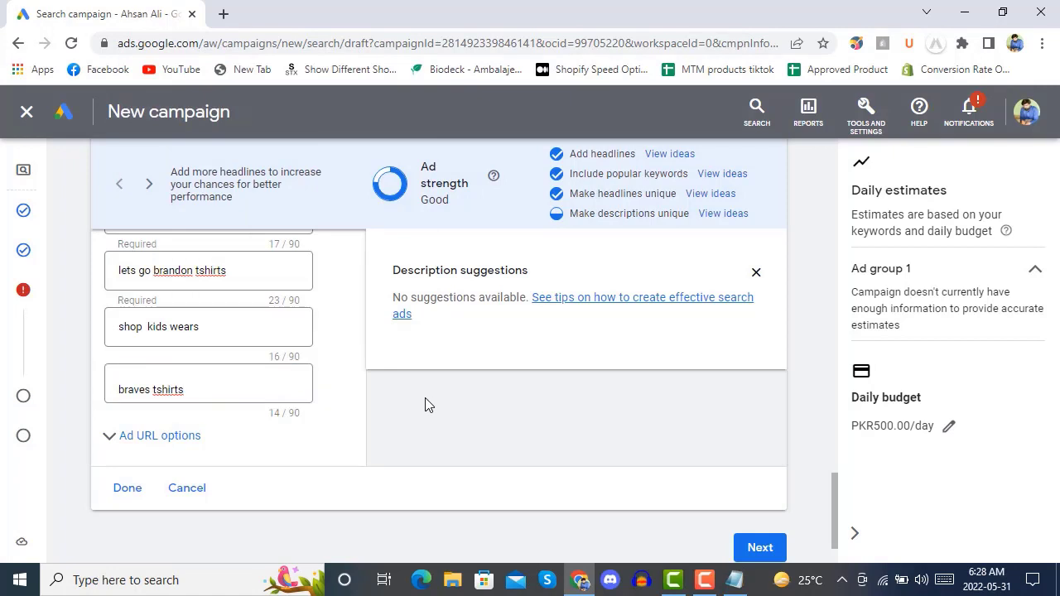
# Step: Change the fourth description to "braves apparels"
pyautogui.click(253, 395)
pyautogui.moveTo(211, 390); pyautogui.dragTo(148, 392)
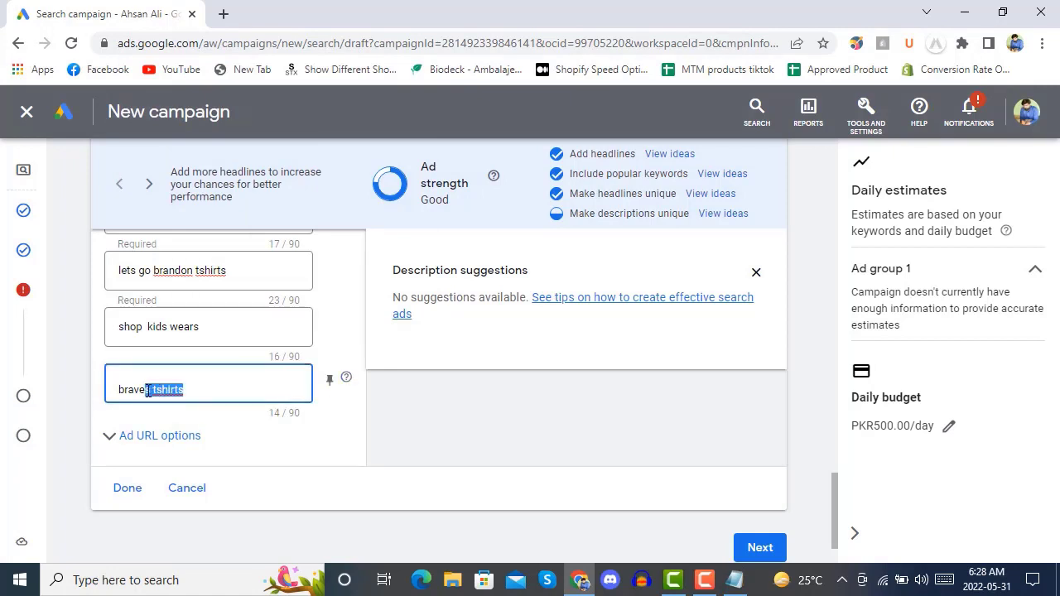
pyautogui.write('s apparel')
pyautogui.click(395, 429)
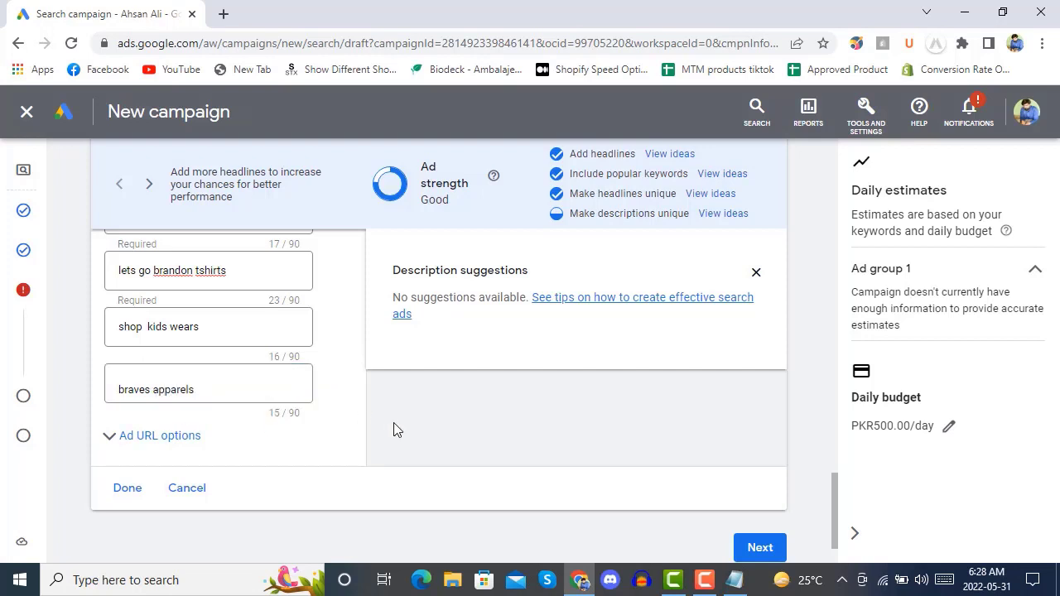
# Step: Replace the third description with "kids collection"
pyautogui.click(230, 325)
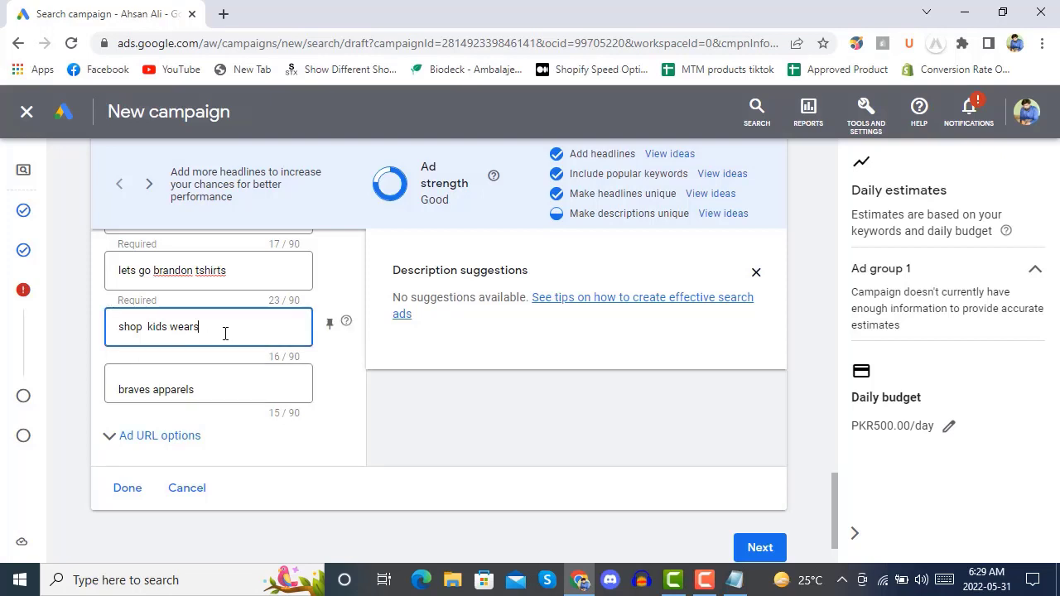
pyautogui.moveTo(225, 331); pyautogui.dragTo(119, 340)
pyautogui.write('kids collection')
pyautogui.click(394, 404)
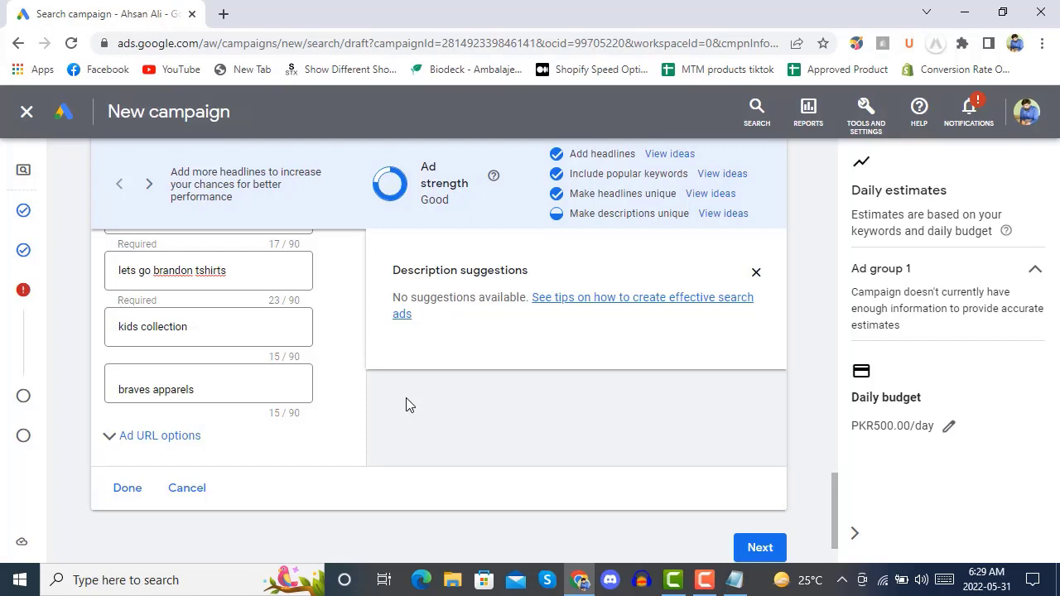
# Step: Look over the headlines and the four descriptions, and proceed to the Extensions stage
pyautogui.scroll(4, 407, 414)
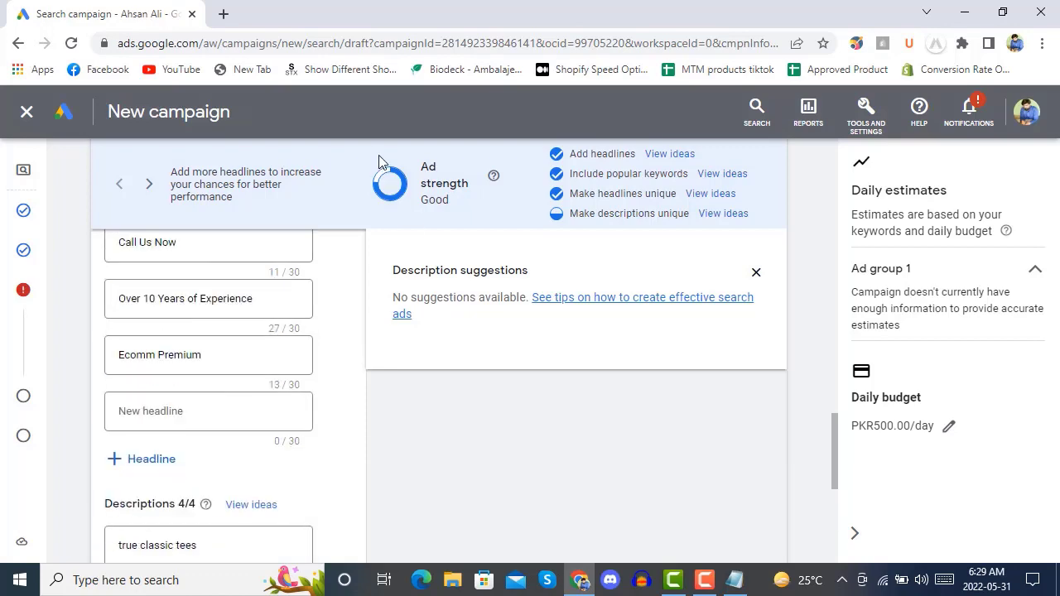
pyautogui.scroll(-5, 834, 294)
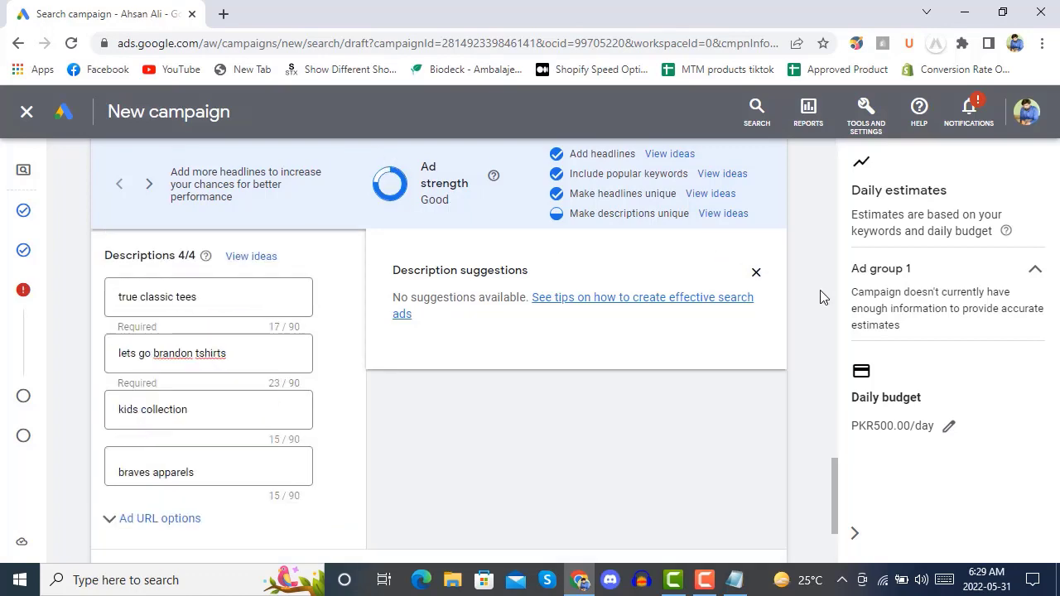
pyautogui.click(761, 470)
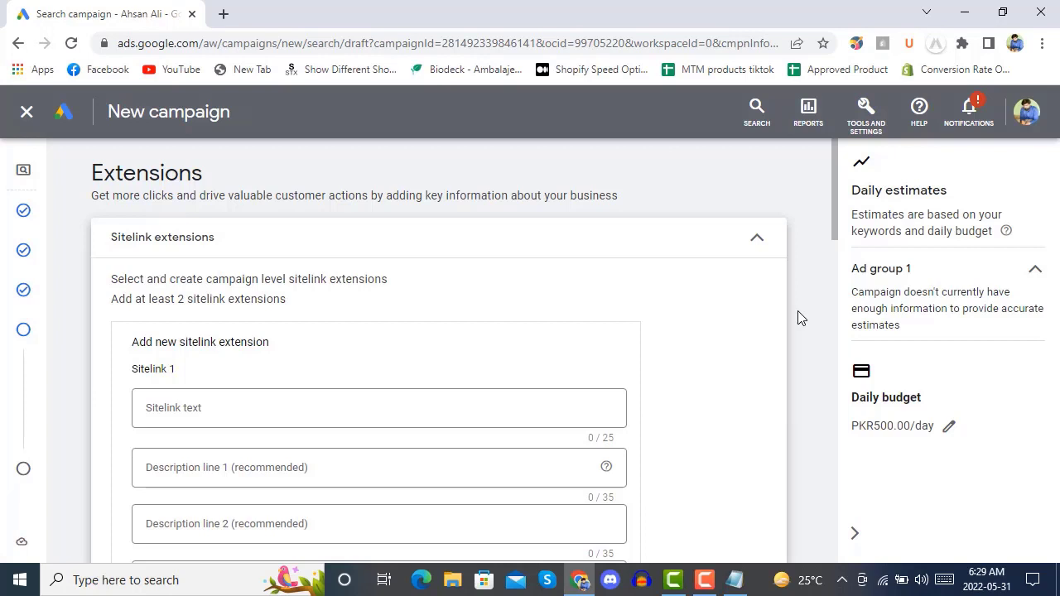
# Step: Collapse the sitelink extensions form without filling it in and continue to the campaign review
pyautogui.scroll(-2, 799, 313)
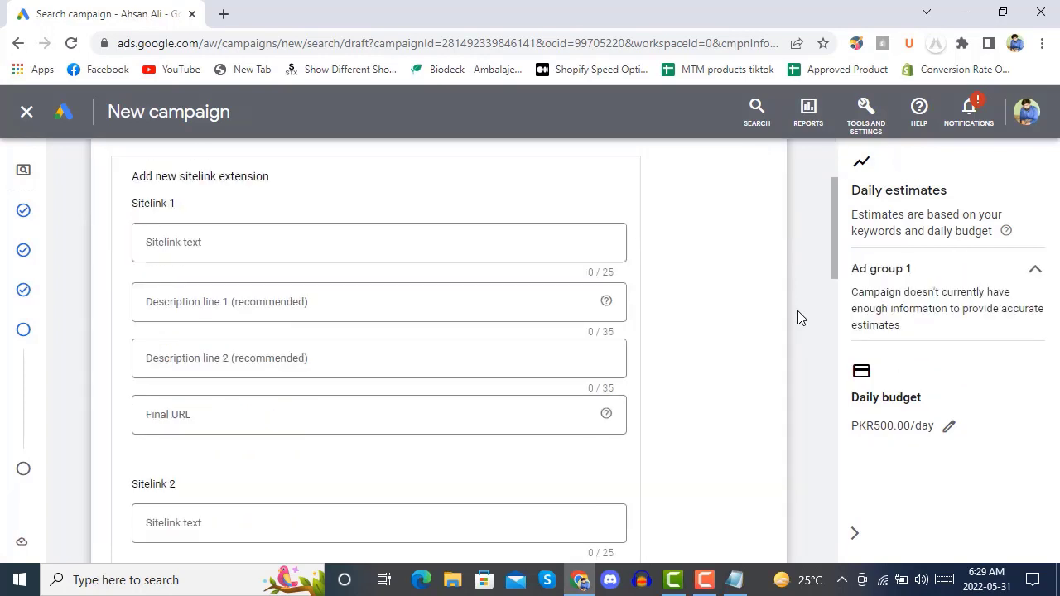
pyautogui.click(263, 312)
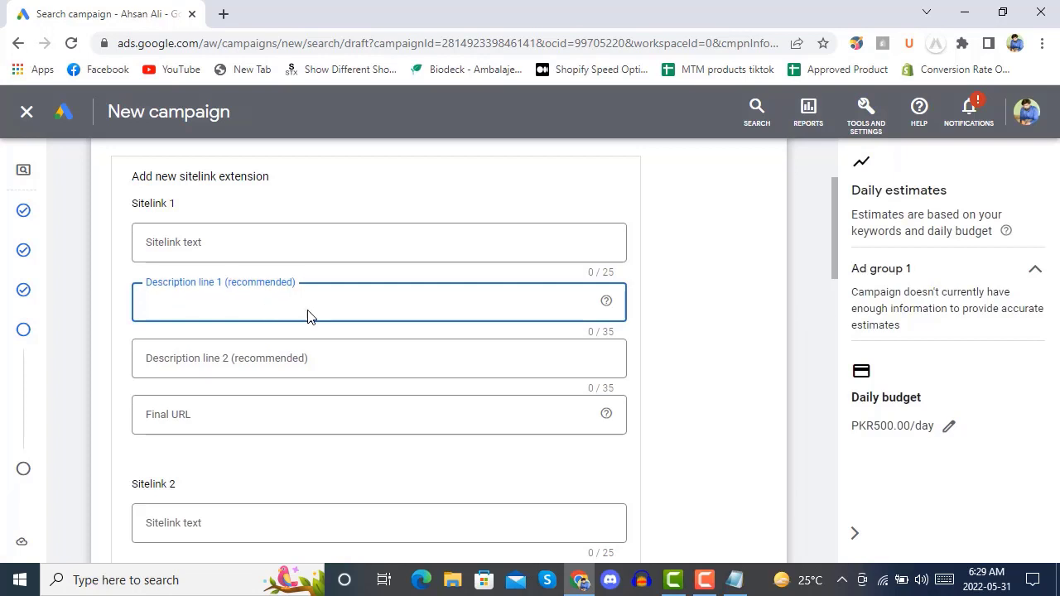
pyautogui.scroll(2, 754, 357)
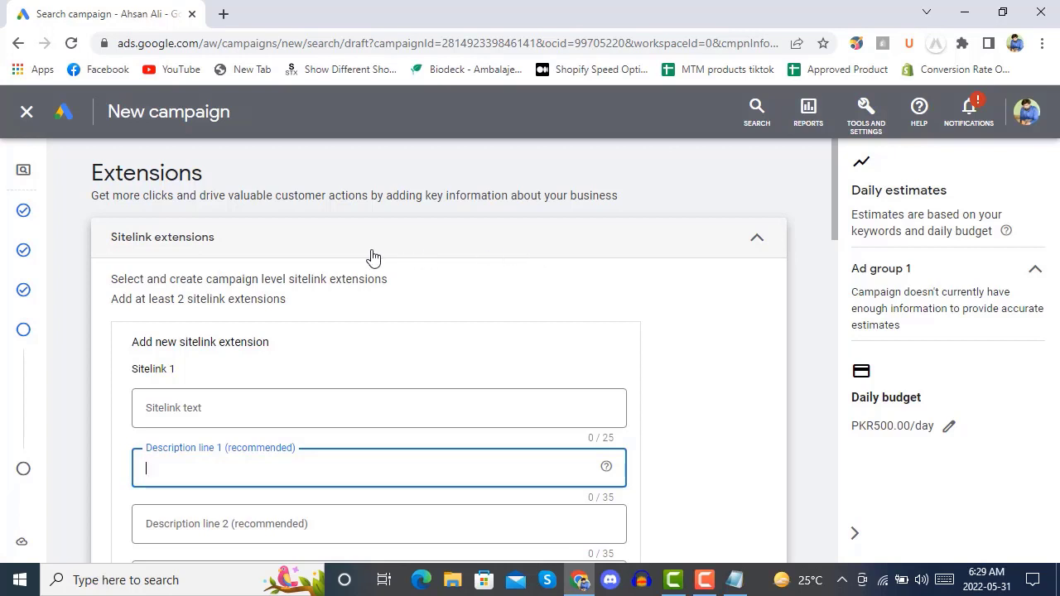
pyautogui.click(755, 240)
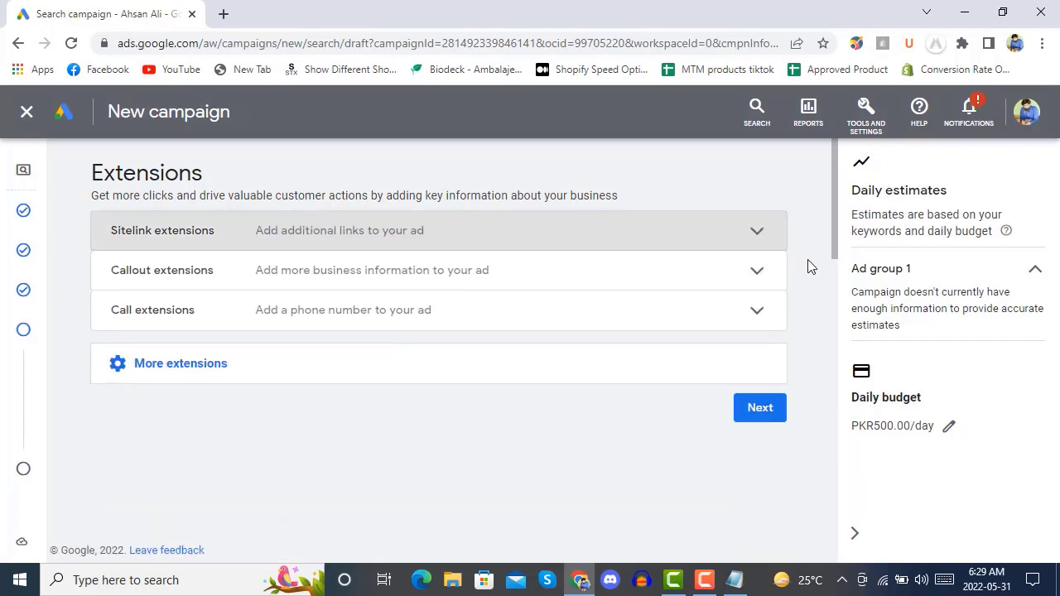
pyautogui.click(764, 412)
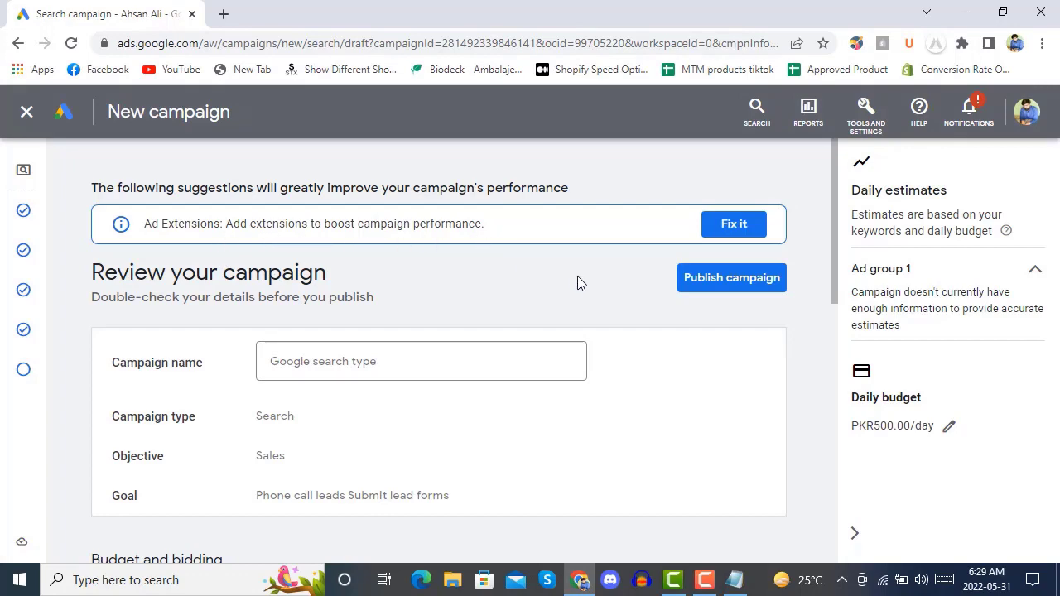
# Step: Look through the campaign review, from the campaign name and goal down to the keywords and ads
pyautogui.scroll(-4, 586, 286)
pyautogui.scroll(-4, 589, 296)
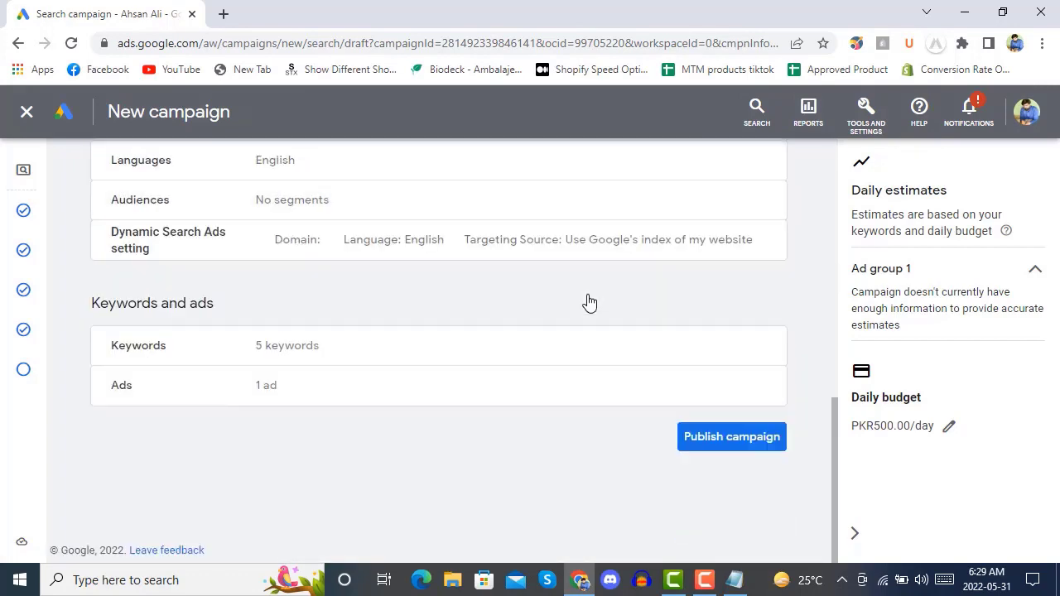
pyautogui.scroll(10, 588, 342)
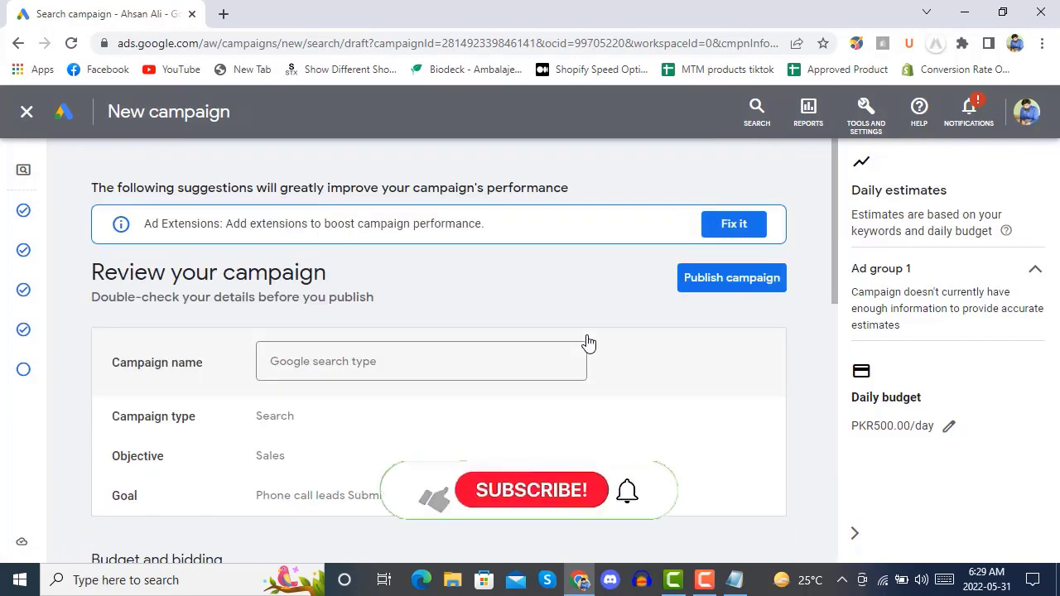
# Step: Open the suggested ad extensions fix and enter "best aparels to buy" as the text of Sitelink 1
pyautogui.click(740, 229)
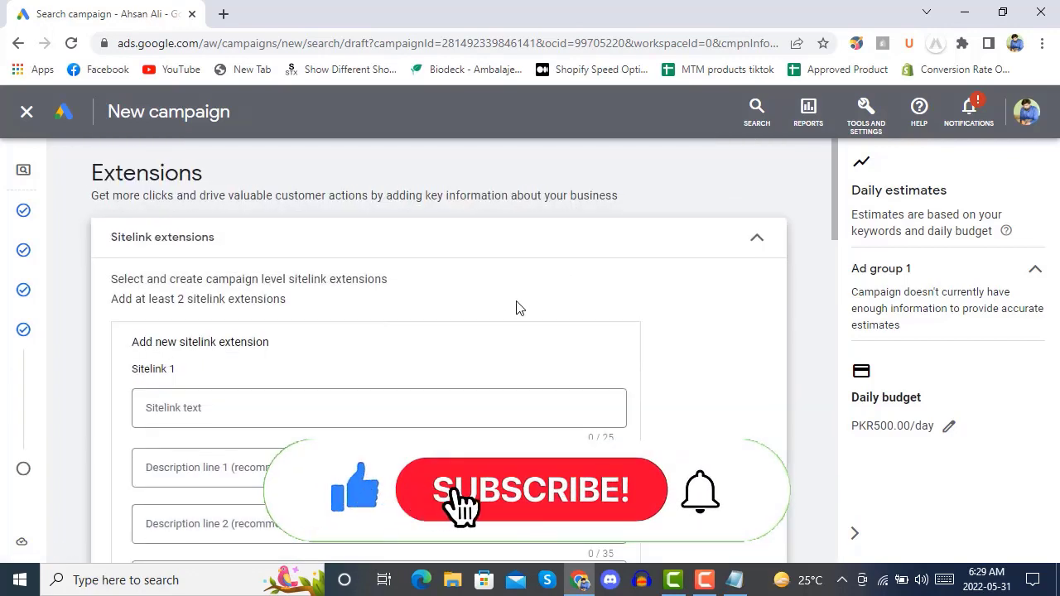
pyautogui.scroll(-2, 517, 306)
pyautogui.click(291, 242)
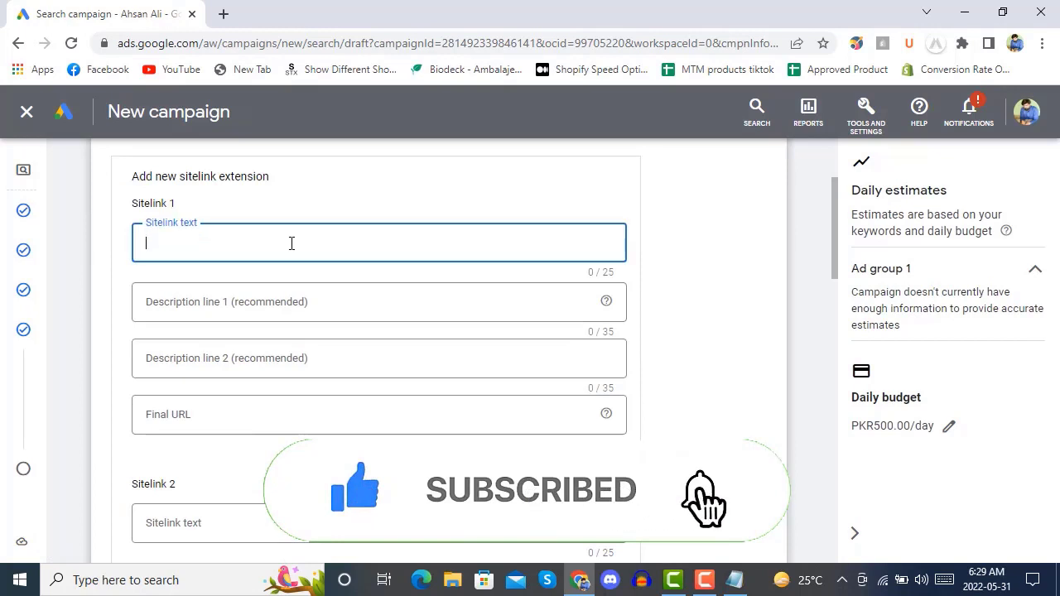
pyautogui.write('bes')
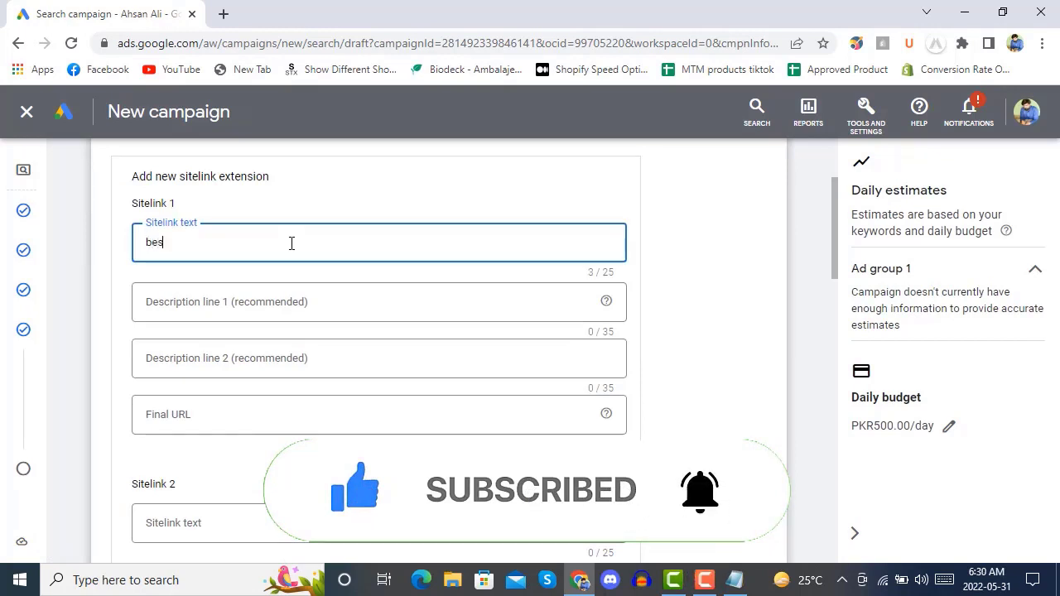
pyautogui.write('t aparels to bu')
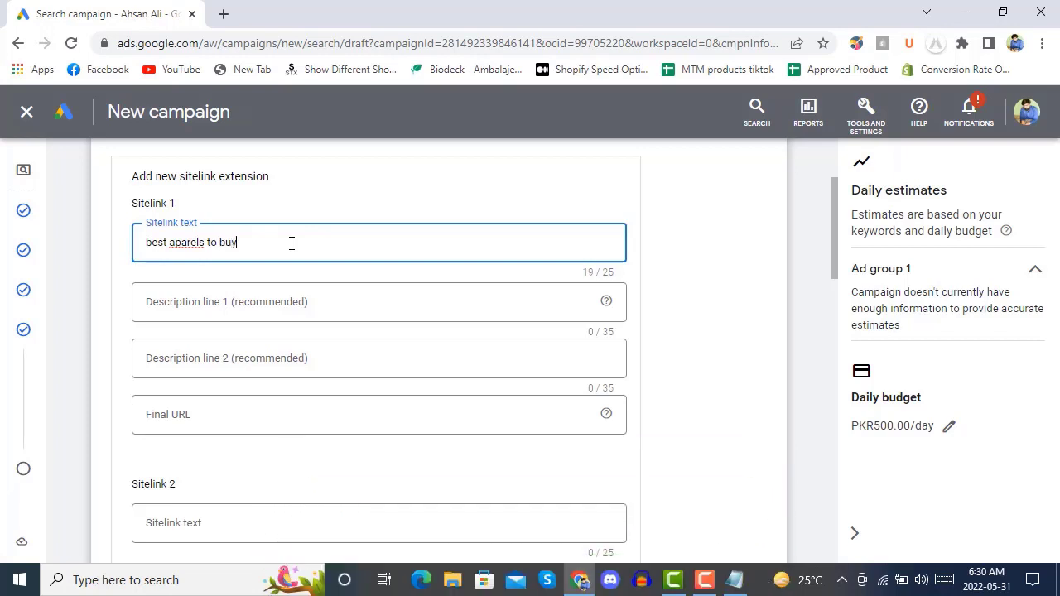
pyautogui.write('y')
# Step: Fill Sitelink 1's description lines with "lets go brandon tshirts" and "true classic tees" from the clipboard history
pyautogui.click(315, 306)
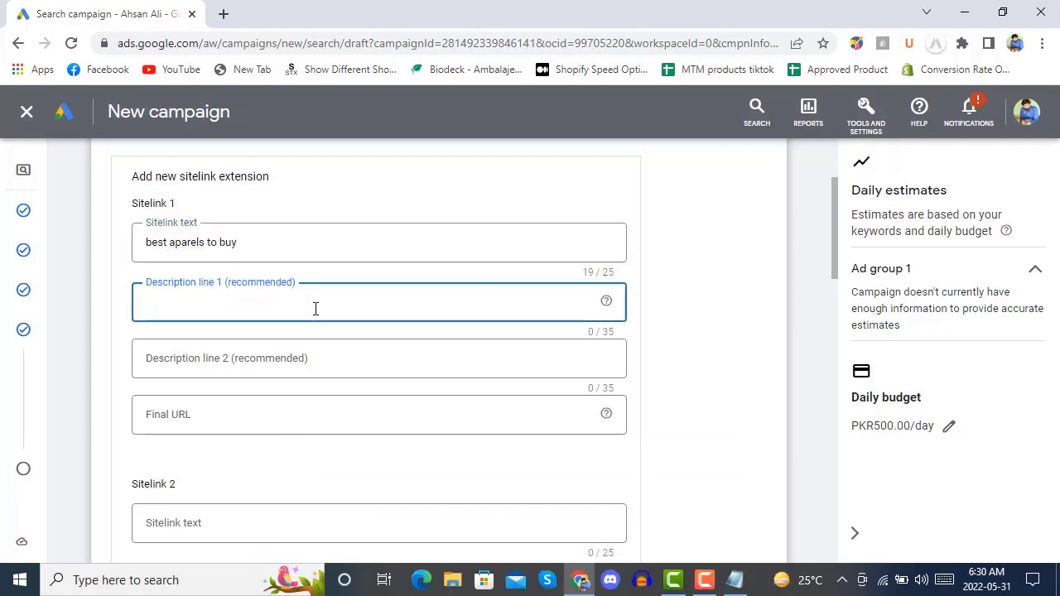
pyautogui.press('super+v')
pyautogui.click(277, 386)
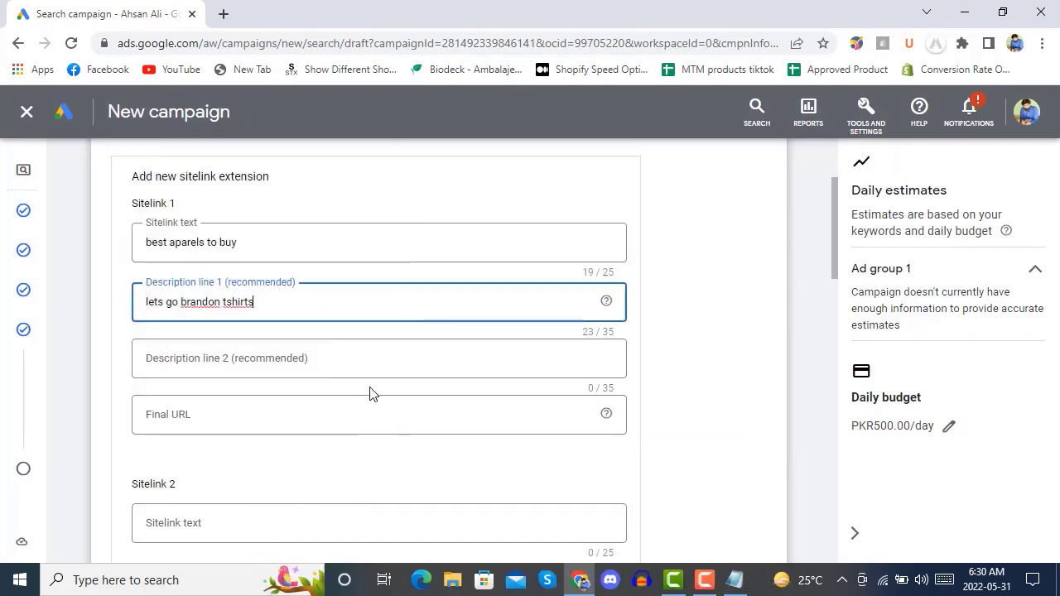
pyautogui.click(373, 365)
pyautogui.press('super+v')
pyautogui.click(273, 224)
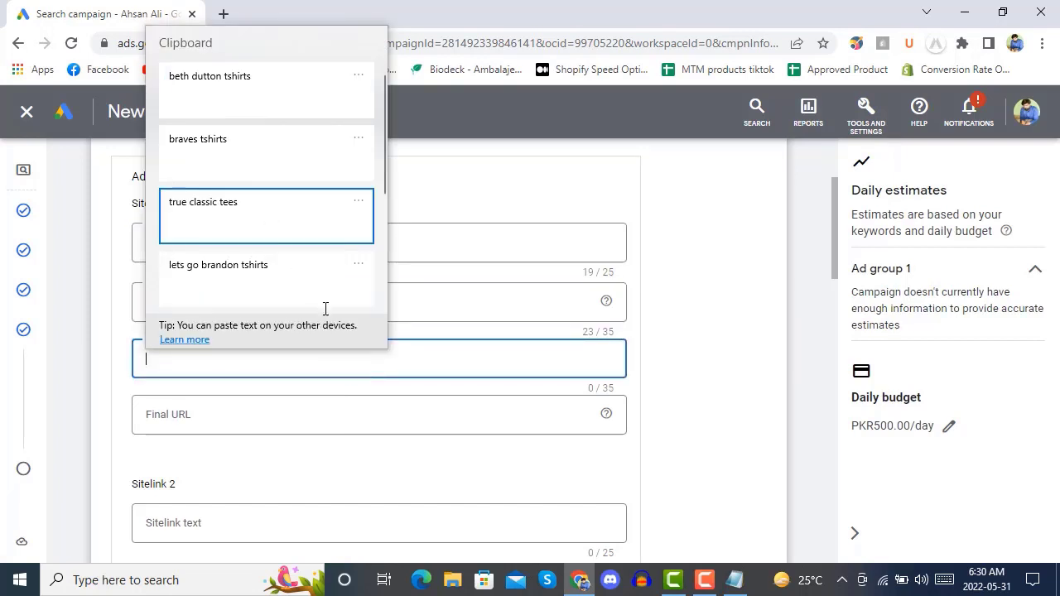
pyautogui.click(340, 412)
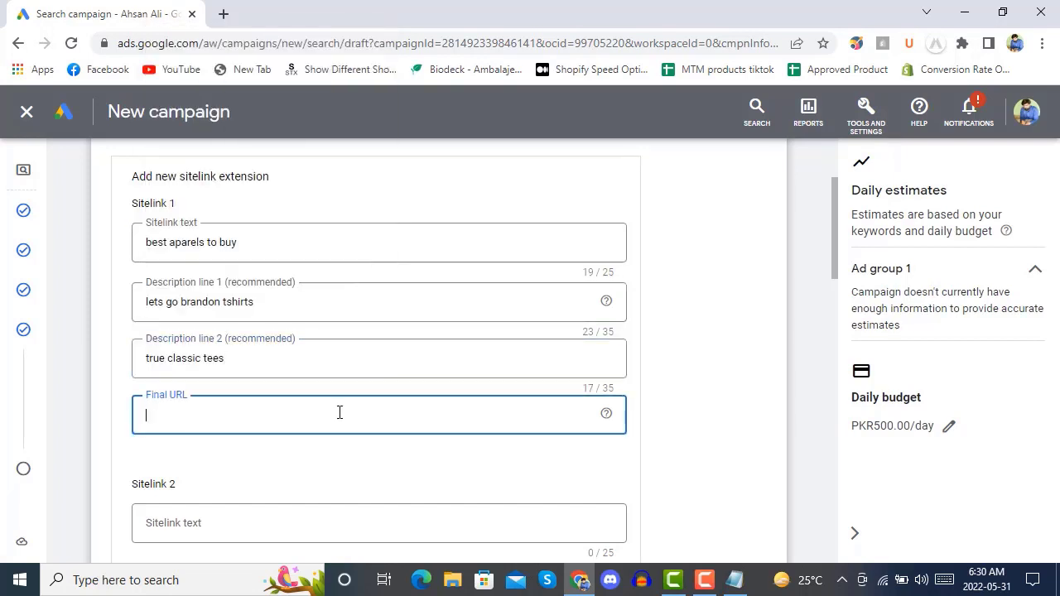
pyautogui.write('https://www.ecommpremium.com')
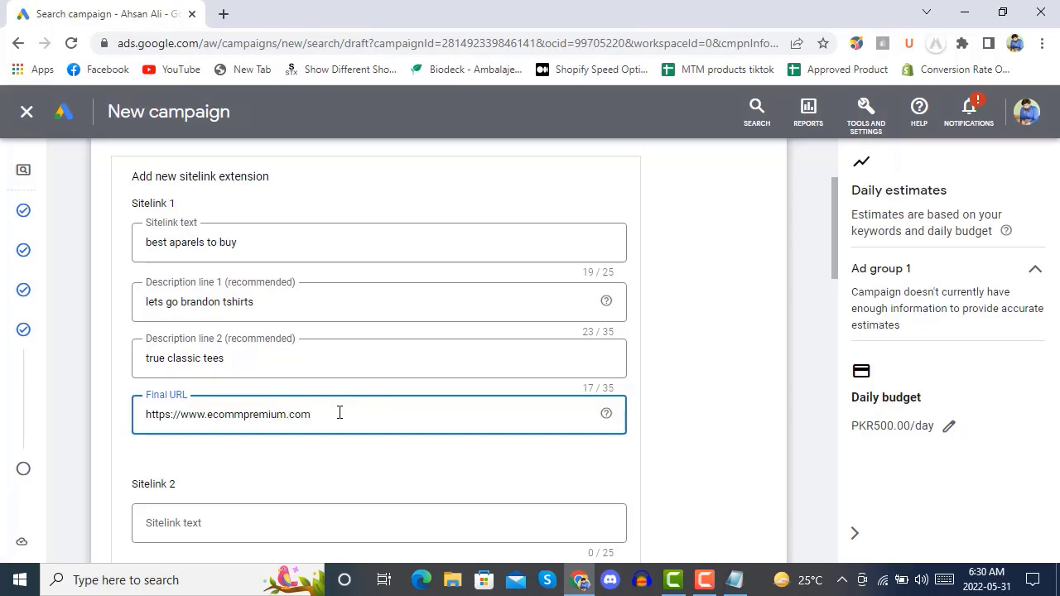
pyautogui.click(728, 372)
# Step: Insert "beth dutton tshirts" from the clipboard history as the text of Sitelink 2
pyautogui.scroll(-3, 712, 346)
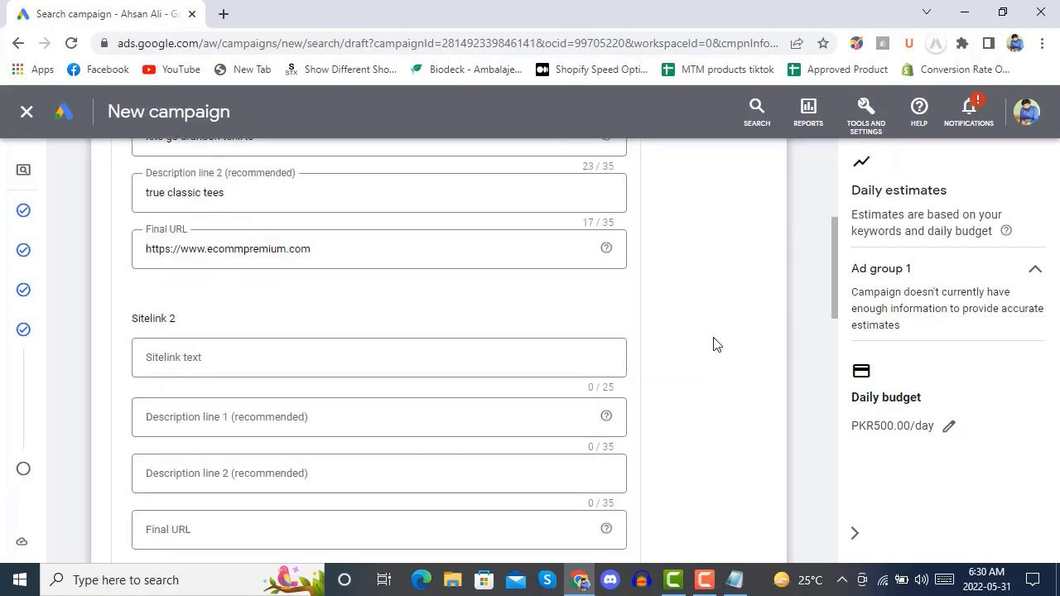
pyautogui.click(328, 276)
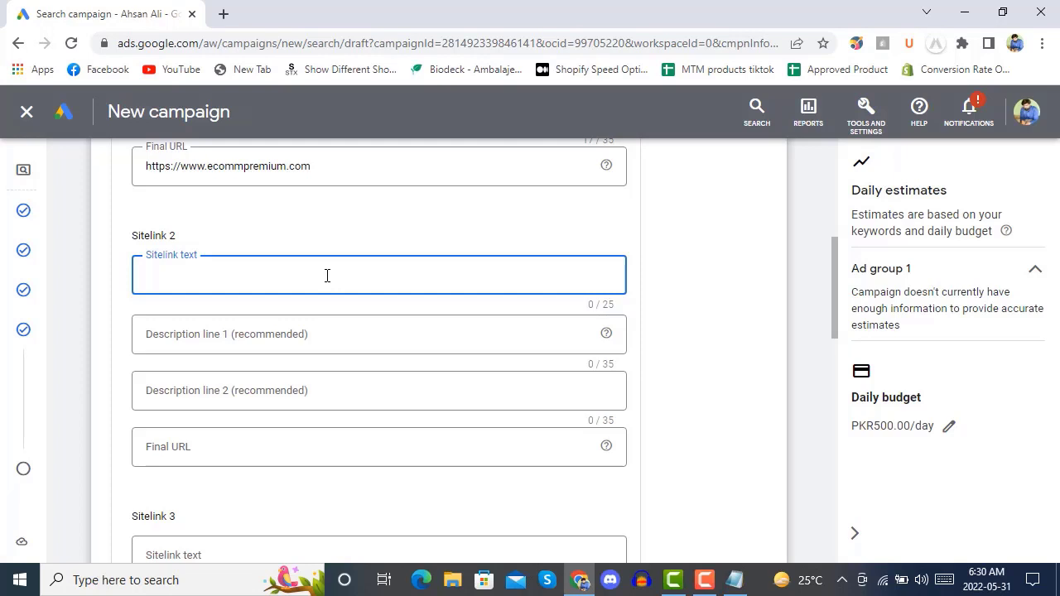
pyautogui.press('super+v')
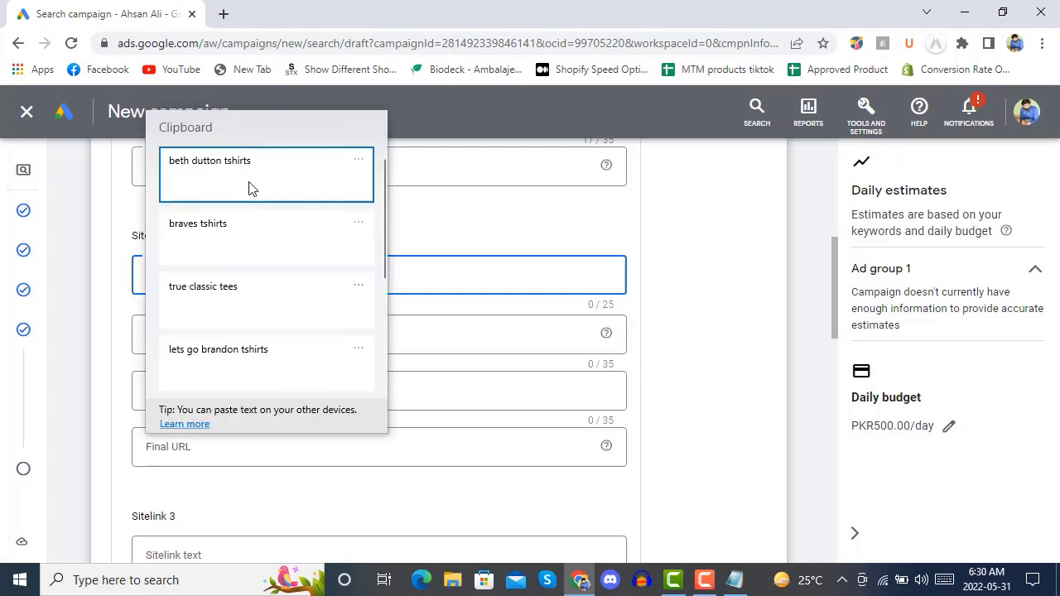
pyautogui.press('Return')
# Step: Fill Sitelink 2's description lines with "morgan wallen tshirts" and "lets go brandon tshirts" from the clipboard history
pyautogui.click(303, 334)
pyautogui.press('super+v')
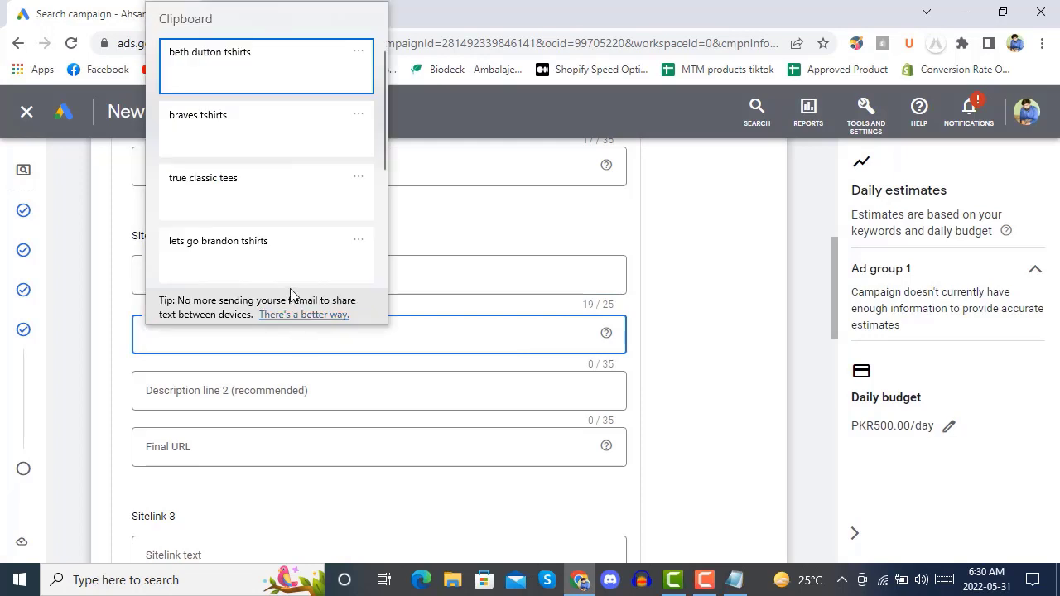
pyautogui.scroll(-1, 280, 203)
pyautogui.scroll(-2, 281, 203)
pyautogui.click(272, 243)
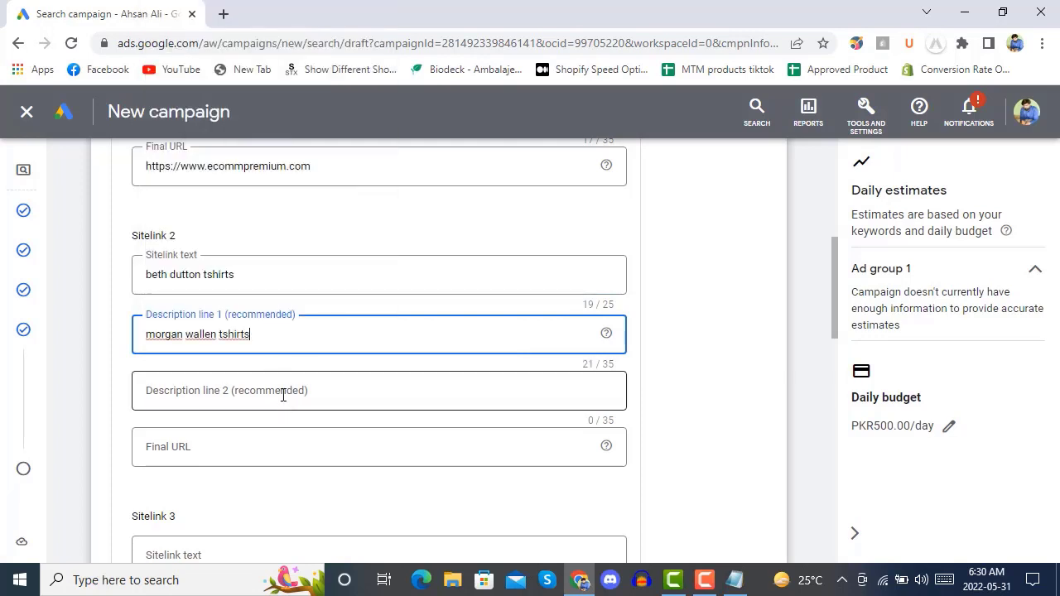
pyautogui.click(283, 395)
pyautogui.press('super+v')
pyautogui.scroll(-2, 291, 289)
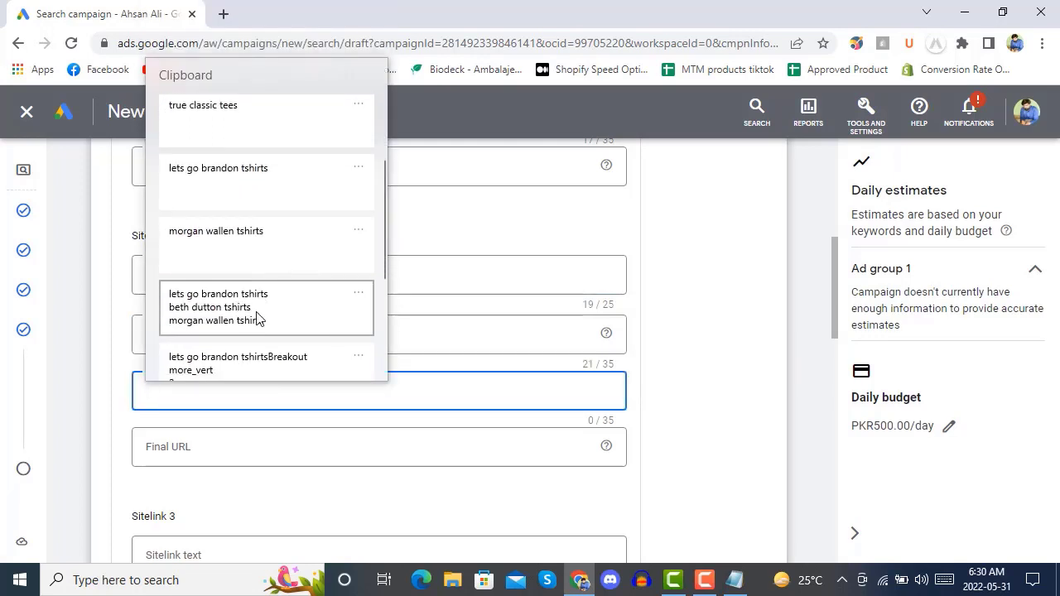
pyautogui.click(253, 189)
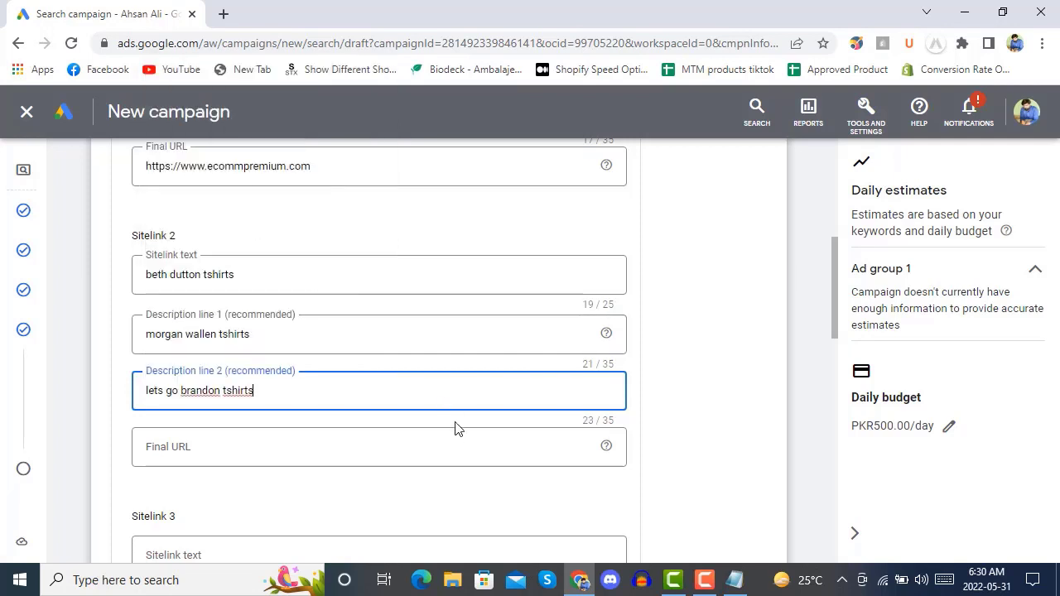
pyautogui.click(287, 454)
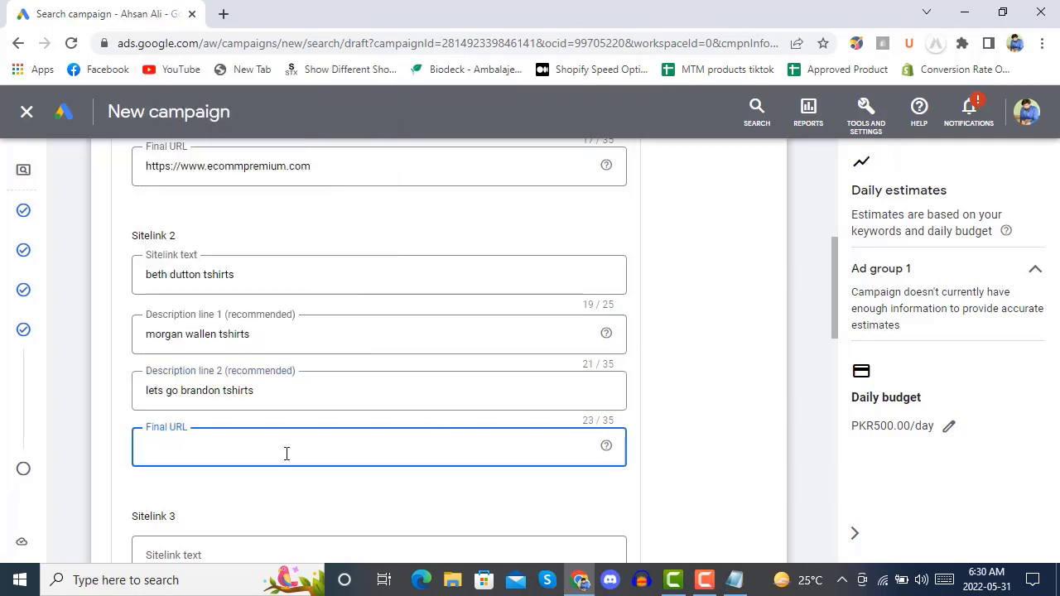
pyautogui.moveTo(319, 167); pyautogui.dragTo(136, 172)
pyautogui.hotkey('ctrl', 'c')
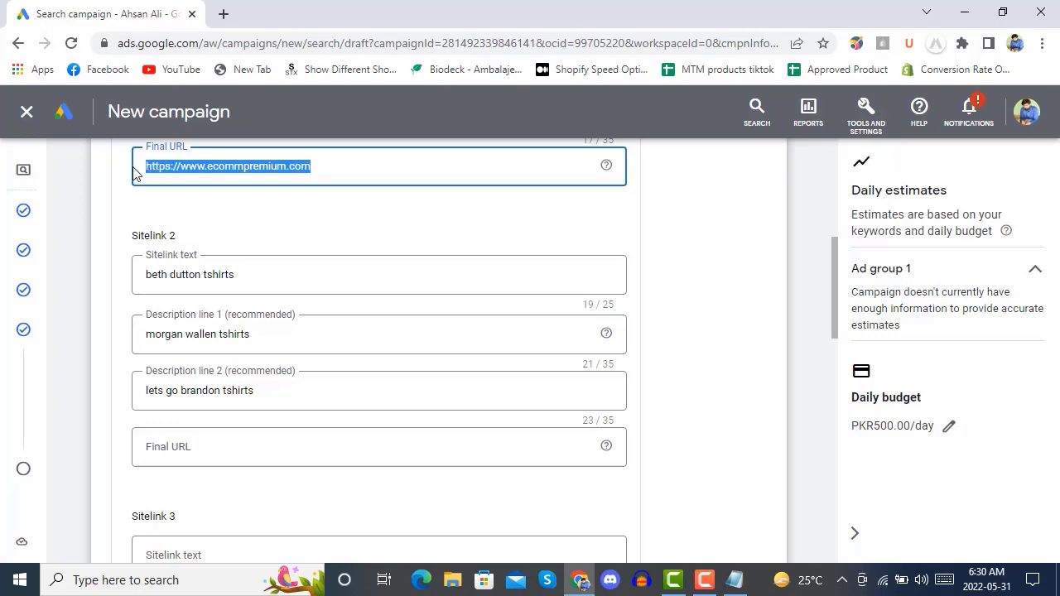
pyautogui.click(256, 454)
pyautogui.hotkey('ctrl', 'v')
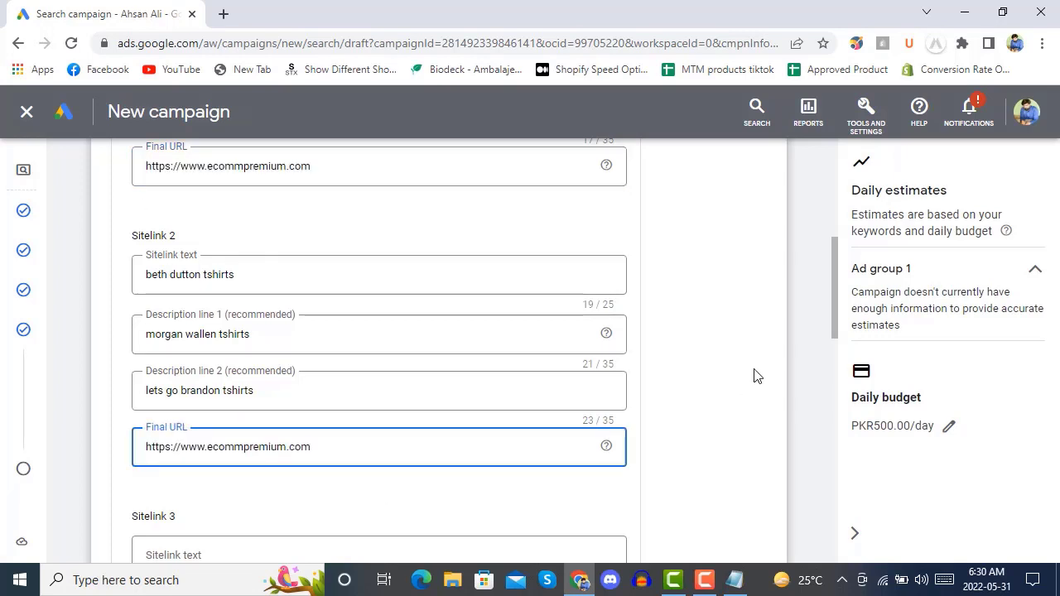
# Step: Insert "braves tshirts" from the clipboard history as the text of Sitelink 3
pyautogui.scroll(-3, 751, 369)
pyautogui.click(253, 307)
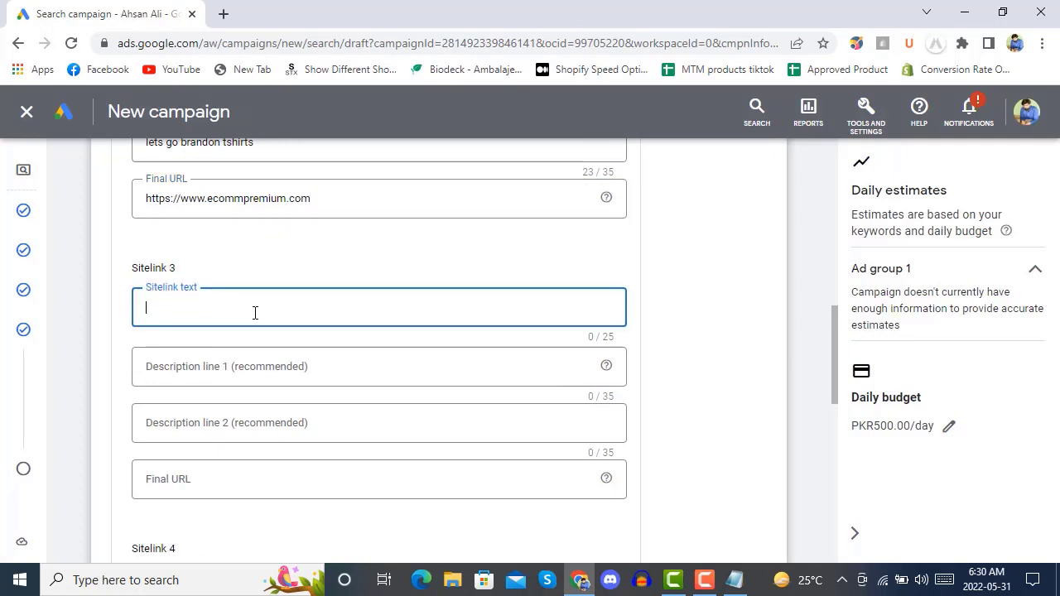
pyautogui.press('super+v')
pyautogui.click(258, 330)
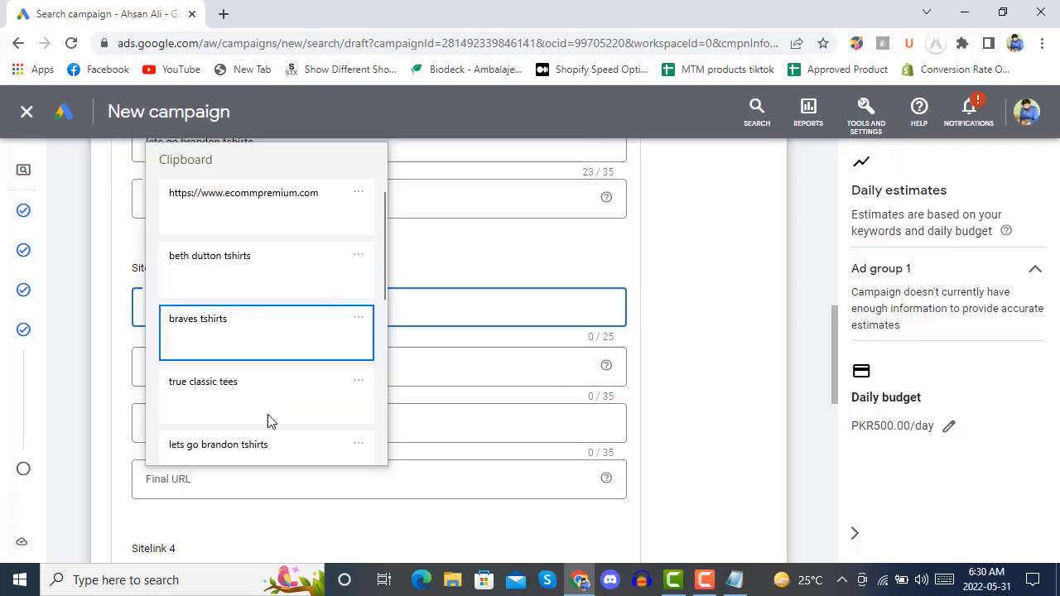
# Step: Fill Sitelink 3's description lines with "beth dutton tshirts" and "true classic tees" from the clipboard history
pyautogui.click(263, 372)
pyautogui.press('super+v')
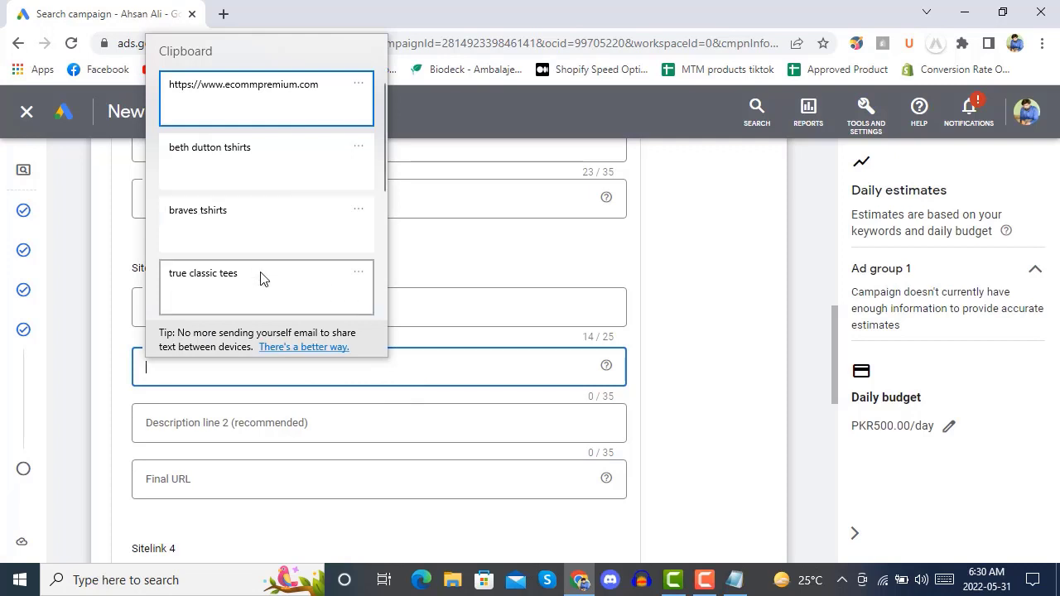
pyautogui.scroll(-1, 268, 204)
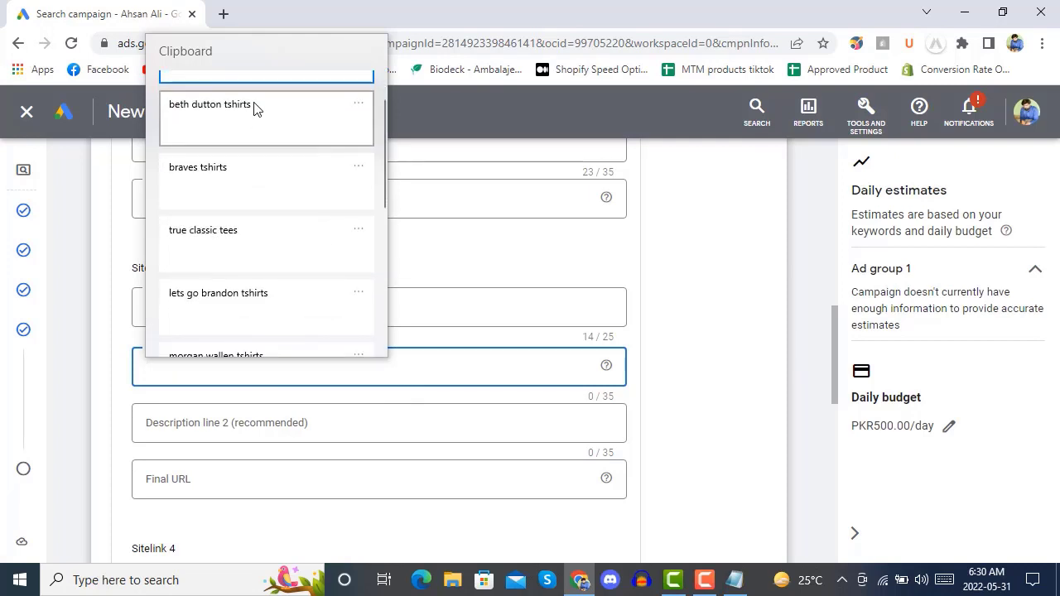
pyautogui.click(254, 138)
pyautogui.click(304, 424)
pyautogui.press('super+v')
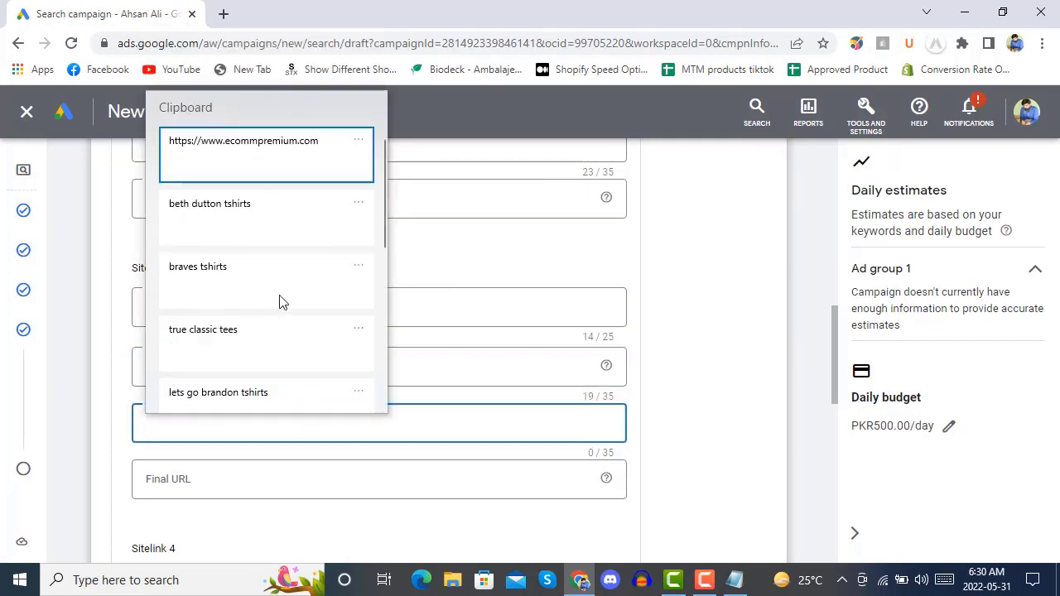
pyautogui.scroll(-1, 277, 281)
pyautogui.click(253, 260)
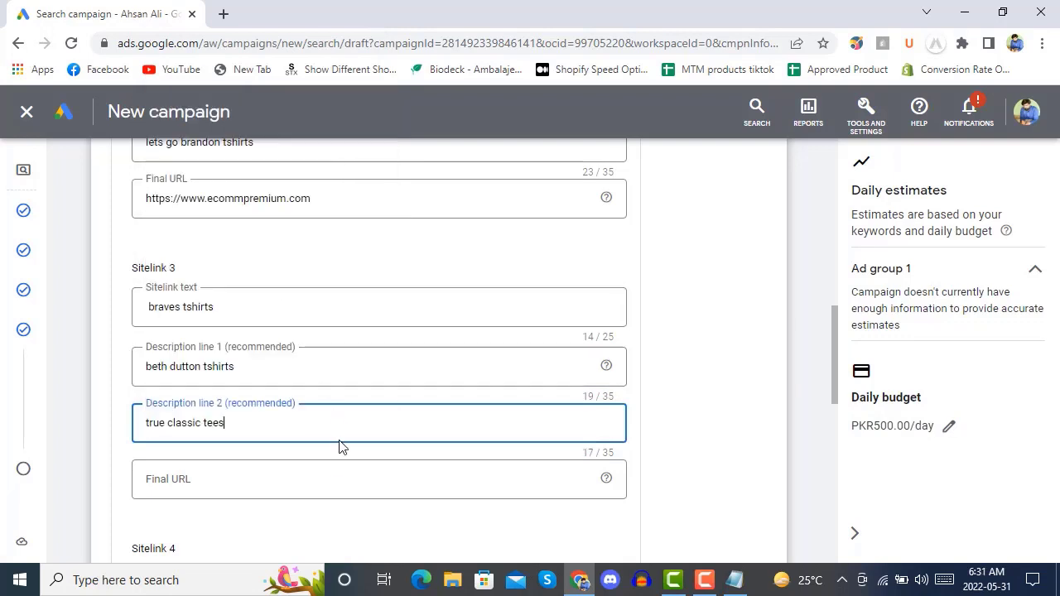
pyautogui.click(328, 486)
pyautogui.press('super+v')
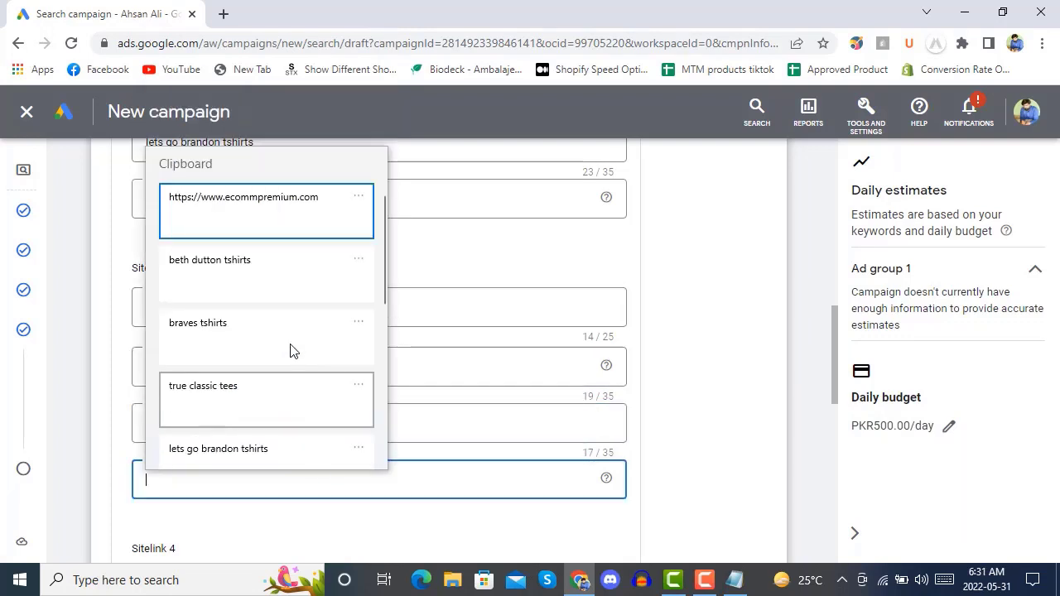
pyautogui.click(263, 221)
pyautogui.click(725, 410)
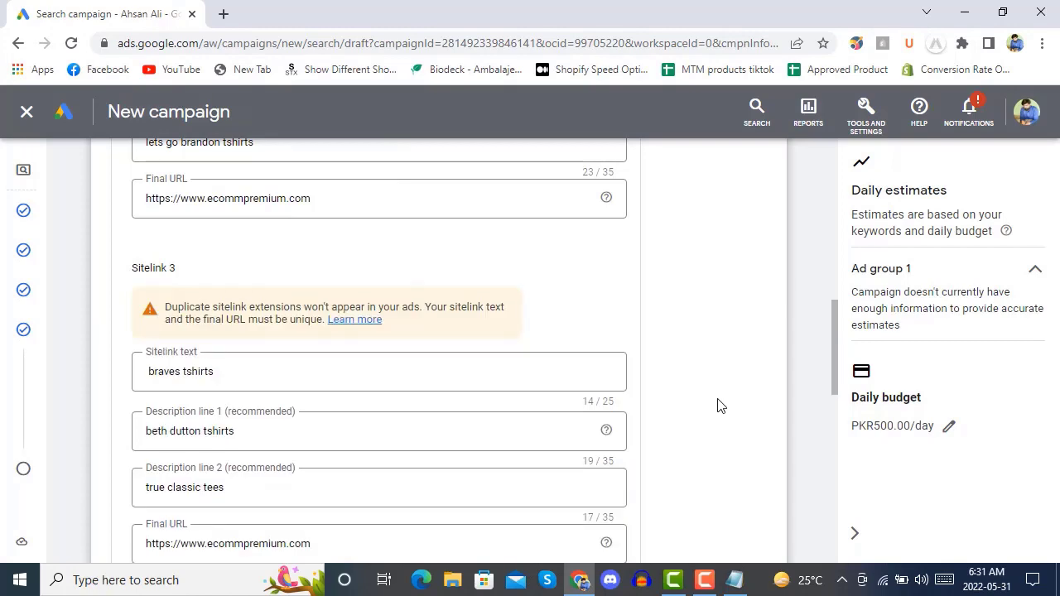
# Step: Compare the texts, description lines and final URLs of Sitelinks 1 and 2 to find duplicated entries
pyautogui.scroll(4, 721, 405)
pyautogui.scroll(3, 720, 405)
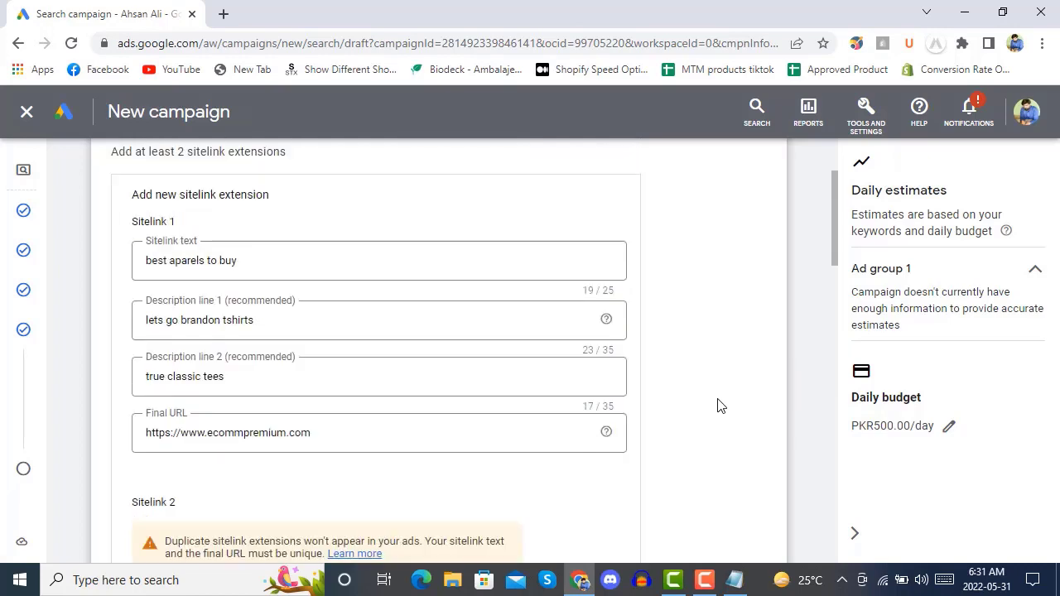
pyautogui.scroll(-4, 719, 406)
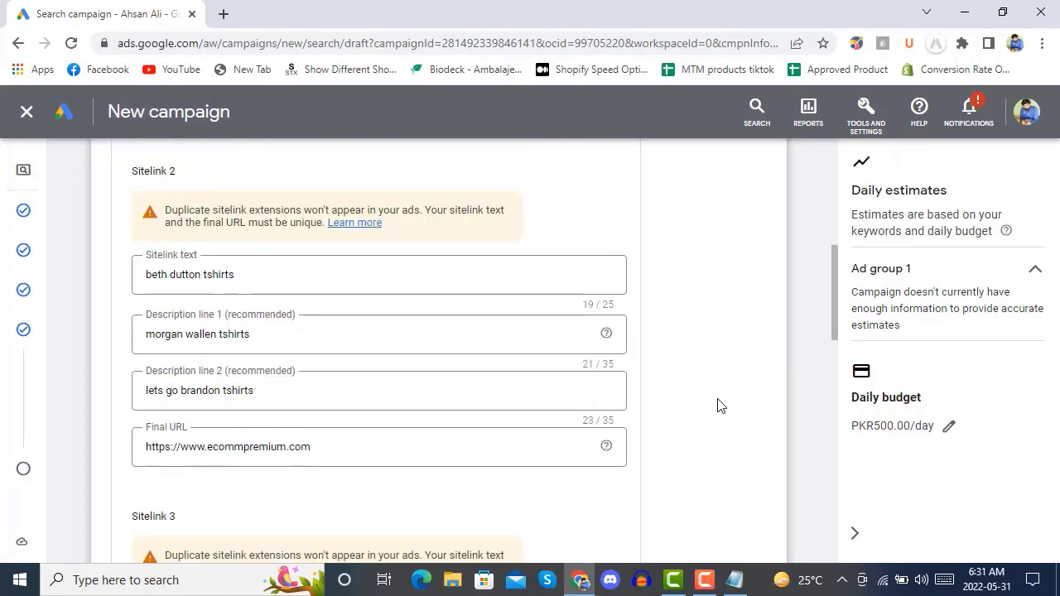
pyautogui.scroll(3, 721, 405)
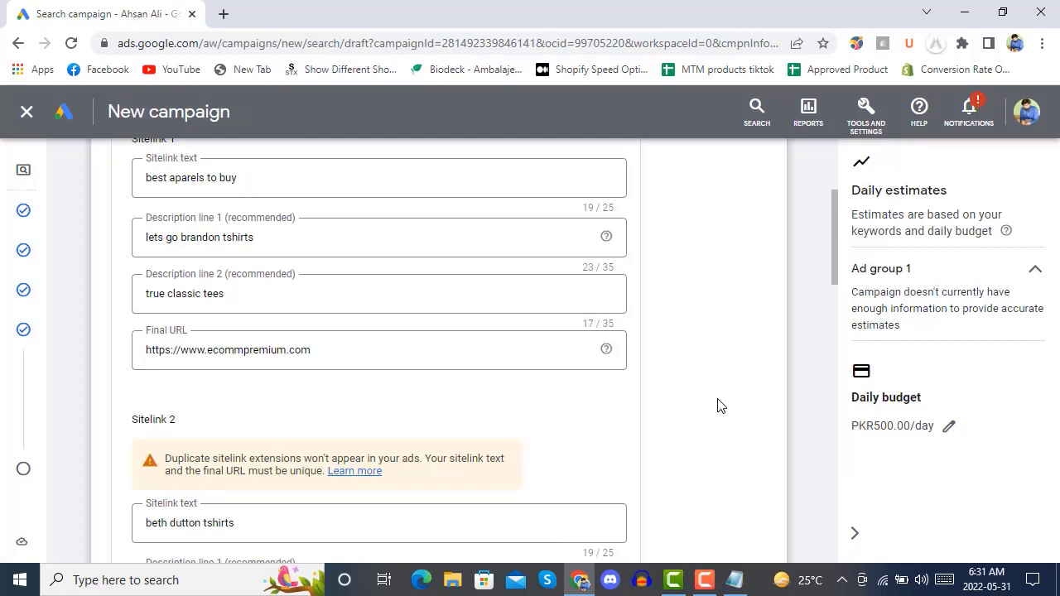
pyautogui.scroll(-3, 718, 405)
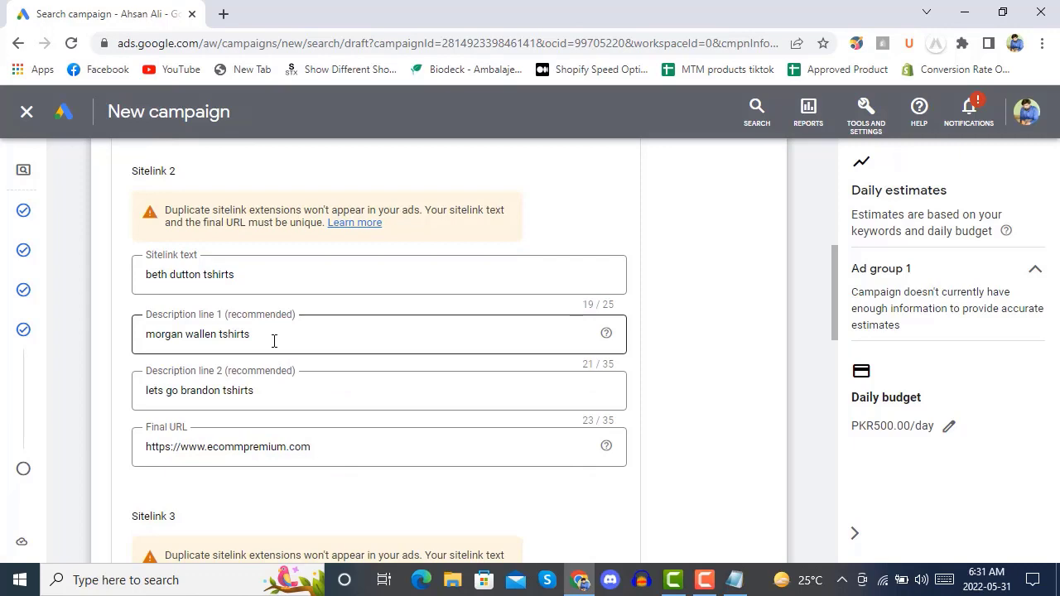
pyautogui.scroll(5, 275, 341)
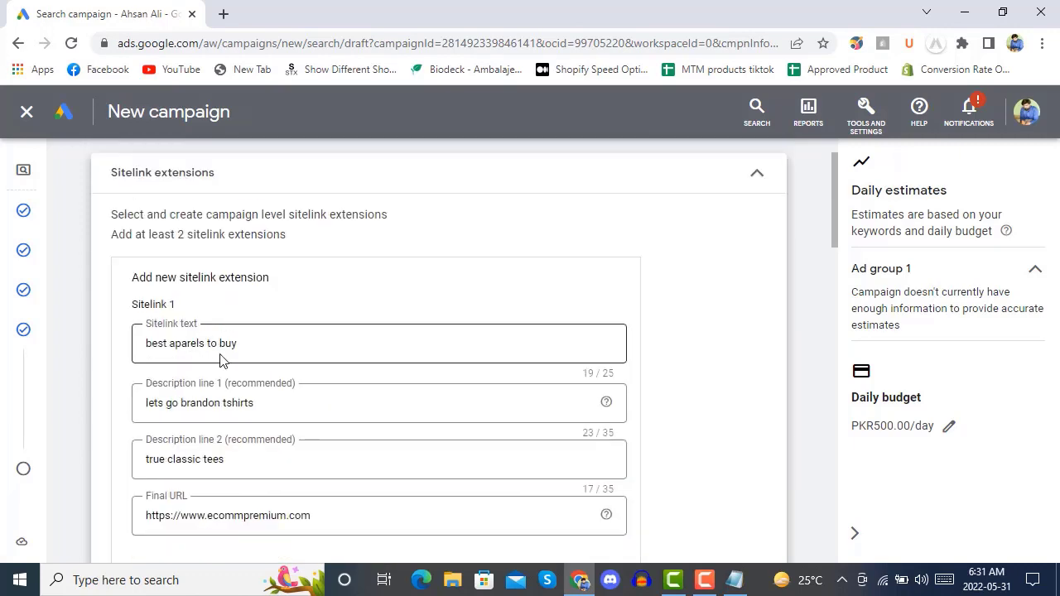
pyautogui.scroll(-4, 356, 394)
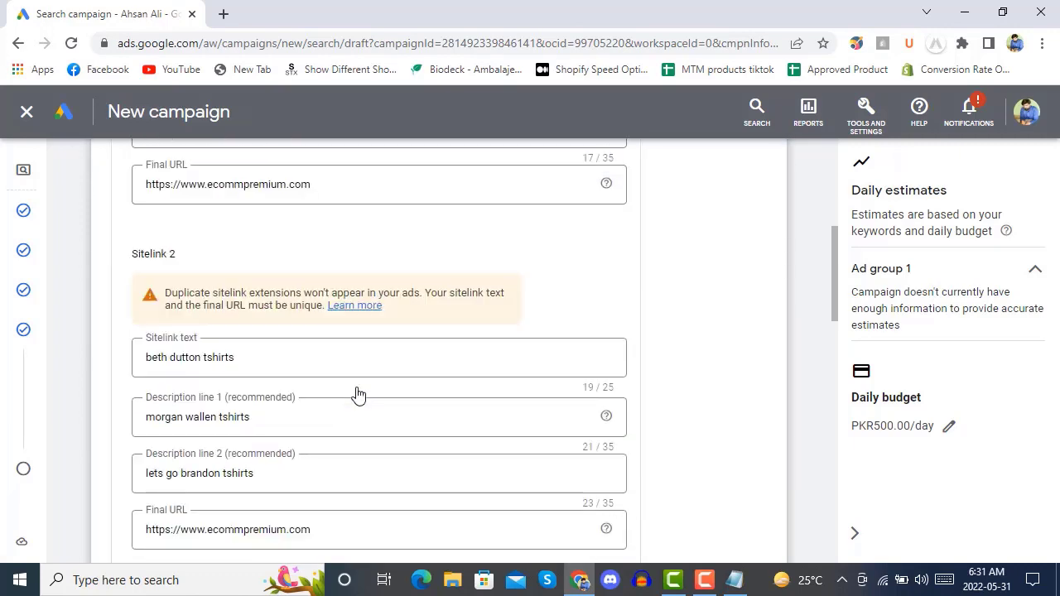
# Step: Change Sitelink 2's second description line to "lekids wears"
pyautogui.scroll(-1, 358, 394)
pyautogui.moveTo(288, 393); pyautogui.dragTo(152, 396)
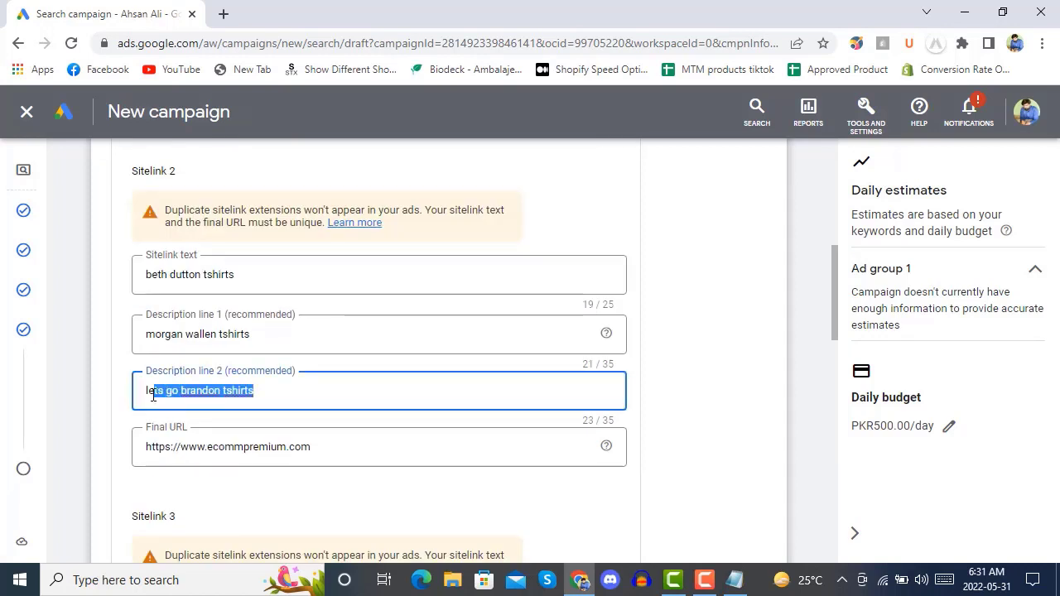
pyautogui.write("t'kids ")
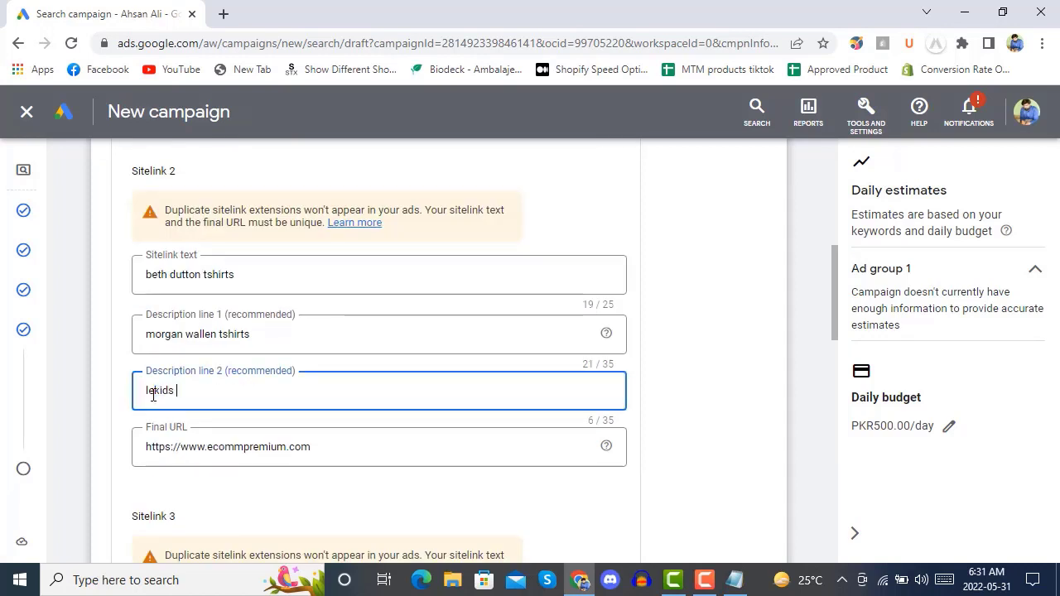
pyautogui.write('wears')
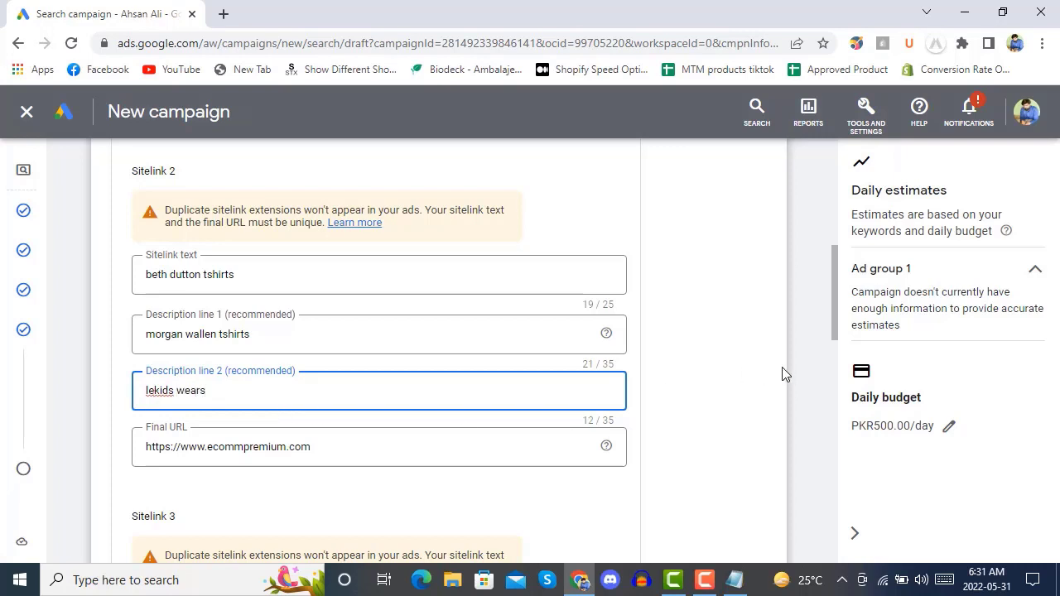
pyautogui.click(708, 331)
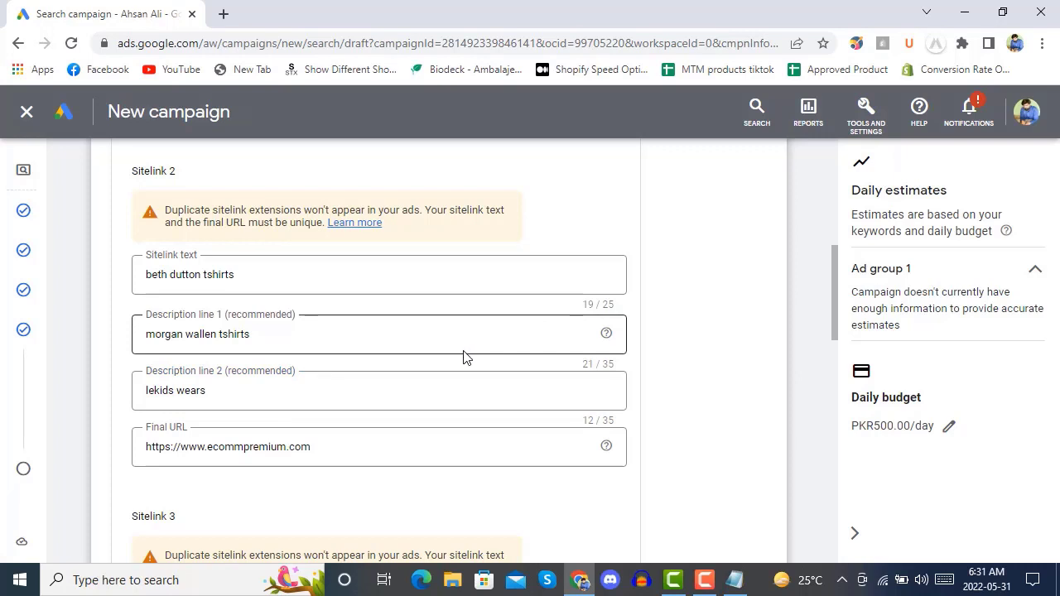
pyautogui.click(362, 460)
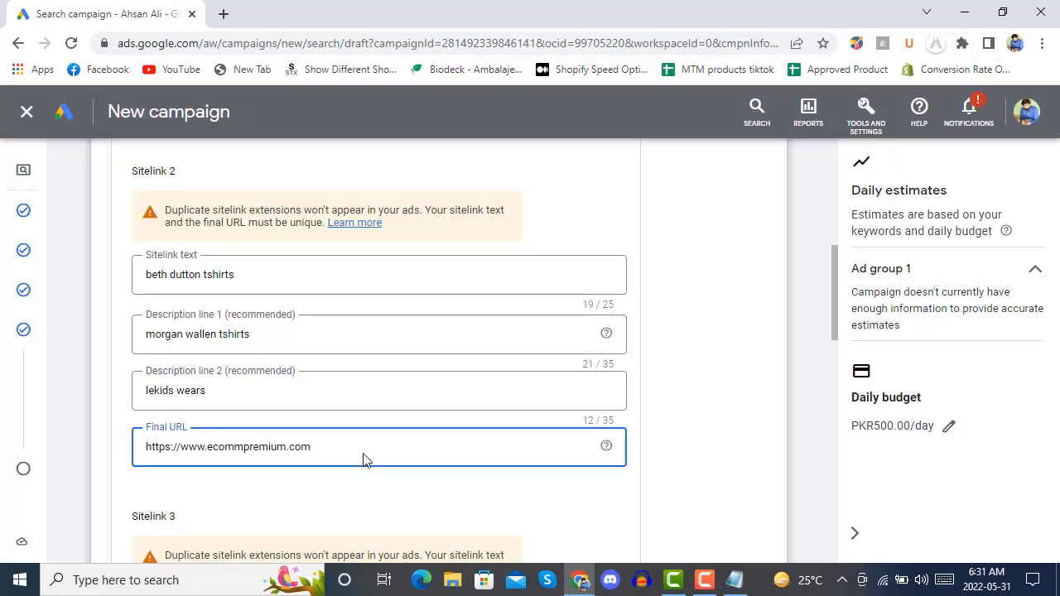
pyautogui.write('/blog')
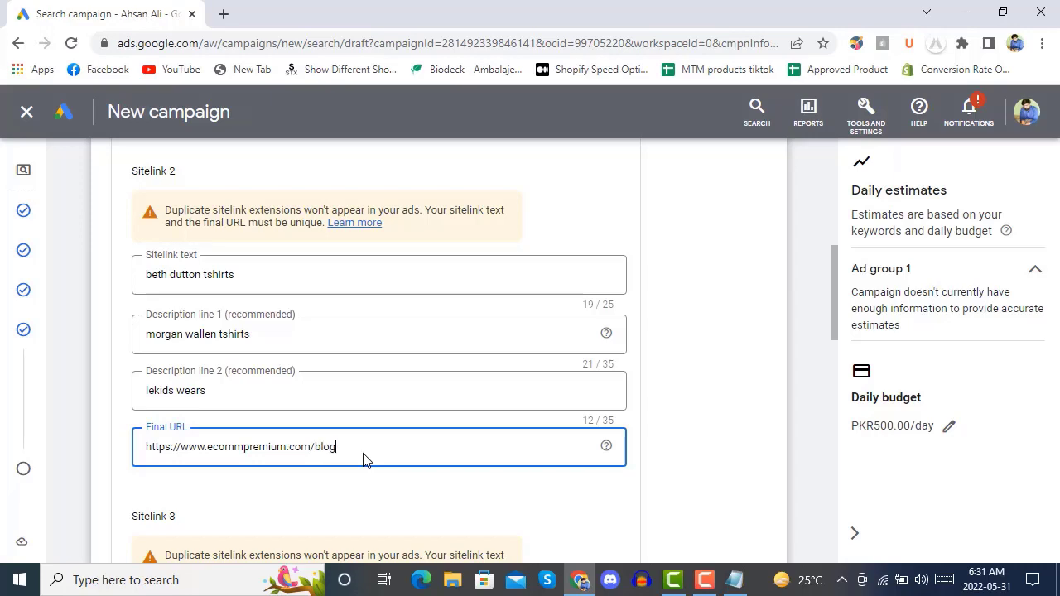
pyautogui.click(733, 379)
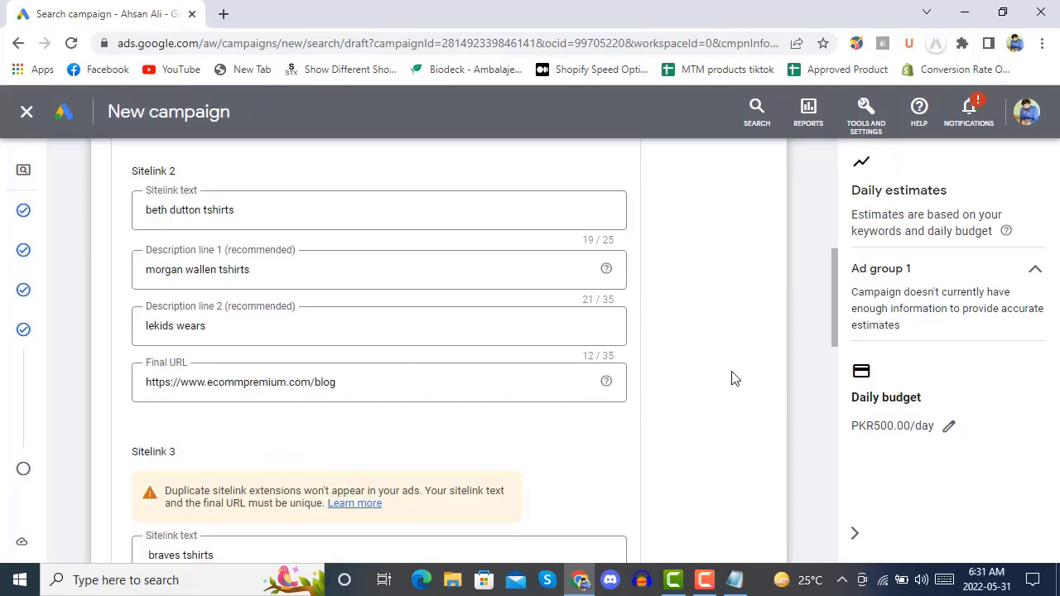
pyautogui.scroll(-3, 732, 378)
pyautogui.click(357, 485)
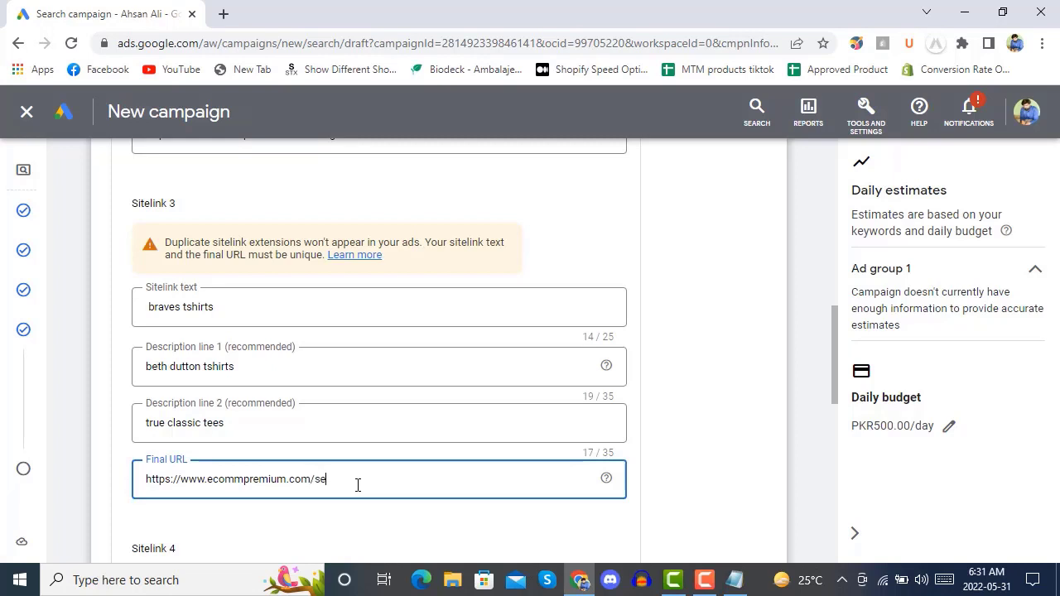
pyautogui.click(696, 376)
pyautogui.scroll(-4, 701, 342)
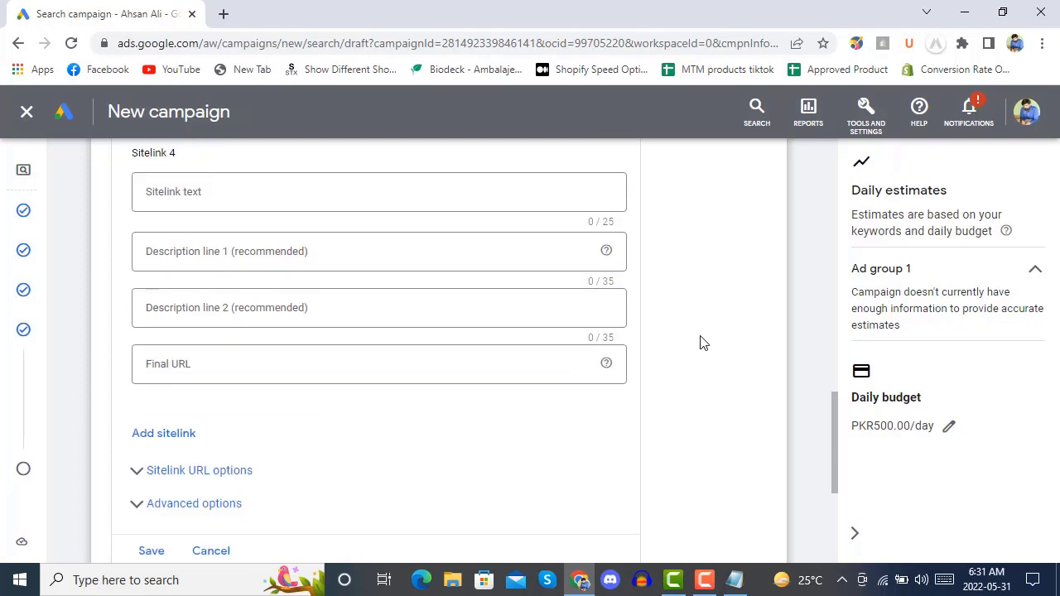
pyautogui.scroll(-3, 700, 339)
pyautogui.click(750, 518)
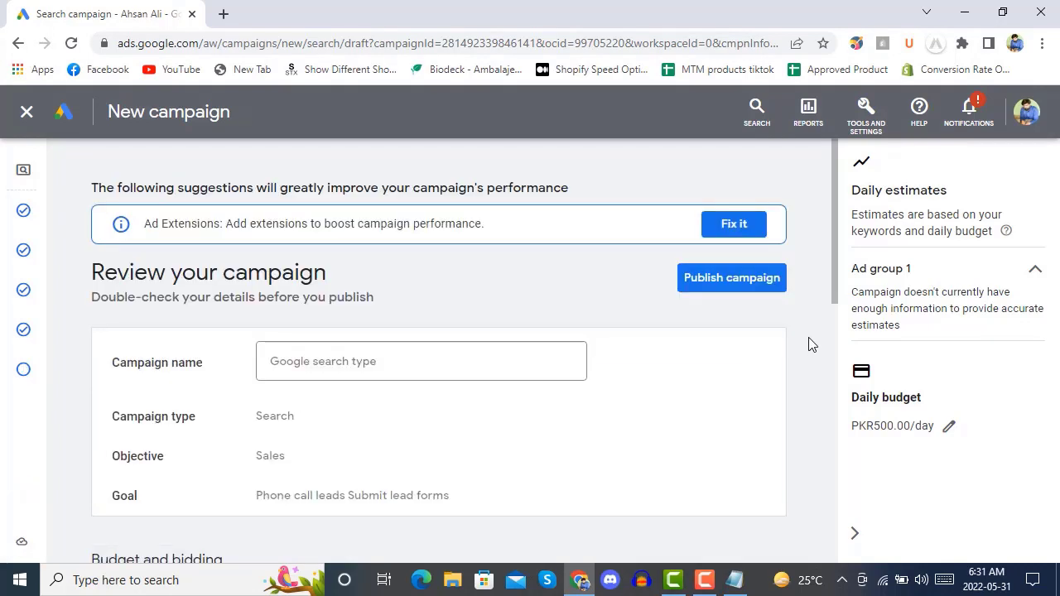
pyautogui.click(755, 225)
# Step: Insert "beth dutton tshirts" from the clipboard history as the text of Sitelink 4
pyautogui.scroll(-3, 801, 363)
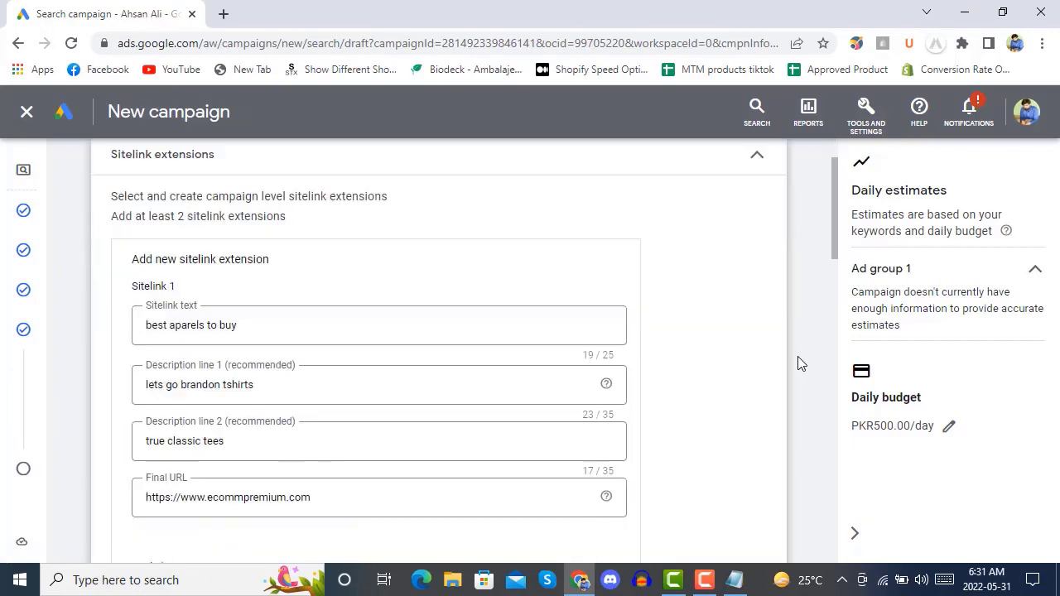
pyautogui.scroll(-9, 801, 363)
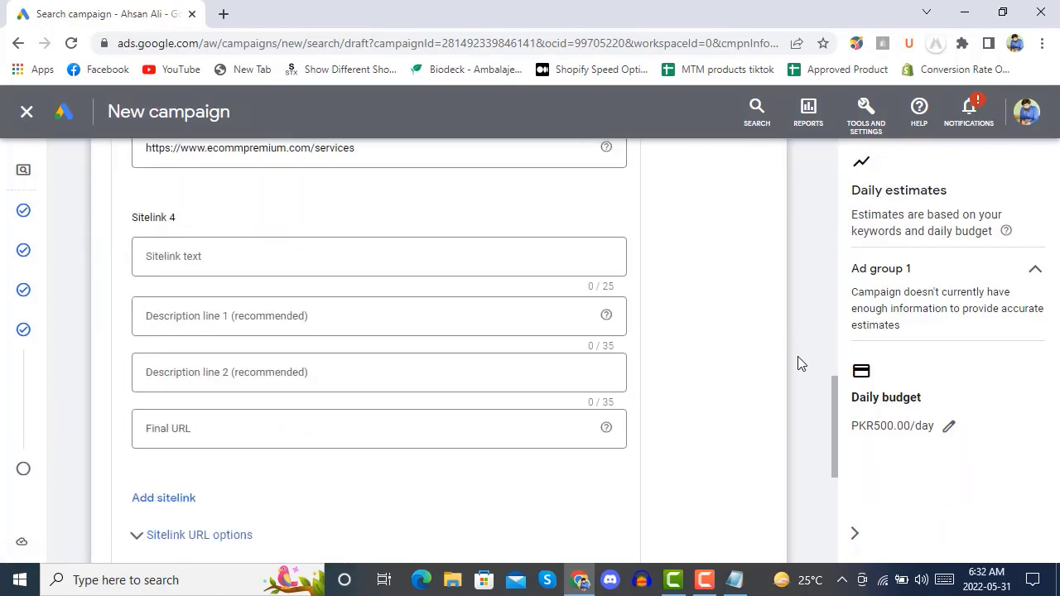
pyautogui.click(315, 252)
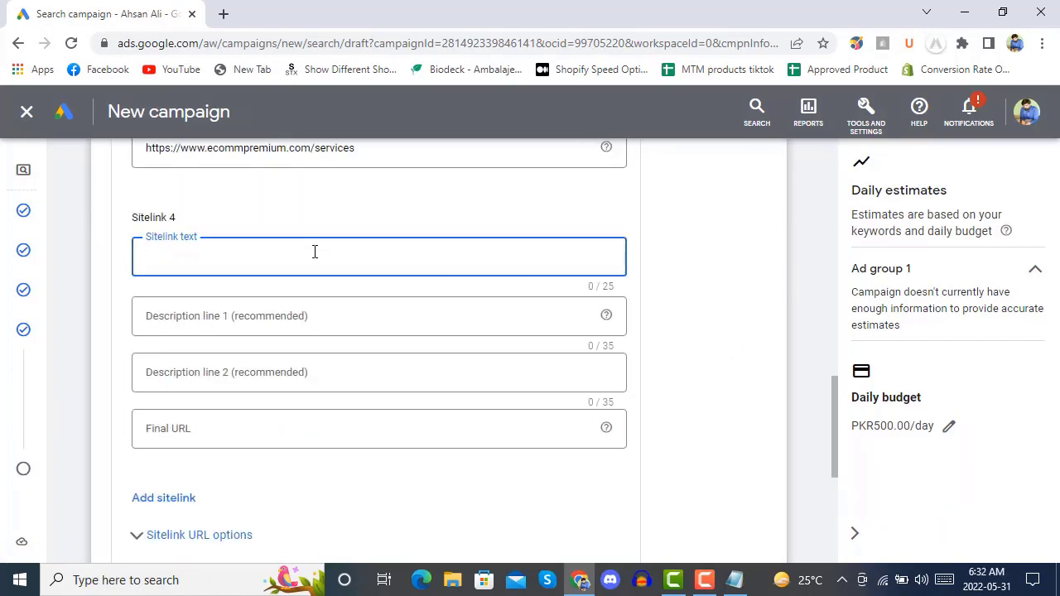
pyautogui.press('super+v')
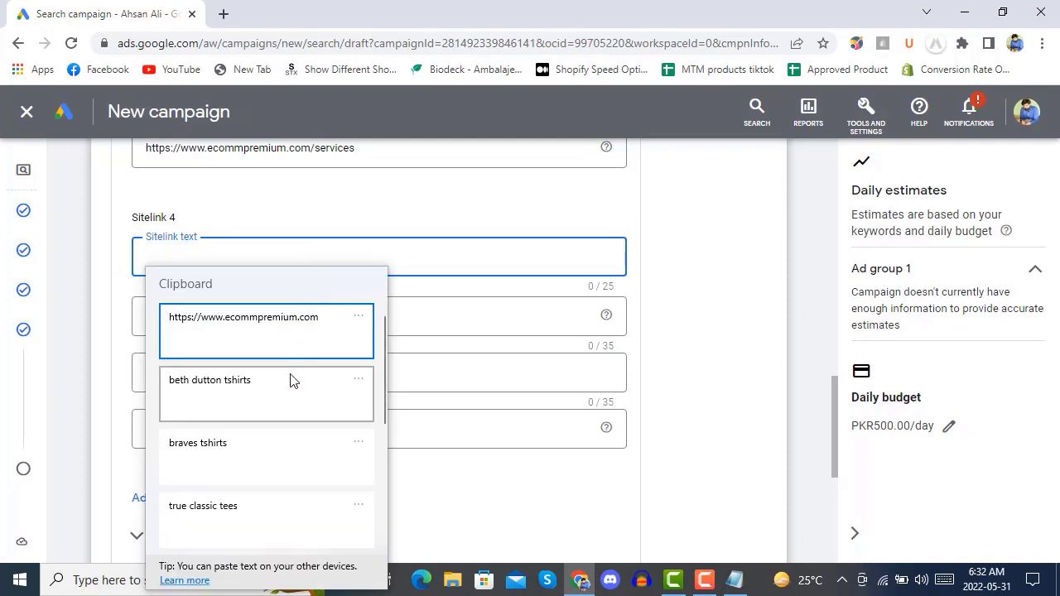
pyautogui.scroll(-3, 290, 390)
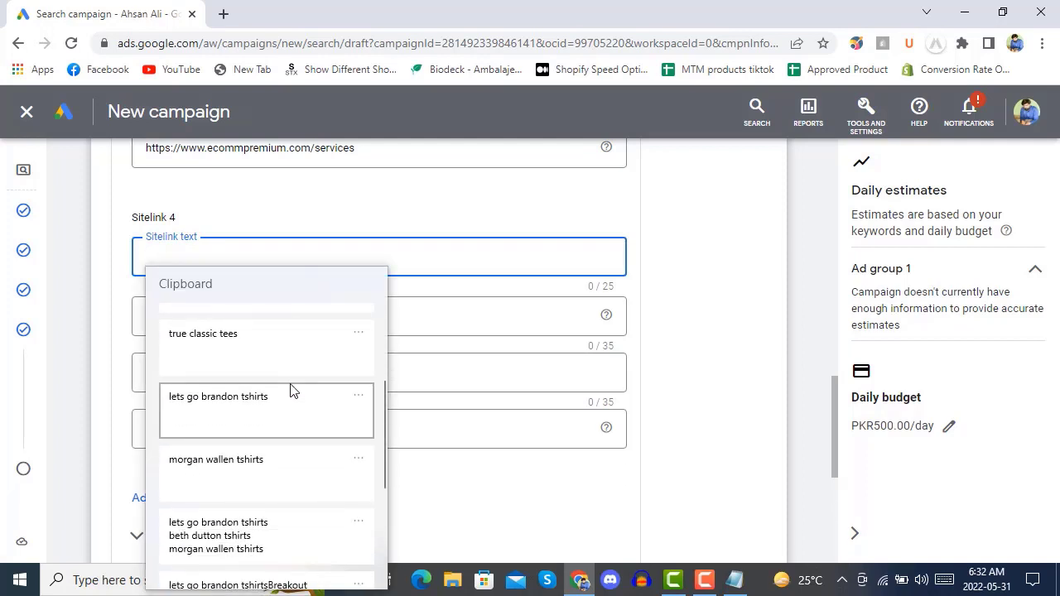
pyautogui.scroll(4, 290, 390)
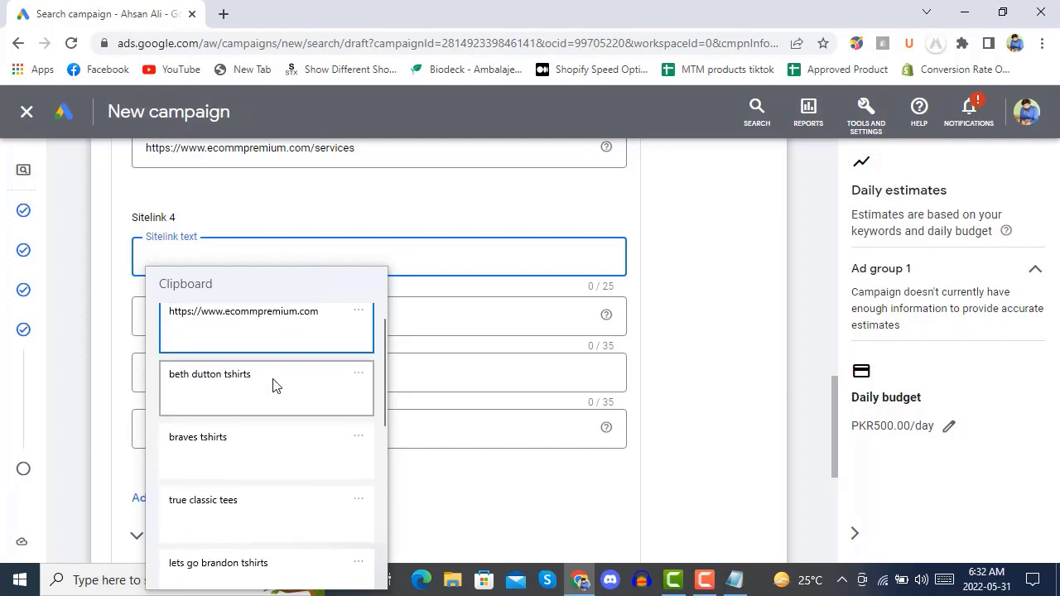
pyautogui.click(260, 395)
# Step: Fill Sitelink 4's description lines with "womens wears" and "men collections"
pyautogui.click(298, 315)
pyautogui.press('super+v')
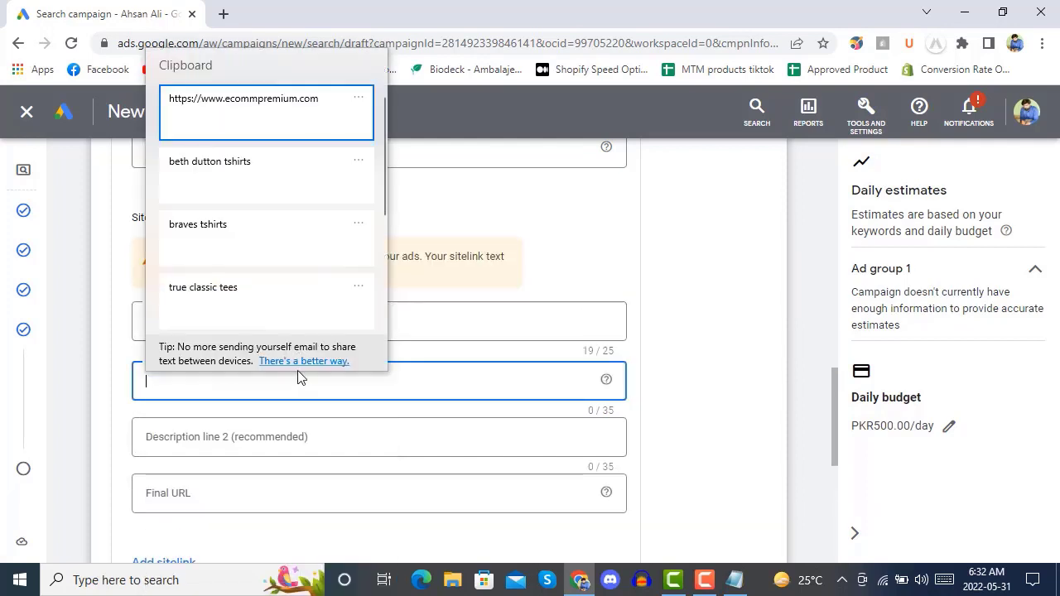
pyautogui.scroll(-3, 315, 282)
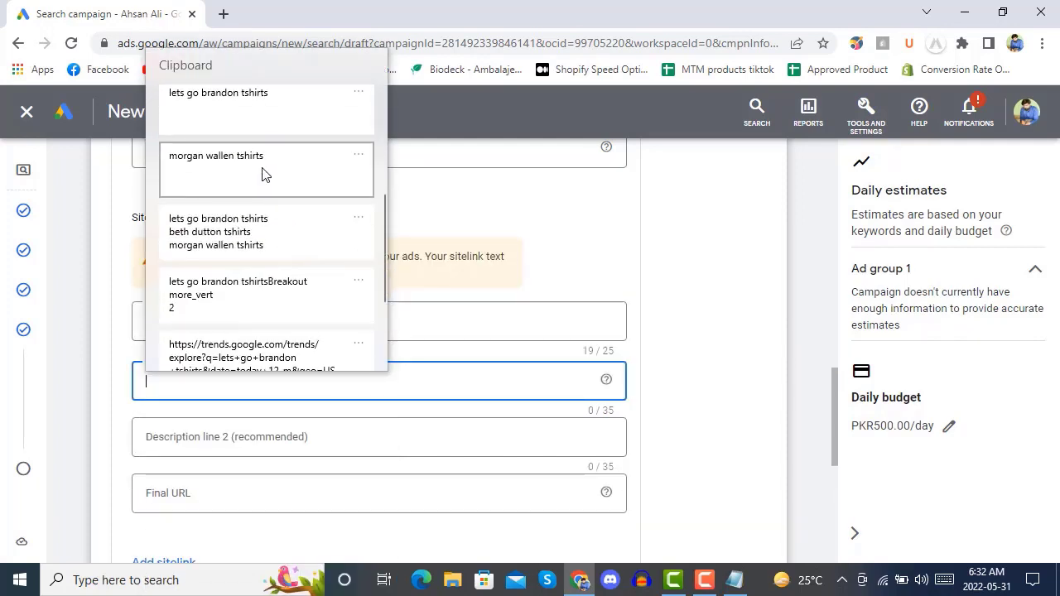
pyautogui.click(433, 382)
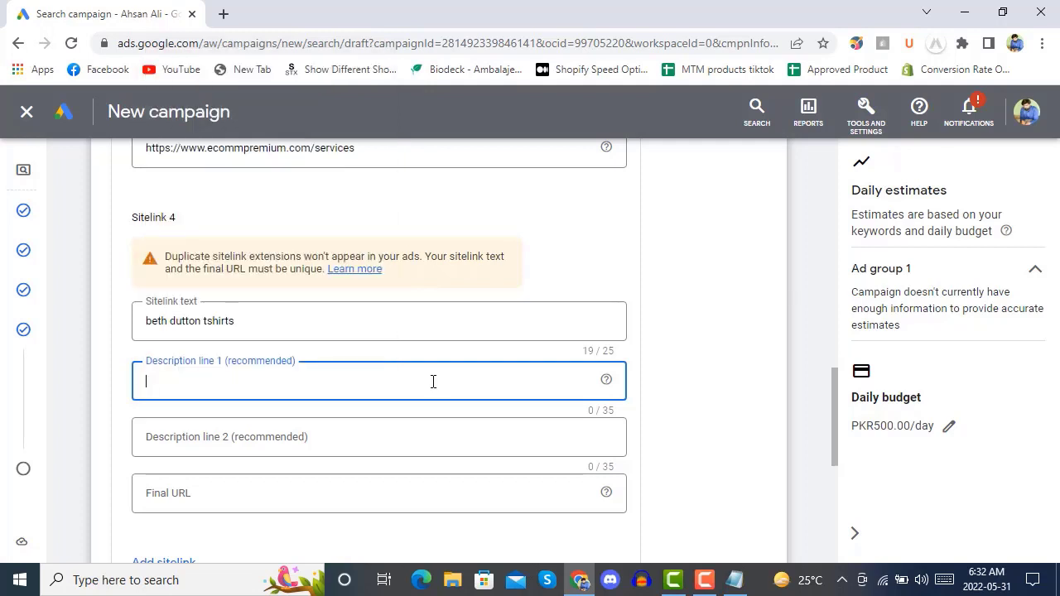
pyautogui.write('womens wears')
pyautogui.click(390, 436)
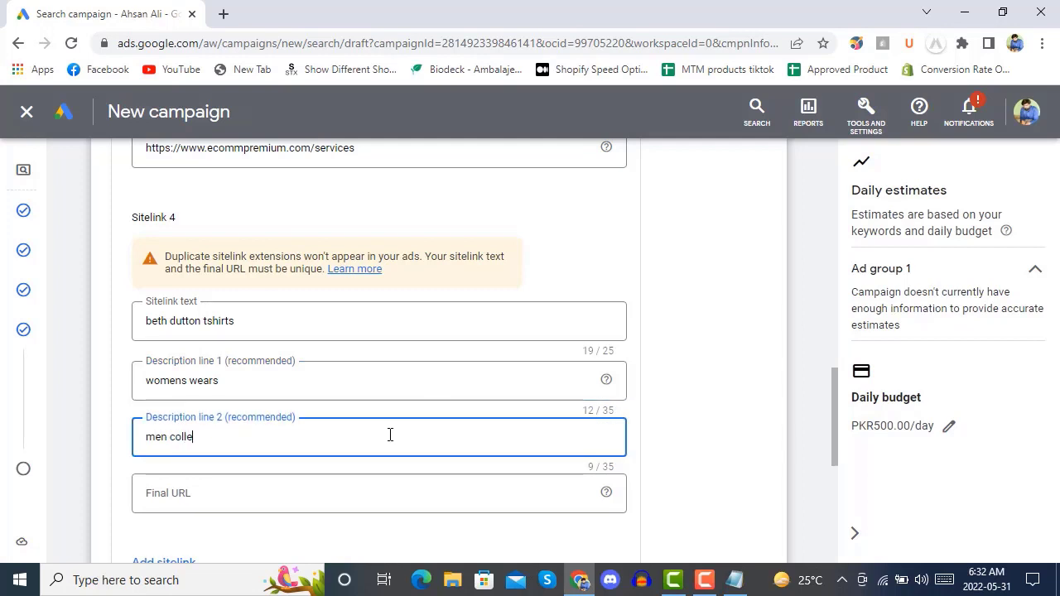
pyautogui.write('men collections')
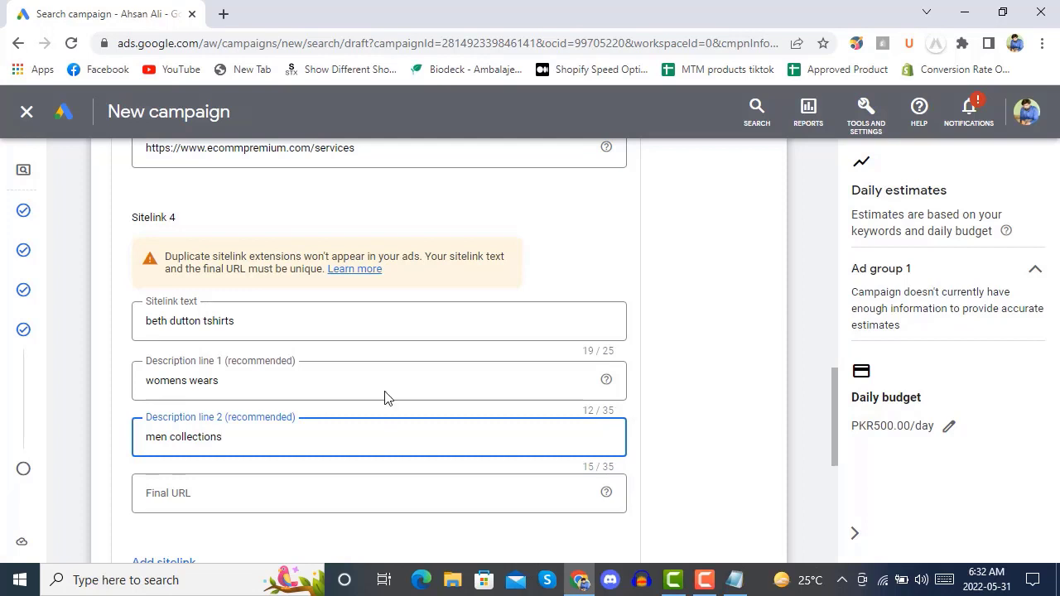
# Step: Replace Sitelink 4's text with "aparels collections"
pyautogui.click(286, 327)
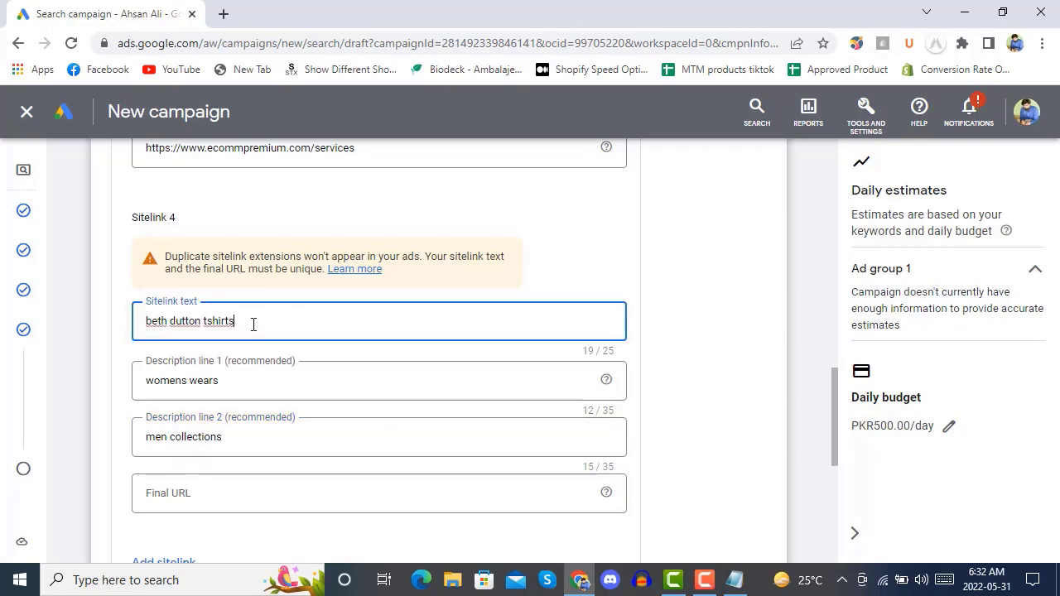
pyautogui.moveTo(254, 325); pyautogui.dragTo(112, 333)
pyautogui.write('apa')
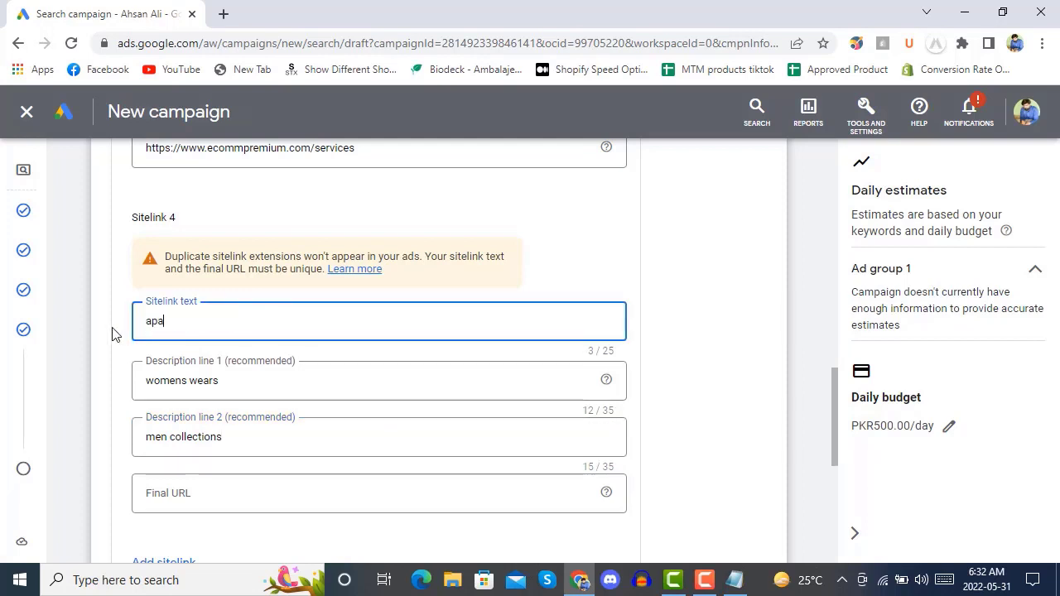
pyautogui.write('rels collections')
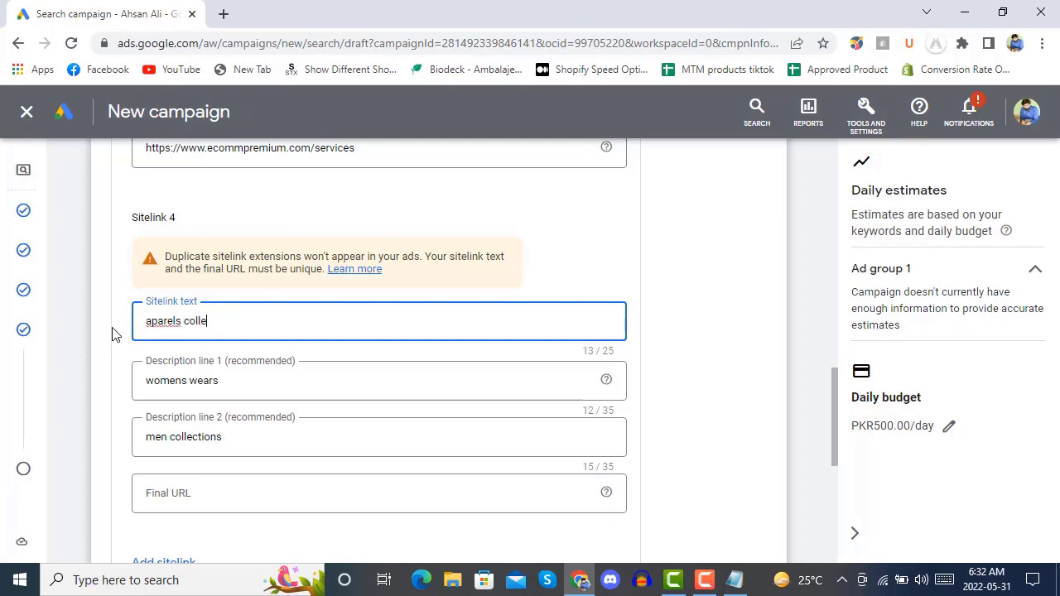
pyautogui.click(230, 494)
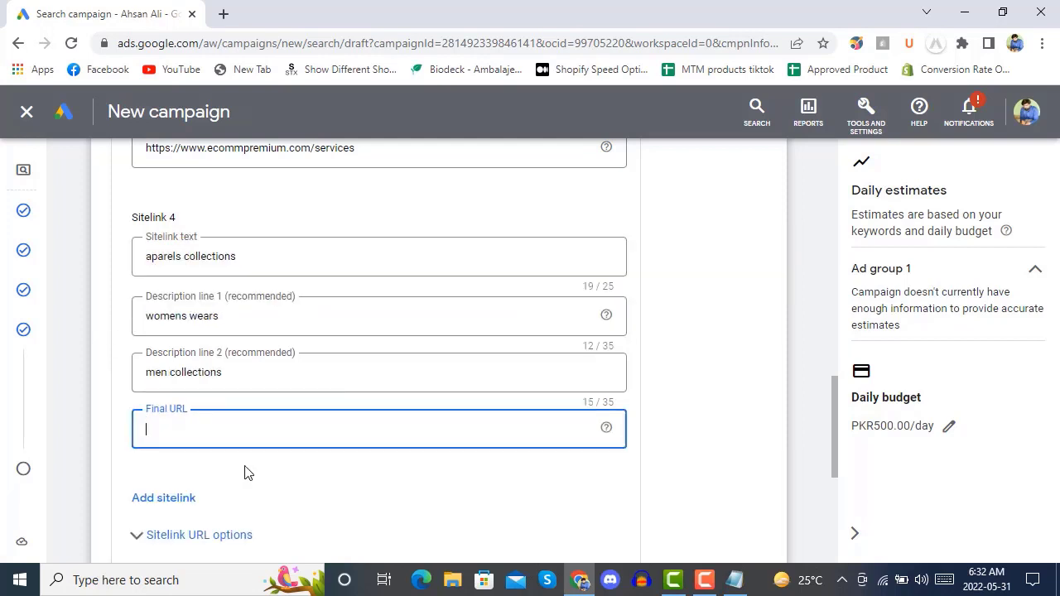
pyautogui.press('super+v')
pyautogui.click(279, 173)
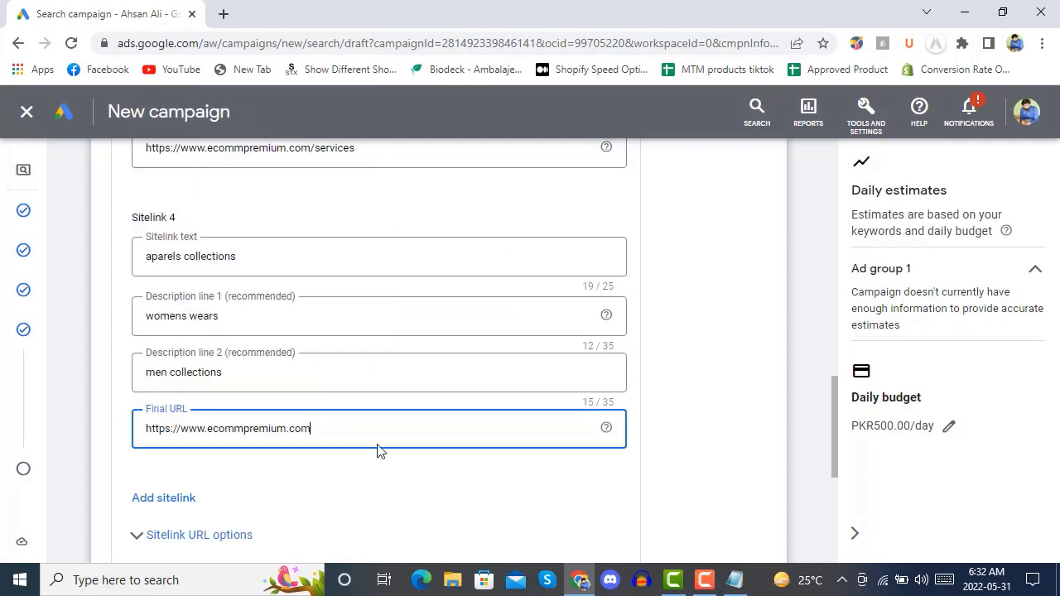
pyautogui.write('/contact')
pyautogui.click(716, 366)
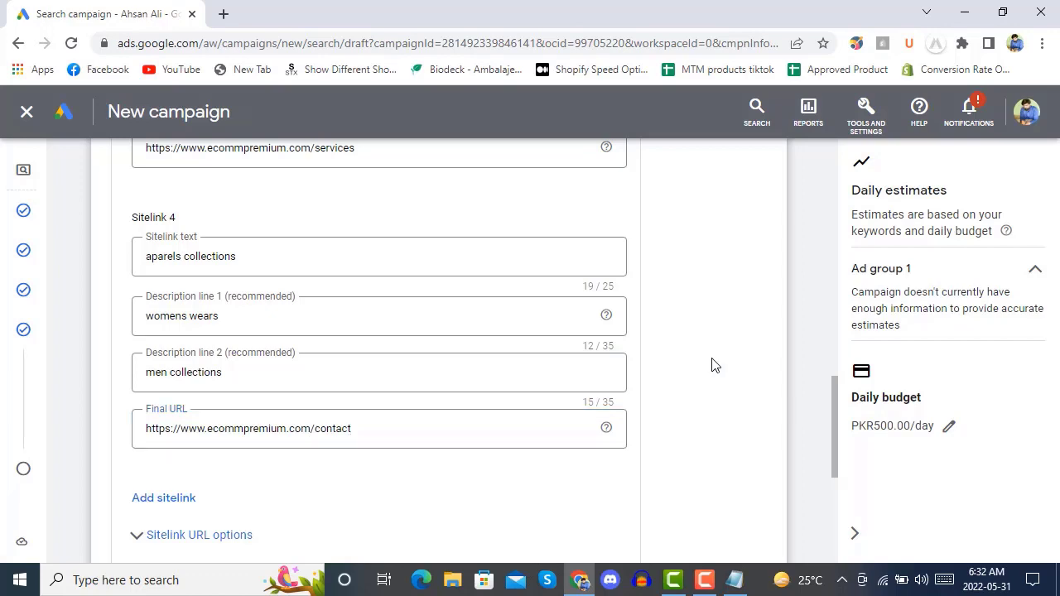
# Step: Save the four sitelink extensions and continue to the campaign review
pyautogui.scroll(-2, 716, 366)
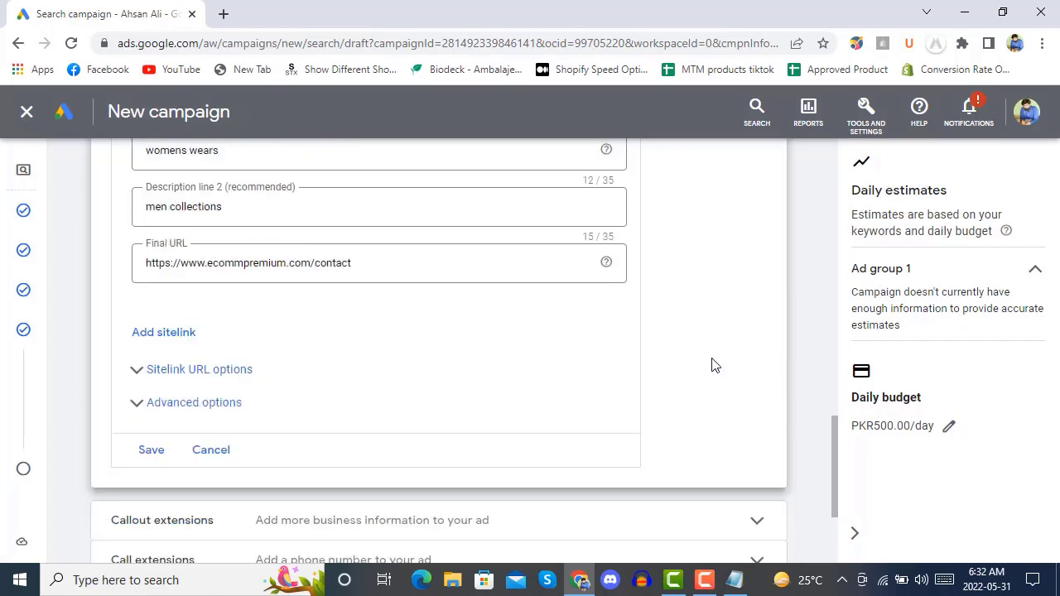
pyautogui.click(151, 451)
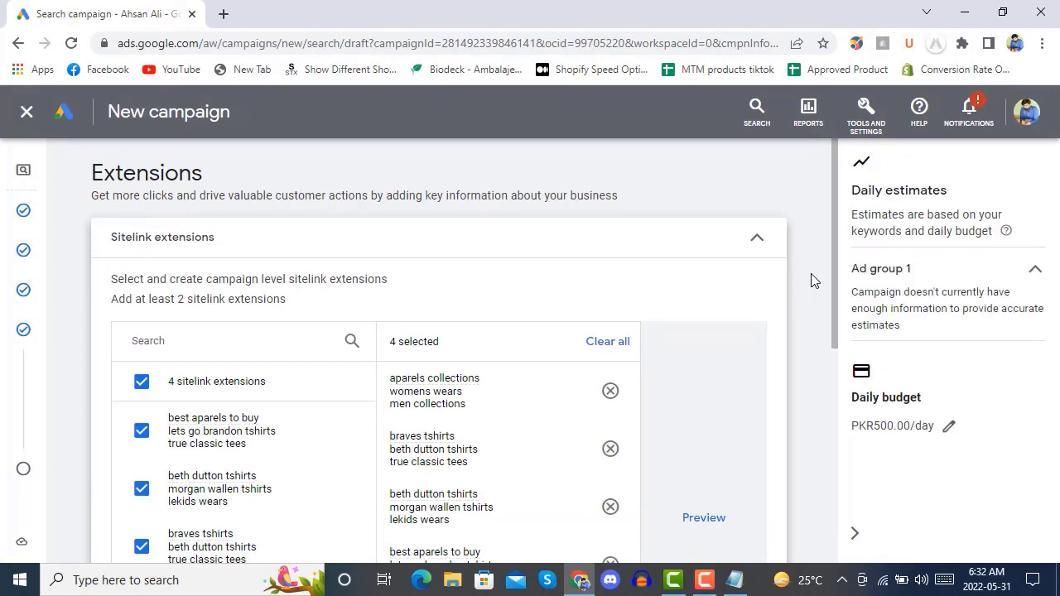
pyautogui.scroll(-4, 811, 275)
pyautogui.scroll(-1, 811, 274)
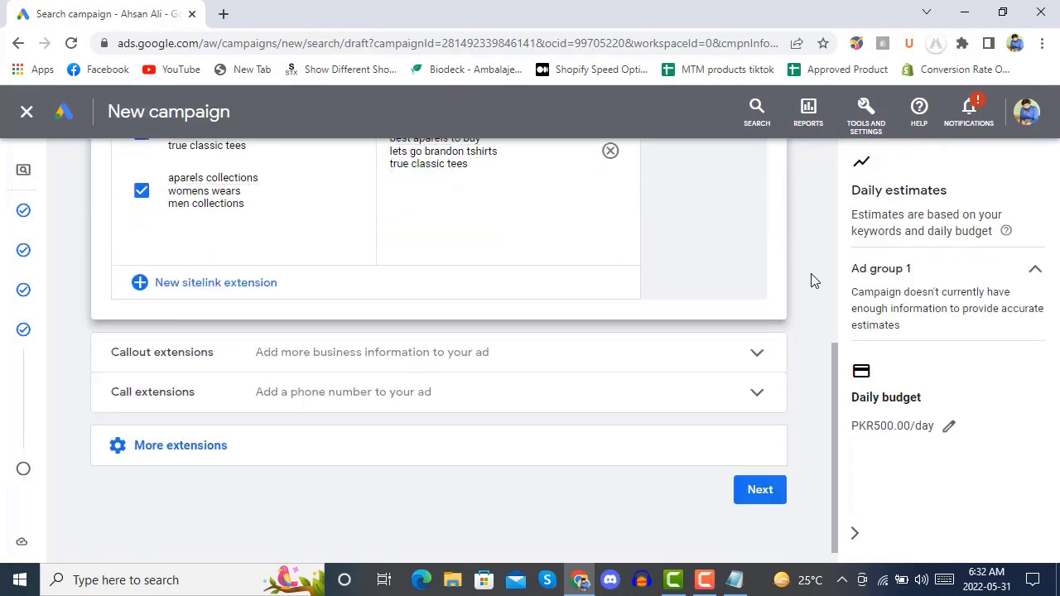
pyautogui.click(764, 493)
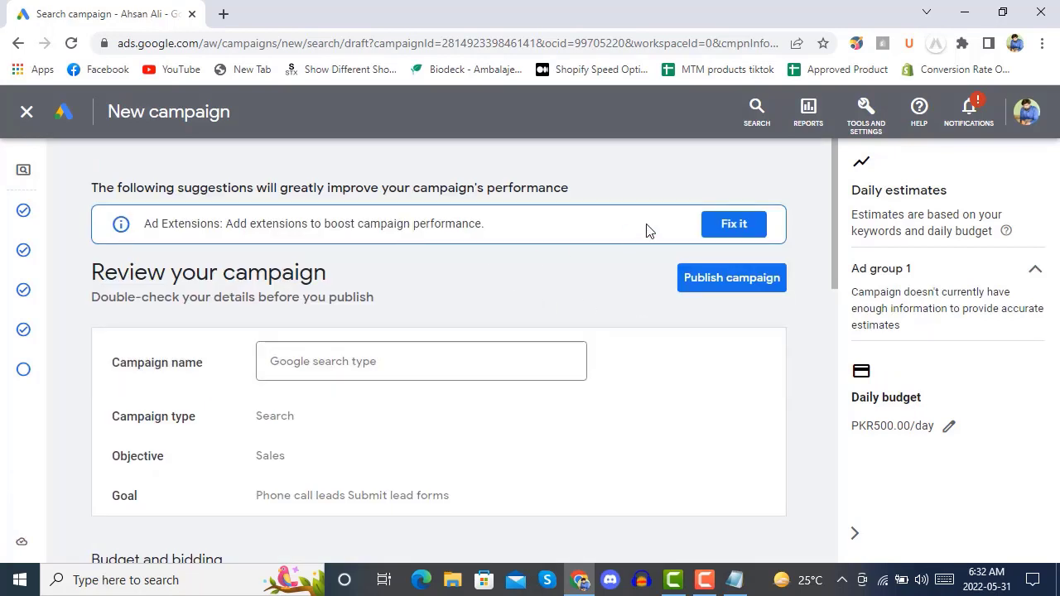
# Step: Reopen the extensions from the review suggestion, check the selected sitelinks and return to the campaign review
pyautogui.click(735, 226)
pyautogui.scroll(-3, 688, 267)
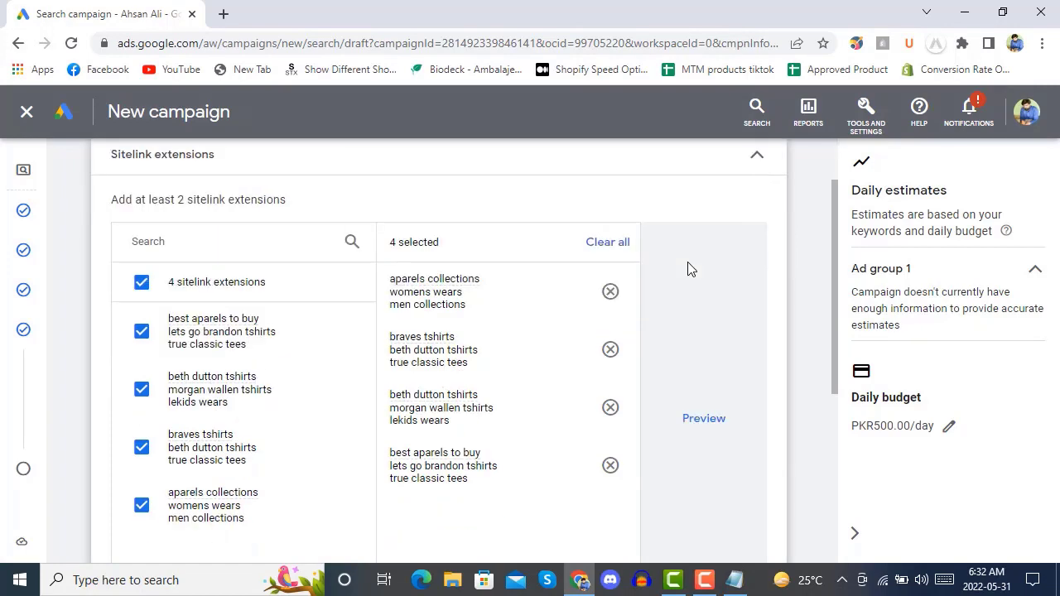
pyautogui.scroll(-2, 694, 349)
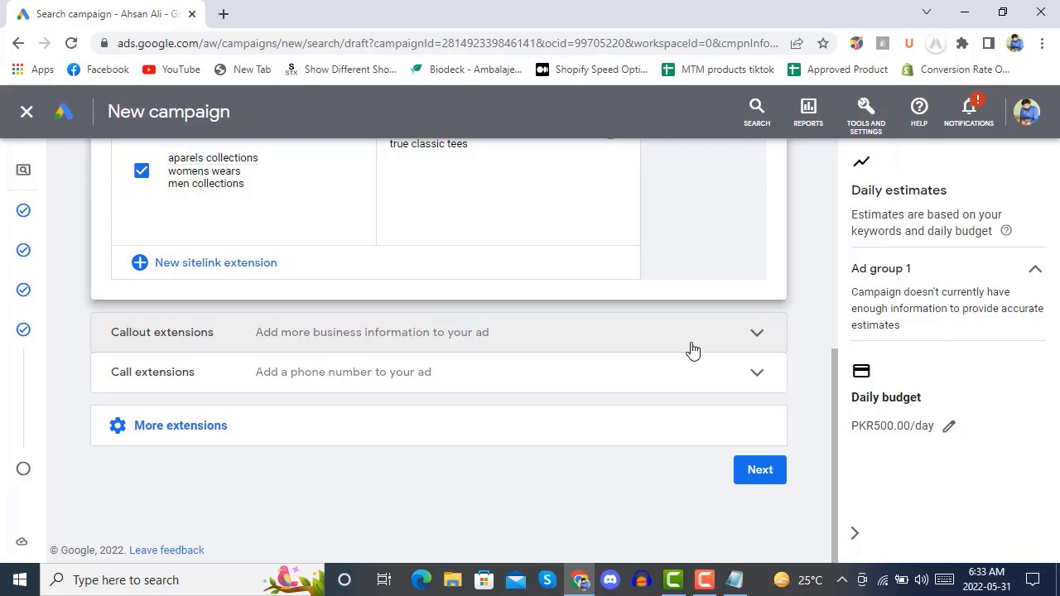
pyautogui.click(762, 477)
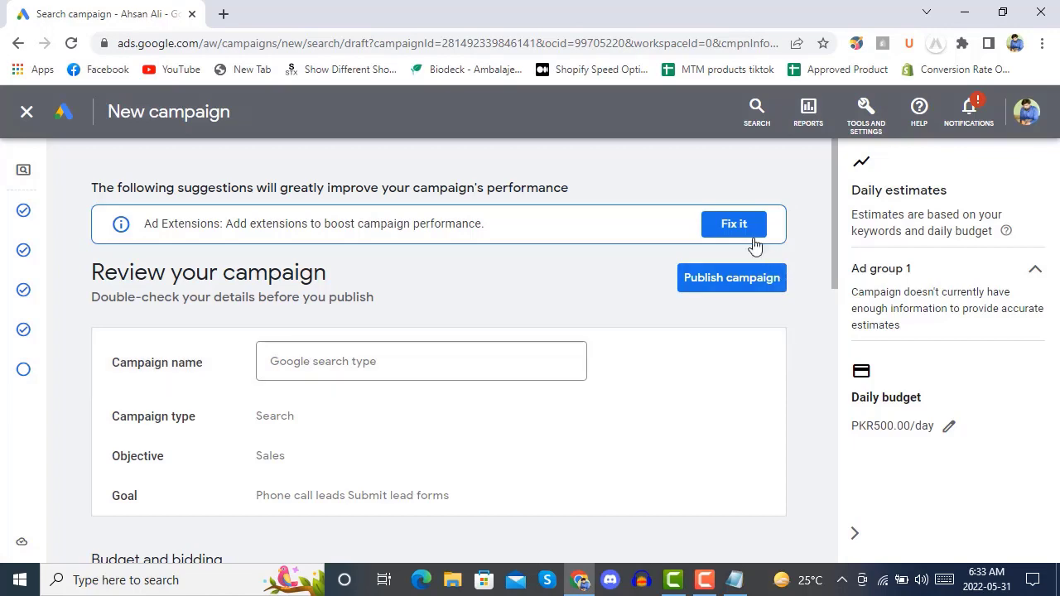
# Step: Examine the campaign review's budget, bidding, settings, keywords, ads and sitelink extensions
pyautogui.scroll(-3, 812, 257)
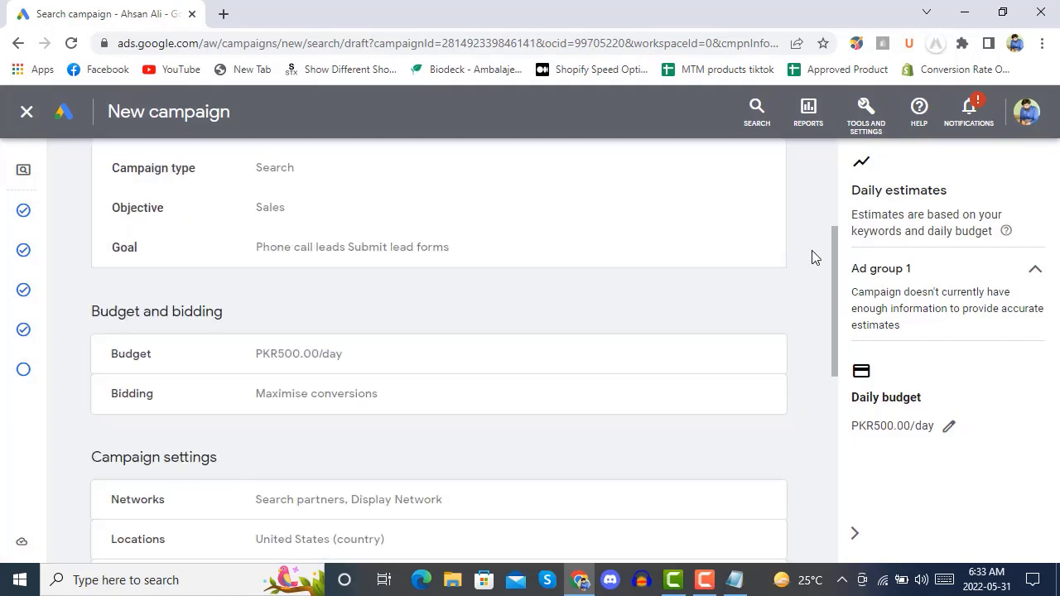
pyautogui.scroll(-4, 812, 259)
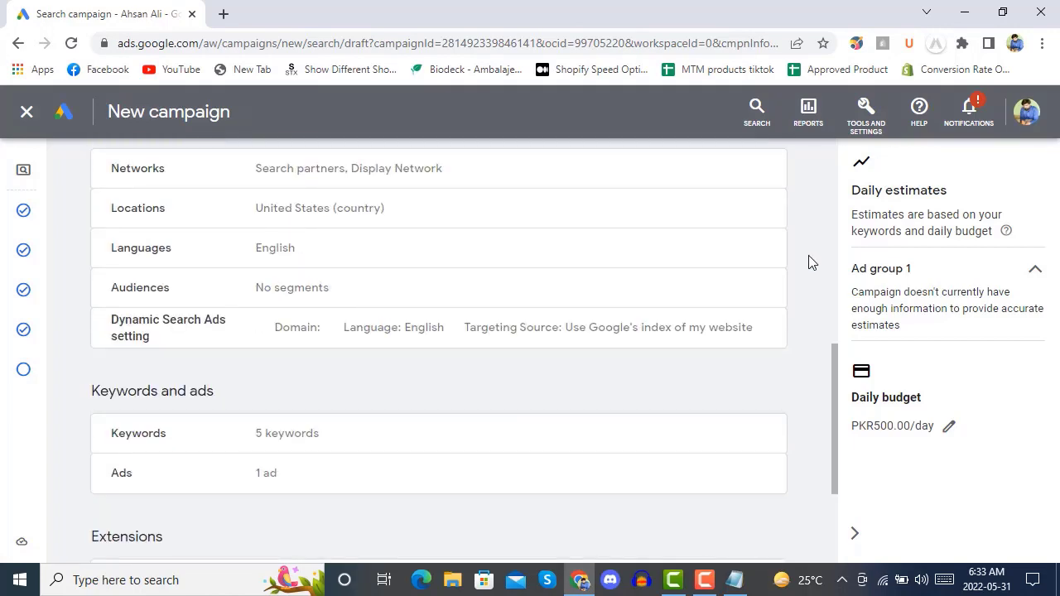
pyautogui.scroll(-3, 812, 263)
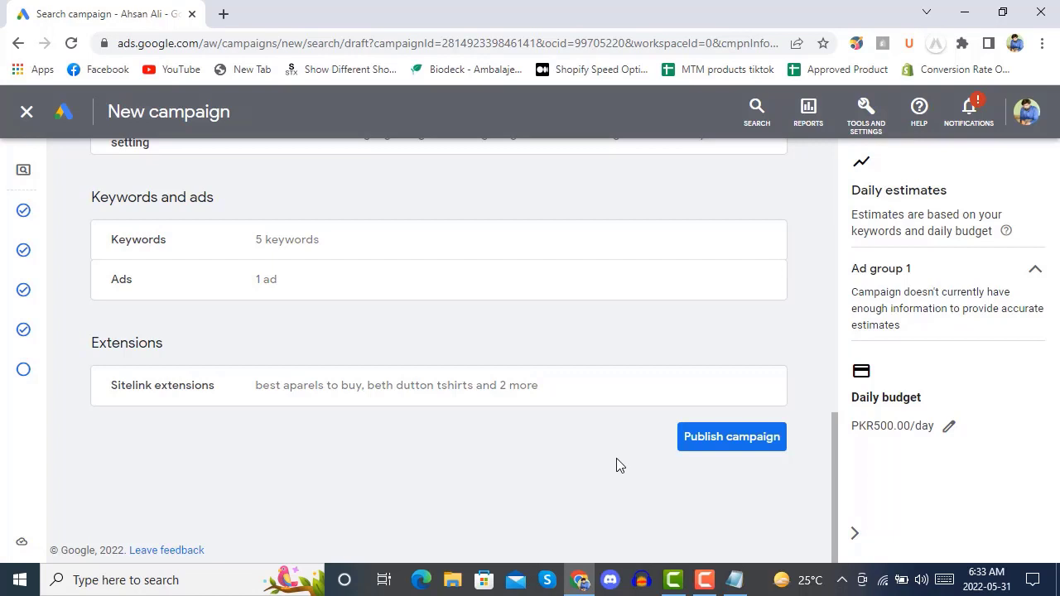
pyautogui.scroll(7, 825, 396)
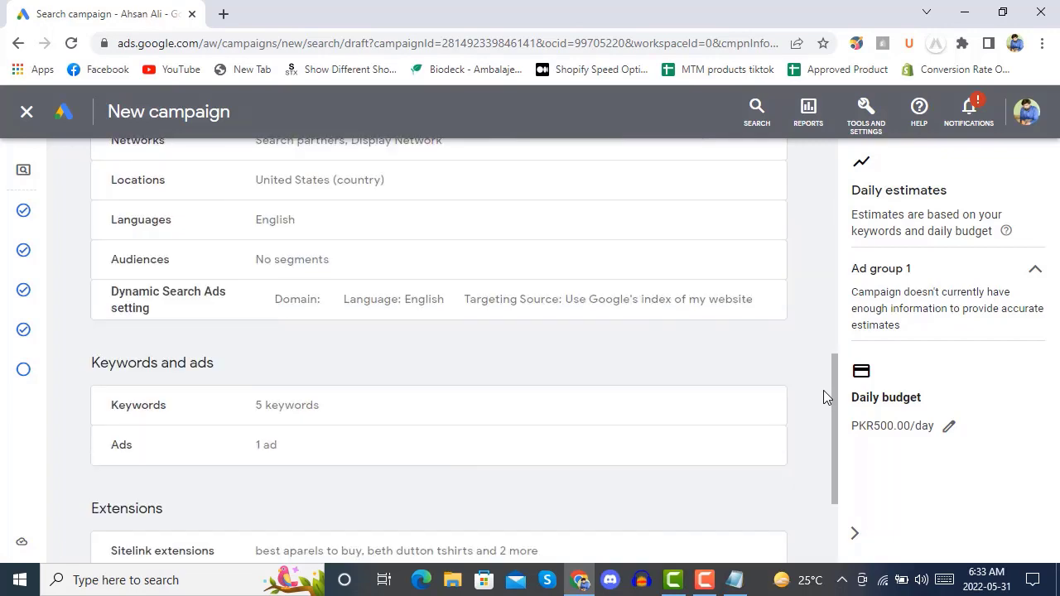
pyautogui.scroll(3, 824, 397)
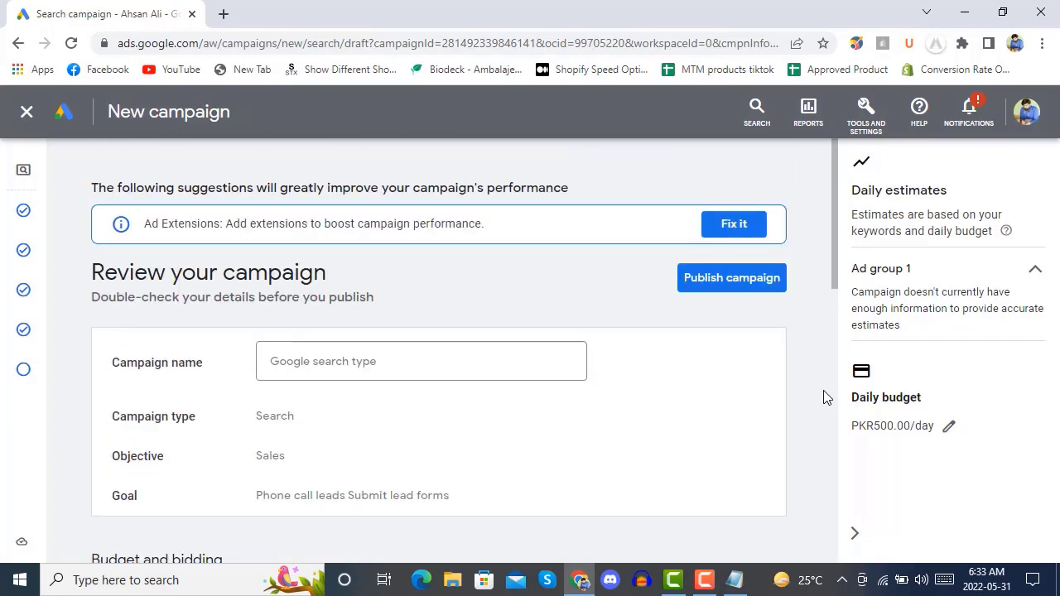